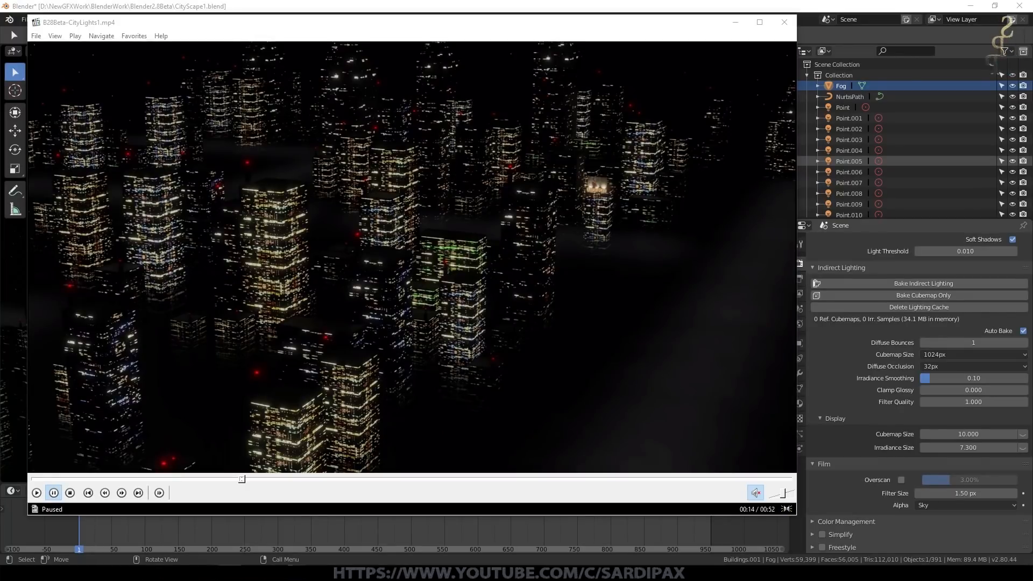
Review the rendered city flythrough B28Beta-CityLights1.mp4, pausing and resuming playback, and close the video player
{"action": "left_click", "coordinate": [469, 424]}
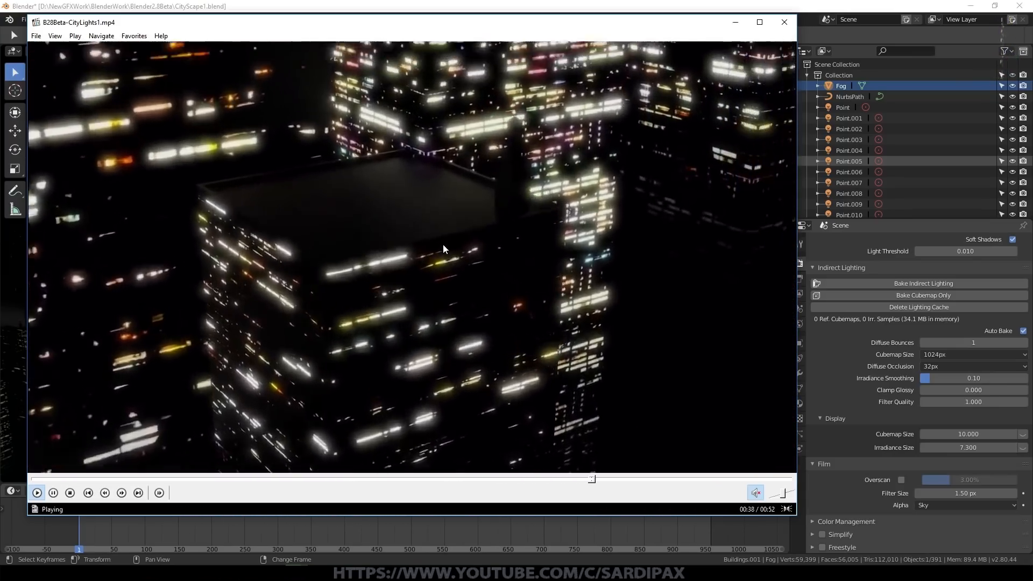
{"action": "left_click", "coordinate": [443, 245]}
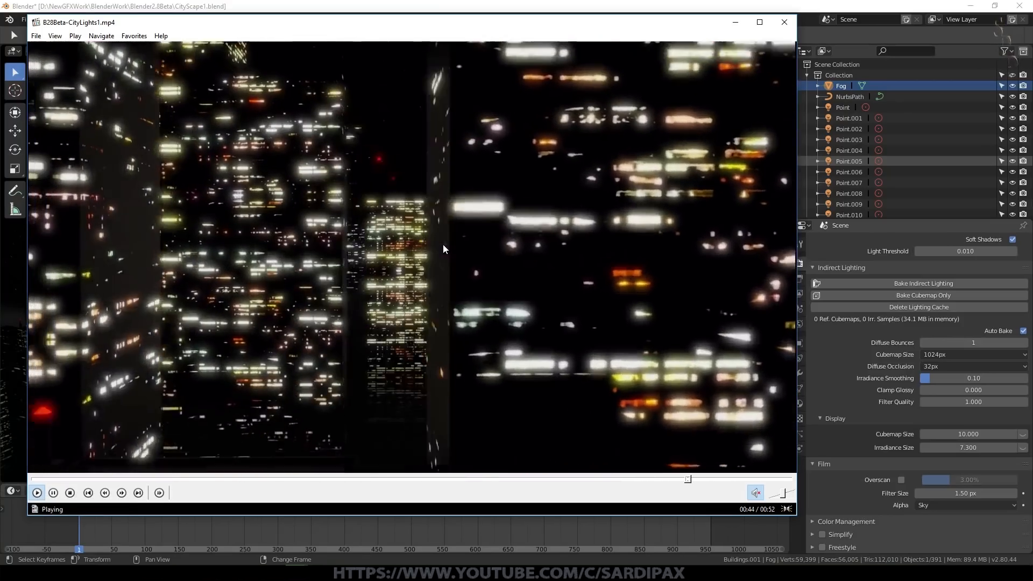
{"action": "left_click", "coordinate": [641, 107]}
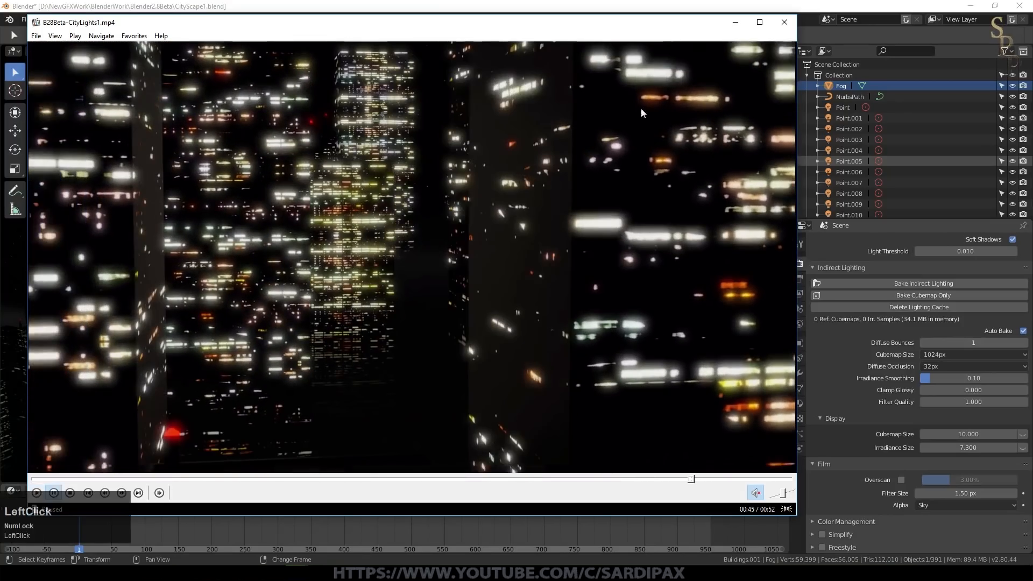
{"action": "left_click", "coordinate": [784, 21]}
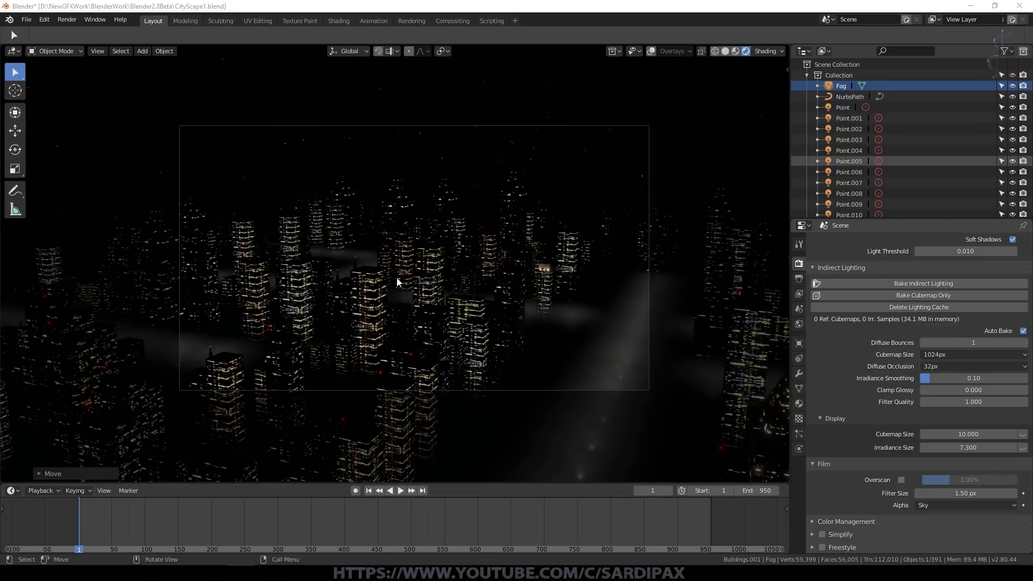
Preview the night city animation through the scene camera in Blender's rendered viewport and stop playback
{"action": "middle_click_drag", "start_coordinate": [476, 325], "coordinate": [555, 316]}
{"action": "key", "text": "KP_0"}
{"action": "scroll", "coordinate": [411, 417], "scroll_direction": "up", "scroll_amount": 1}
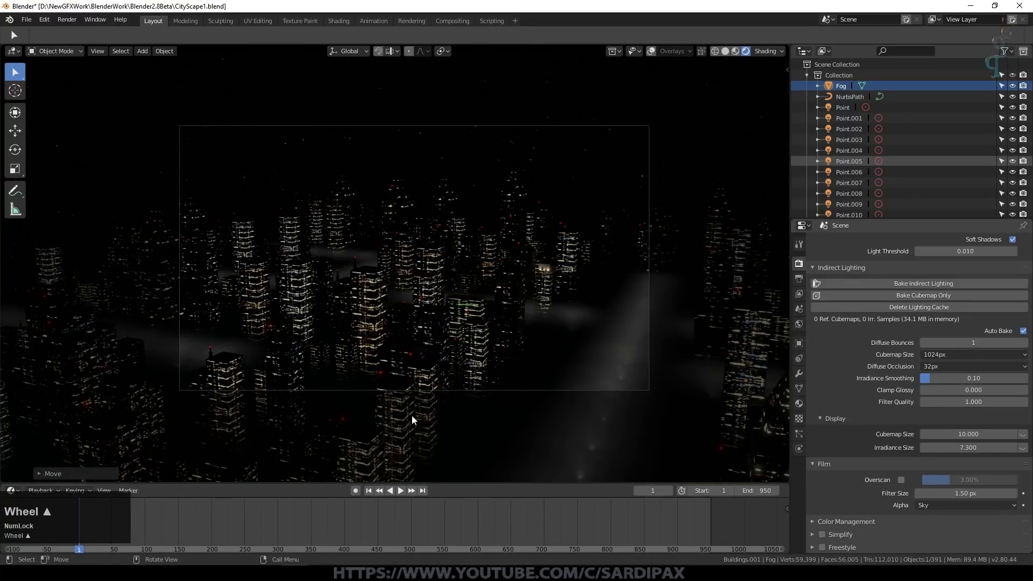
{"action": "scroll", "coordinate": [450, 402], "scroll_direction": "up", "scroll_amount": 2}
{"action": "left_click", "coordinate": [402, 490]}
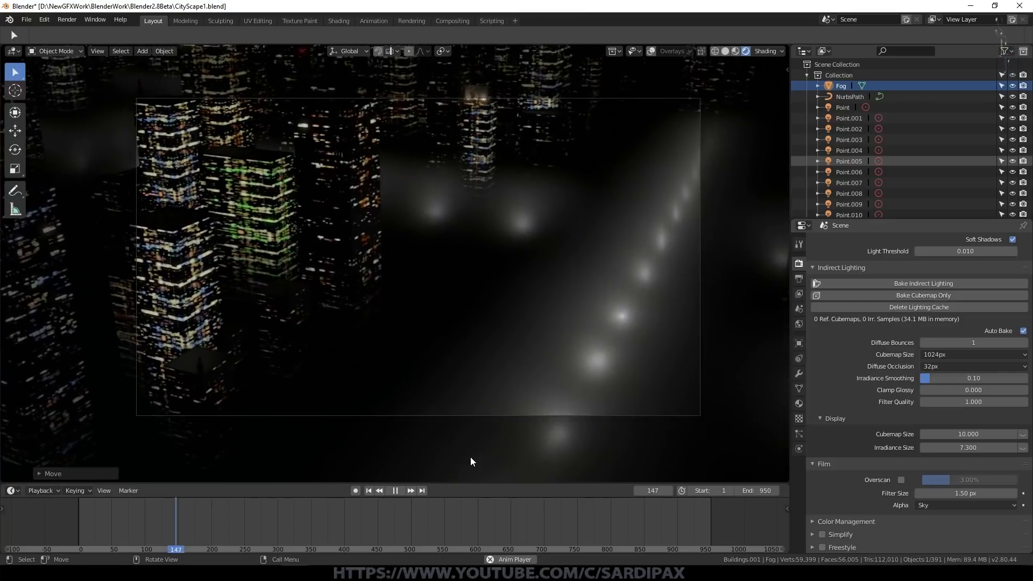
{"action": "left_click", "coordinate": [395, 491]}
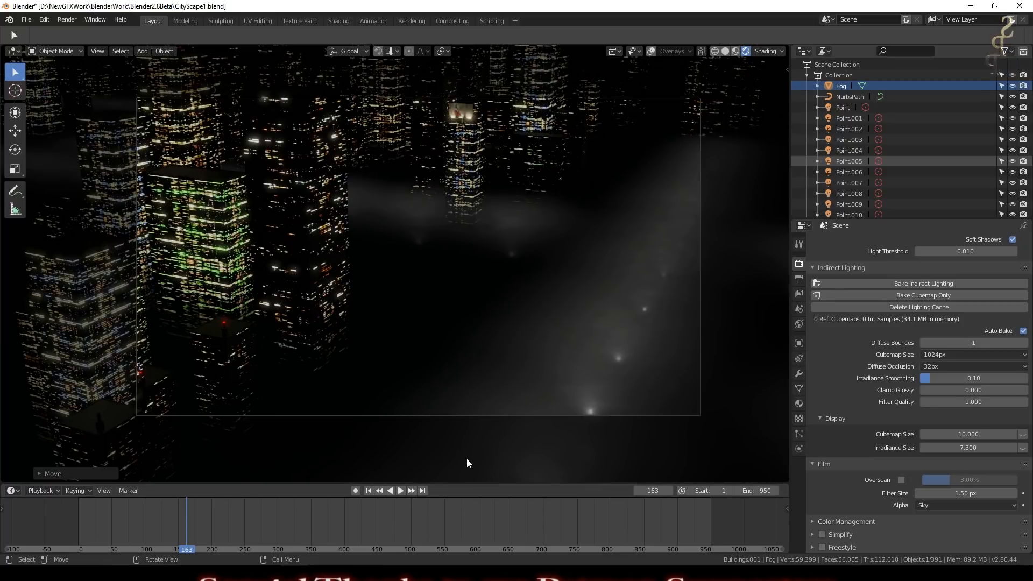
Start a new file from the General template
{"action": "left_click", "coordinate": [26, 20]}
{"action": "mouse_move", "coordinate": [36, 32]}
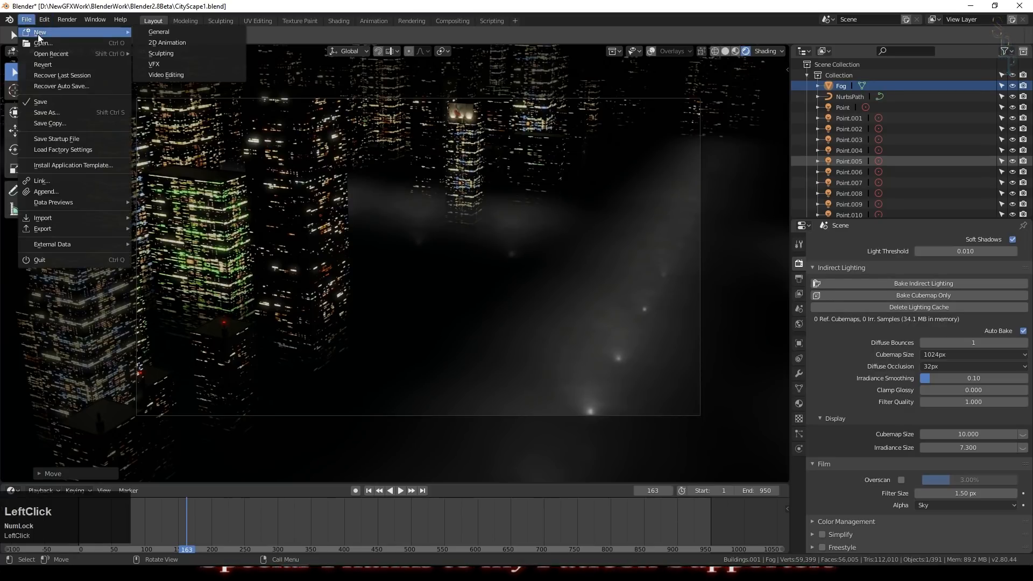
{"action": "left_click", "coordinate": [174, 32]}
Add a plane at the world origin and scale it up into a large ground surface
{"action": "scroll", "coordinate": [472, 222], "scroll_direction": "down", "scroll_amount": 3}
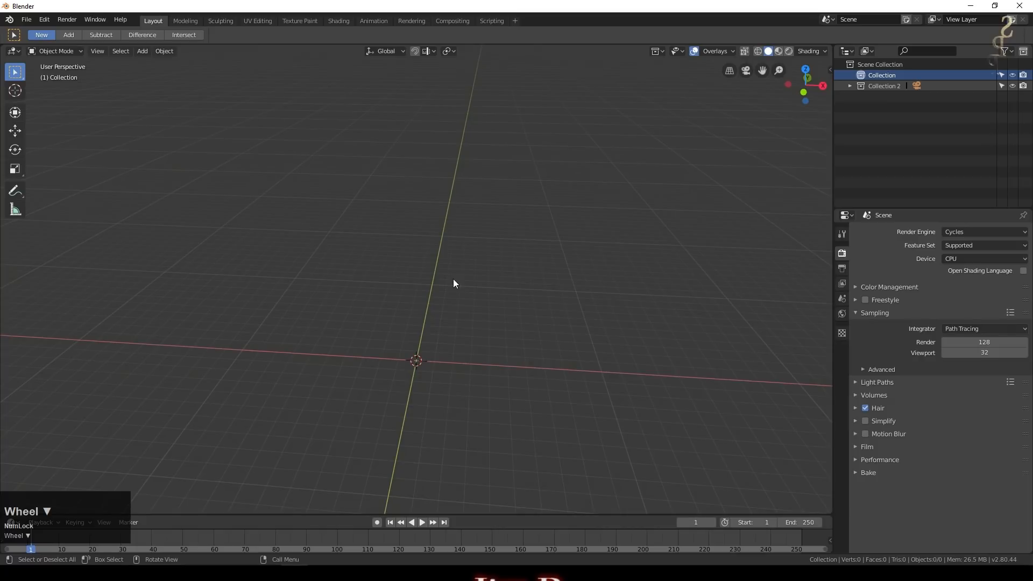
{"action": "key", "text": "shift+a"}
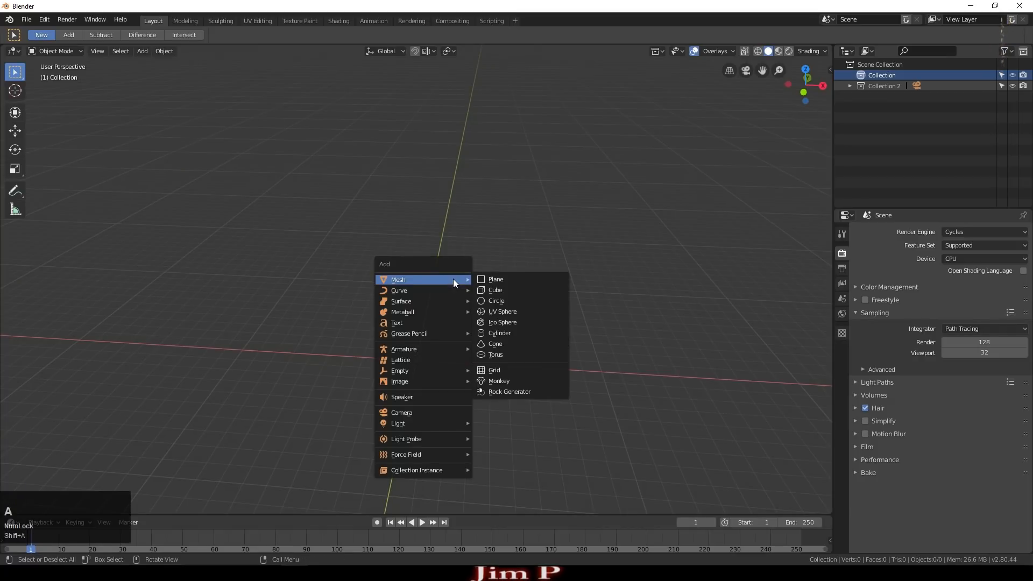
{"action": "left_click", "coordinate": [489, 279]}
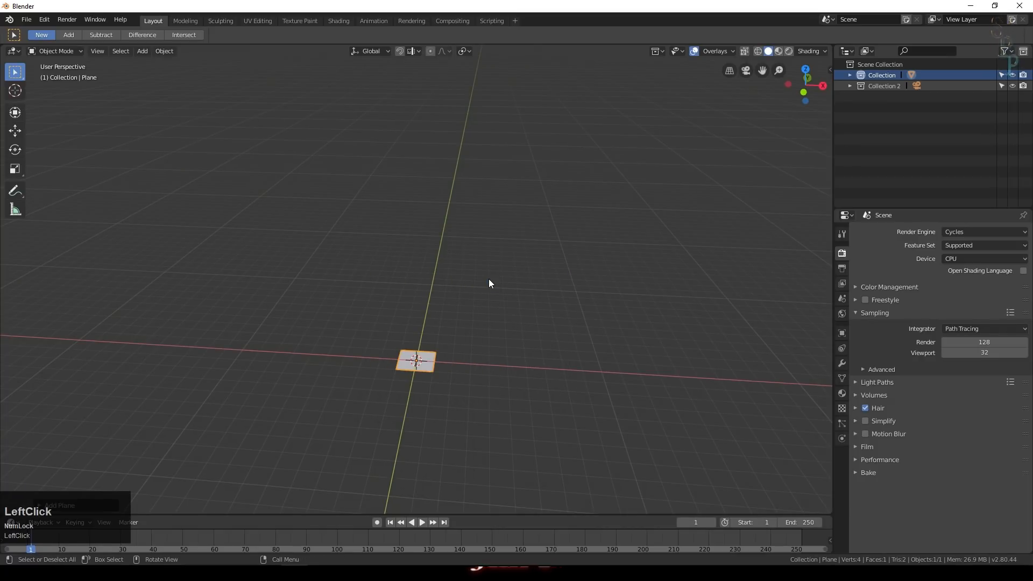
{"action": "key", "text": "s"}
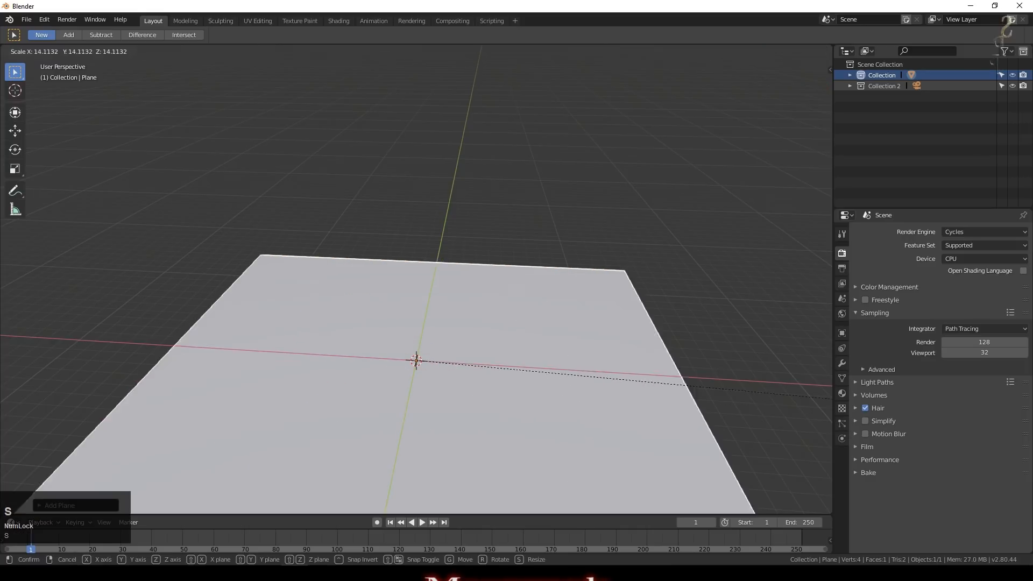
{"action": "left_click", "coordinate": [49, 472]}
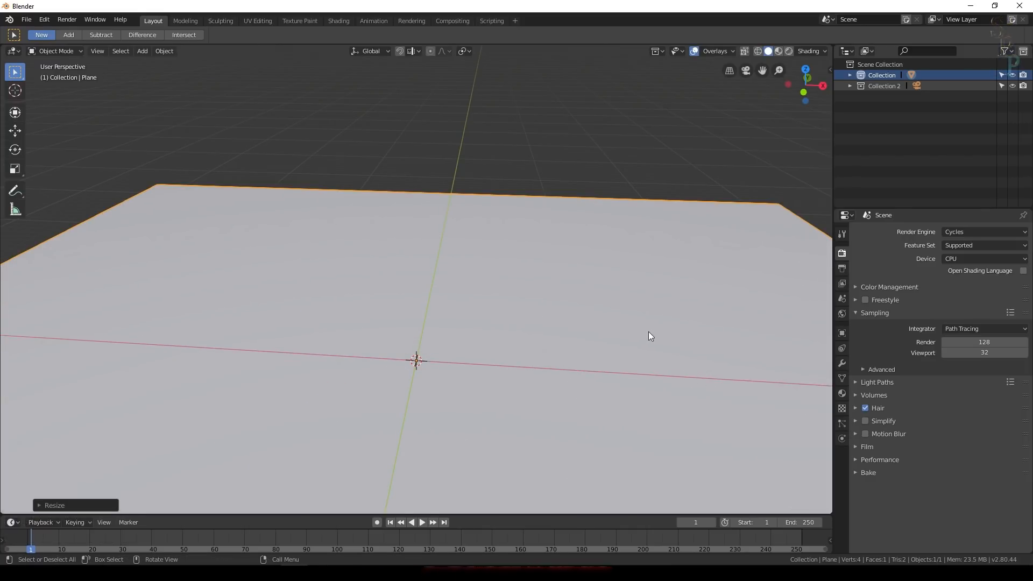
{"action": "middle_click_drag", "start_coordinate": [650, 337], "coordinate": [547, 327]}
{"action": "scroll", "coordinate": [546, 326], "scroll_direction": "down", "scroll_amount": 3}
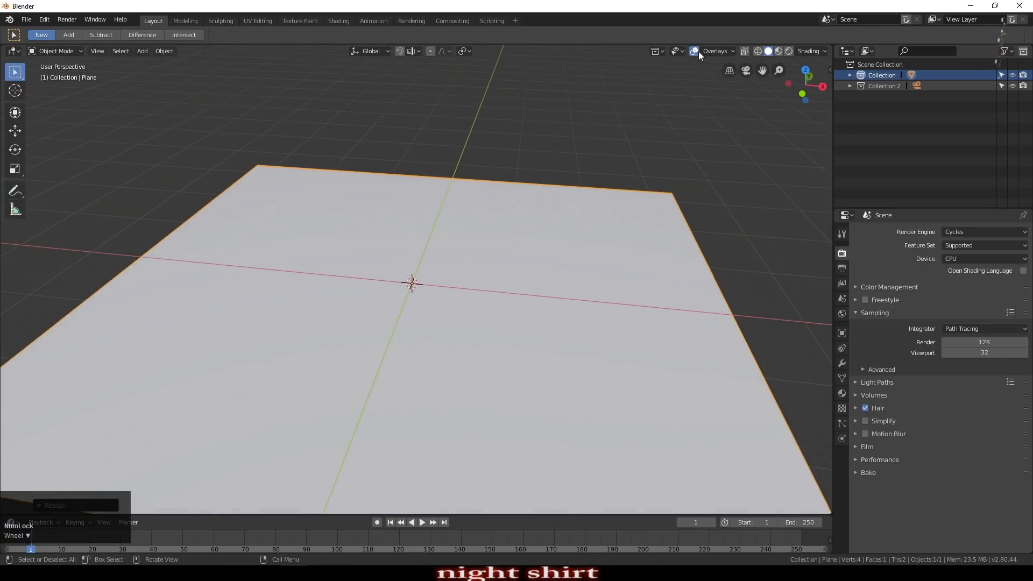
Change the render engine to Eevee
{"action": "left_click", "coordinate": [693, 51]}
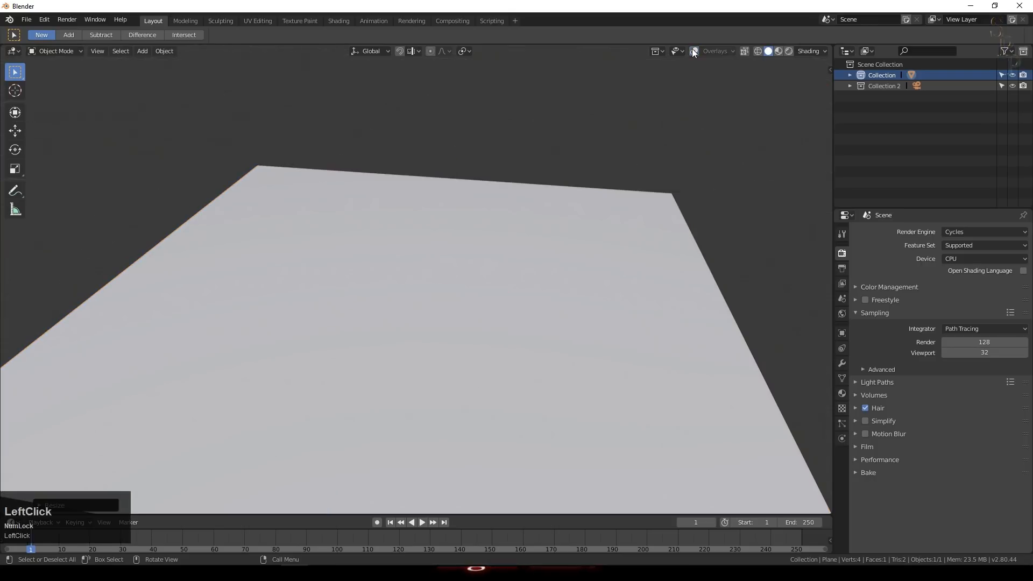
{"action": "left_click", "coordinate": [693, 51]}
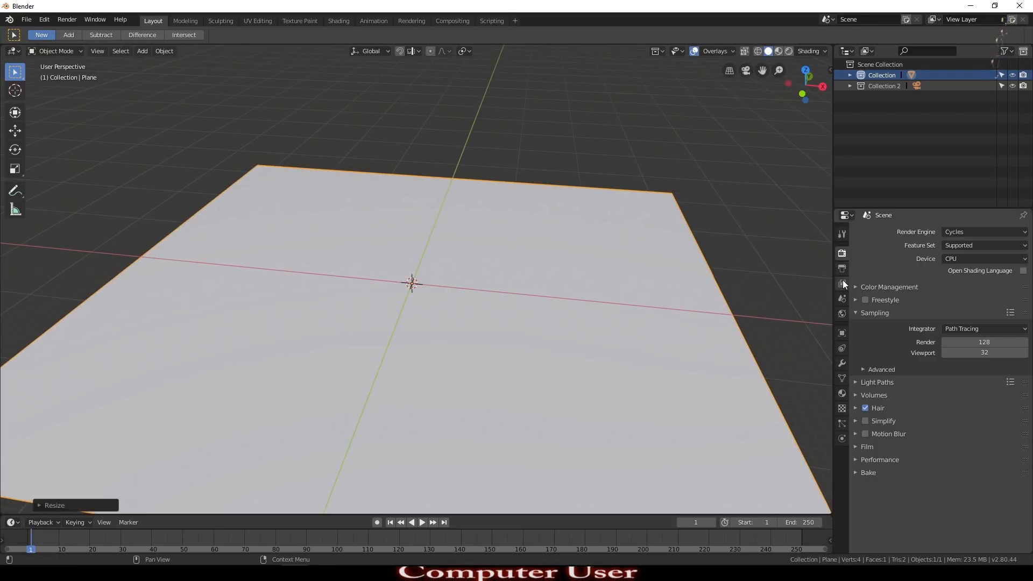
{"action": "left_click", "coordinate": [992, 231]}
{"action": "left_click", "coordinate": [982, 216]}
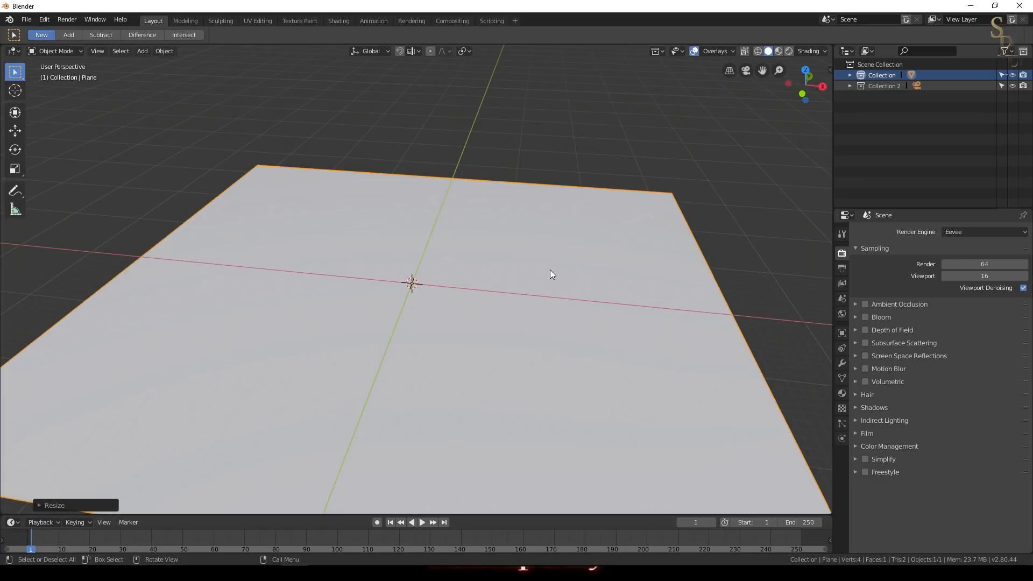
Enter Edit Mode on the plane and show it from the top in the Modeling workspace
{"action": "key", "text": "Tab"}
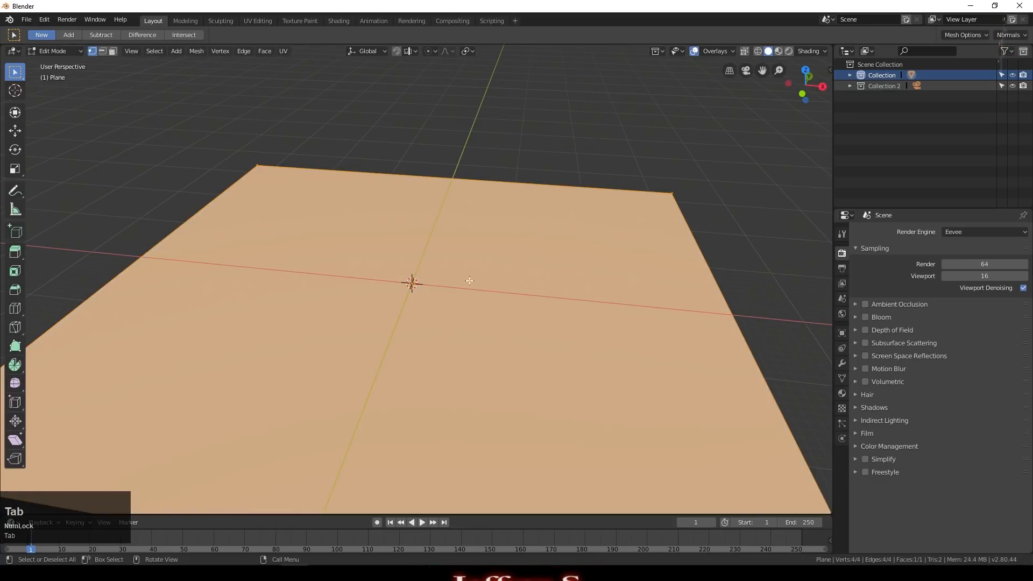
{"action": "key", "text": "KP_7"}
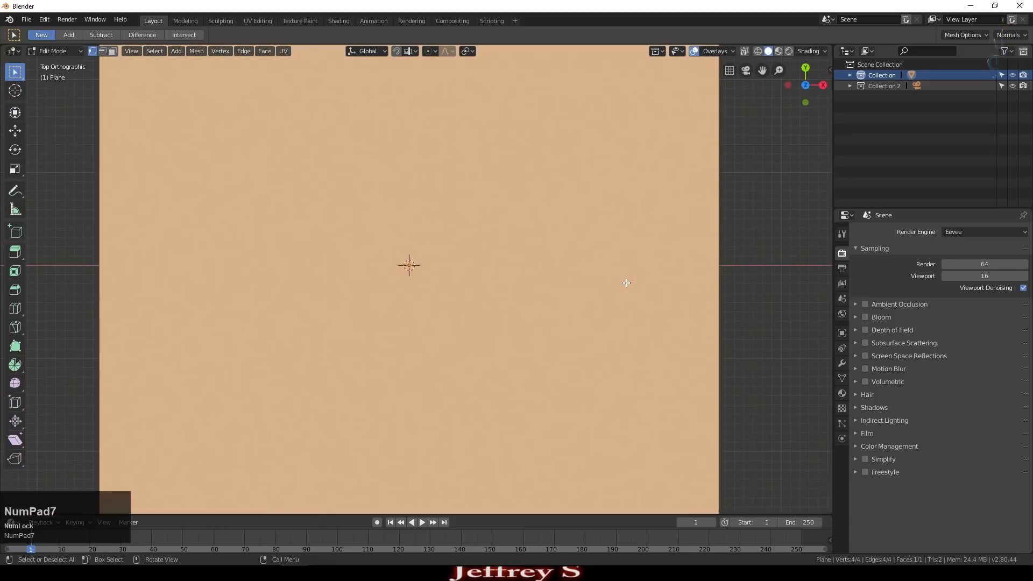
{"action": "left_click", "coordinate": [185, 20]}
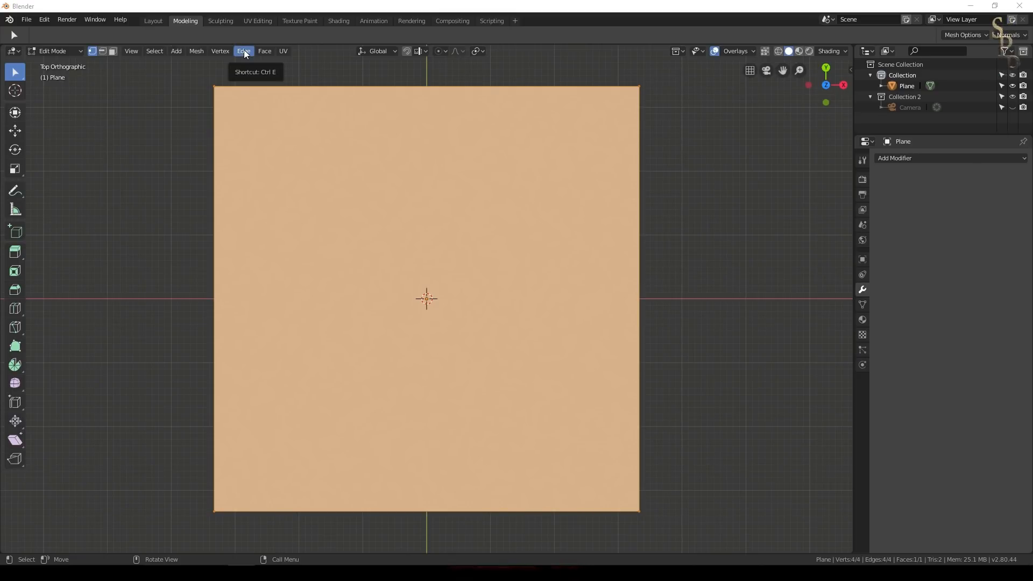
{"action": "left_click", "coordinate": [295, 70]}
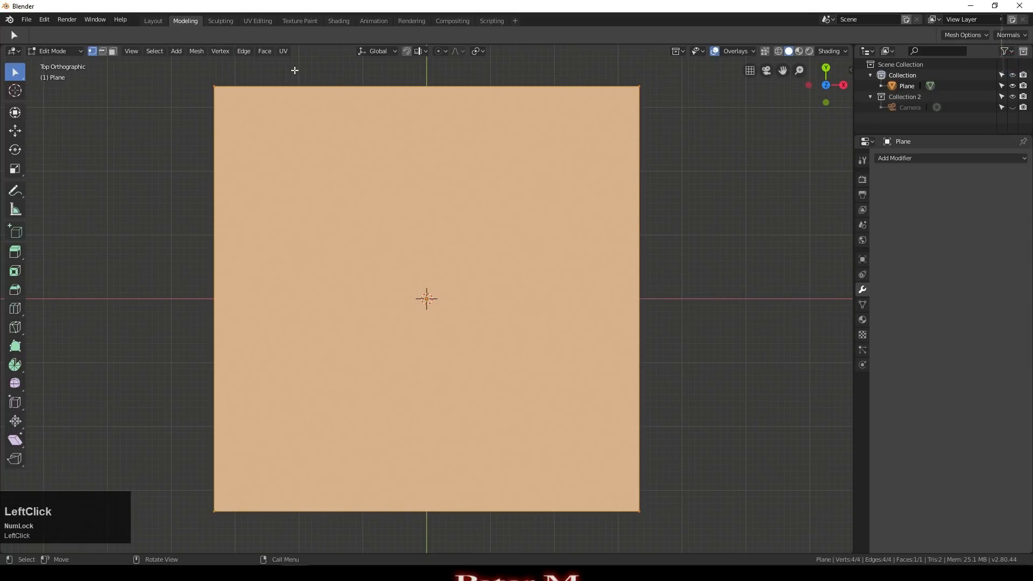
Subdivide the plane with the number of cuts set to 25
{"action": "left_click", "coordinate": [249, 53]}
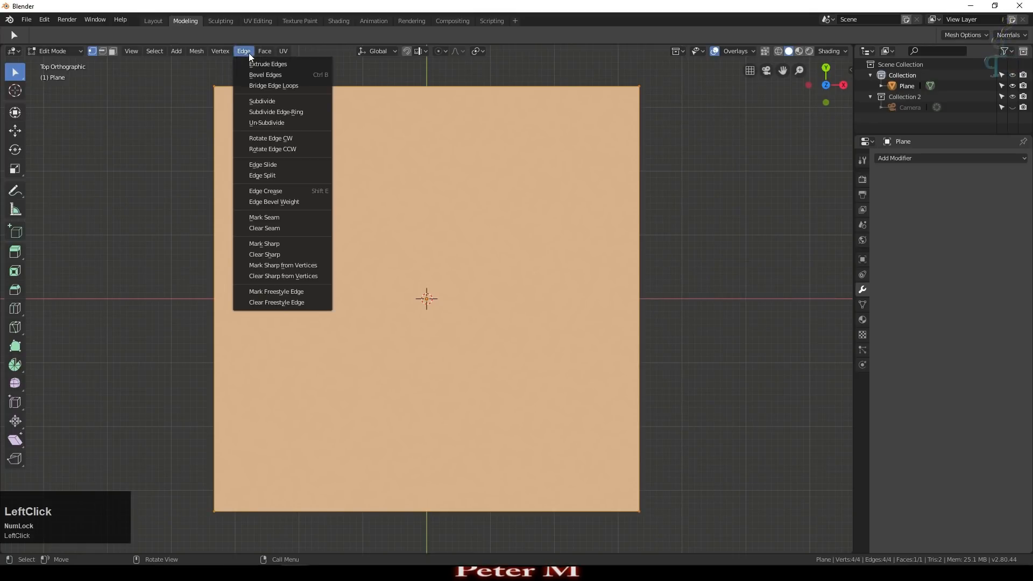
{"action": "left_click", "coordinate": [269, 102]}
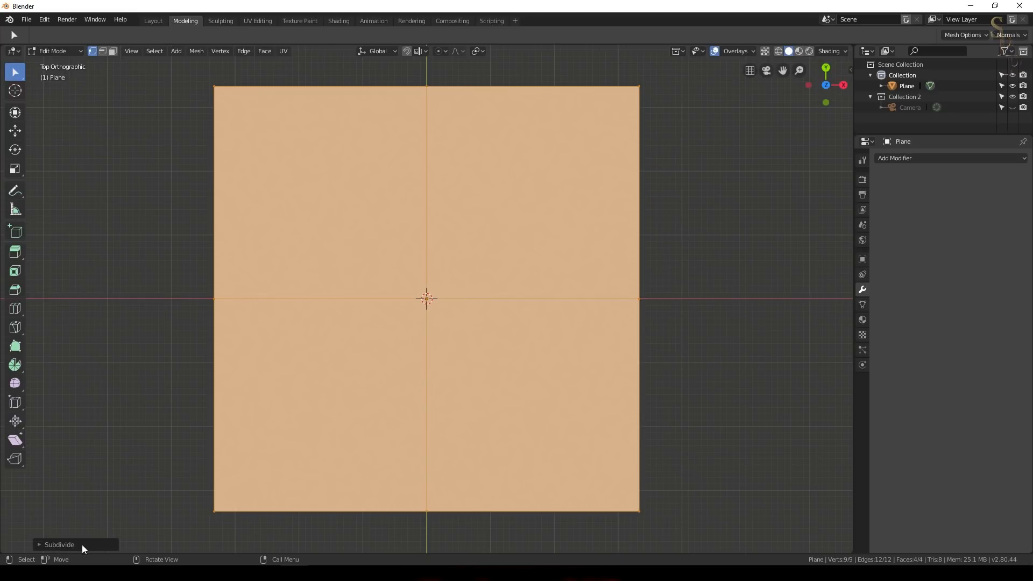
{"action": "left_click", "coordinate": [39, 545]}
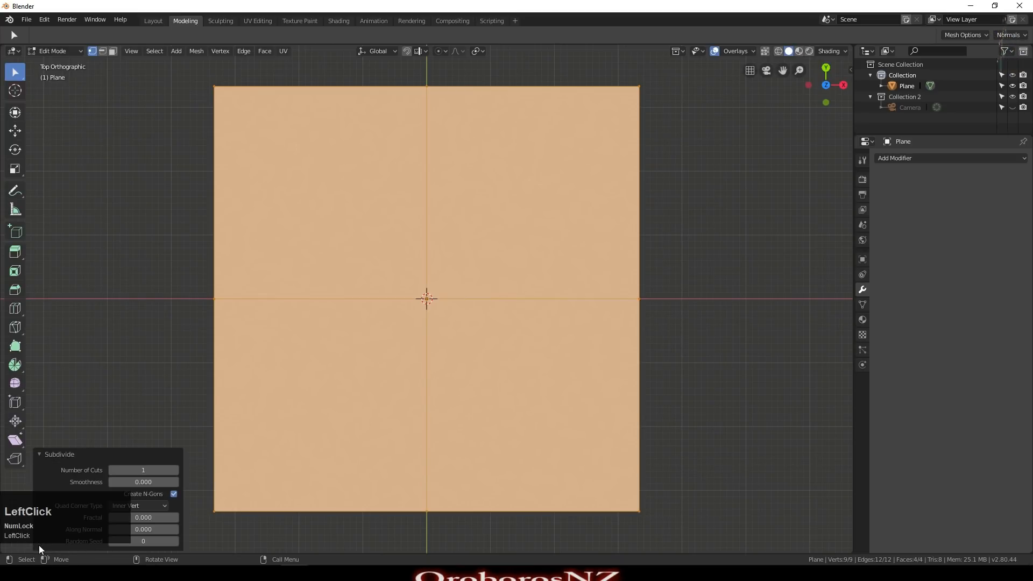
{"action": "left_click", "coordinate": [173, 469]}
{"action": "left_click", "coordinate": [173, 469]}
{"action": "left_click_drag", "start_coordinate": [173, 469], "coordinate": [200, 469]}
{"action": "left_click", "coordinate": [157, 469]}
{"action": "type", "text": "2"}
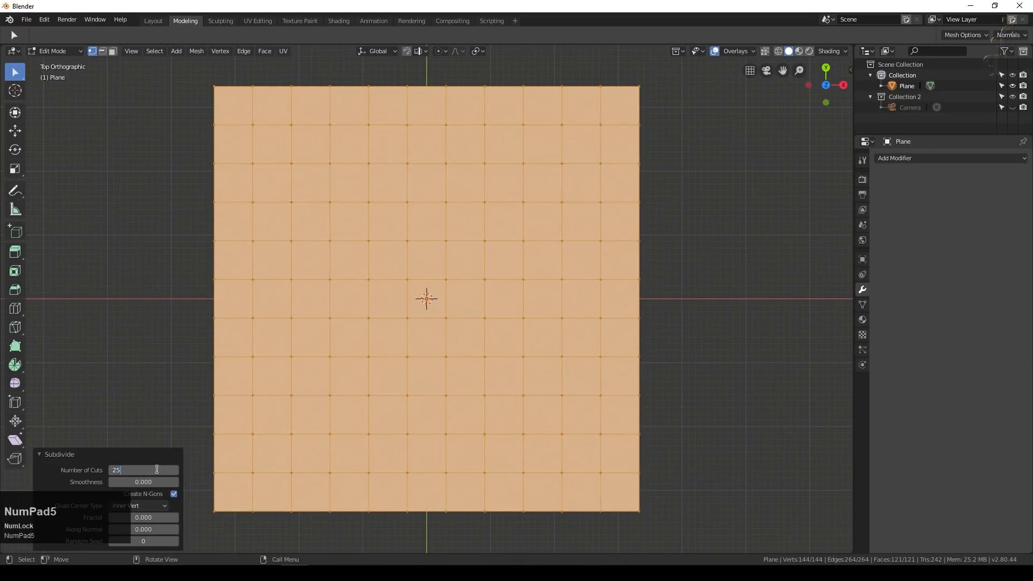
{"action": "type", "text": "5"}
{"action": "key", "text": "Return"}
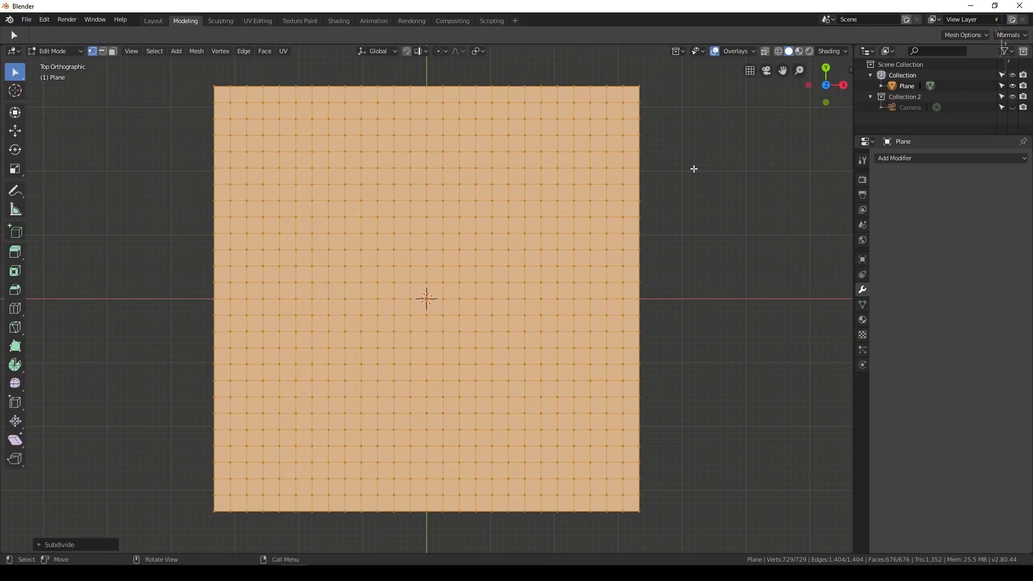
UV-map the whole subdivided plane with Project from View (Bounds) and deselect all its geometry
{"action": "key", "text": "u"}
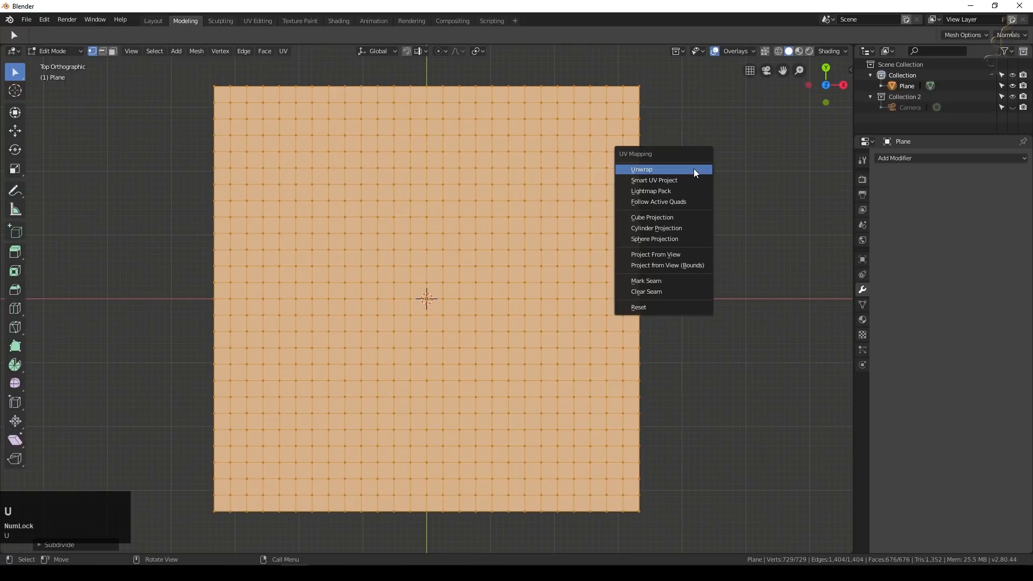
{"action": "left_click", "coordinate": [692, 263]}
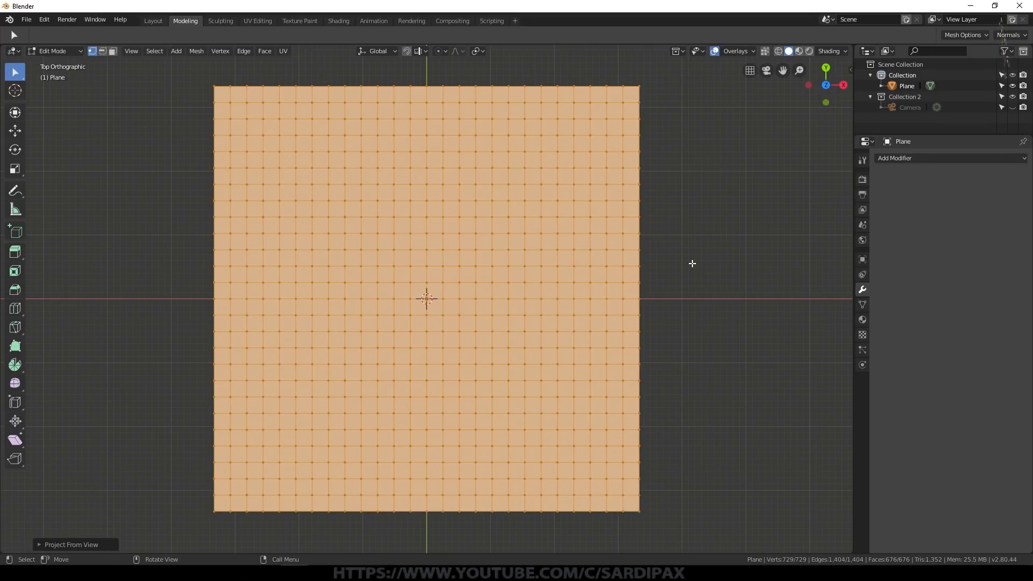
{"action": "key", "text": "a"}
{"action": "key", "text": "a"}
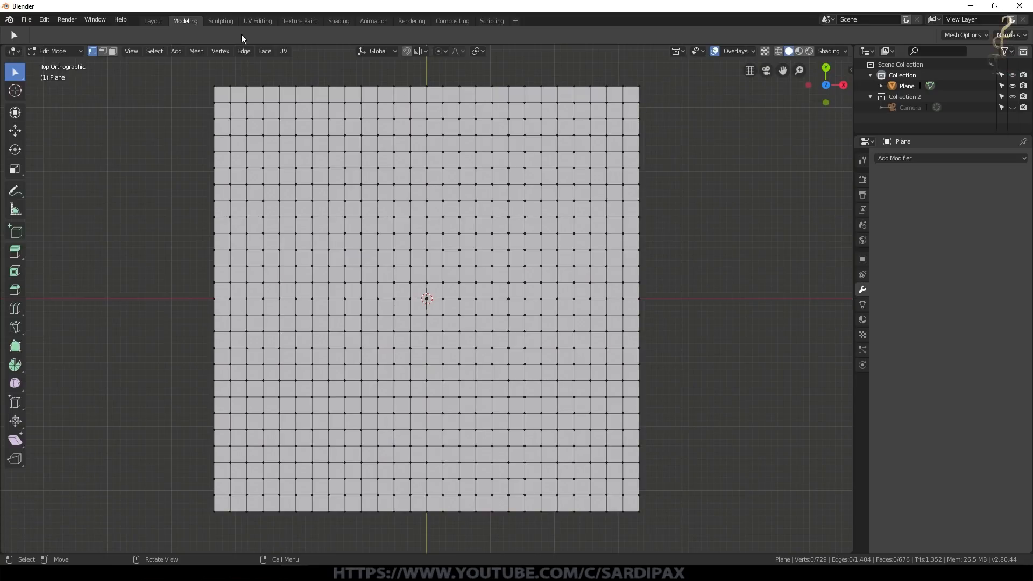
Switch to face selection and activate the box selection tool
{"action": "left_click", "coordinate": [266, 51]}
{"action": "left_click", "coordinate": [114, 52]}
{"action": "left_click_drag", "start_coordinate": [16, 73], "coordinate": [60, 99]}
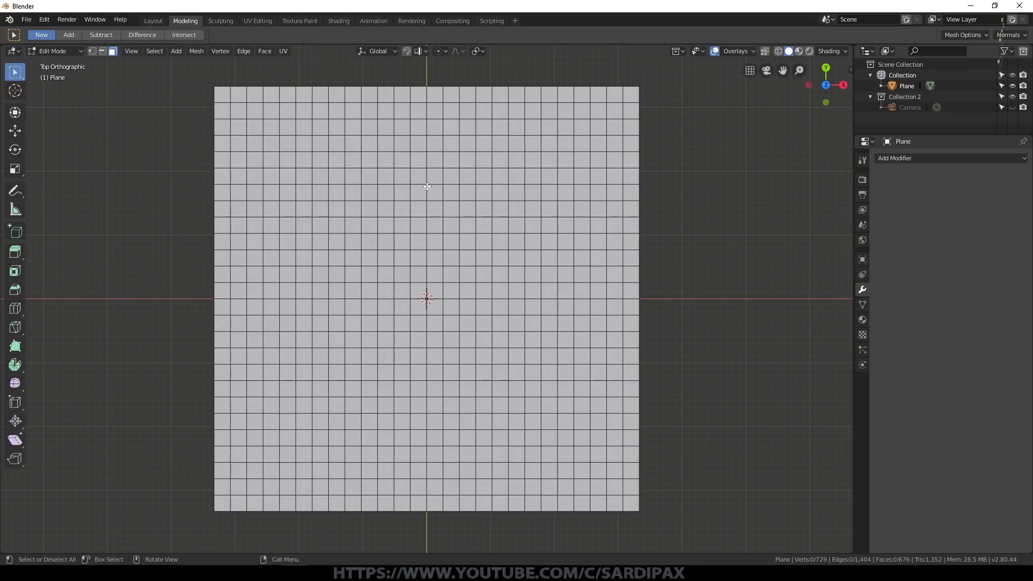
Box-select street strips: a one-face row near the plane's upper edge, a two-face column right of centre and the two-face row through the centre
{"action": "left_click_drag", "start_coordinate": [203, 108], "coordinate": [536, 115]}
{"action": "key", "text": "b"}
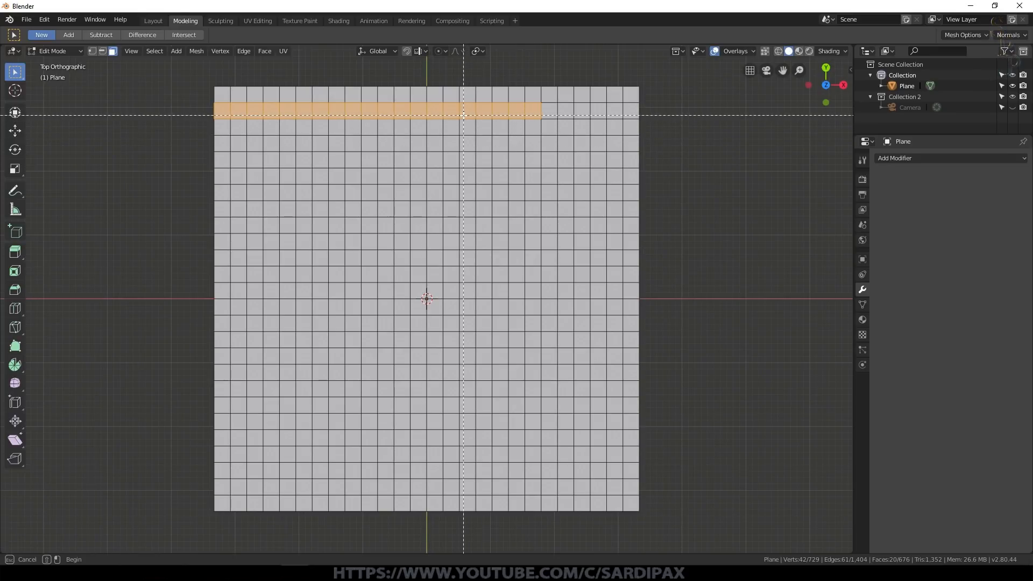
{"action": "left_click_drag", "start_coordinate": [466, 115], "coordinate": [453, 318]}
{"action": "left_click_drag", "start_coordinate": [449, 467], "coordinate": [447, 525]}
{"action": "key", "text": "b"}
{"action": "left_click_drag", "start_coordinate": [211, 290], "coordinate": [662, 308]}
Extend the street selection with another two-face column, a lower two-face row, a one-face column and short connecting rows in the upper half
{"action": "key", "text": "b"}
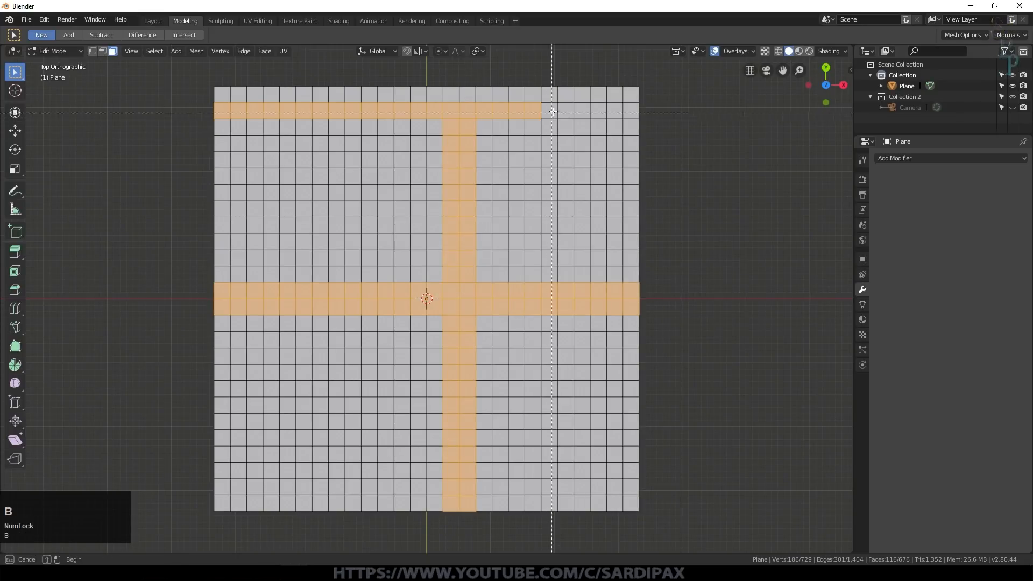
{"action": "left_click_drag", "start_coordinate": [530, 514], "coordinate": [538, 515]}
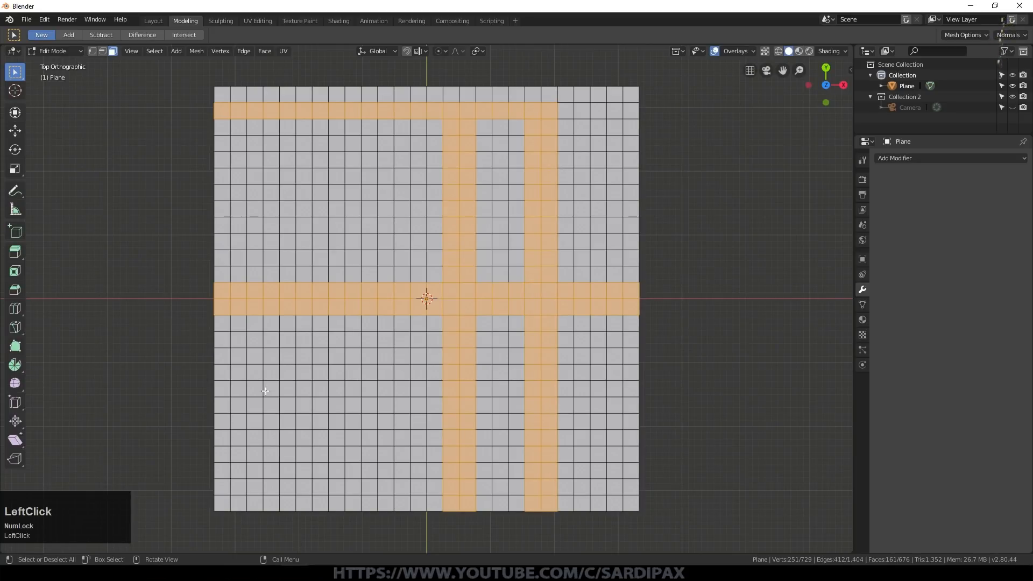
{"action": "left_click_drag", "start_coordinate": [204, 405], "coordinate": [641, 422]}
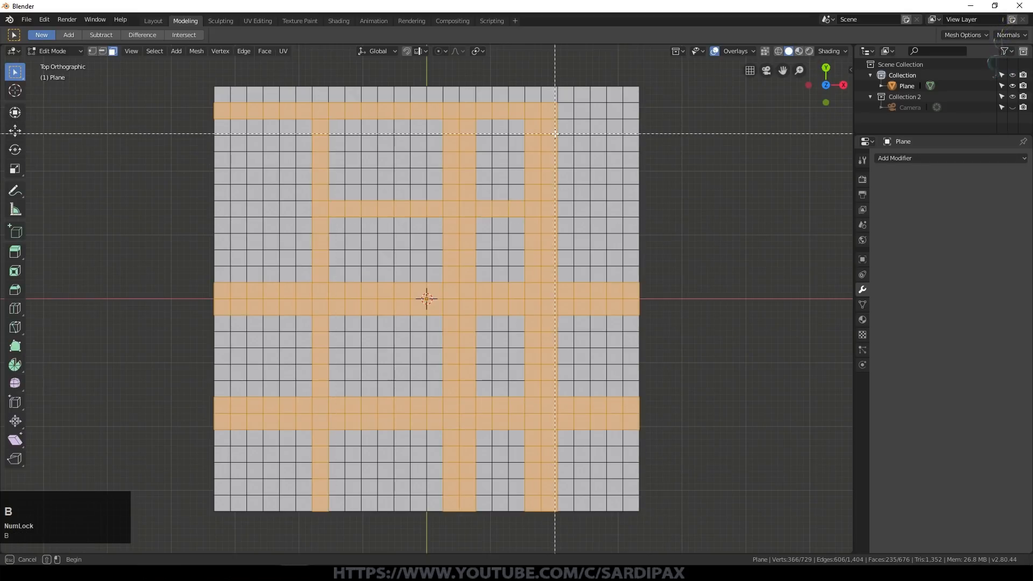
{"action": "left_click_drag", "start_coordinate": [555, 134], "coordinate": [648, 165]}
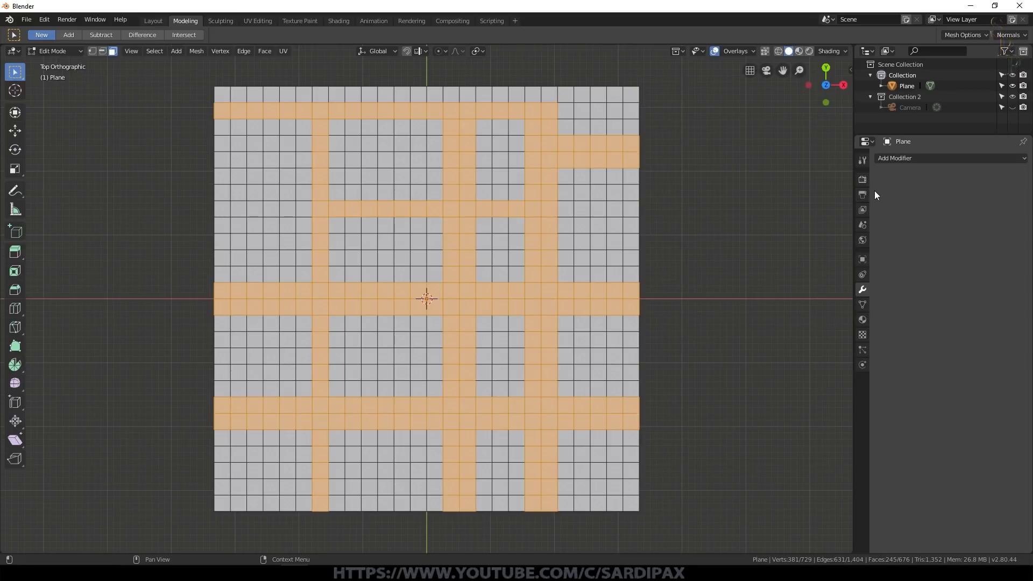
Create a vertex group from the selected street faces, assign them to it, and test it by deselecting everything and reselecting the group
{"action": "left_click", "coordinate": [863, 305]}
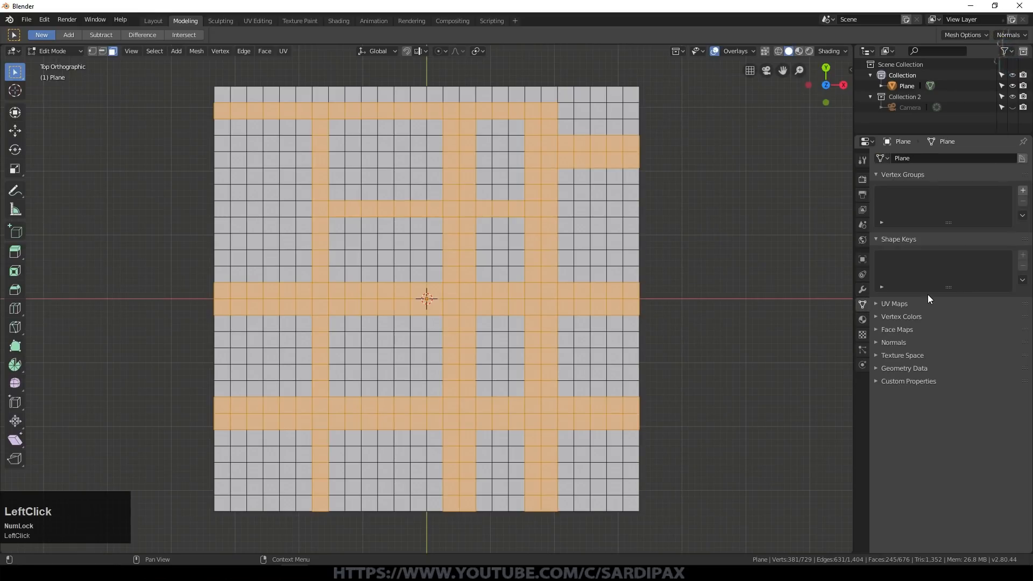
{"action": "left_click", "coordinate": [1023, 191]}
{"action": "left_click", "coordinate": [890, 258]}
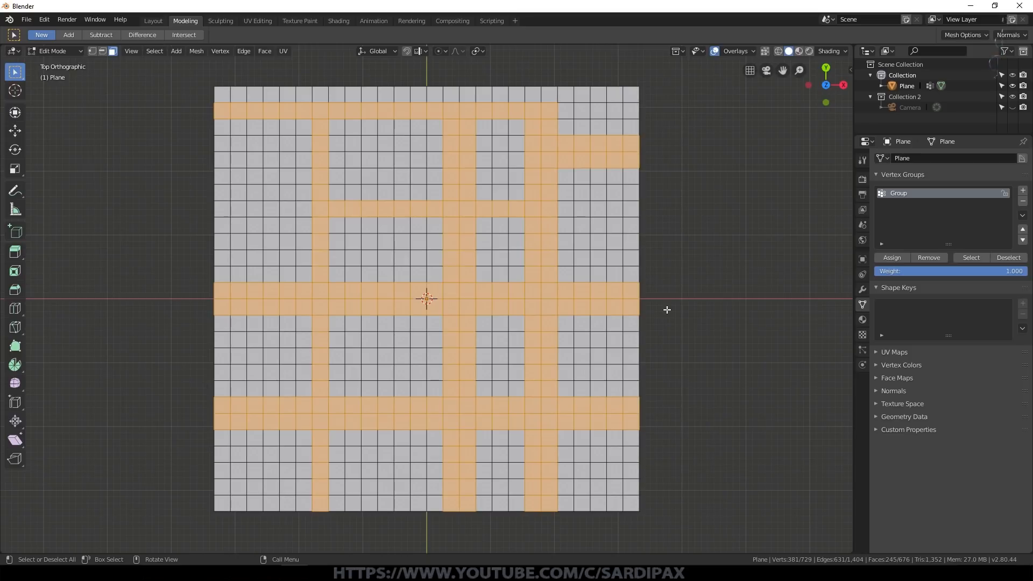
{"action": "key", "text": "alt+a"}
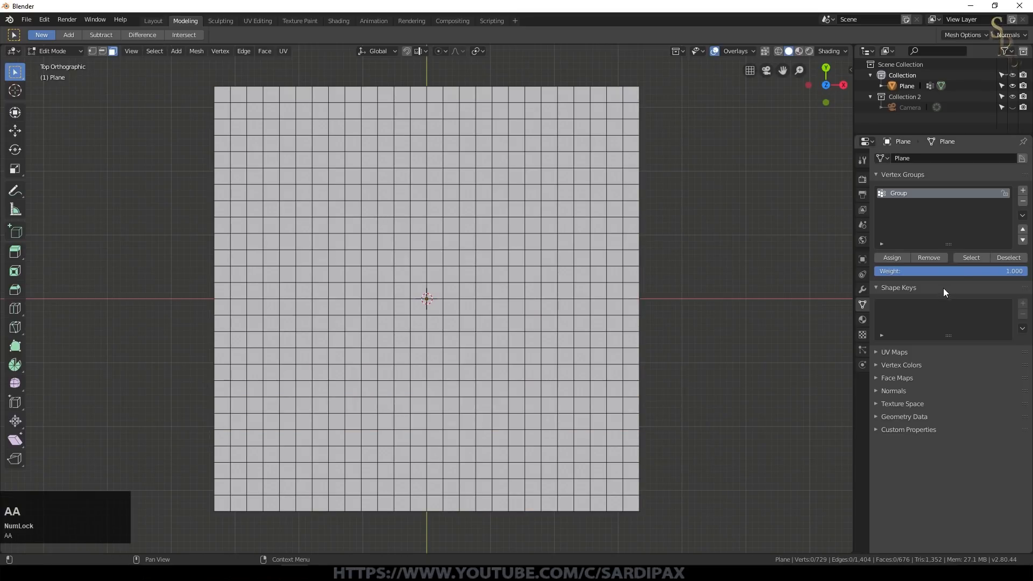
{"action": "left_click", "coordinate": [974, 259]}
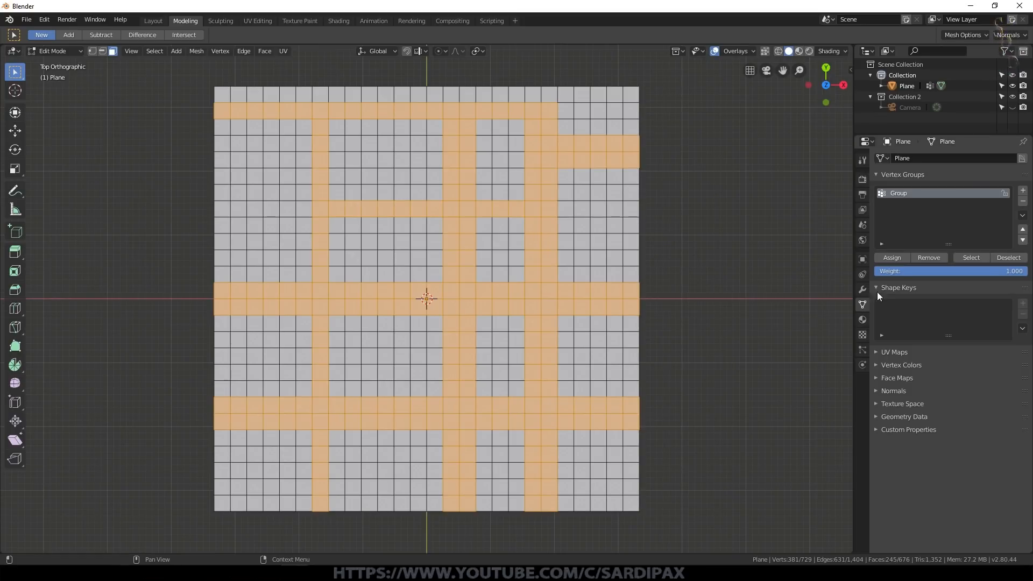
Add a new material to the plane and set its Principled BSDF base color to near-black in the Shading workspace
{"action": "left_click", "coordinate": [862, 320]}
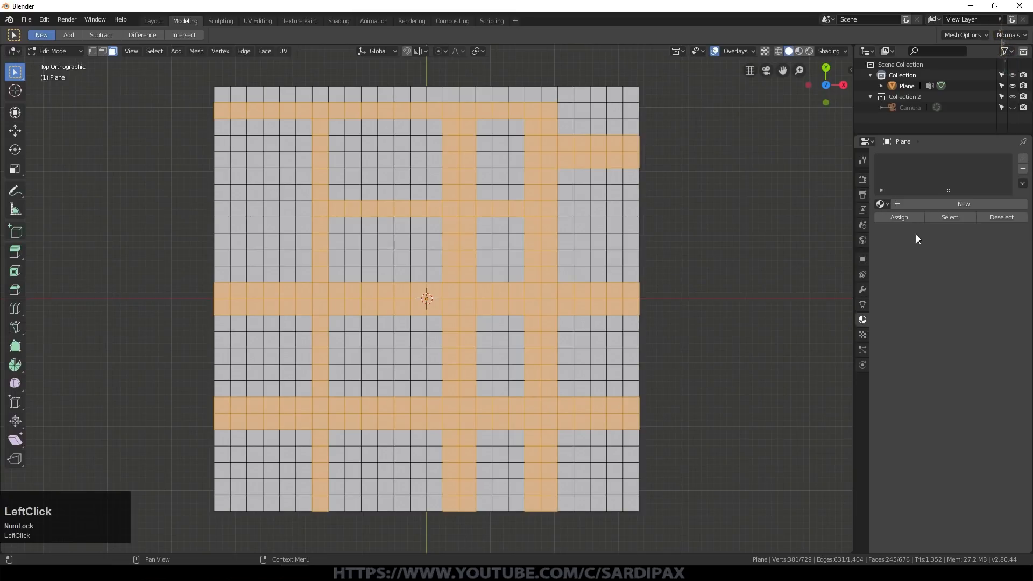
{"action": "left_click", "coordinate": [957, 201]}
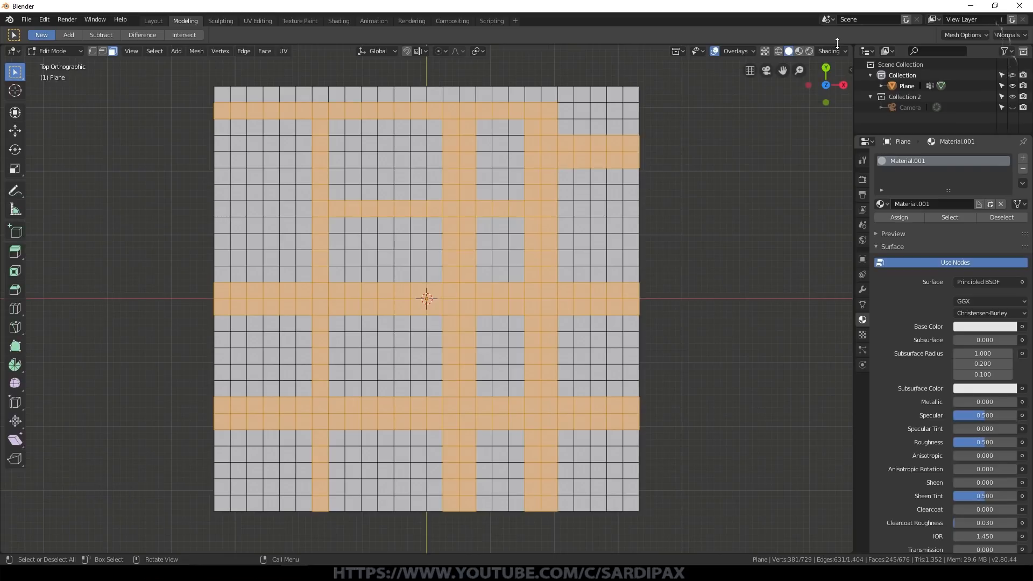
{"action": "left_click", "coordinate": [334, 19]}
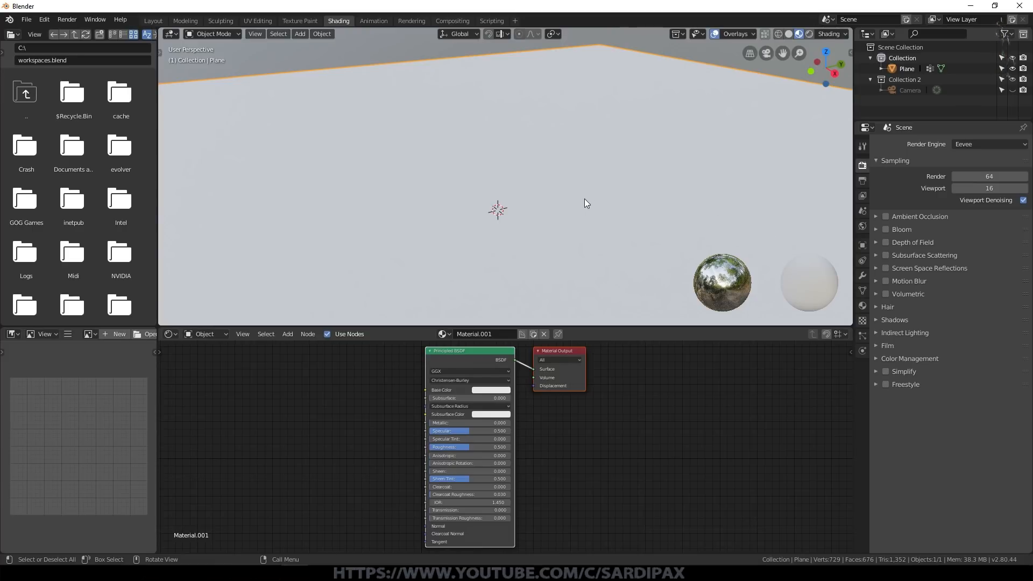
{"action": "left_click_drag", "start_coordinate": [588, 326], "coordinate": [579, 173]}
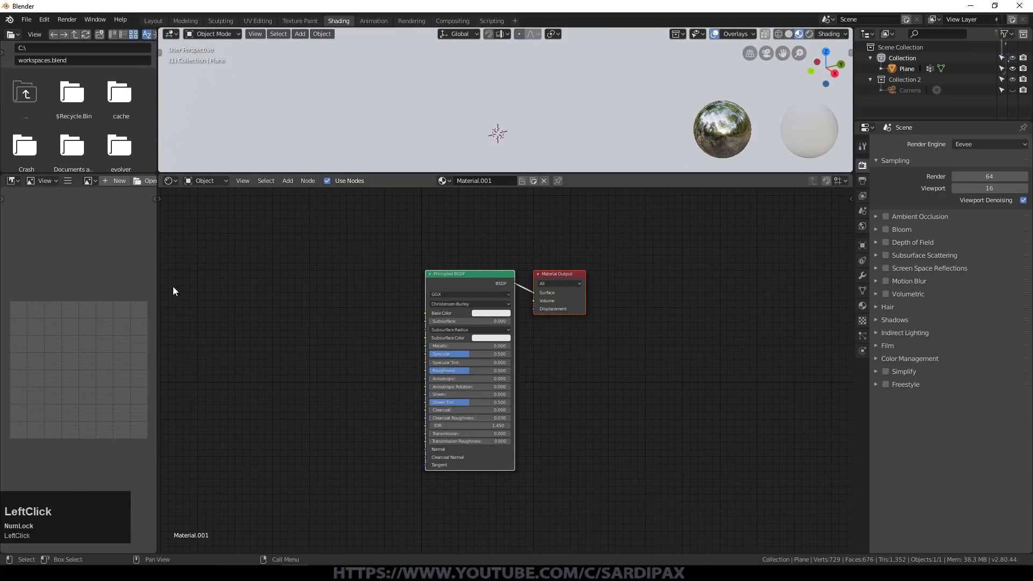
{"action": "left_click_drag", "start_coordinate": [156, 273], "coordinate": [67, 269]}
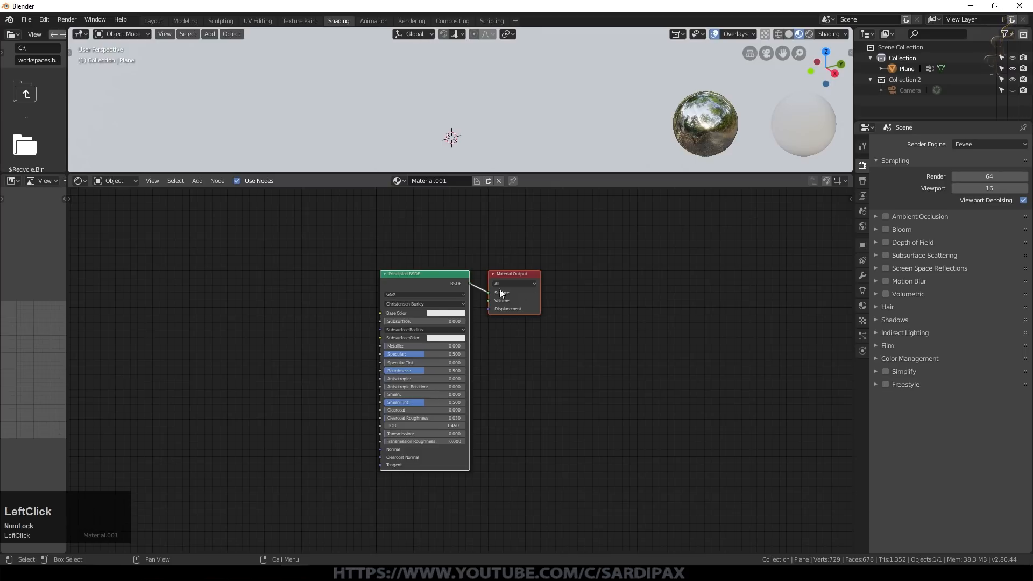
{"action": "scroll", "coordinate": [500, 293], "scroll_direction": "up", "scroll_amount": 2}
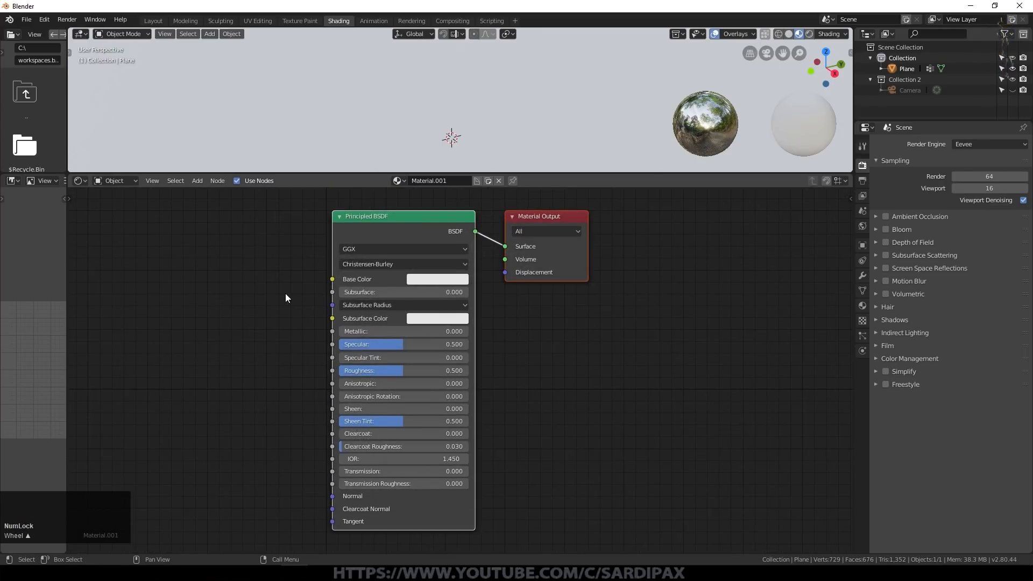
{"action": "left_click", "coordinate": [438, 279]}
{"action": "left_click", "coordinate": [509, 188]}
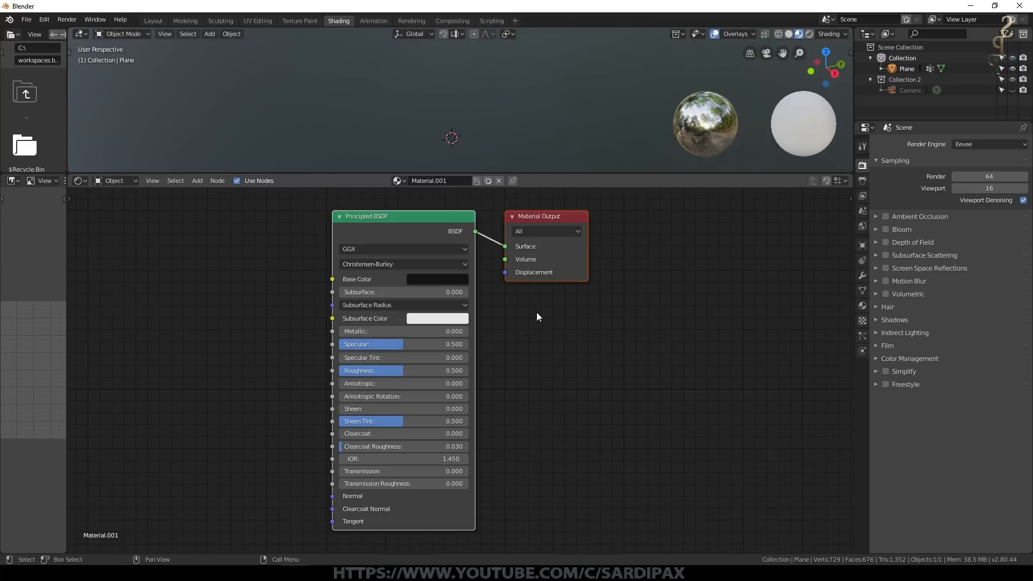
Enlarge the 3D view, rename the first collection to Main and collapse Collection 2
{"action": "left_click_drag", "start_coordinate": [584, 174], "coordinate": [586, 348]}
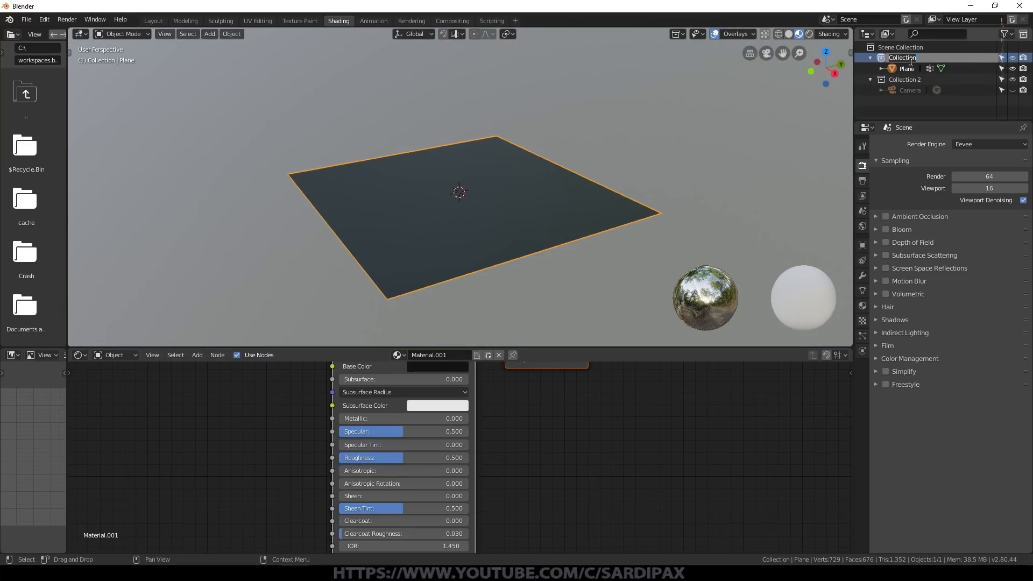
{"action": "type", "text": "Main"}
{"action": "key", "text": "Return"}
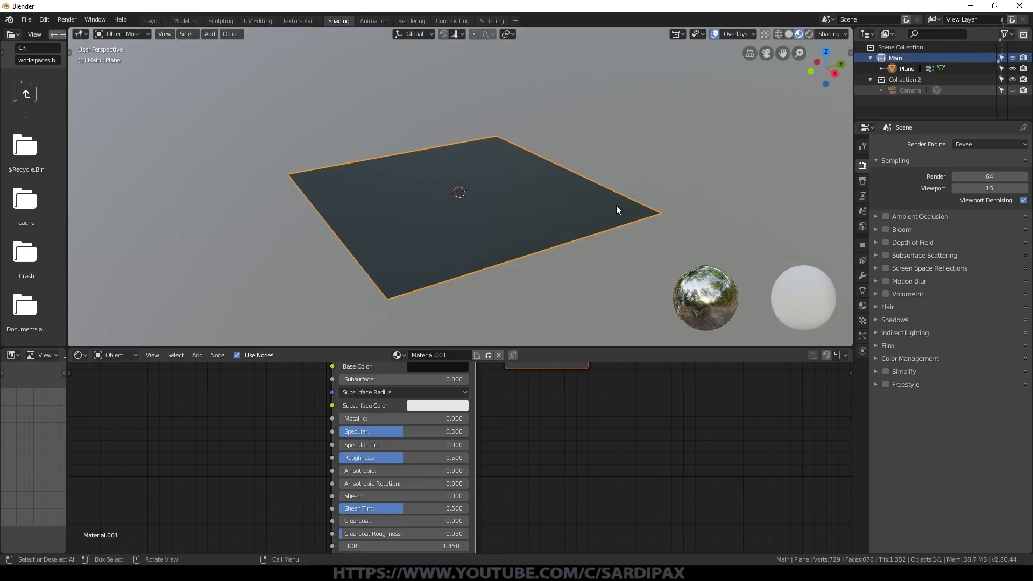
{"action": "middle_click_drag", "start_coordinate": [617, 207], "coordinate": [515, 149]}
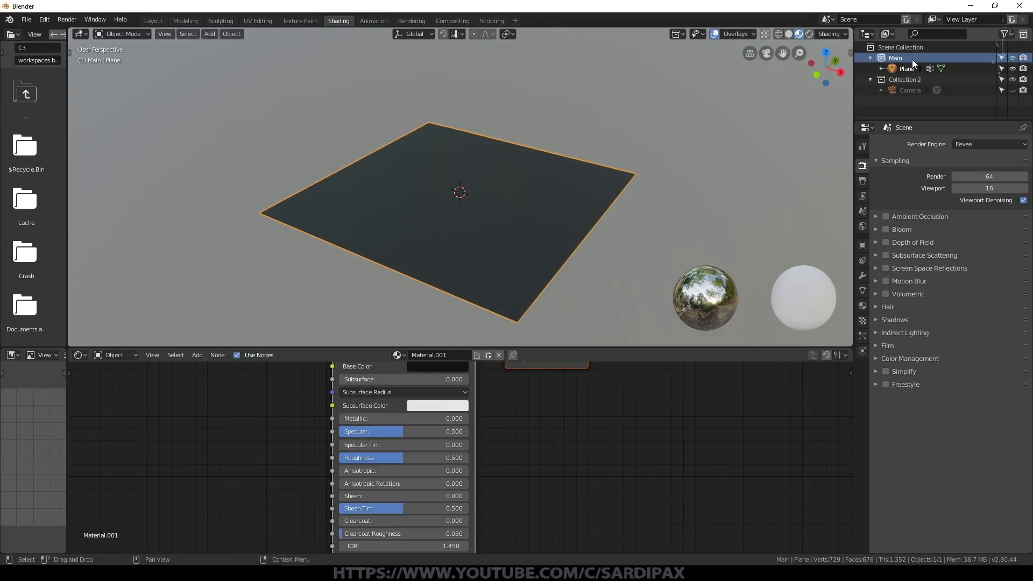
{"action": "left_click", "coordinate": [871, 79]}
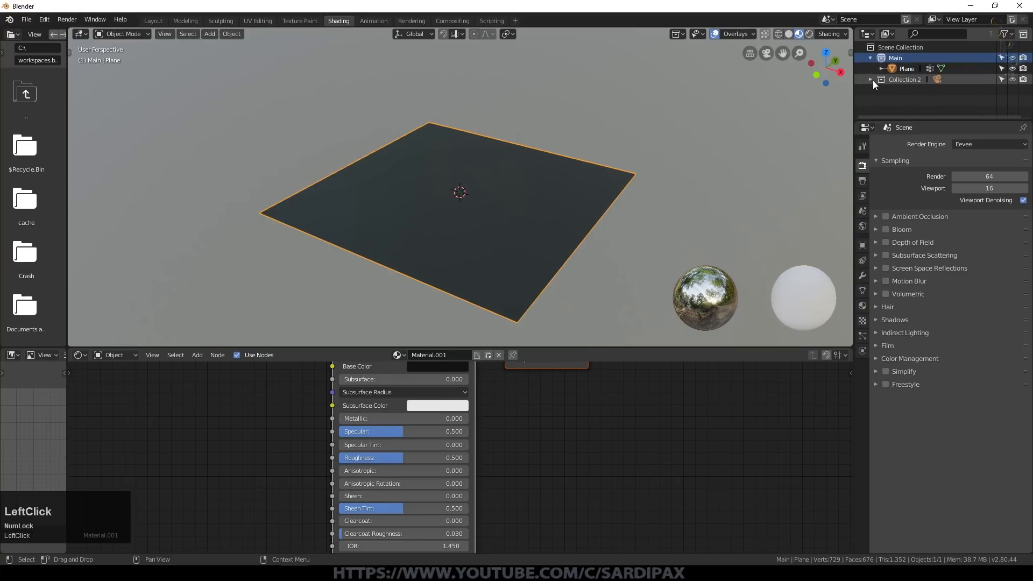
Add a point light in the Modeling workspace and move it above the plane
{"action": "scroll", "coordinate": [388, 159], "scroll_direction": "up", "scroll_amount": 3}
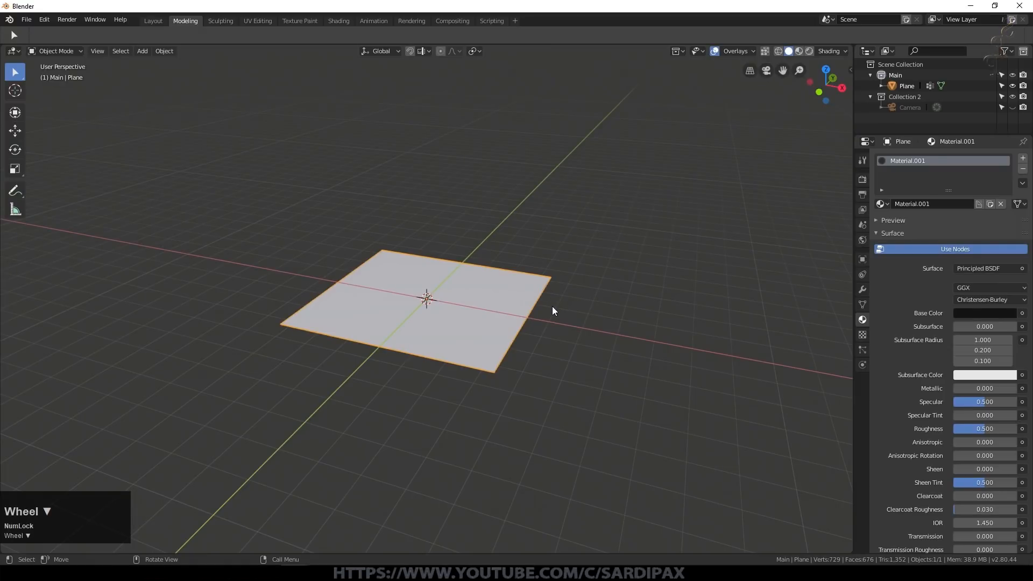
{"action": "key", "text": "shift+a"}
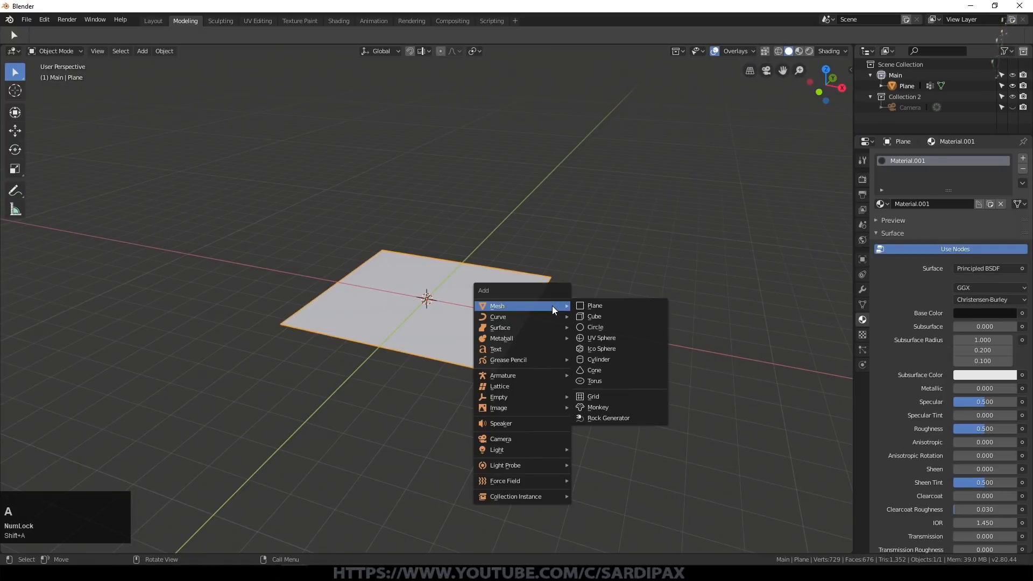
{"action": "mouse_move", "coordinate": [512, 450]}
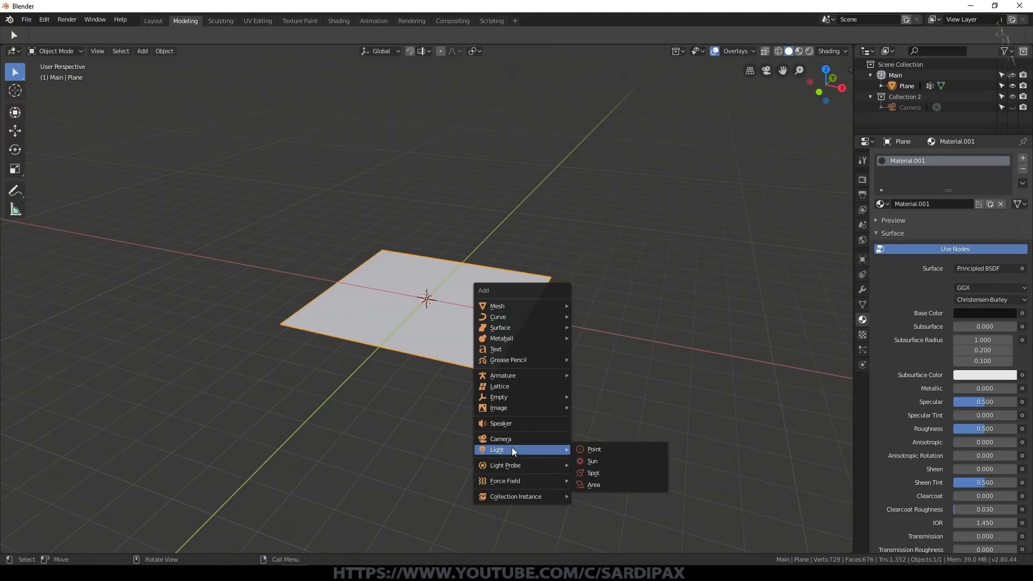
{"action": "left_click", "coordinate": [602, 450]}
{"action": "key", "text": "g"}
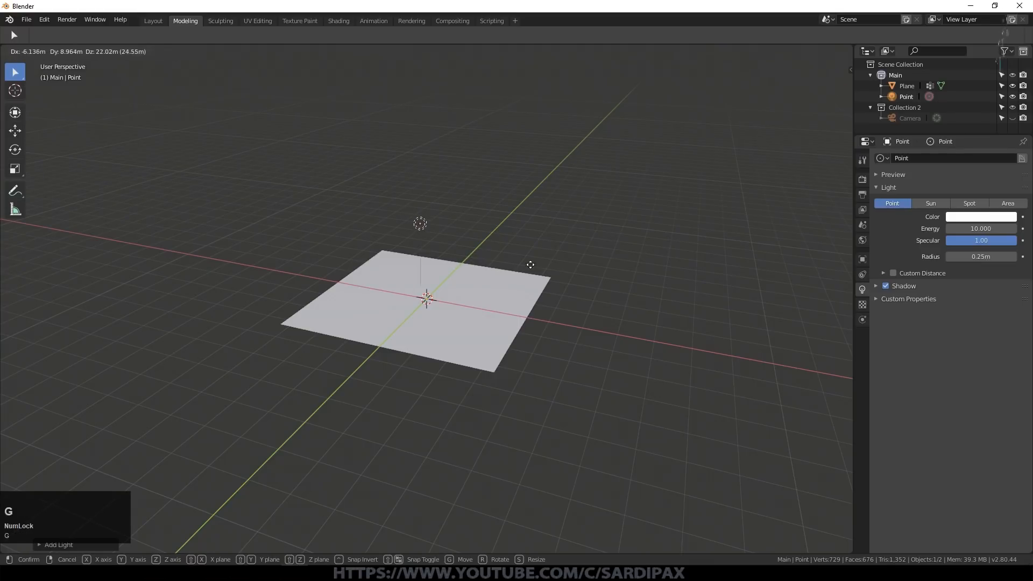
{"action": "left_click", "coordinate": [589, 274]}
Select the plane, enter Edit Mode and rename its material to BaseCity
{"action": "middle_click_drag", "start_coordinate": [496, 330], "coordinate": [534, 340]}
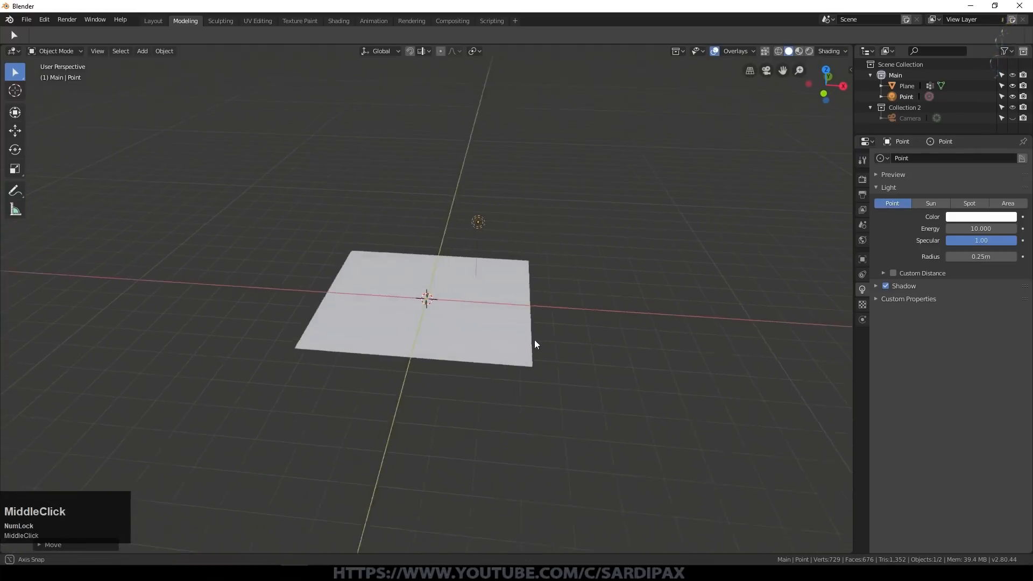
{"action": "scroll", "coordinate": [556, 301], "scroll_direction": "up", "scroll_amount": 2}
{"action": "right_click", "coordinate": [525, 316]}
{"action": "left_click", "coordinate": [563, 323]}
{"action": "key", "text": "Tab"}
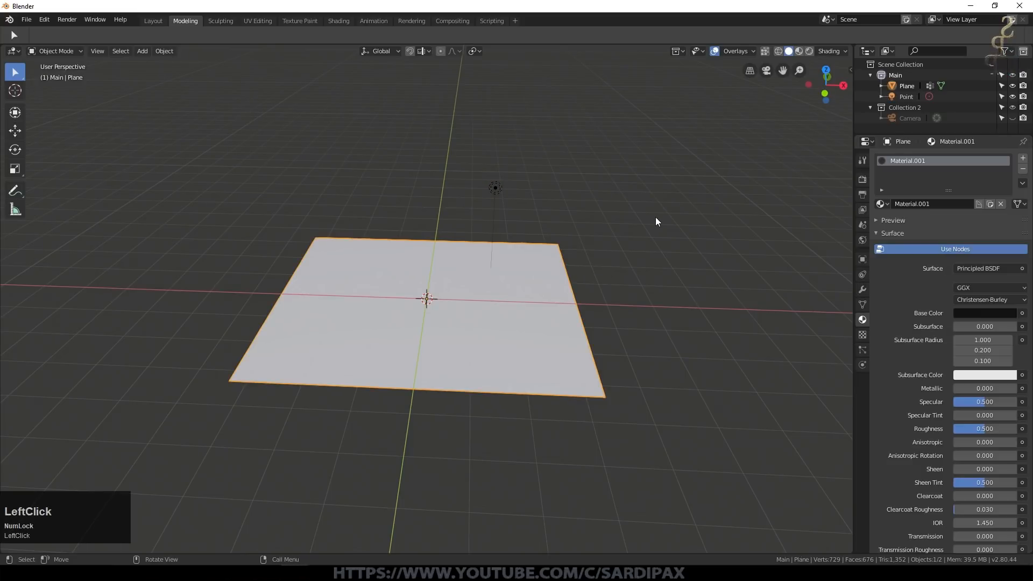
{"action": "key", "text": "Tab"}
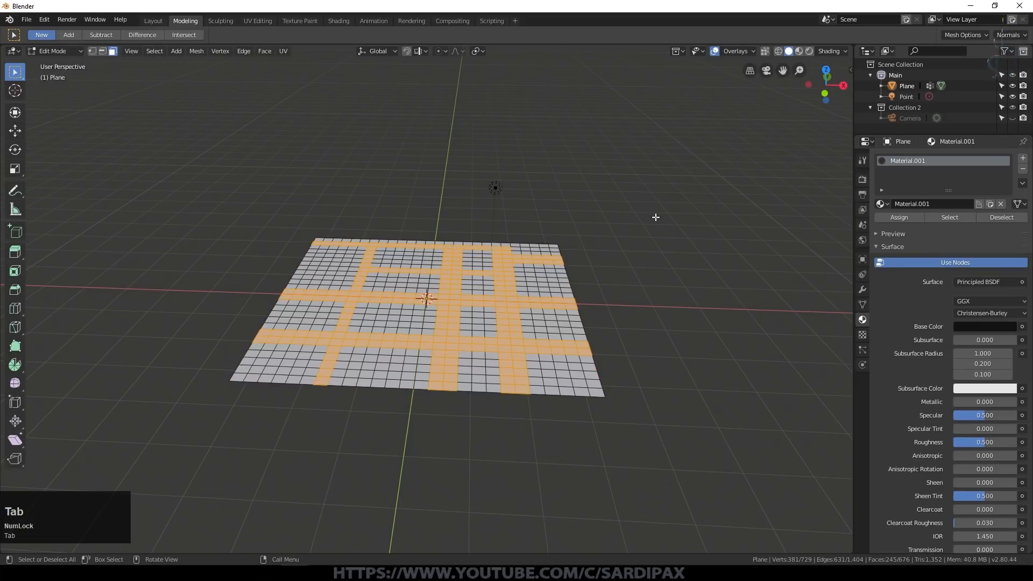
{"action": "left_click", "coordinate": [914, 203]}
{"action": "type", "text": "BaseCity"}
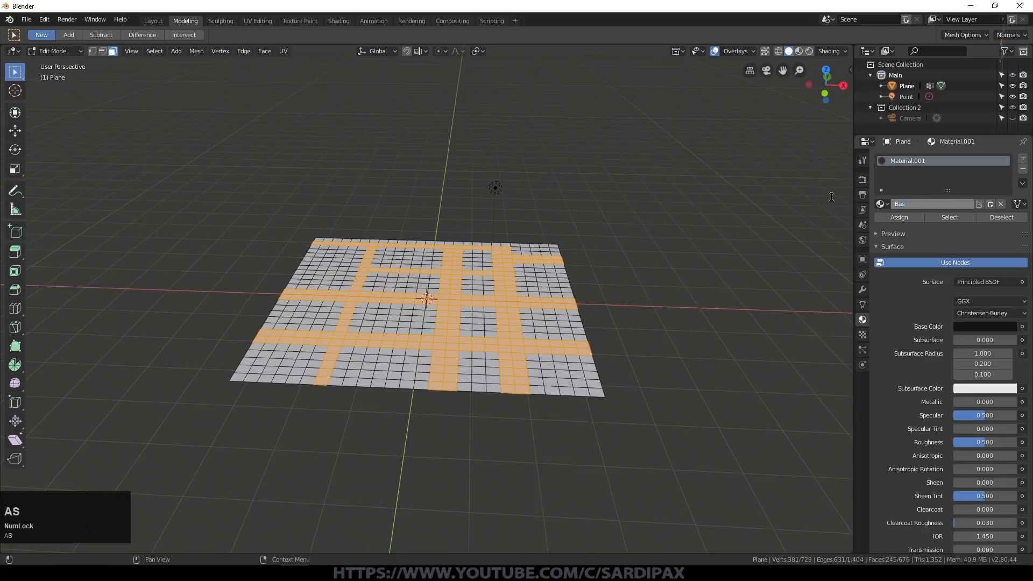
{"action": "key", "text": "Return"}
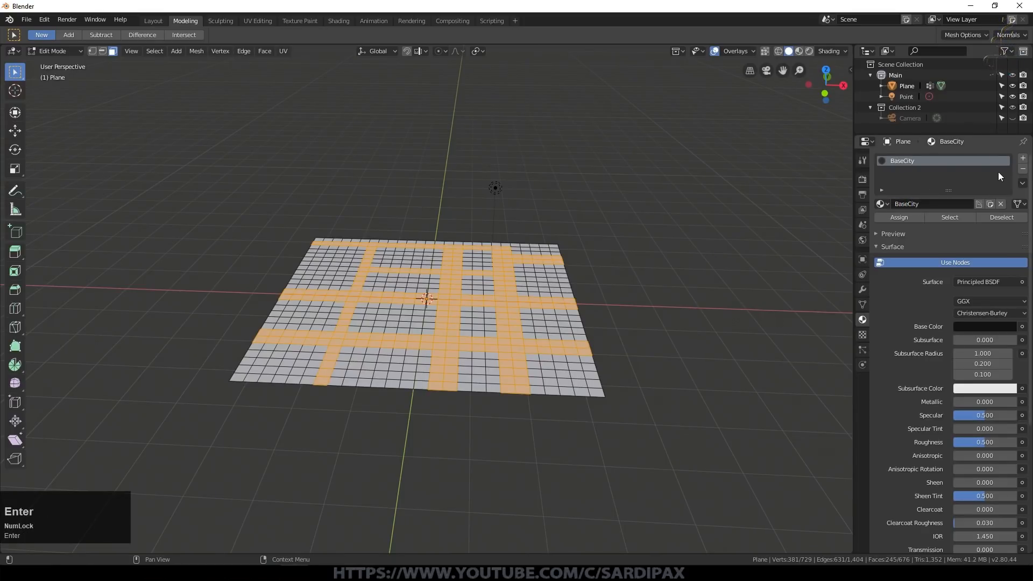
Add a second material slot to the plane holding a single-user copy of BaseCity
{"action": "left_click", "coordinate": [1022, 157]}
{"action": "left_click", "coordinate": [881, 225]}
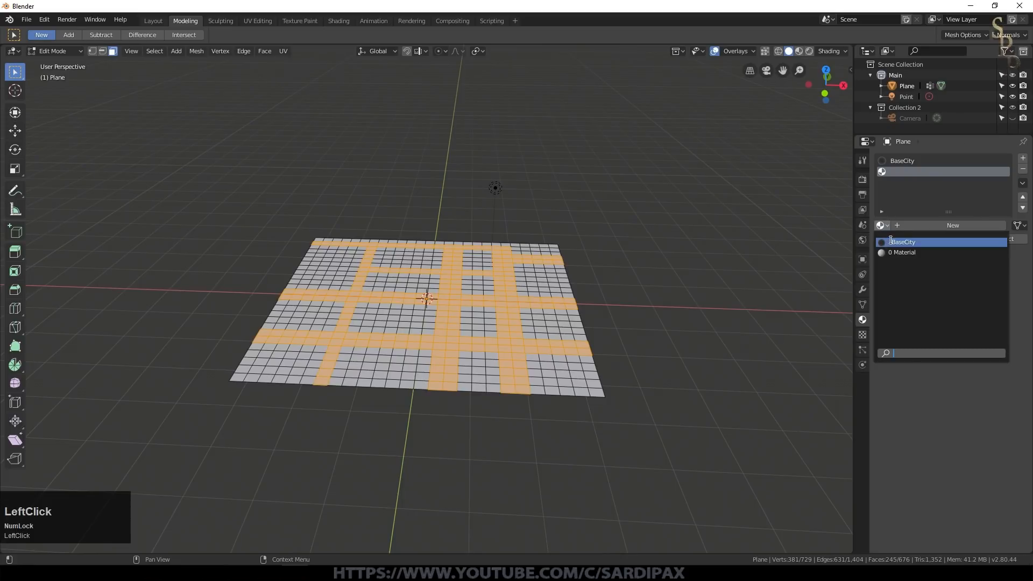
{"action": "left_click", "coordinate": [889, 242]}
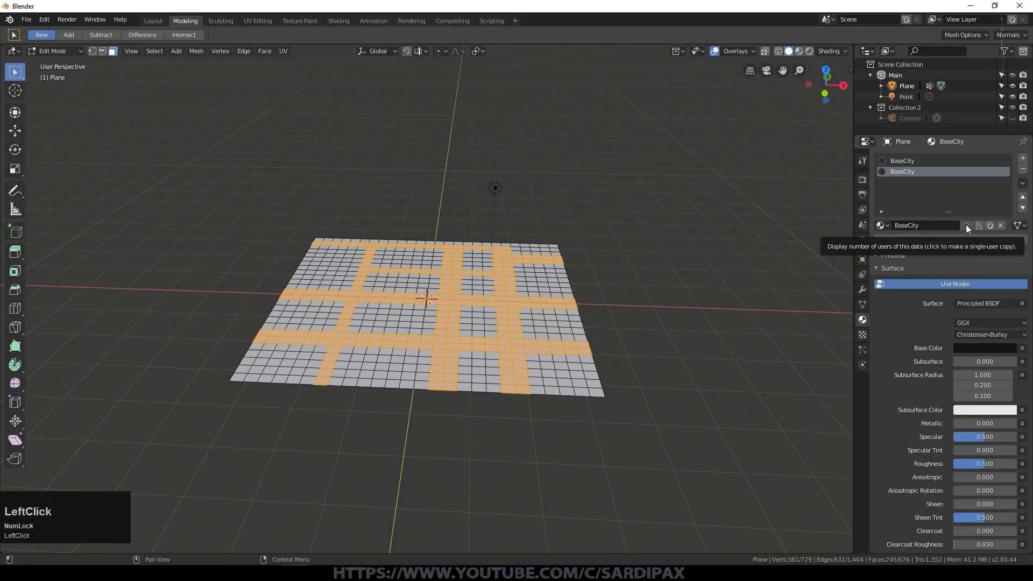
{"action": "key", "text": "Tab"}
{"action": "left_click", "coordinate": [967, 226]}
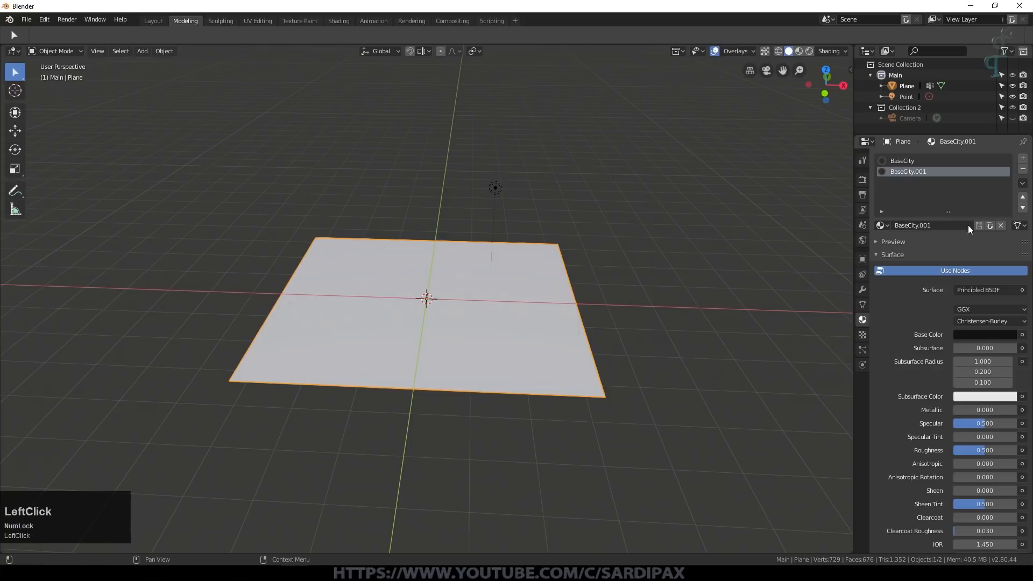
Rename the copied material to Road and assign it to the selected street faces in Edit Mode
{"action": "key", "text": "Tab"}
{"action": "left_click", "coordinate": [941, 225]}
{"action": "type", "text": "Road"}
{"action": "key", "text": "Return"}
{"action": "scroll", "coordinate": [899, 269], "scroll_direction": "up", "scroll_amount": 1}
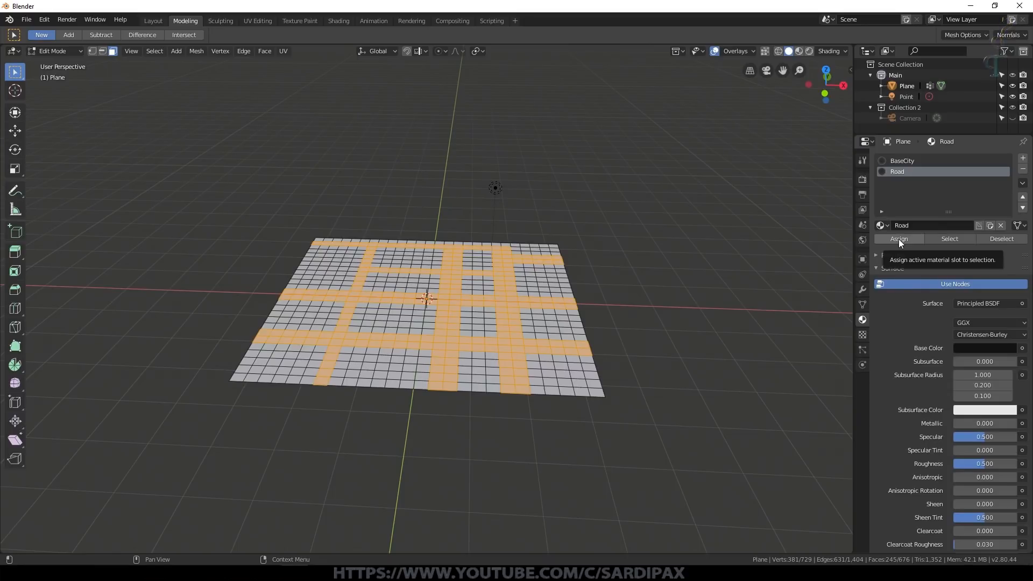
{"action": "left_click", "coordinate": [898, 239]}
Set the Road material's viewport display color to near-black and return to Object Mode
{"action": "left_click", "coordinate": [876, 267]}
{"action": "scroll", "coordinate": [879, 373], "scroll_direction": "down", "scroll_amount": 1}
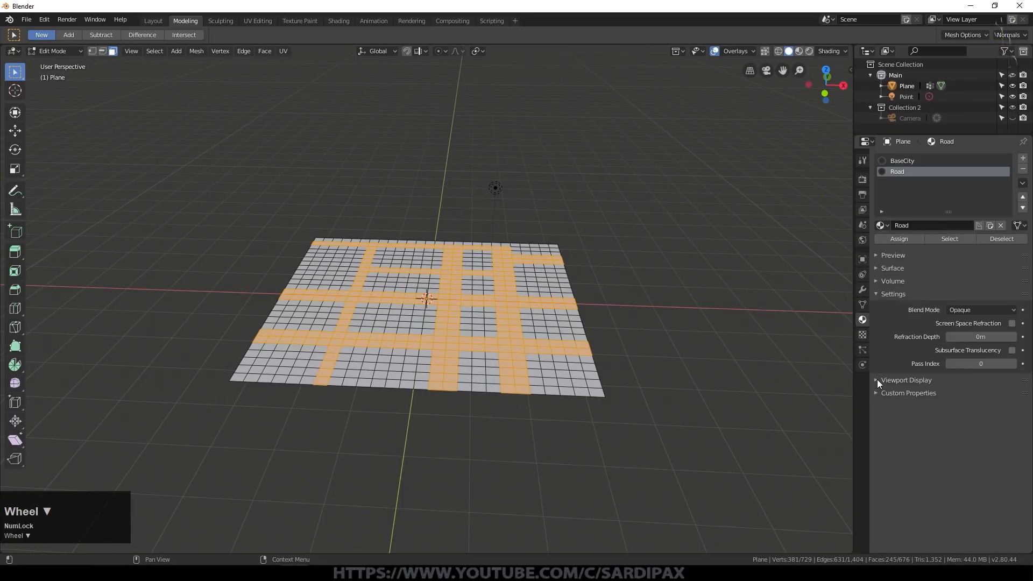
{"action": "left_click", "coordinate": [877, 380]}
{"action": "left_click", "coordinate": [977, 395]}
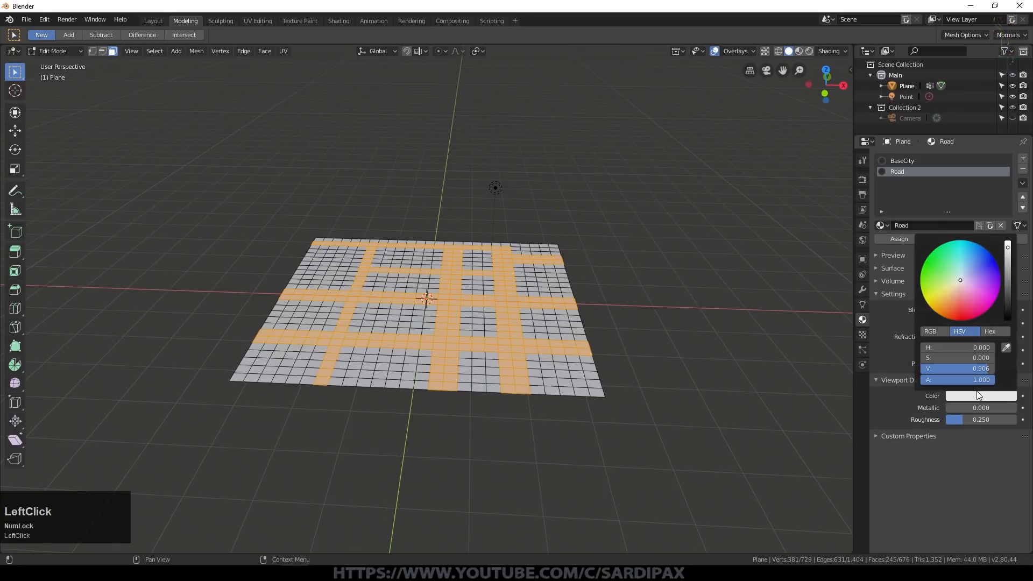
{"action": "left_click", "coordinate": [1008, 302]}
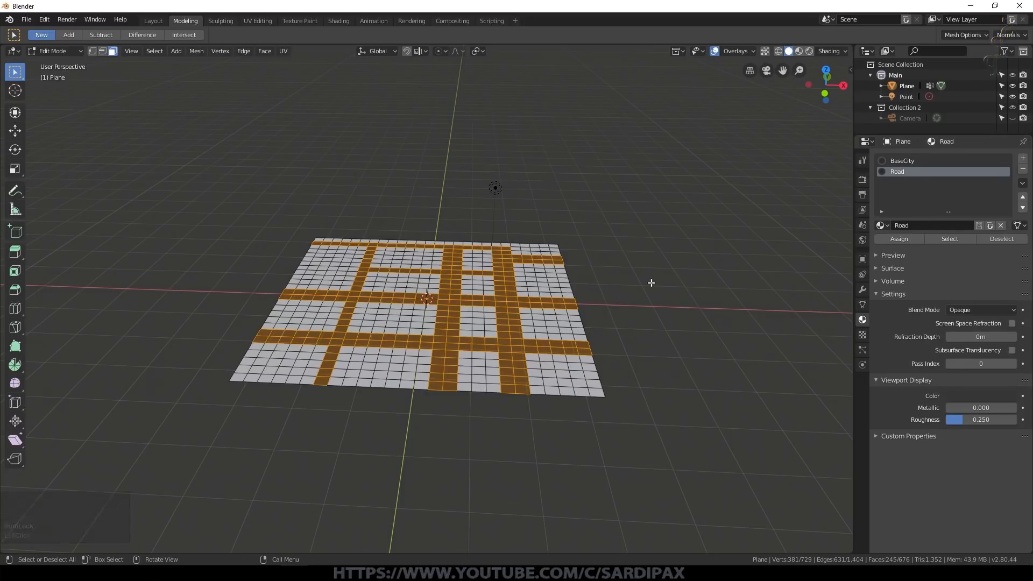
{"action": "key", "text": "Tab"}
{"action": "middle_click_drag", "start_coordinate": [651, 318], "coordinate": [444, 286]}
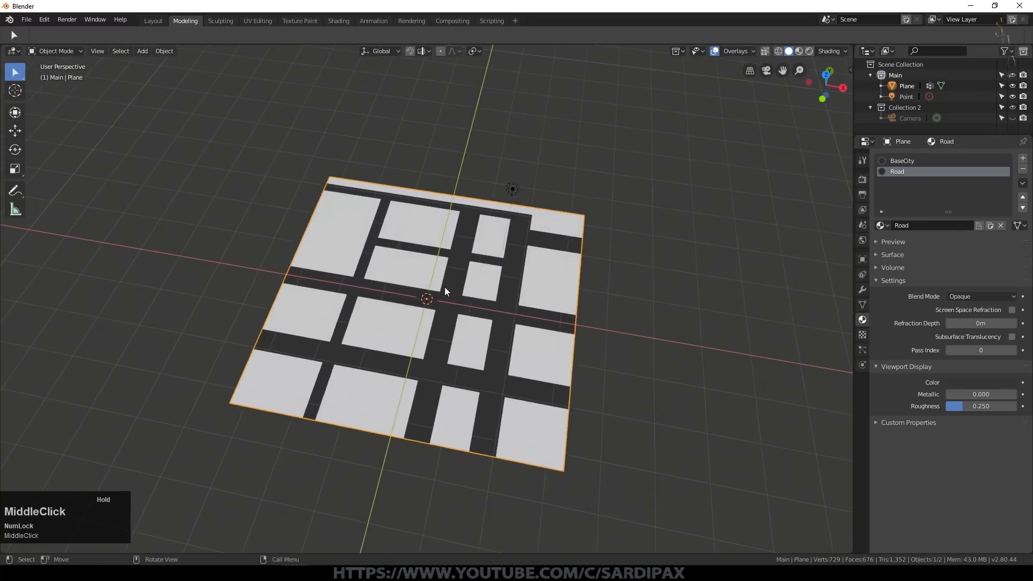
Select the point light and move it in top view to the near end of the street beside the easternmost blocks
{"action": "right_click", "coordinate": [512, 189]}
{"action": "left_click", "coordinate": [570, 182]}
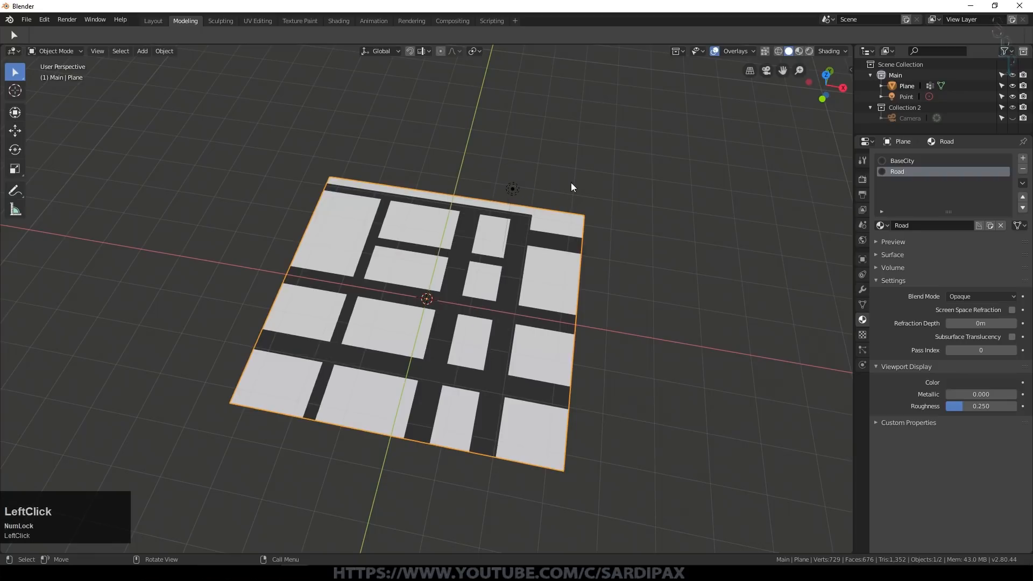
{"action": "left_click", "coordinate": [513, 188]}
{"action": "key", "text": "KP_7"}
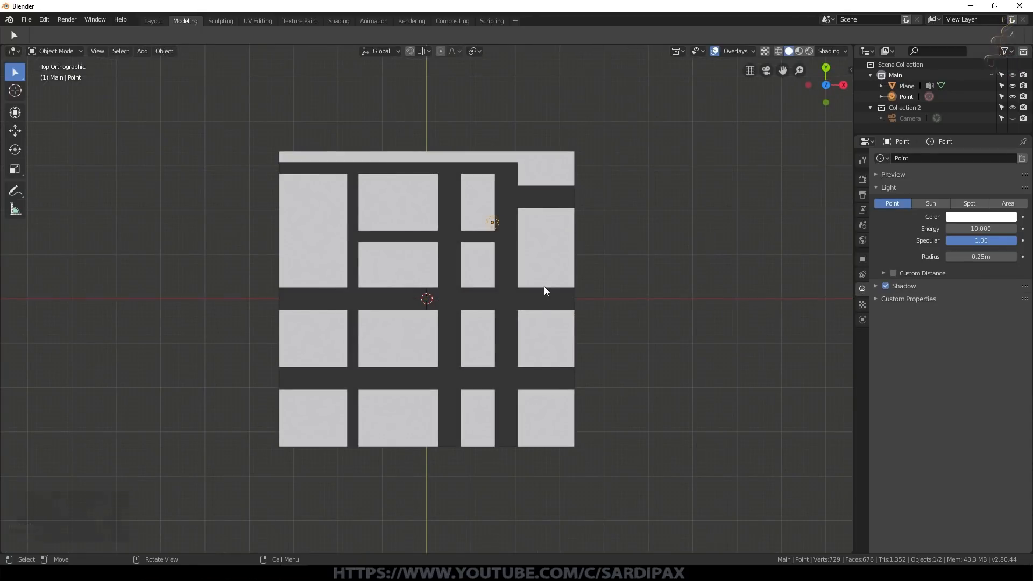
{"action": "key", "text": "g"}
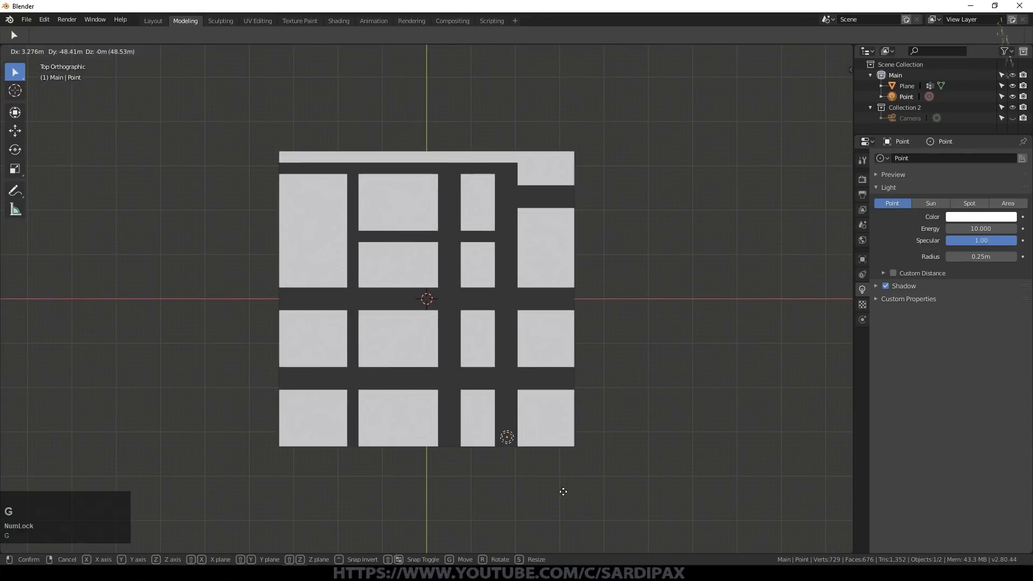
{"action": "left_click", "coordinate": [563, 495]}
Adjust the point light's height above the street along the Z axis
{"action": "middle_click_drag", "start_coordinate": [585, 469], "coordinate": [550, 403]}
{"action": "key", "text": "g"}
{"action": "key", "text": "z"}
{"action": "left_click", "coordinate": [524, 385]}
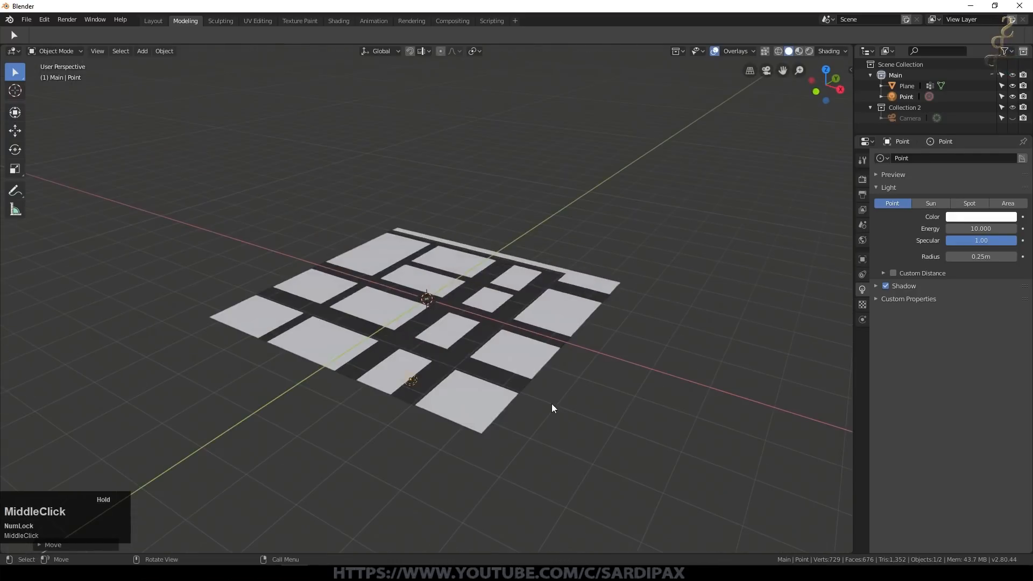
Duplicate the point light and place the copy a short distance up the same street along the Y axis
{"action": "key", "text": "KP_7"}
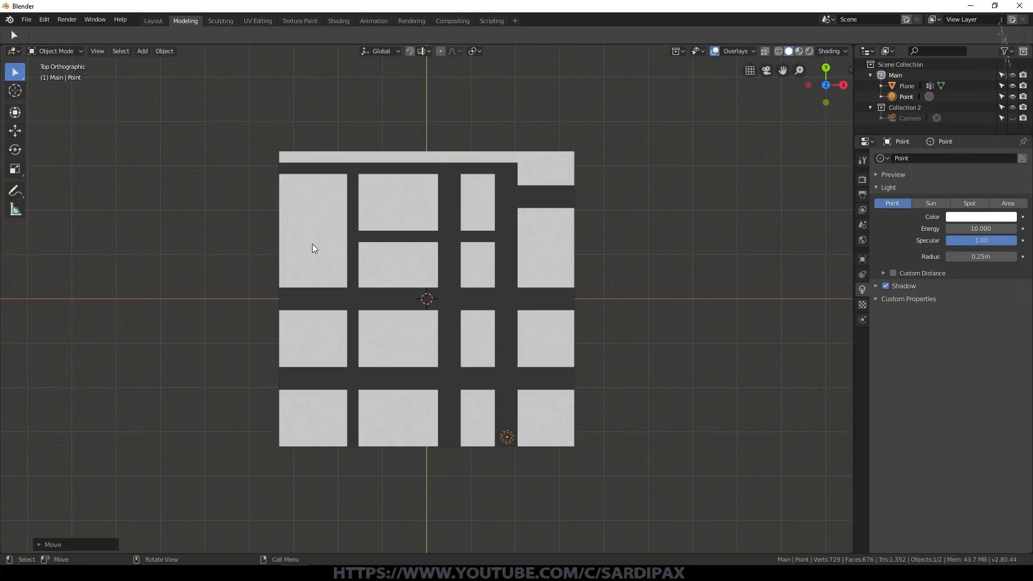
{"action": "key", "text": "shift+d"}
{"action": "key", "text": "y"}
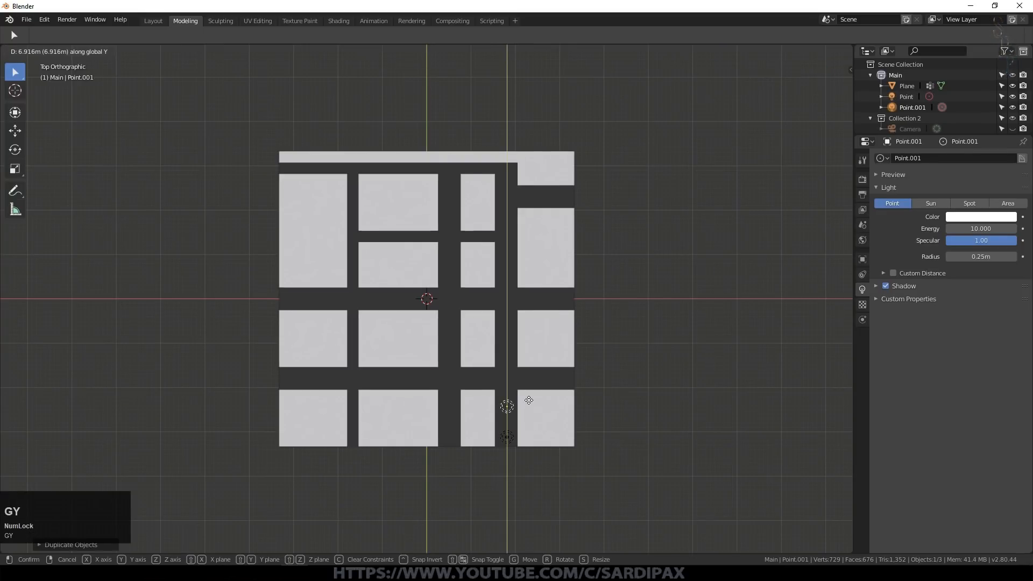
{"action": "left_click", "coordinate": [526, 405]}
Duplicate both street lights together and move the copies further up the street along the Y axis
{"action": "left_click", "coordinate": [508, 422]}
{"action": "left_click", "coordinate": [505, 403], "text": "shift"}
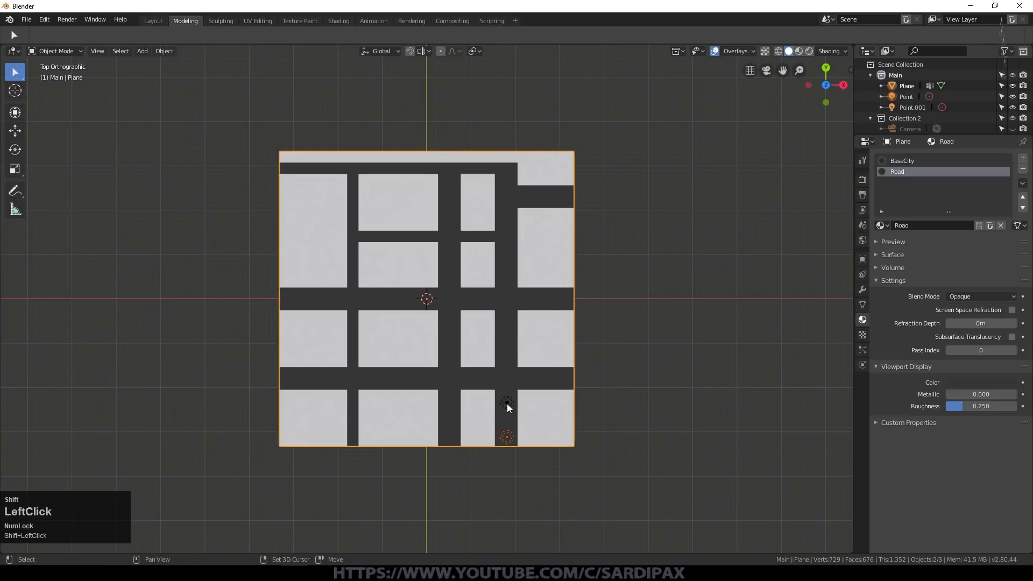
{"action": "key", "text": "shift+d"}
{"action": "key", "text": "Escape"}
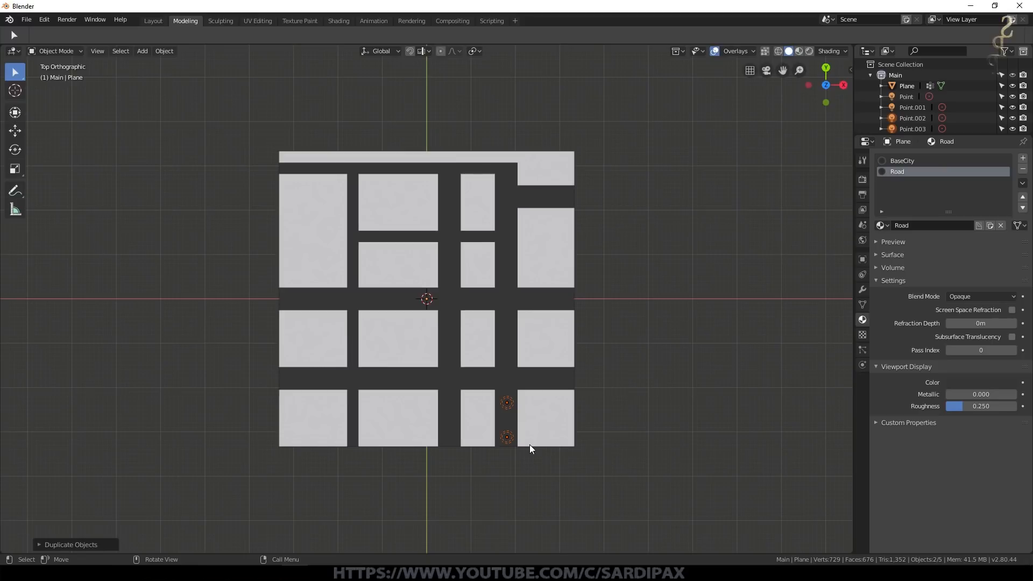
{"action": "key", "text": "g"}
{"action": "key", "text": "y"}
{"action": "left_click", "coordinate": [520, 394]}
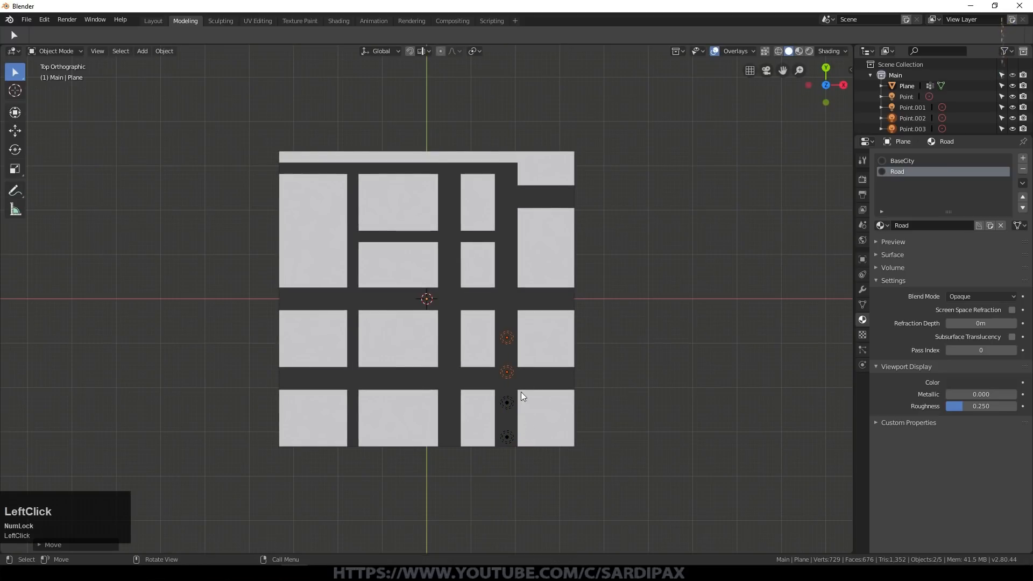
Deselect everything and examine the street lighting on the plane in rendered viewport shading
{"action": "middle_click_drag", "start_coordinate": [618, 389], "coordinate": [550, 356]}
{"action": "left_click", "coordinate": [359, 429]}
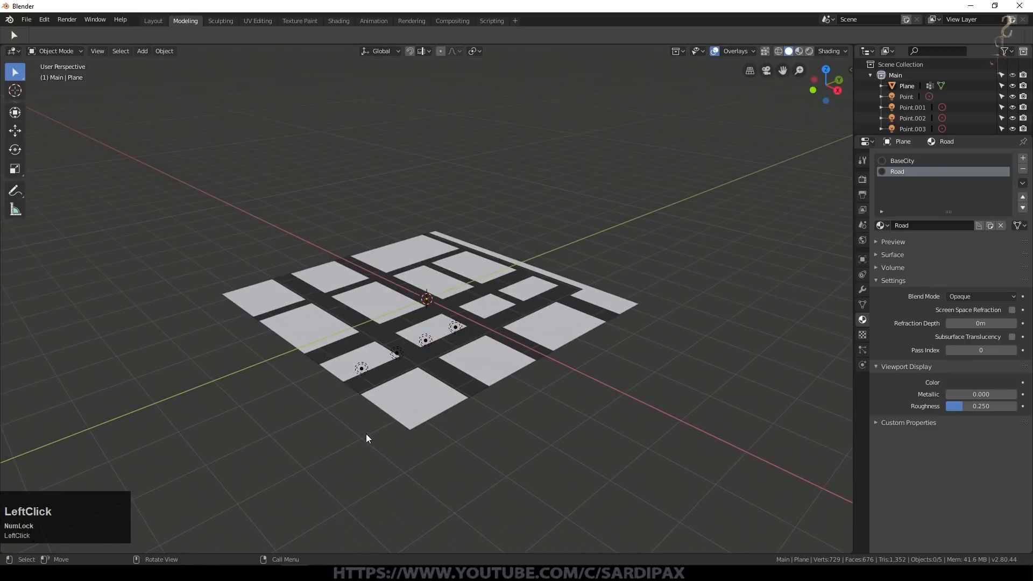
{"action": "mouse_move", "coordinate": [569, 411]}
{"action": "middle_mouse_down"}
{"action": "mouse_move", "coordinate": [598, 424]}
{"action": "mouse_move", "coordinate": [619, 398]}
{"action": "middle_mouse_up"}
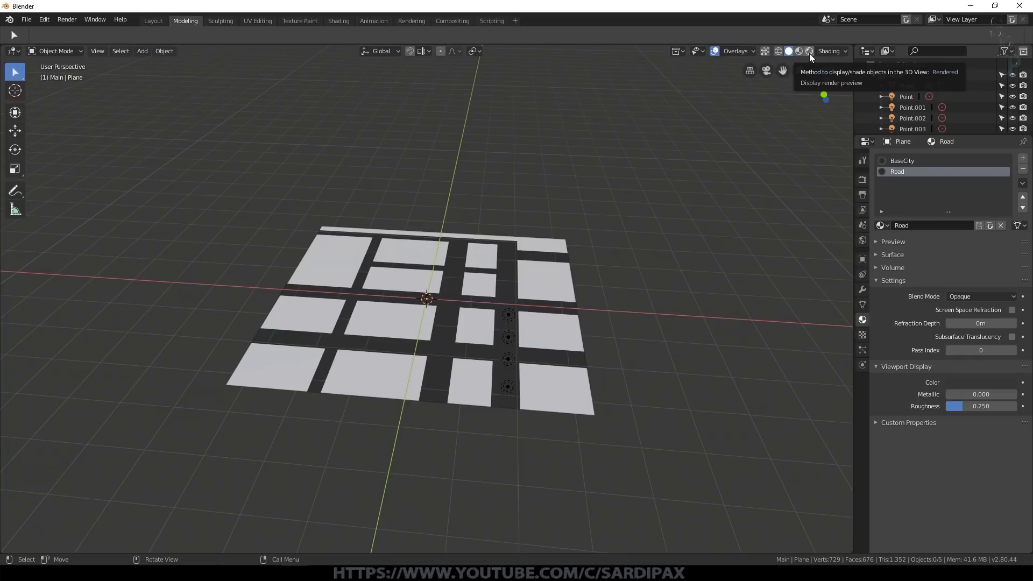
{"action": "left_click", "coordinate": [809, 53]}
{"action": "scroll", "coordinate": [633, 354], "scroll_direction": "up", "scroll_amount": 2}
{"action": "middle_click_drag", "start_coordinate": [694, 375], "coordinate": [668, 388]}
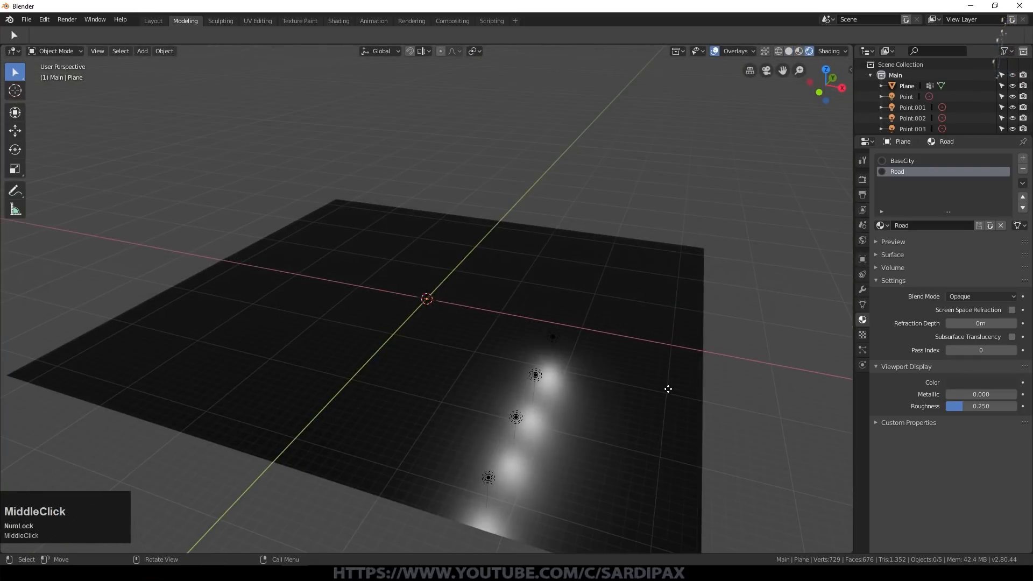
In solid shading, raise the plane and all four lights together about 0.96 m along the Z axis
{"action": "key", "text": "g"}
{"action": "key", "text": "z"}
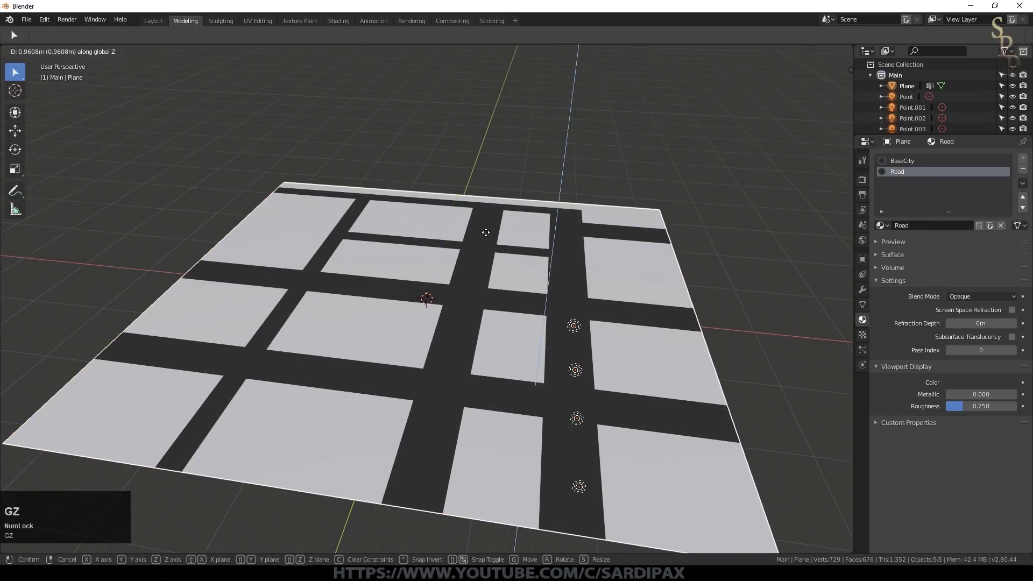
{"action": "left_click", "coordinate": [485, 232]}
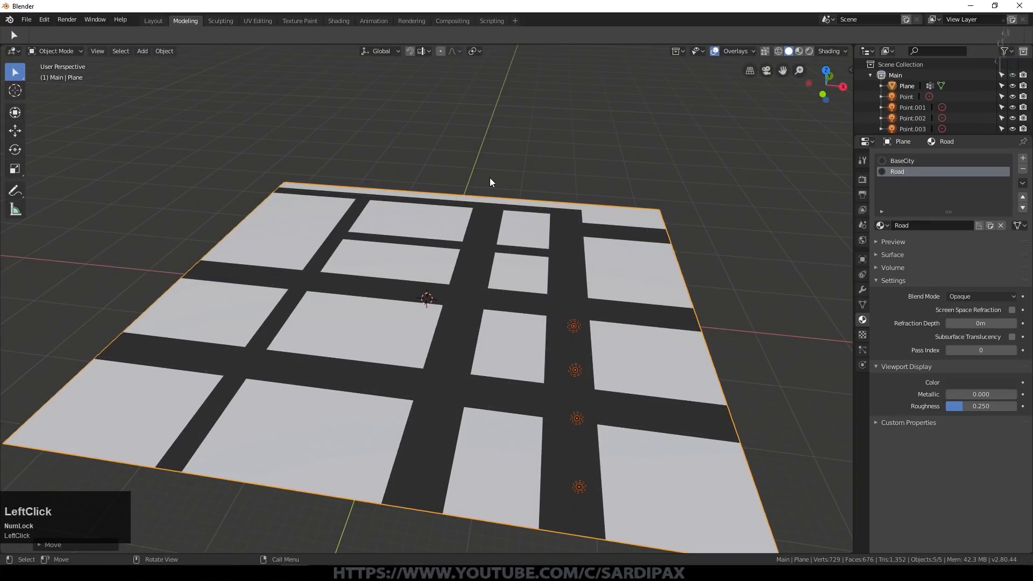
Deselect everything, place the 3D cursor on empty ground well away from the city plane, and return to the Select tool
{"action": "middle_click_drag", "start_coordinate": [523, 172], "coordinate": [549, 293]}
{"action": "scroll", "coordinate": [612, 260], "scroll_direction": "down", "scroll_amount": 4}
{"action": "scroll", "coordinate": [550, 293], "scroll_direction": "up", "scroll_amount": 3}
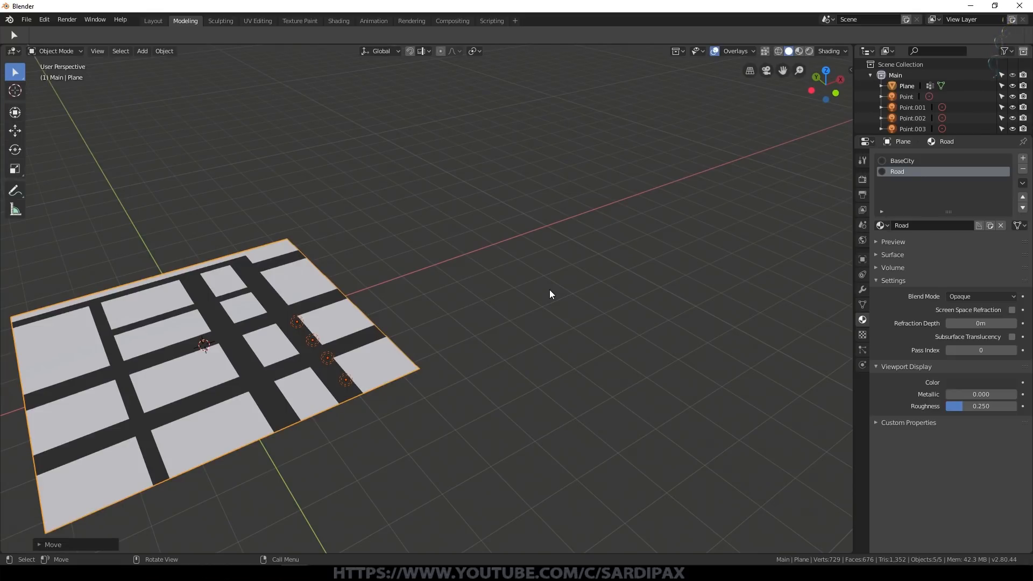
{"action": "left_click", "coordinate": [648, 167]}
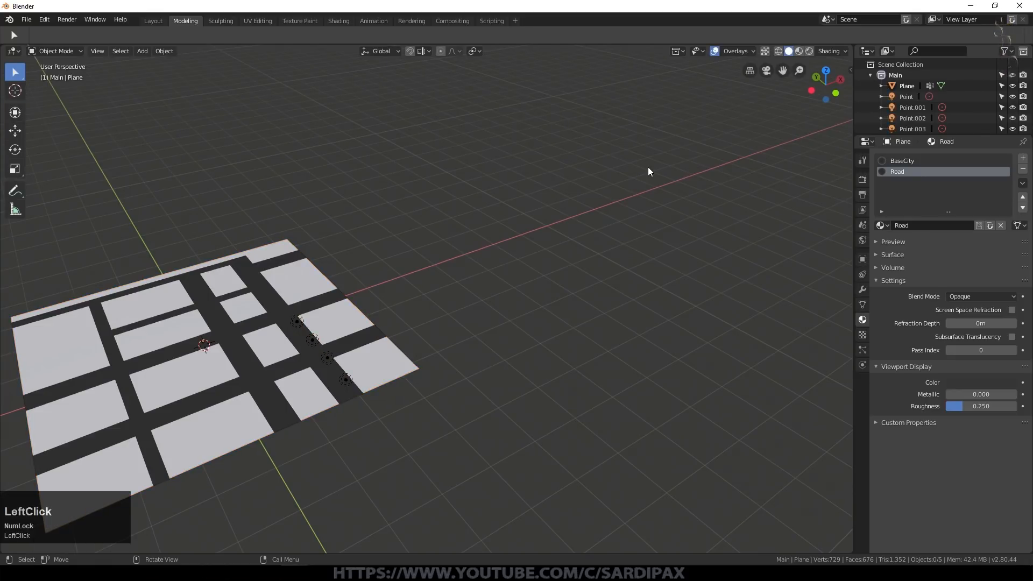
{"action": "left_click", "coordinate": [22, 91]}
{"action": "left_click", "coordinate": [678, 175]}
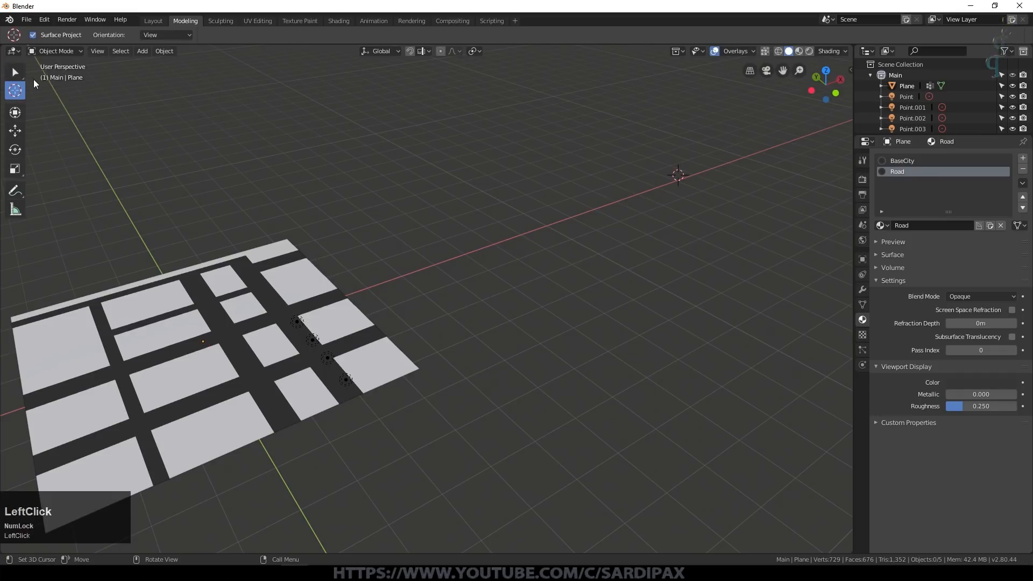
{"action": "left_click", "coordinate": [15, 72]}
Add a cube at the 3D cursor and scale it up uniformly
{"action": "middle_click_drag", "start_coordinate": [672, 242], "coordinate": [744, 241]}
{"action": "key", "text": "shift+a"}
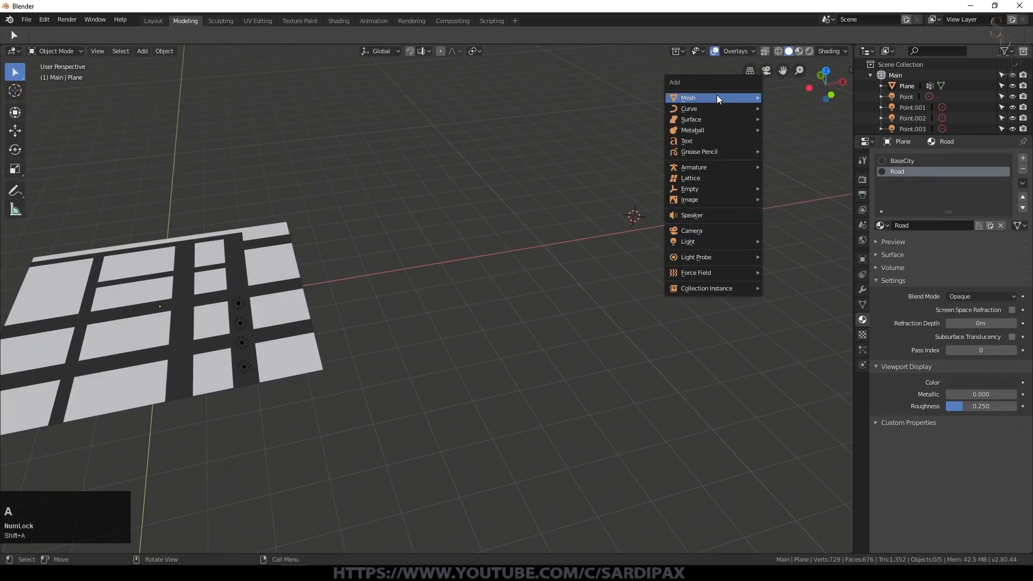
{"action": "mouse_move", "coordinate": [717, 97]}
{"action": "left_click", "coordinate": [804, 107]}
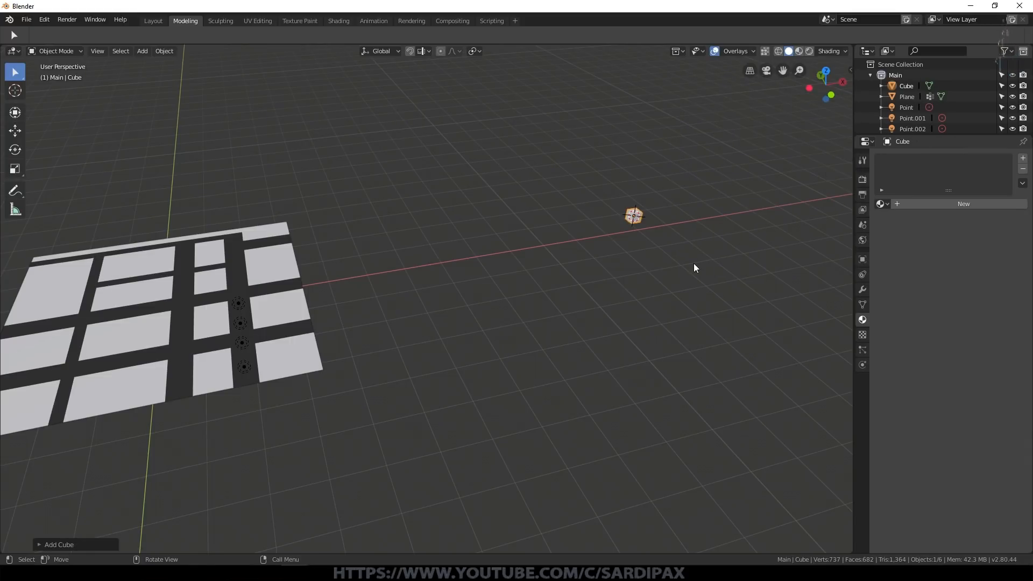
{"action": "key", "text": "s"}
{"action": "left_click", "coordinate": [777, 311]}
Stretch the cube along the Z axis into a tall, narrow tower
{"action": "key", "text": "s"}
{"action": "key", "text": "z"}
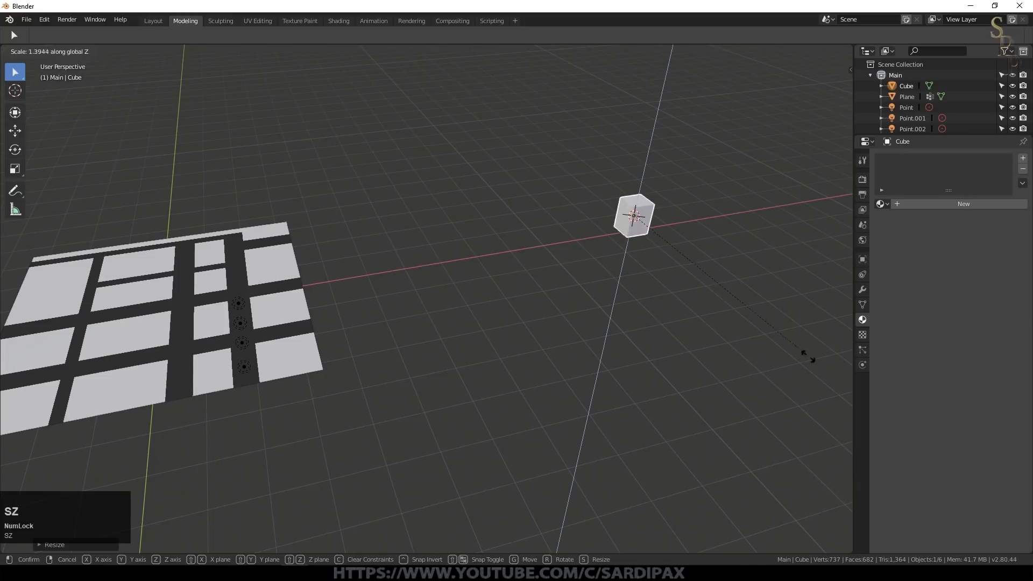
{"action": "left_click", "coordinate": [413, 294]}
Frame the tower in front orthographic view and place the 3D cursor off to its side, clear of the tower's origin
{"action": "key", "text": "KP_Decimal"}
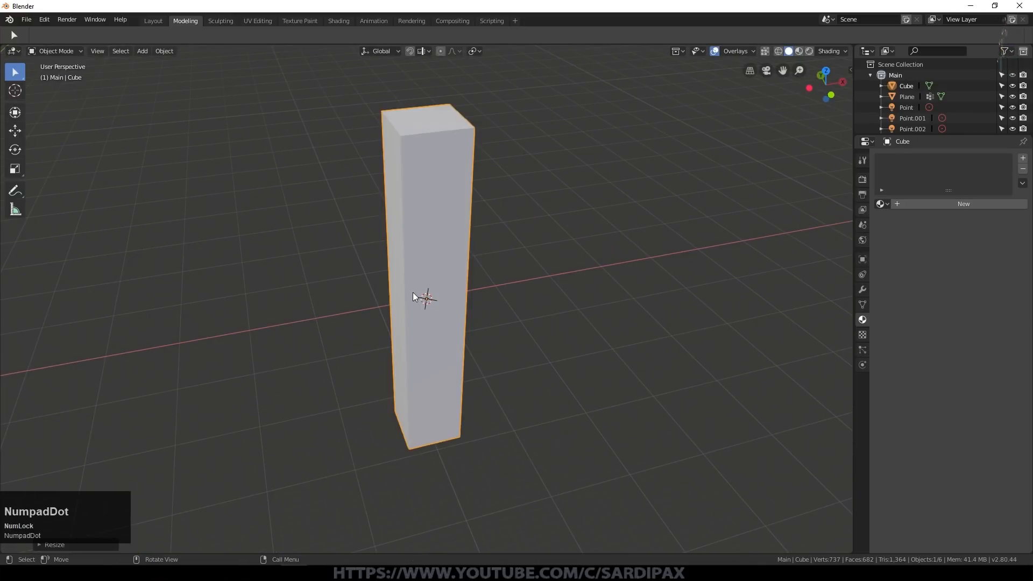
{"action": "key", "text": "KP_5"}
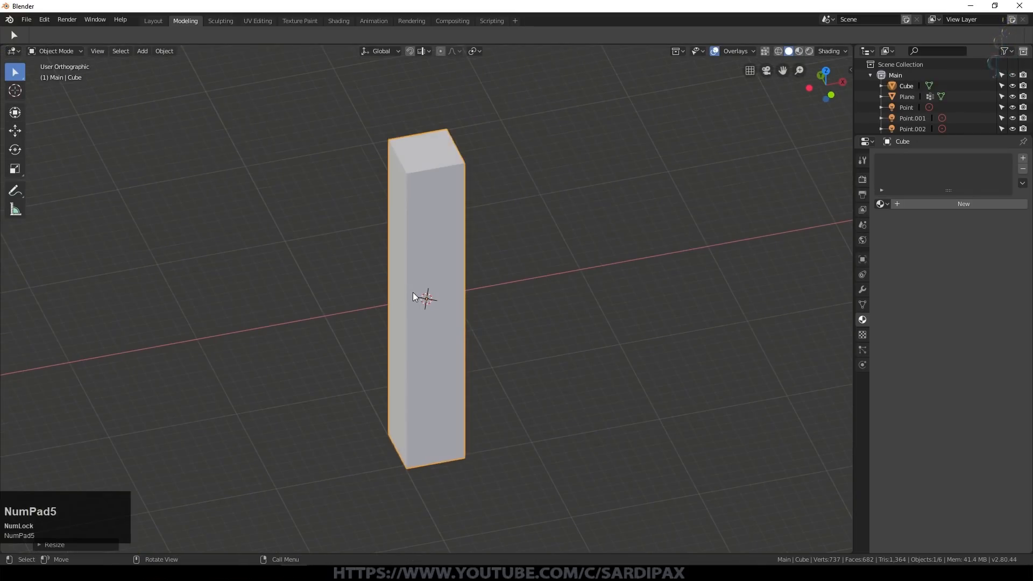
{"action": "key", "text": "KP_1"}
{"action": "scroll", "coordinate": [440, 317], "scroll_direction": "down", "scroll_amount": 1}
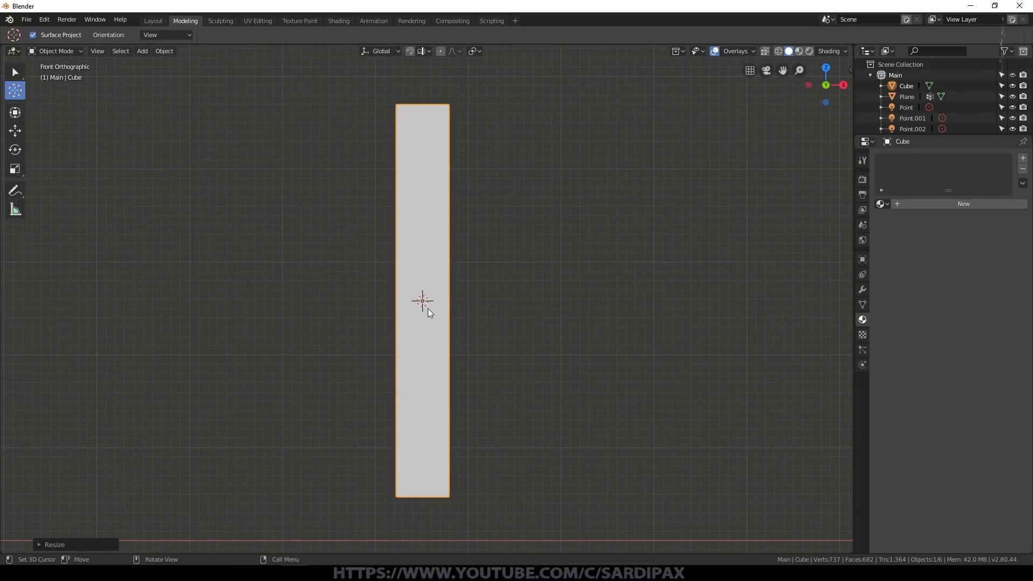
{"action": "left_click", "coordinate": [77, 332]}
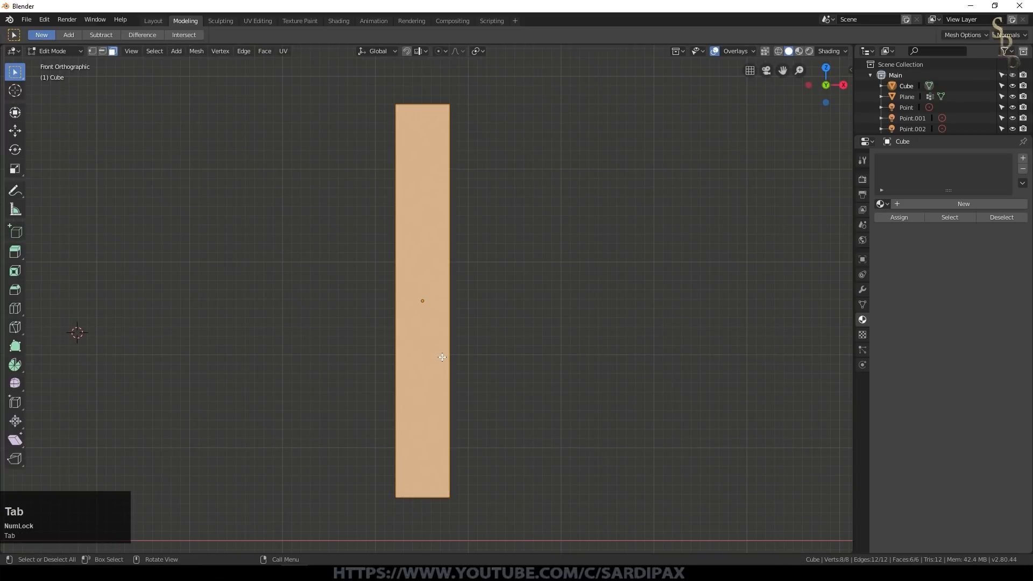
In Edit Mode, move the tower's whole mesh up along Z until its base lines up with the object's origin
{"action": "key", "text": "g"}
{"action": "key", "text": "z"}
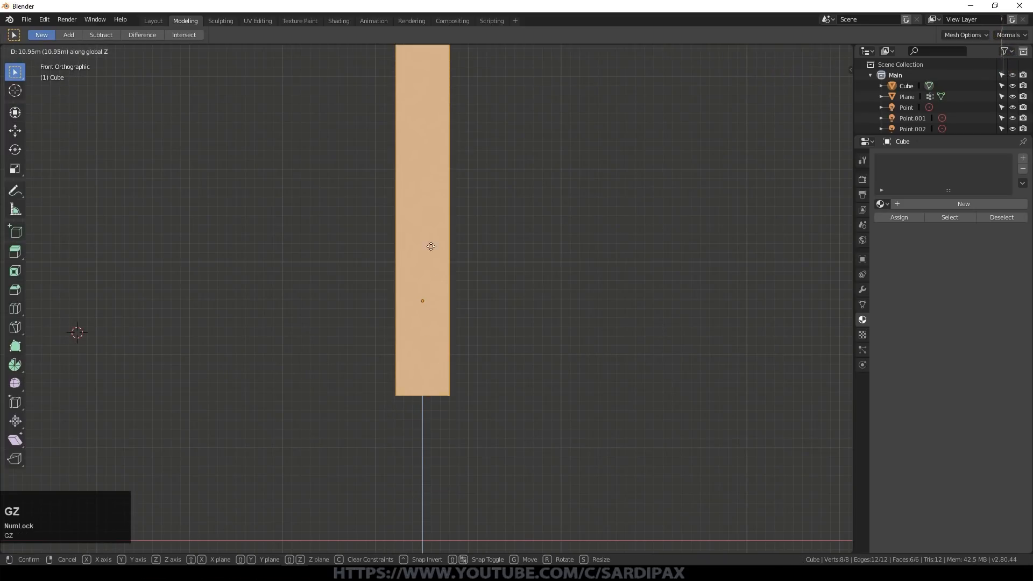
{"action": "left_click", "coordinate": [431, 163]}
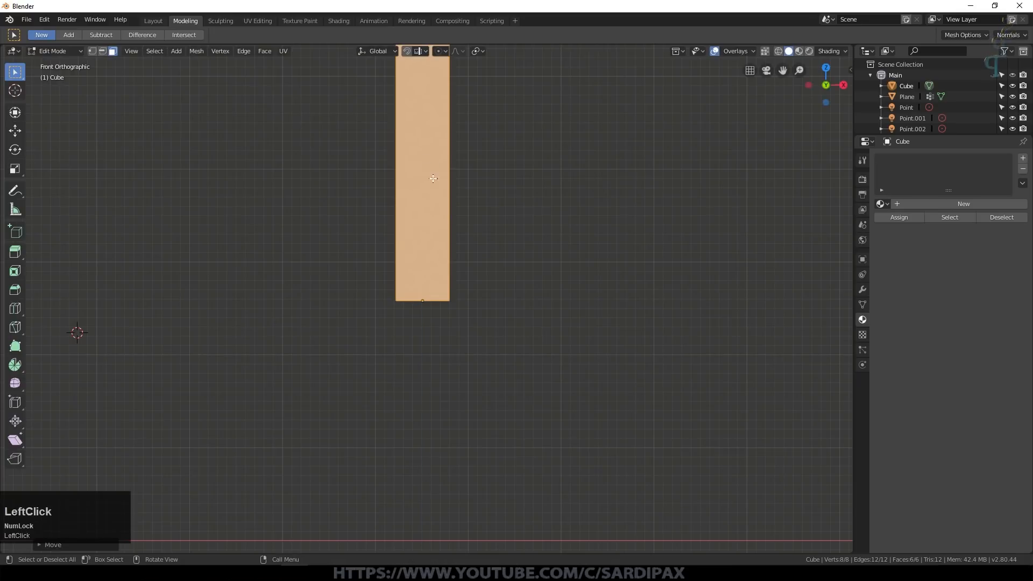
{"action": "scroll", "coordinate": [424, 240], "scroll_direction": "up", "scroll_amount": 10}
{"action": "scroll", "coordinate": [405, 307], "scroll_direction": "down", "scroll_amount": 1}
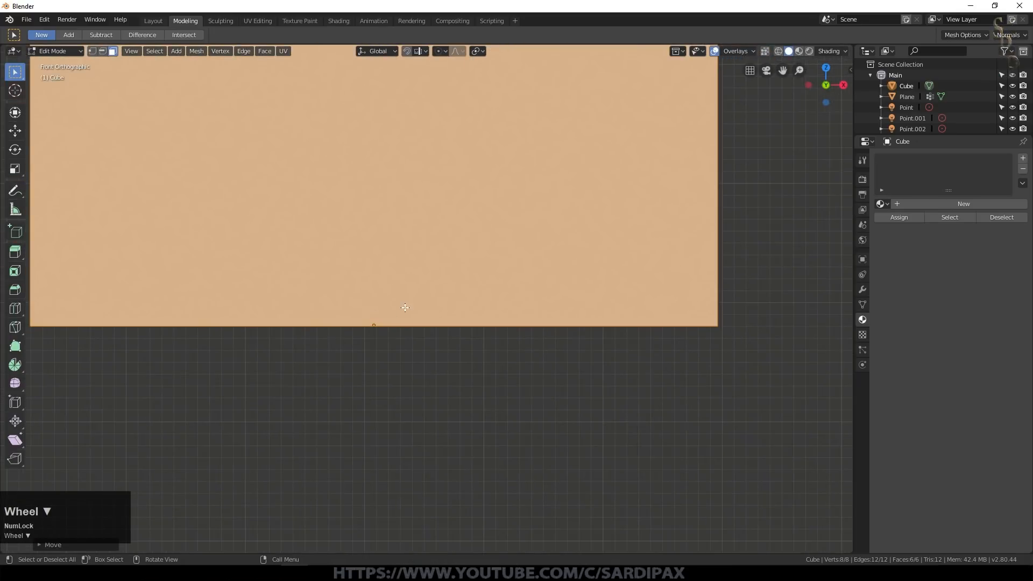
{"action": "key", "text": "g"}
{"action": "key", "text": "z"}
{"action": "left_click", "coordinate": [457, 299], "text": "shift"}
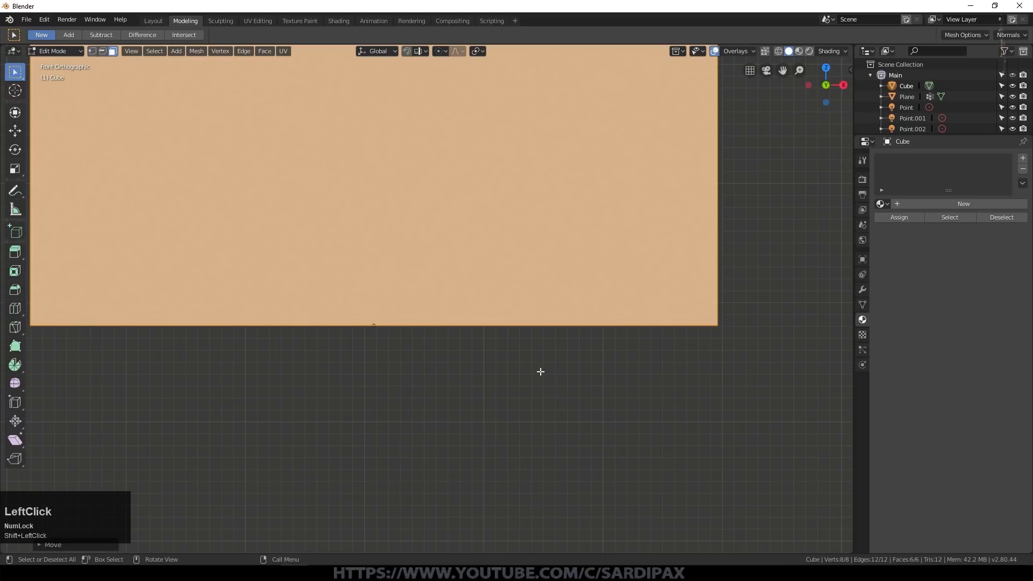
Switch to edge selection and mark one vertical corner edge of the tower as a seam
{"action": "scroll", "coordinate": [422, 341], "scroll_direction": "down", "scroll_amount": 7}
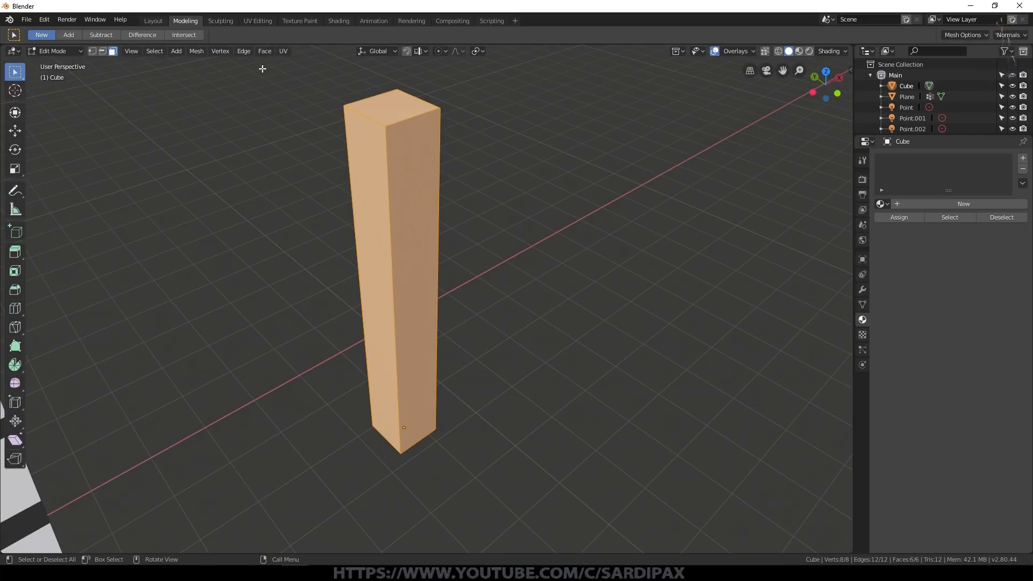
{"action": "left_click", "coordinate": [102, 51]}
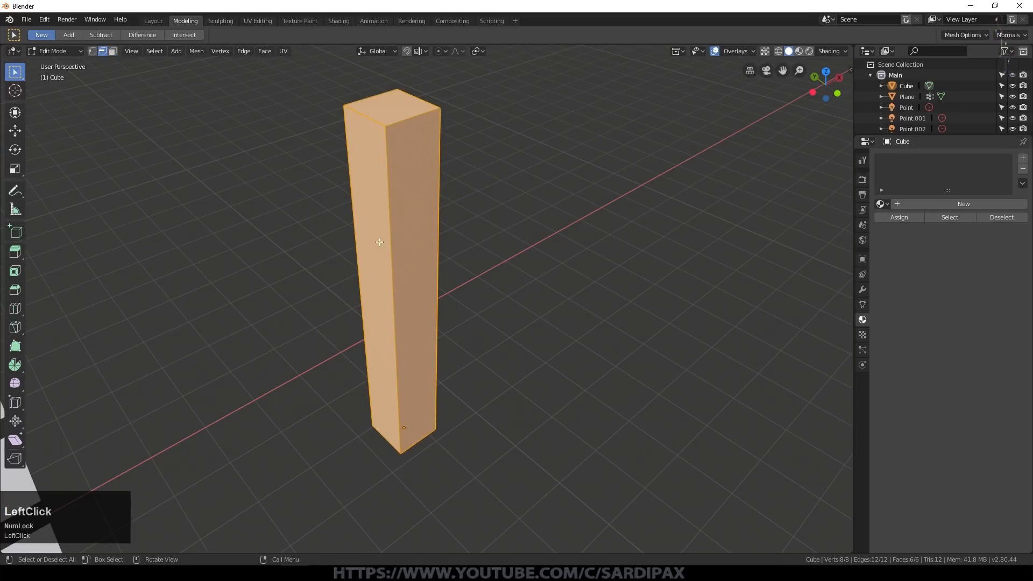
{"action": "left_click", "coordinate": [390, 247]}
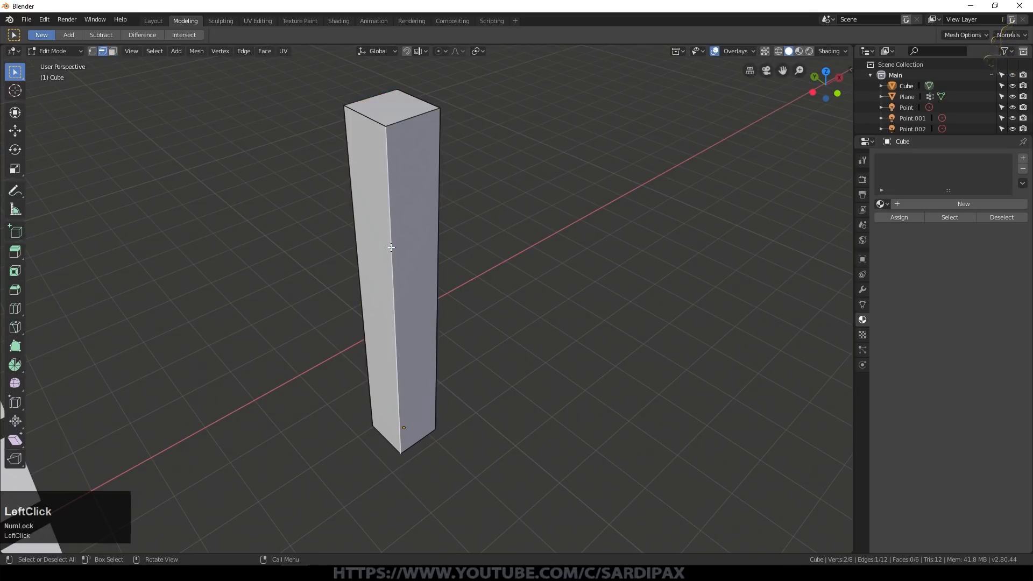
{"action": "key", "text": "ctrl+e"}
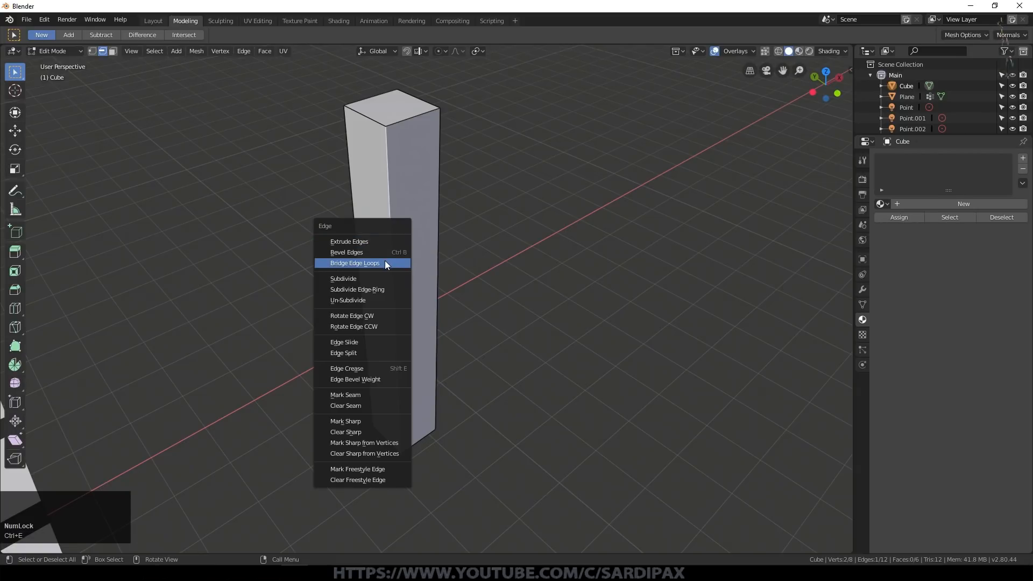
{"action": "left_click", "coordinate": [358, 392]}
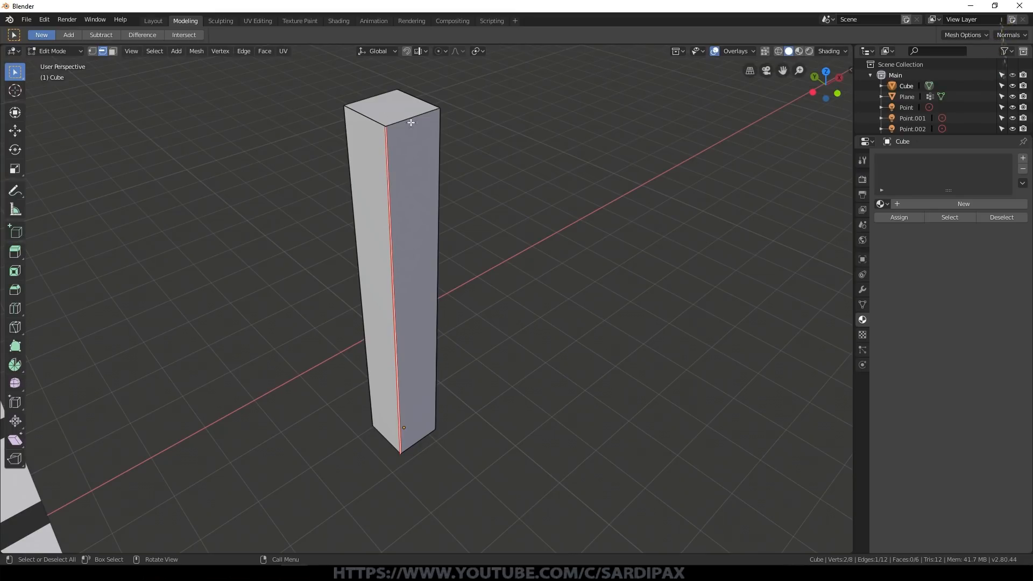
Mark three of the four edges around the tower's top face as seams, leaving one edge attached
{"action": "left_click", "coordinate": [429, 169]}
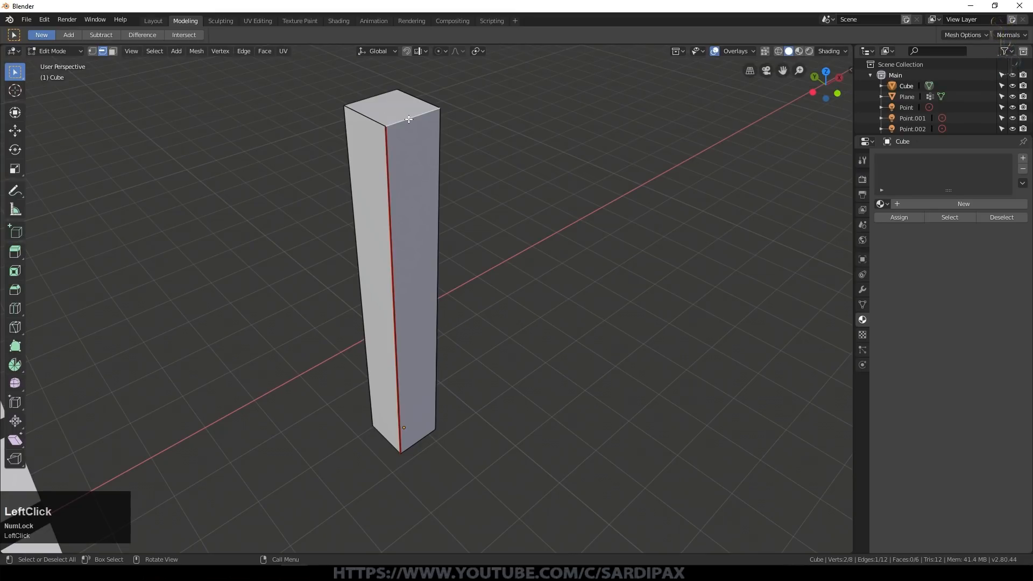
{"action": "left_click", "coordinate": [371, 118], "text": "shift"}
{"action": "middle_click_drag", "start_coordinate": [474, 164], "coordinate": [412, 191]}
{"action": "left_click", "coordinate": [314, 143], "text": "shift"}
{"action": "middle_click_drag", "start_coordinate": [313, 143], "coordinate": [494, 224]}
{"action": "key", "text": "ctrl+e"}
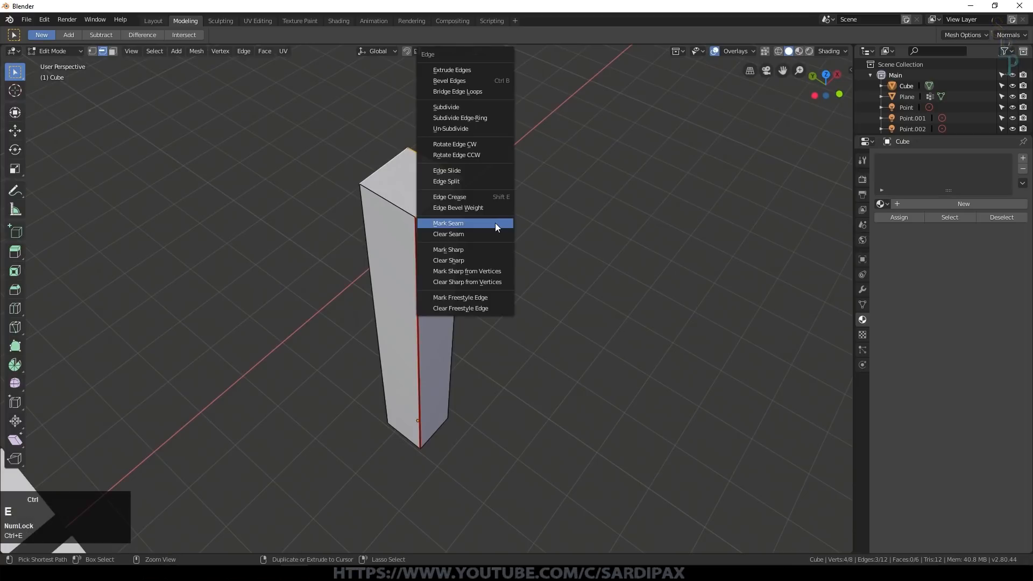
{"action": "left_click", "coordinate": [496, 224]}
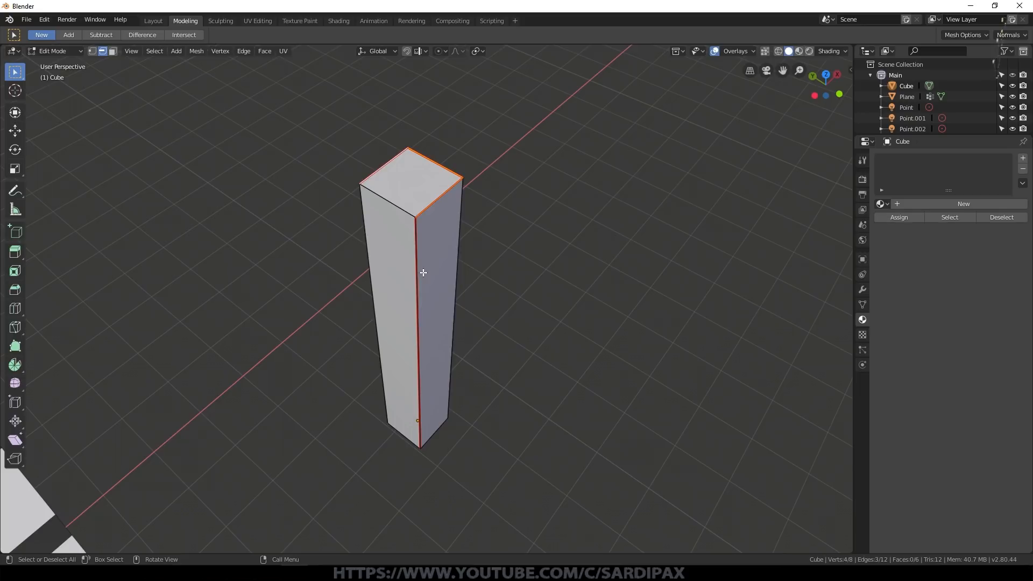
Switch to face selection and delete the tower's bottom face
{"action": "middle_click_drag", "start_coordinate": [500, 322], "coordinate": [521, 304]}
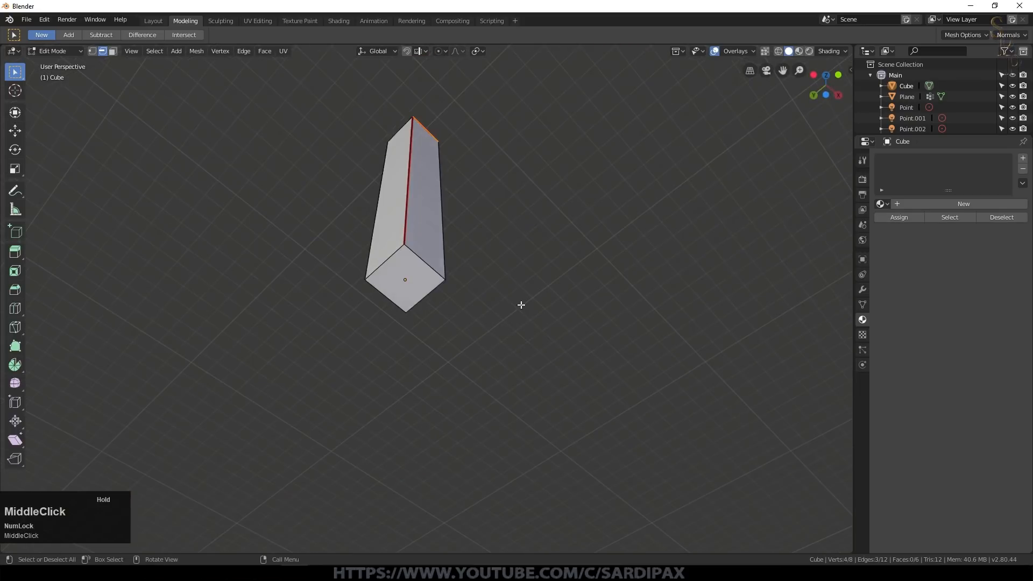
{"action": "left_click", "coordinate": [113, 51]}
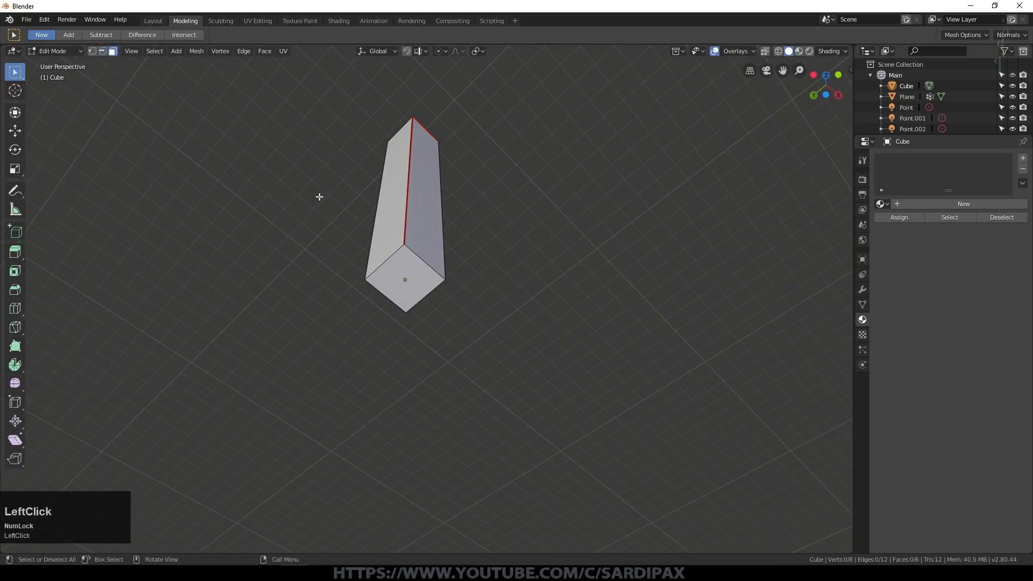
{"action": "left_click", "coordinate": [406, 275]}
{"action": "key", "text": "x"}
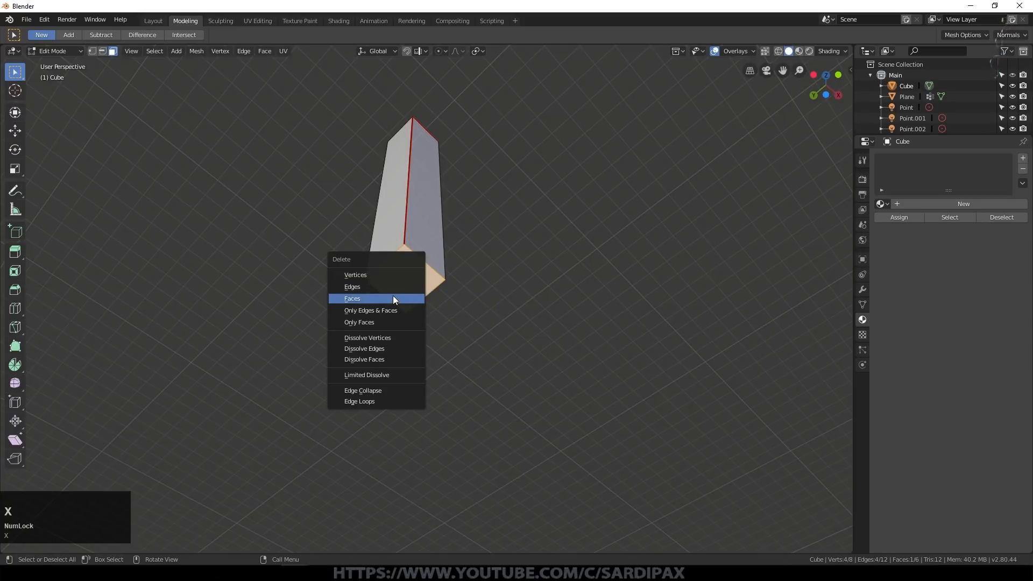
{"action": "left_click", "coordinate": [393, 295]}
Select the tower's whole mesh and unwrap it along the marked seams in the UV Editing workspace
{"action": "middle_click_drag", "start_coordinate": [538, 325], "coordinate": [489, 284]}
{"action": "key", "text": "a"}
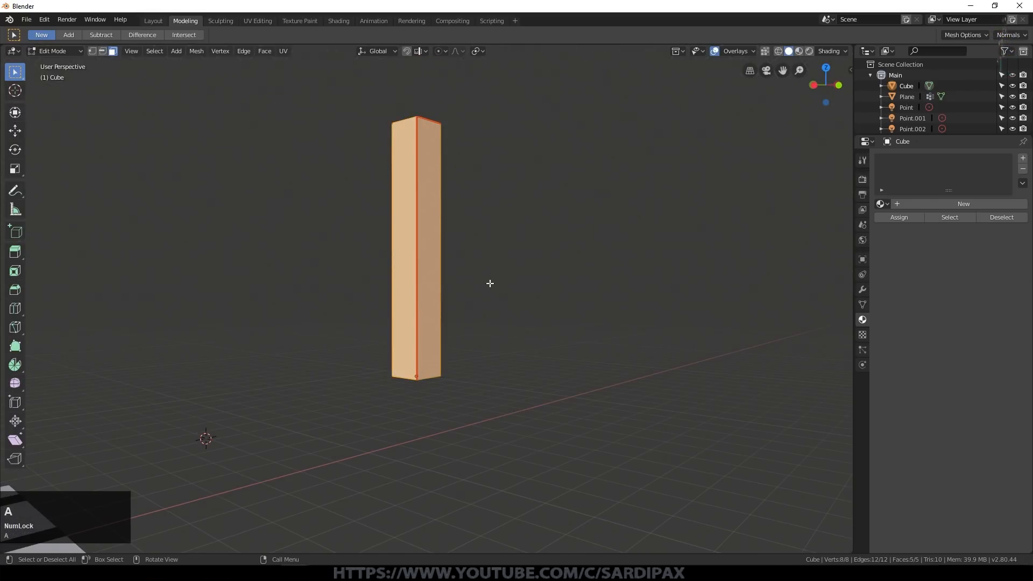
{"action": "left_click", "coordinate": [263, 21]}
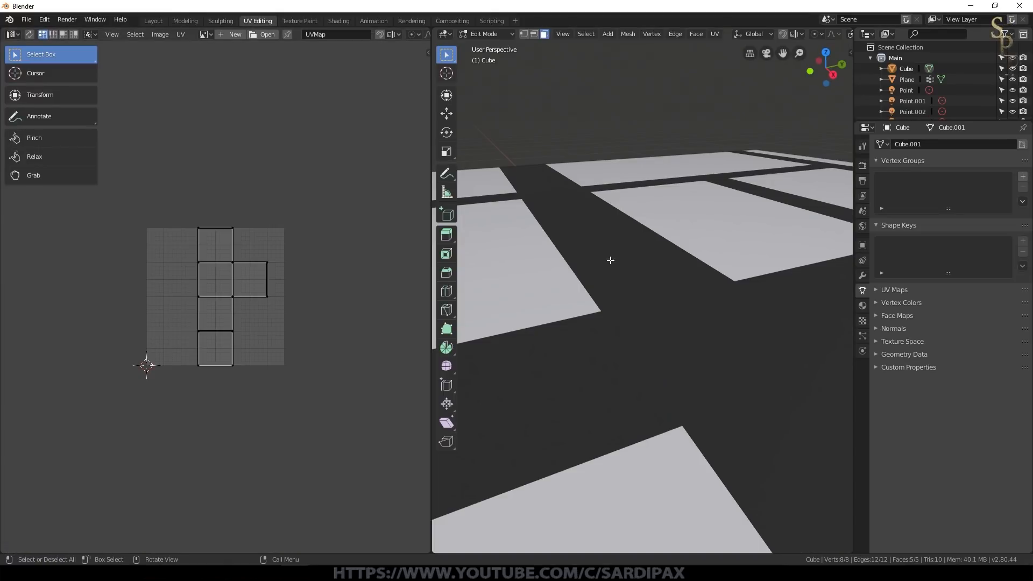
{"action": "key", "text": "u"}
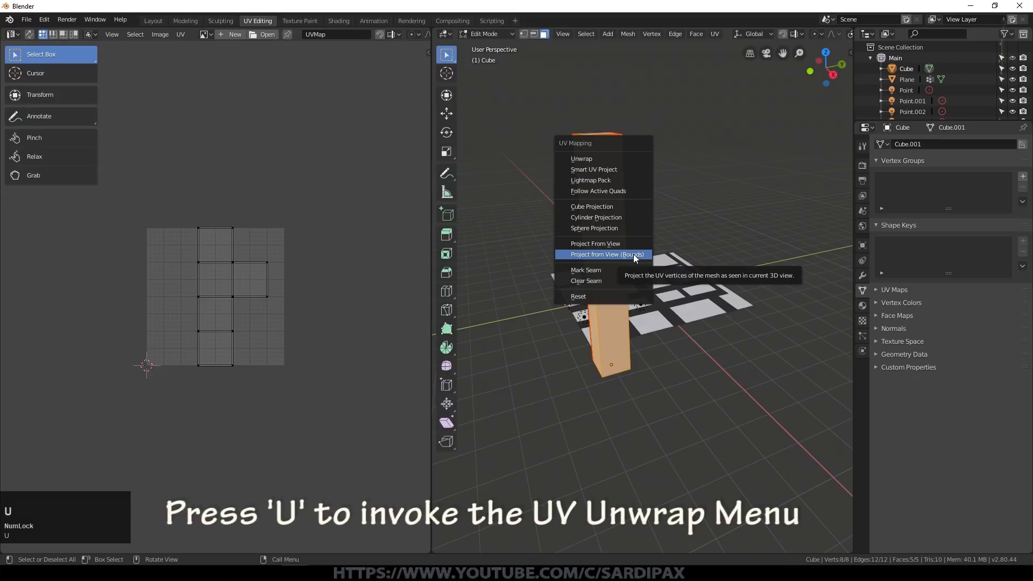
{"action": "left_click", "coordinate": [599, 160]}
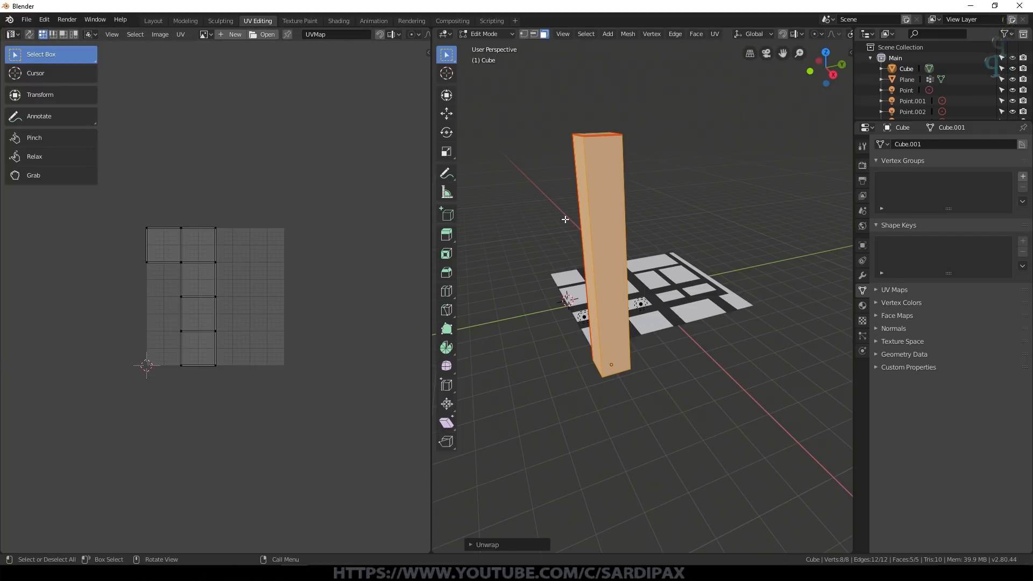
In the Shading workspace, create a new material for the tower and name it BuildingBase
{"action": "key", "text": "KP_Decimal"}
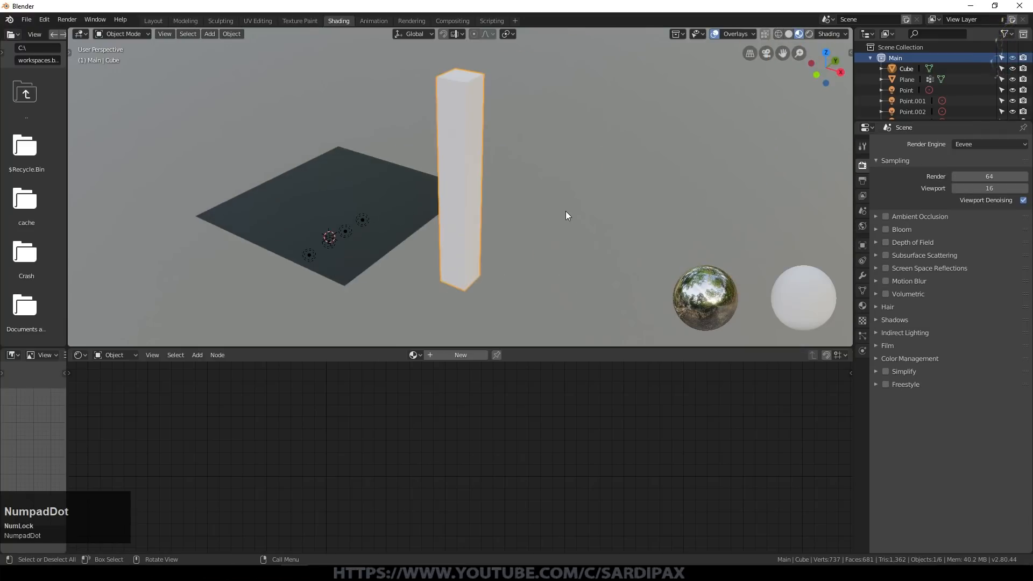
{"action": "middle_click_drag", "start_coordinate": [566, 211], "coordinate": [682, 211]}
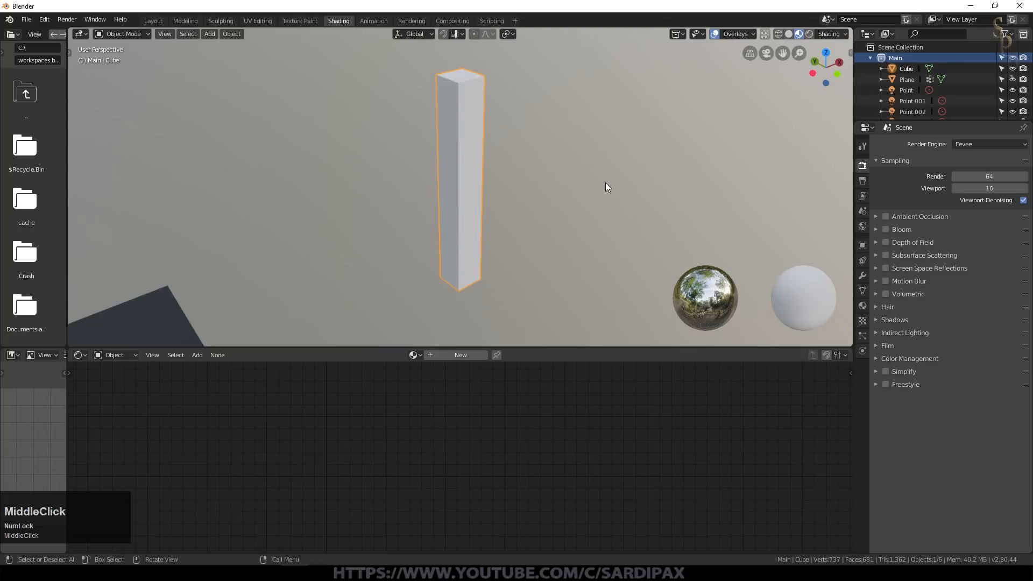
{"action": "scroll", "coordinate": [605, 186], "scroll_direction": "up", "scroll_amount": 2}
{"action": "left_click", "coordinate": [864, 226]}
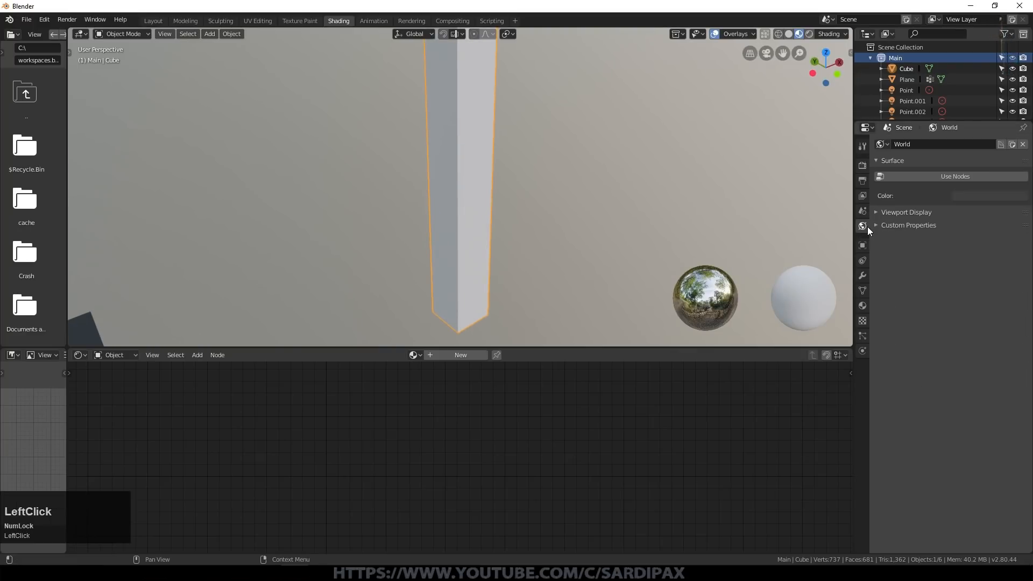
{"action": "left_click", "coordinate": [862, 306]}
{"action": "left_click", "coordinate": [956, 187]}
{"action": "double_click", "coordinate": [934, 188]}
{"action": "key", "text": "shift"}
{"action": "type", "text": "BuildingBas"}
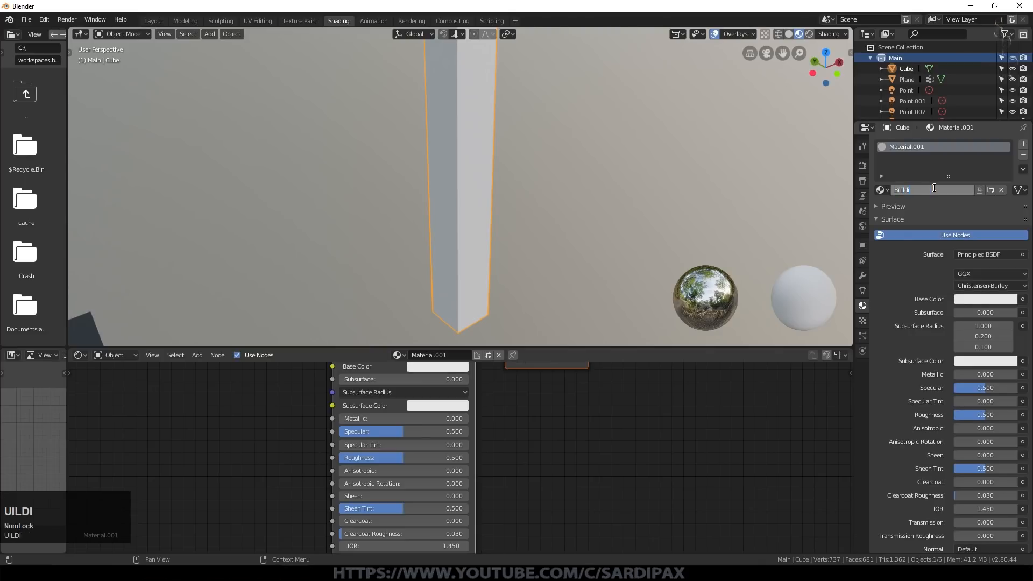
{"action": "type", "text": "e"}
{"action": "key", "text": "Return"}
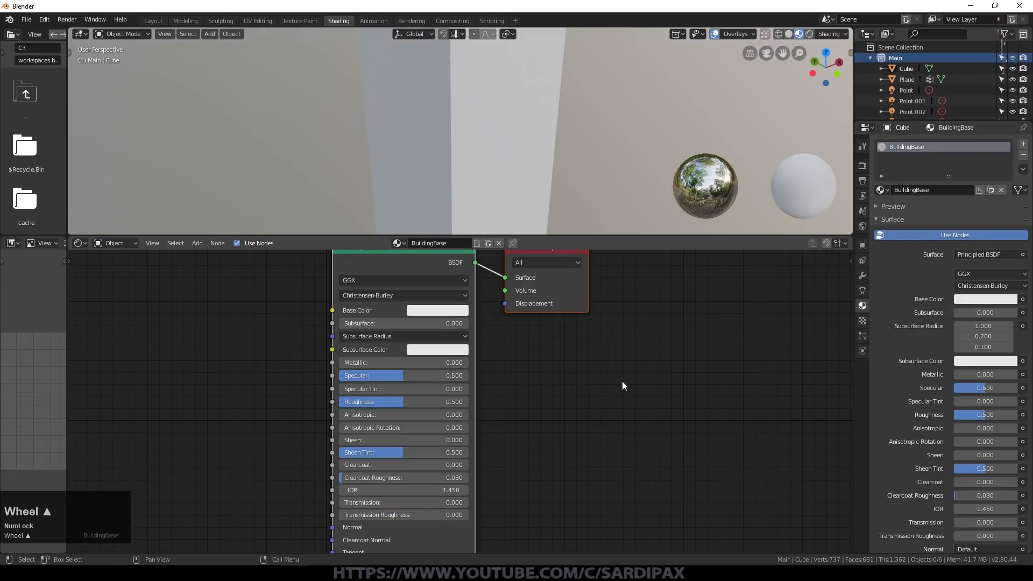
Darken the BuildingBase material's Base Color on the Principled BSDF node to near black
{"action": "middle_click_drag", "start_coordinate": [621, 340], "coordinate": [620, 379], "text": "shift"}
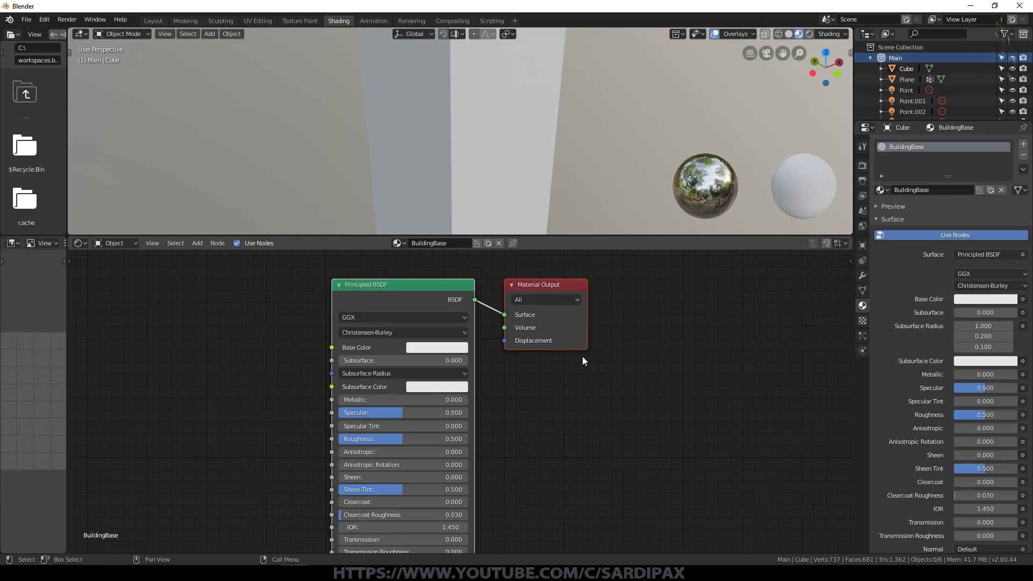
{"action": "left_click", "coordinate": [438, 347]}
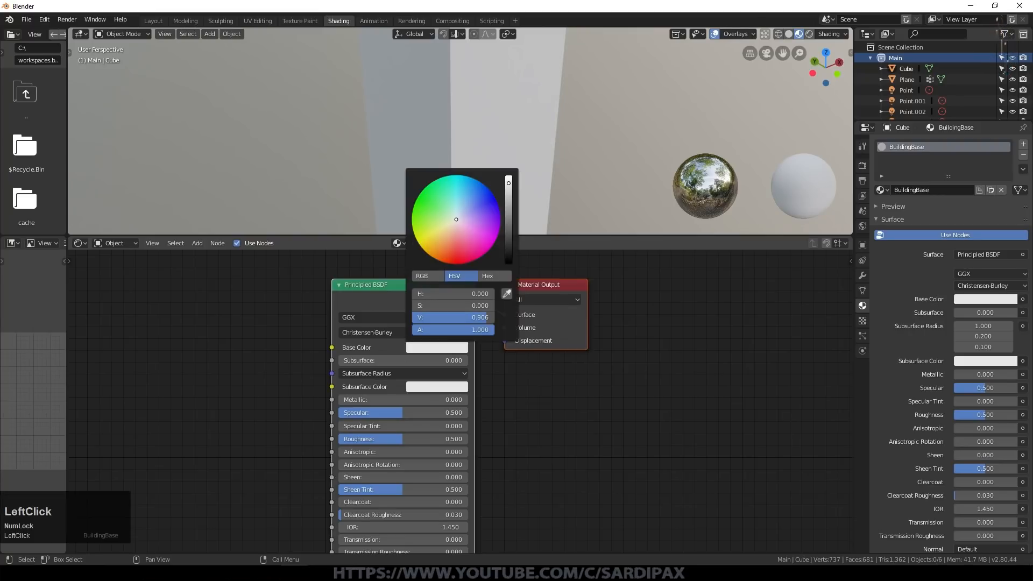
{"action": "left_click_drag", "start_coordinate": [508, 185], "coordinate": [508, 252]}
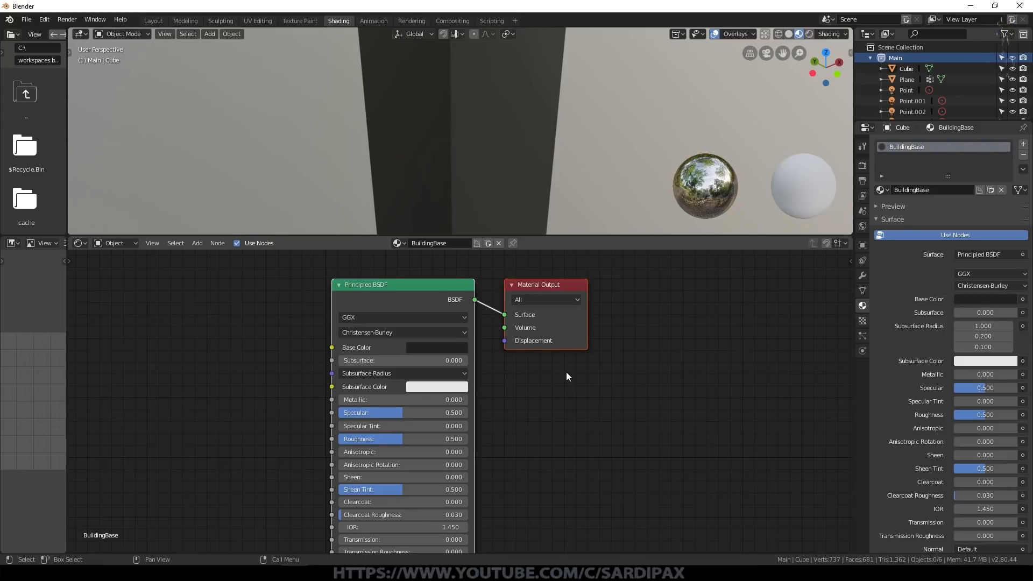
{"action": "scroll", "coordinate": [565, 372], "scroll_direction": "down", "scroll_amount": 2}
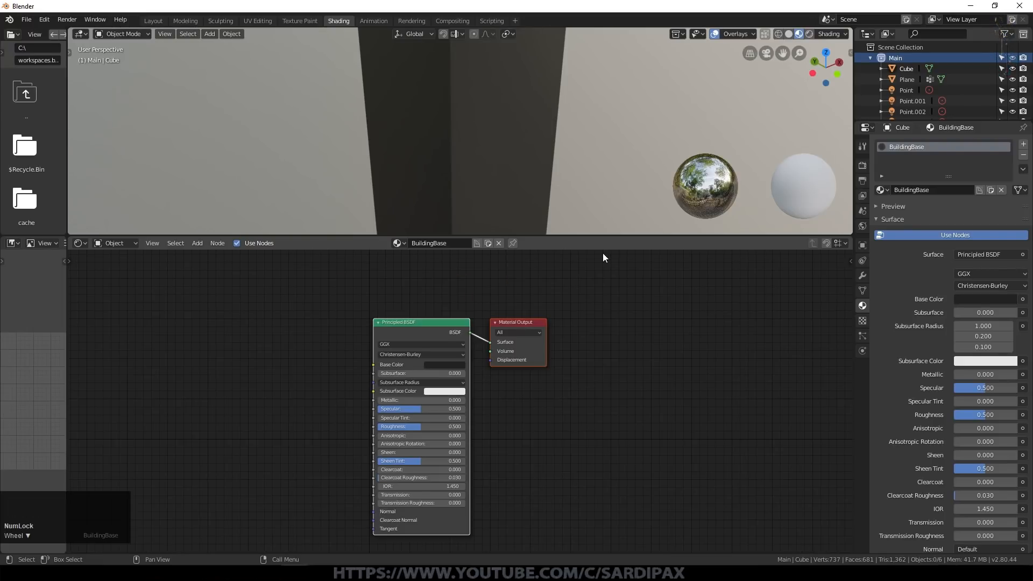
Rename the tower object as Building
{"action": "left_click", "coordinate": [960, 144]}
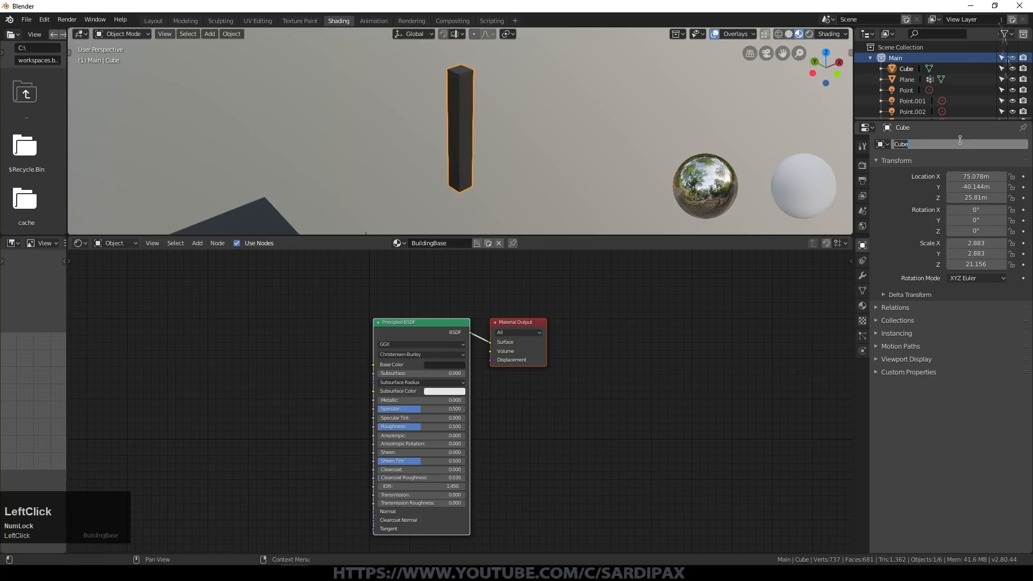
{"action": "type", "text": "Building"}
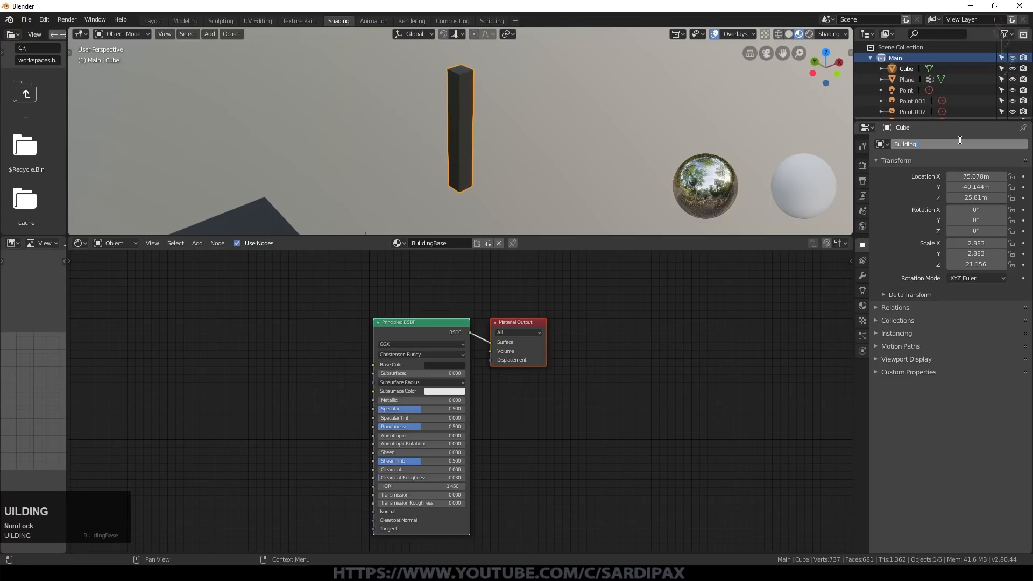
{"action": "key", "text": "Return"}
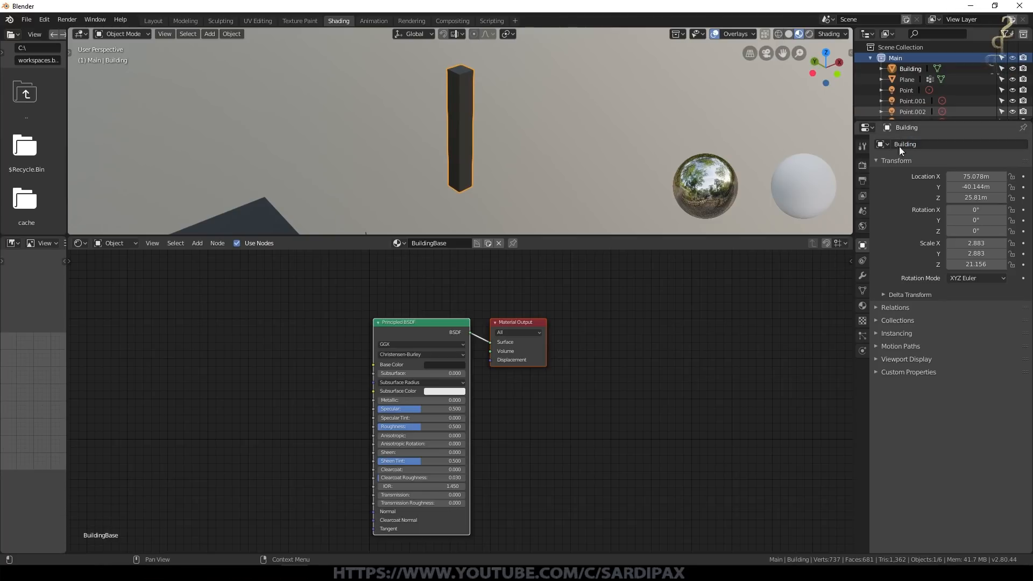
Add a second material slot with a new material to the building and place an Image Texture node beside its Principled BSDF
{"action": "left_click", "coordinate": [862, 306]}
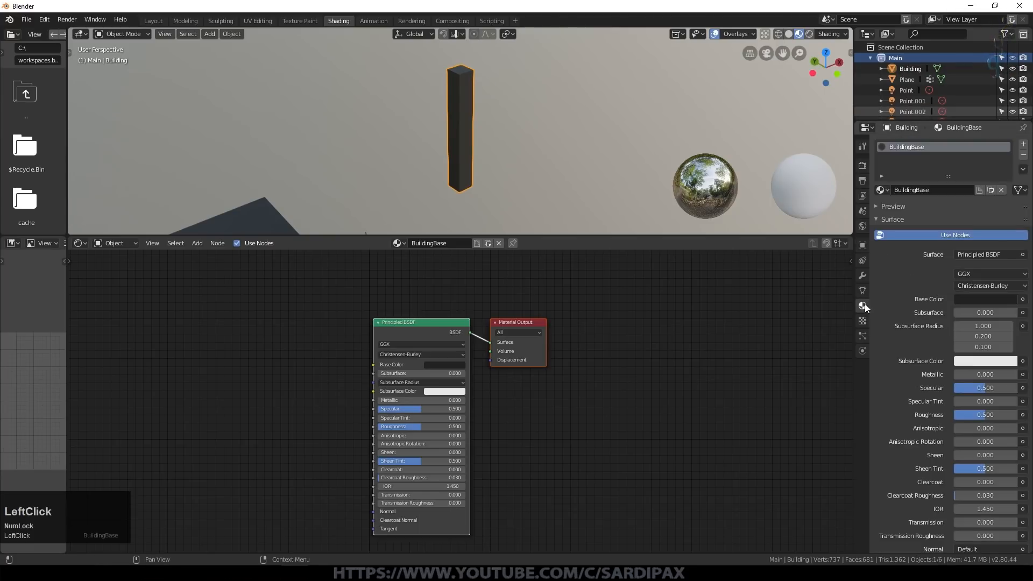
{"action": "left_click", "coordinate": [1023, 144]}
{"action": "left_click", "coordinate": [929, 211]}
{"action": "left_click", "coordinate": [196, 243]}
{"action": "mouse_move", "coordinate": [227, 304]}
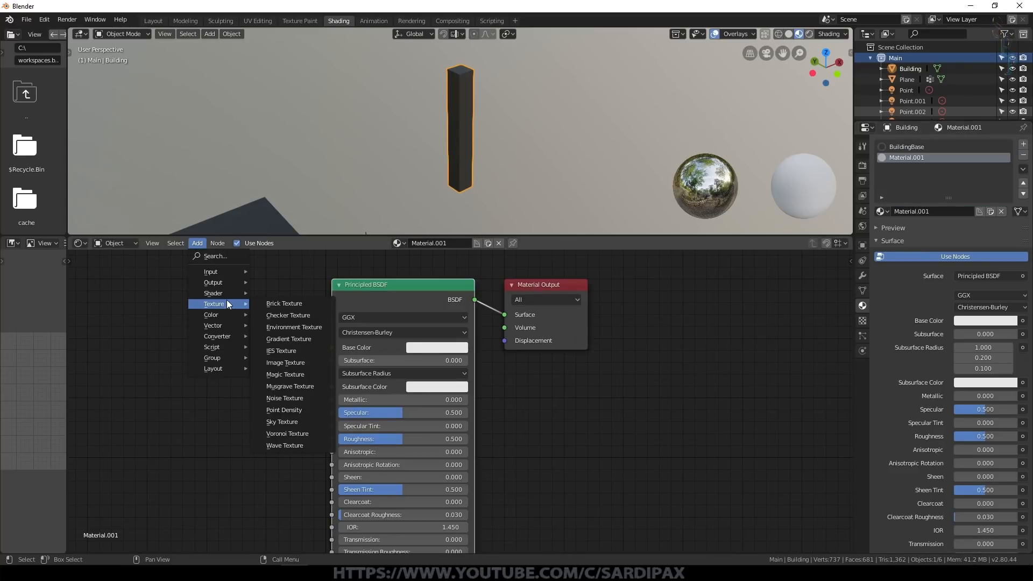
{"action": "left_click", "coordinate": [285, 362]}
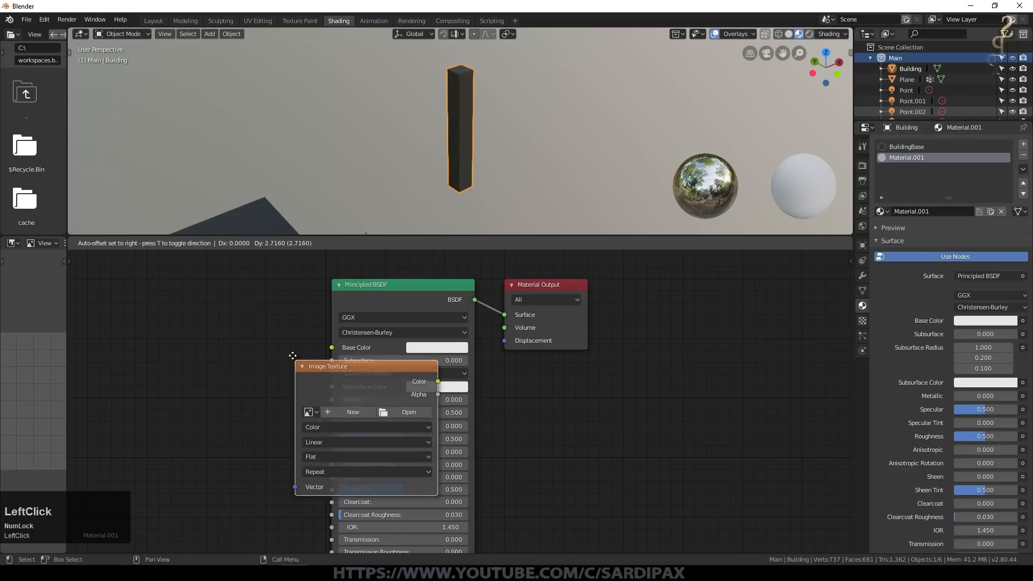
{"action": "left_click", "coordinate": [215, 333]}
Load CityLights2.png from the Textures Architecture folder into the Image Texture node and connect its Color output to Base Color
{"action": "left_click", "coordinate": [224, 336]}
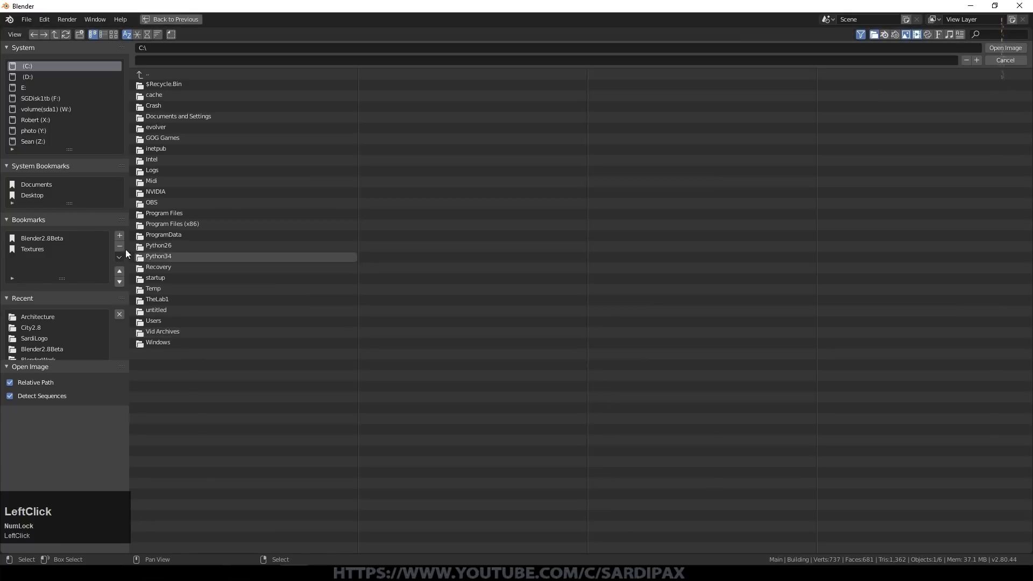
{"action": "left_click", "coordinate": [30, 246]}
{"action": "left_click", "coordinate": [114, 34]}
{"action": "left_click", "coordinate": [253, 112]}
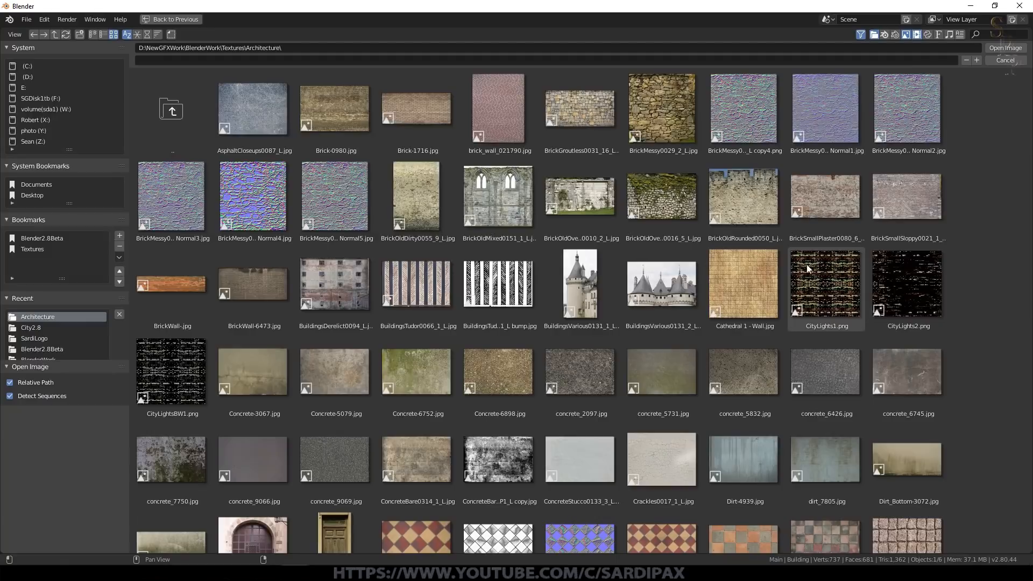
{"action": "left_click", "coordinate": [908, 272]}
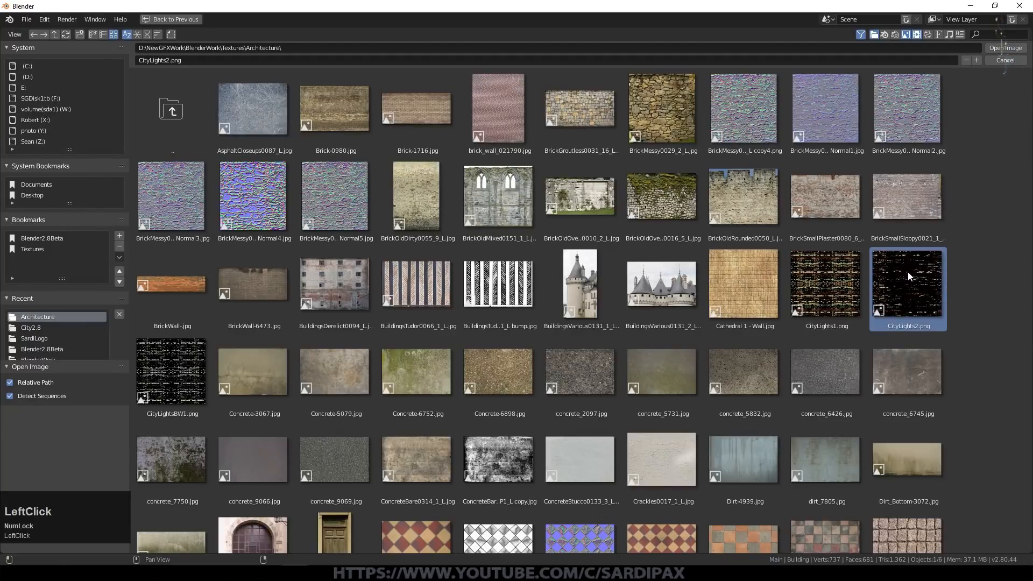
{"action": "left_click", "coordinate": [1005, 48]}
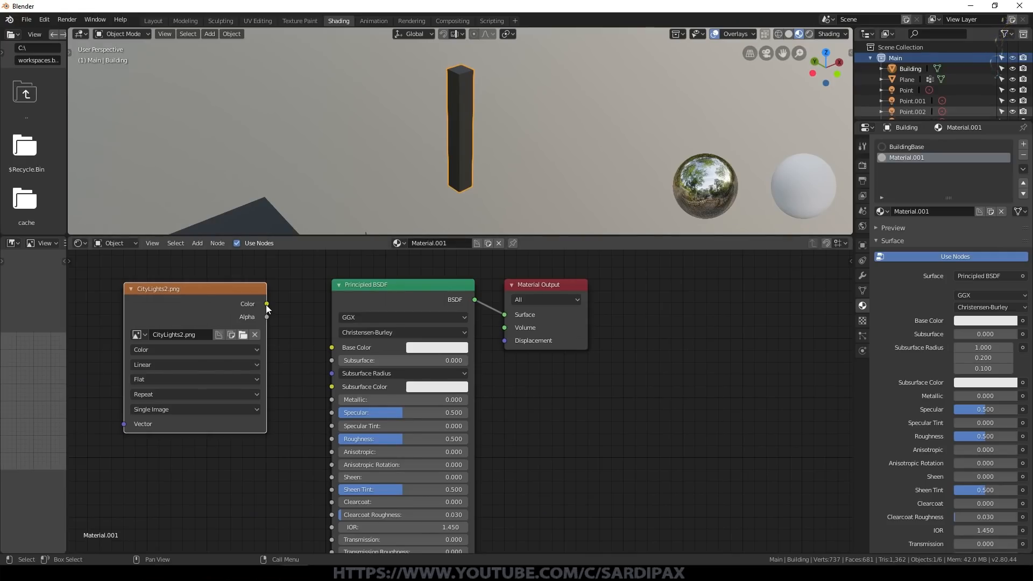
{"action": "scroll", "coordinate": [267, 309], "scroll_direction": "down", "scroll_amount": 1}
{"action": "left_click_drag", "start_coordinate": [306, 324], "coordinate": [364, 359]}
In Edit Mode, select only the building's four vertical side faces, leaving the top face out
{"action": "key", "text": "Tab"}
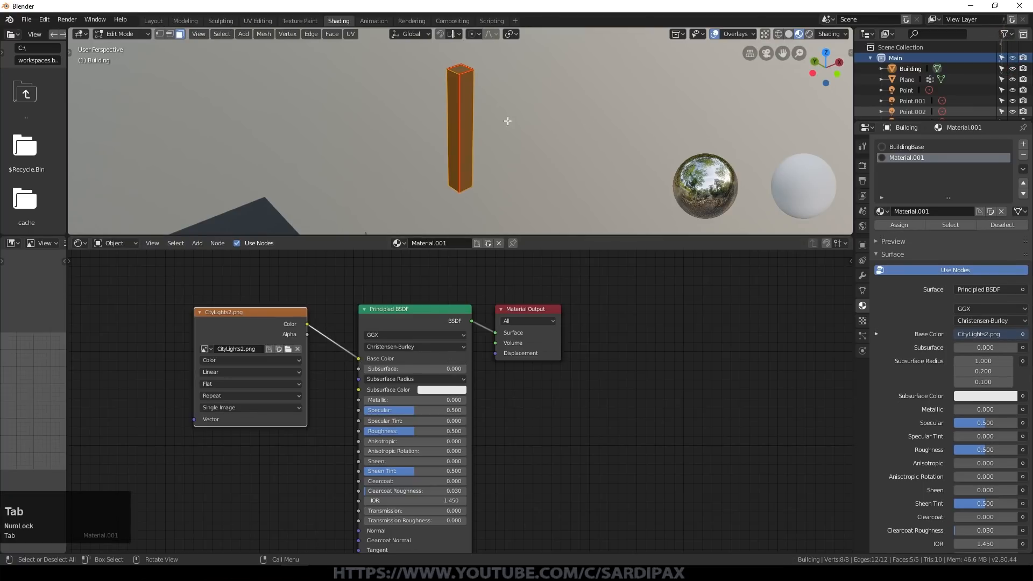
{"action": "right_click", "coordinate": [420, 80]}
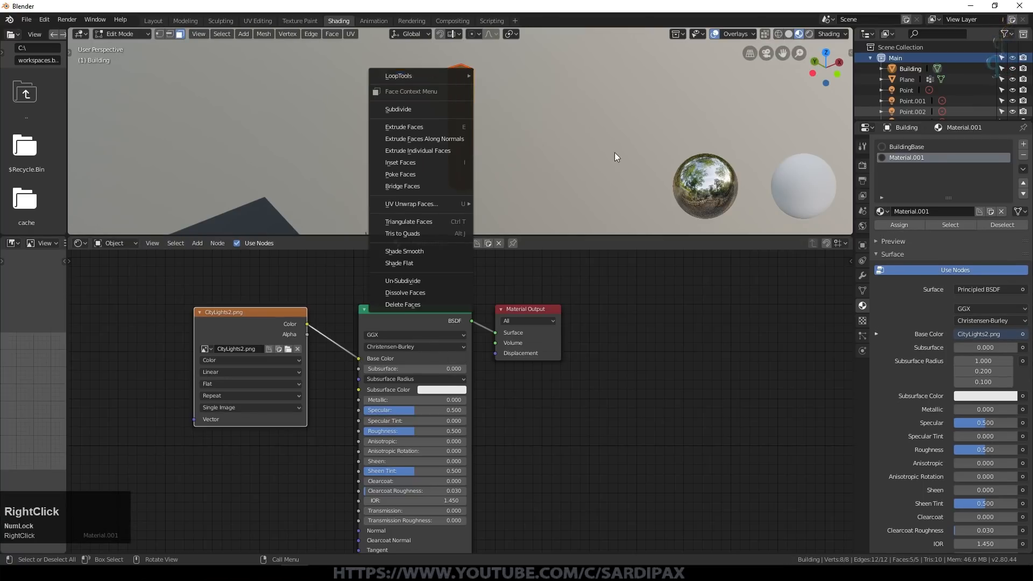
{"action": "left_click", "coordinate": [616, 157]}
{"action": "left_click", "coordinate": [466, 109]}
{"action": "left_click", "coordinate": [452, 109], "text": "shift"}
{"action": "middle_click_drag", "start_coordinate": [582, 107], "coordinate": [429, 97]}
{"action": "left_click", "coordinate": [460, 104], "text": "shift"}
{"action": "middle_click_drag", "start_coordinate": [554, 103], "coordinate": [468, 102]}
{"action": "left_click", "coordinate": [468, 102], "text": "shift"}
Rename the second material as CityLights1 and assign it to the selected side faces
{"action": "left_click", "coordinate": [922, 156]}
{"action": "double_click", "coordinate": [943, 207]}
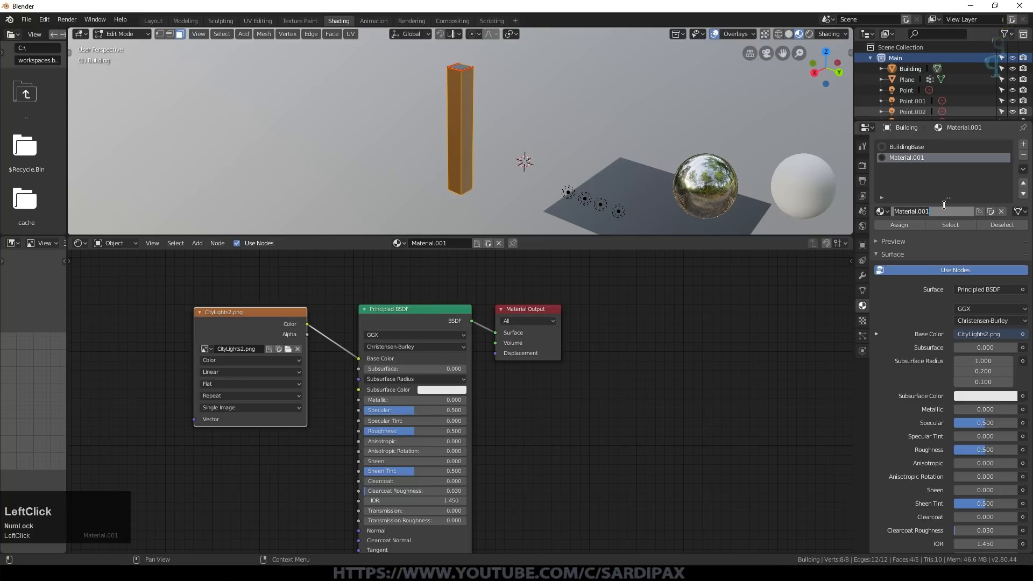
{"action": "type", "text": "CityLights1"}
{"action": "key", "text": "Return"}
{"action": "left_click", "coordinate": [896, 227]}
Switch to the UV Editing workspace and display CityLights2.png behind the building's UV layout
{"action": "scroll", "coordinate": [387, 151], "scroll_direction": "up", "scroll_amount": 4}
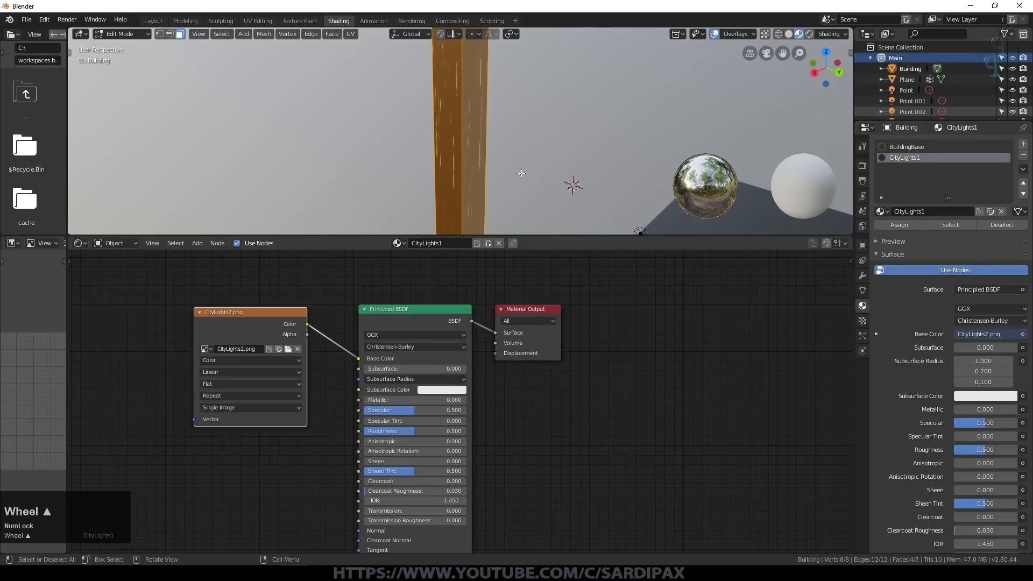
{"action": "middle_click_drag", "start_coordinate": [545, 172], "coordinate": [542, 186]}
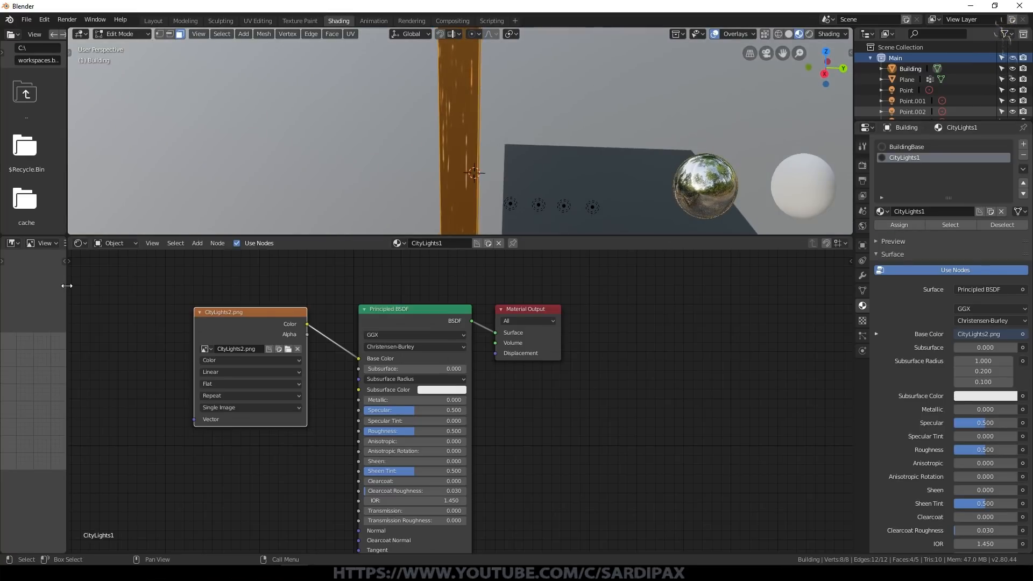
{"action": "left_click", "coordinate": [258, 21]}
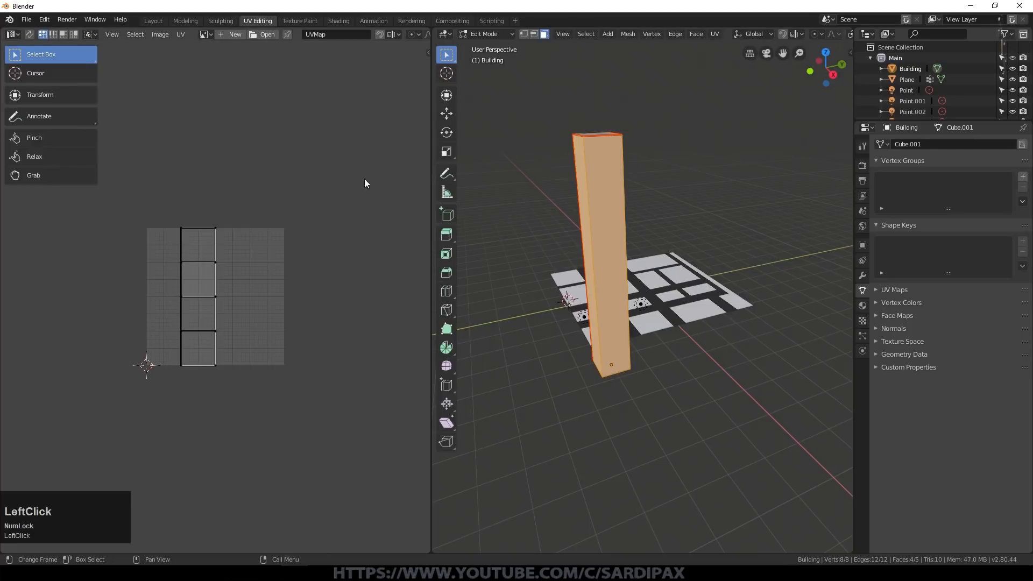
{"action": "left_click", "coordinate": [206, 35]}
{"action": "left_click", "coordinate": [224, 50]}
{"action": "scroll", "coordinate": [289, 182], "scroll_direction": "down", "scroll_amount": 3}
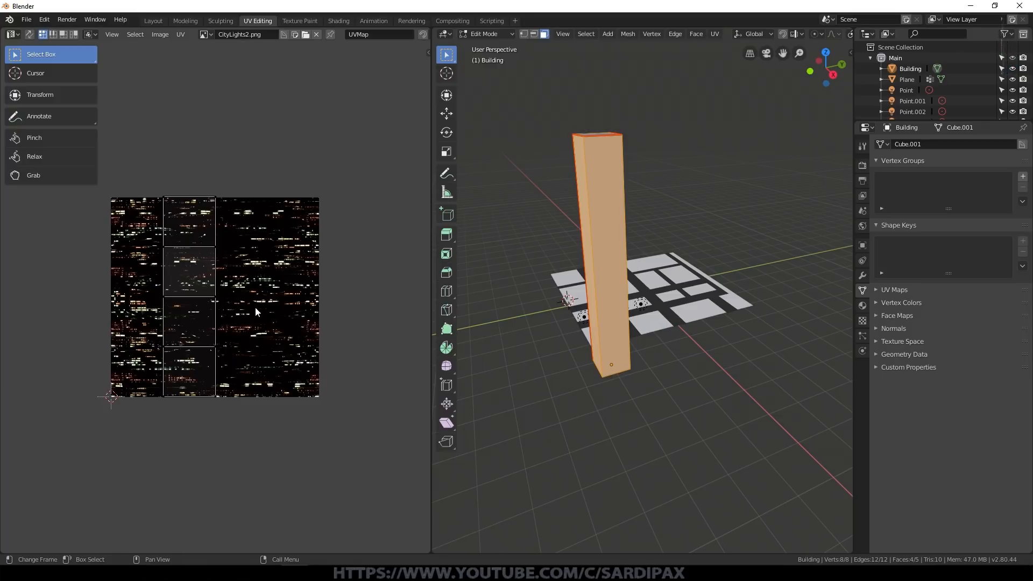
Select all displayed UVs of the building's side faces and rotate them 90°
{"action": "key", "text": "a"}
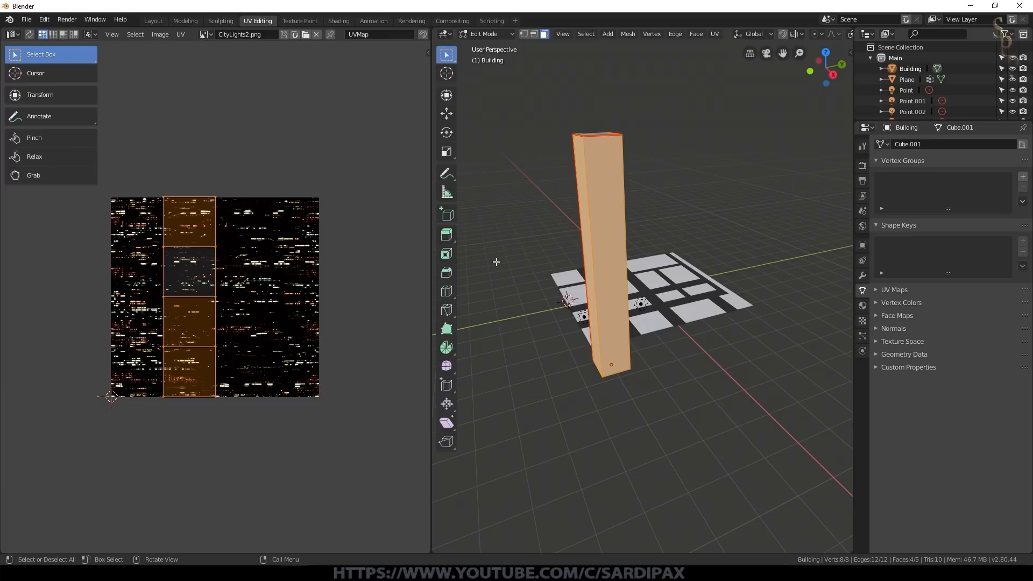
{"action": "key", "text": "r"}
{"action": "key", "text": "KP_9"}
{"action": "key", "text": "KP_0"}
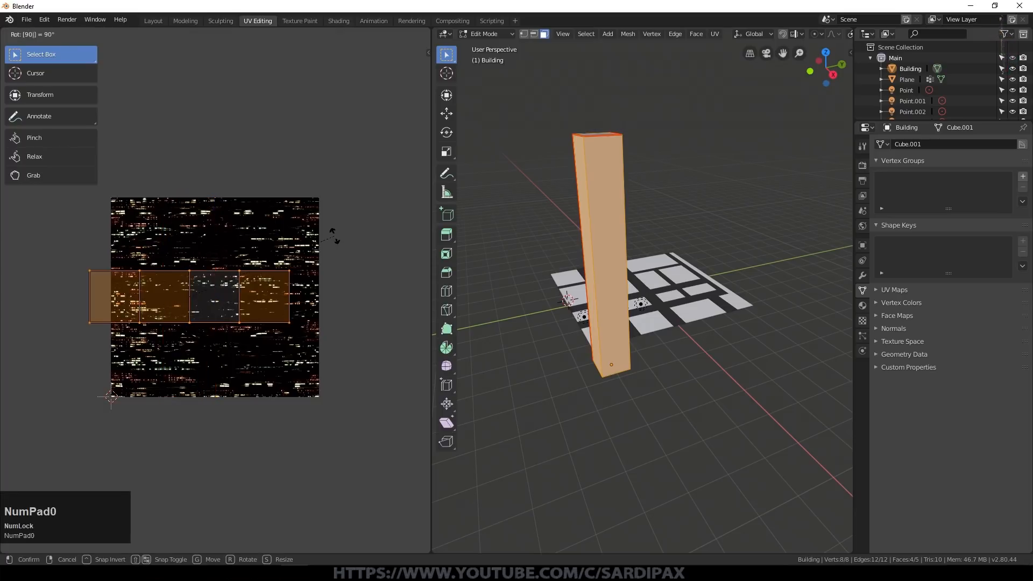
{"action": "key", "text": "KP_Enter"}
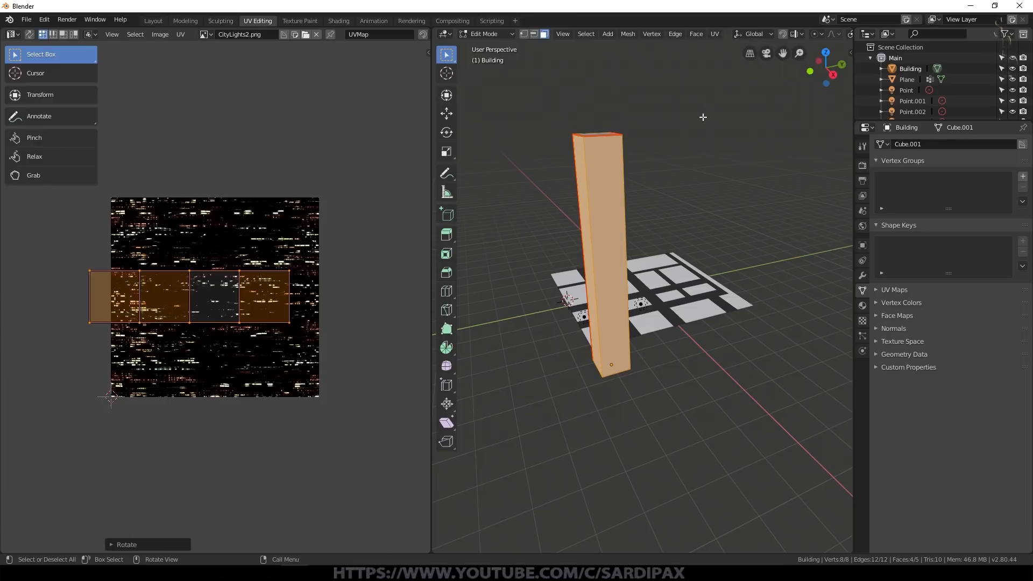
Show the viewport in LookDev shading and move the building's UV strip so it fits within the image's width
{"action": "key", "text": "Tab"}
{"action": "left_click", "coordinate": [798, 33]}
{"action": "scroll", "coordinate": [572, 218], "scroll_direction": "up", "scroll_amount": 3}
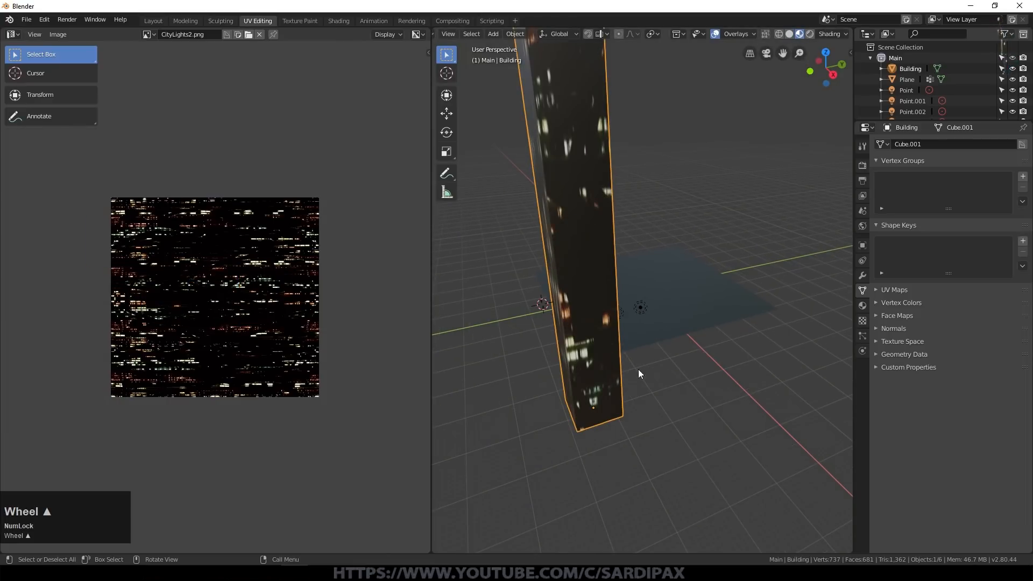
{"action": "key", "text": "Tab"}
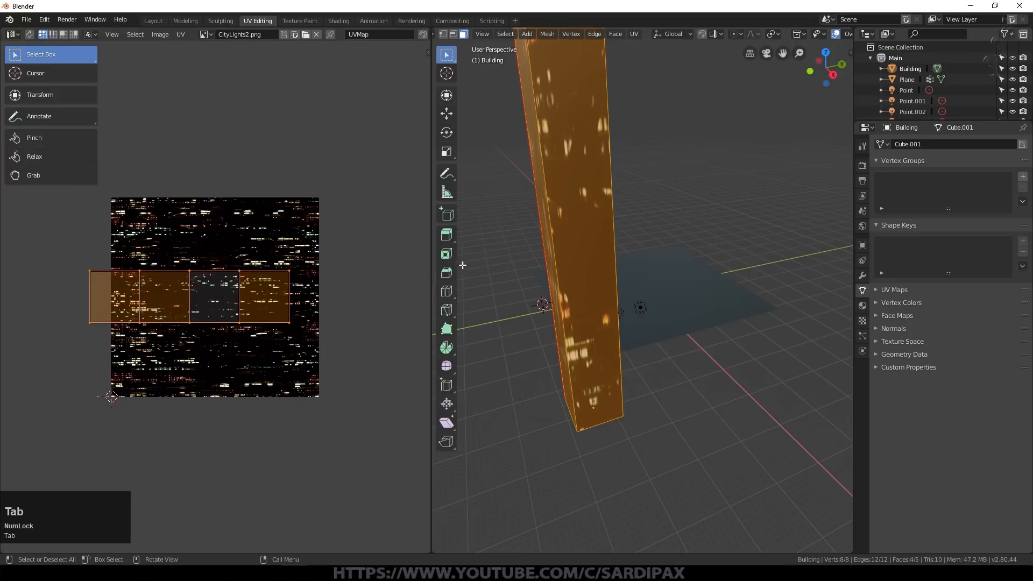
{"action": "key", "text": "g"}
{"action": "left_click", "coordinate": [355, 304]}
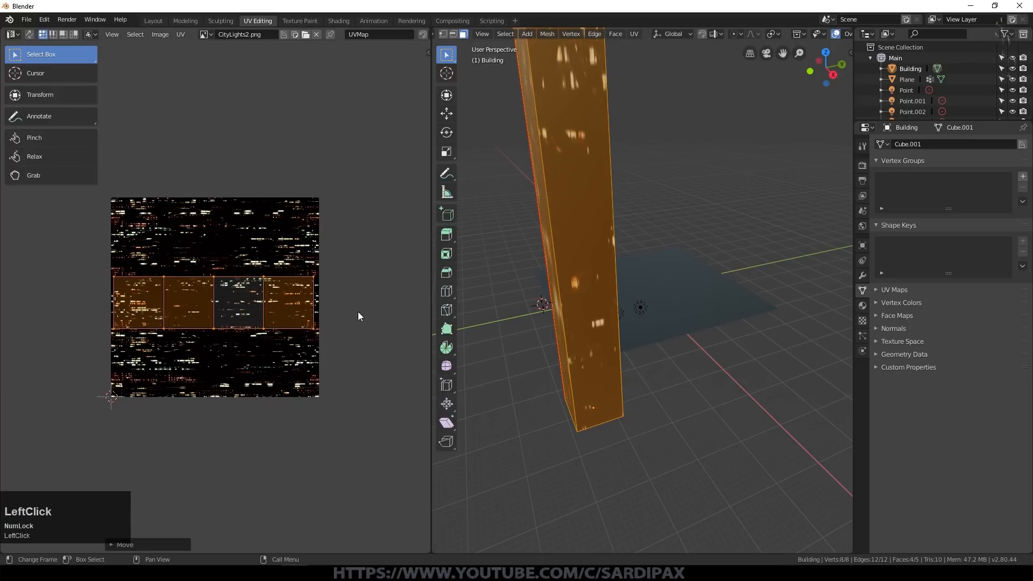
Scale the building's UVs along Y until they extend past the image's upper and lower edges, and rotate them 180°
{"action": "key", "text": "s"}
{"action": "key", "text": "y"}
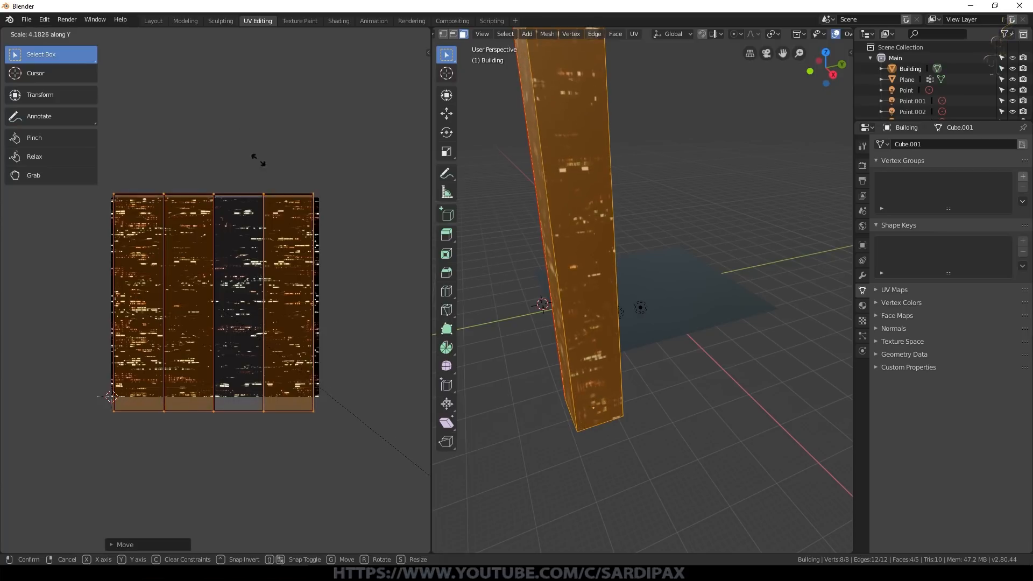
{"action": "left_click", "coordinate": [399, 295]}
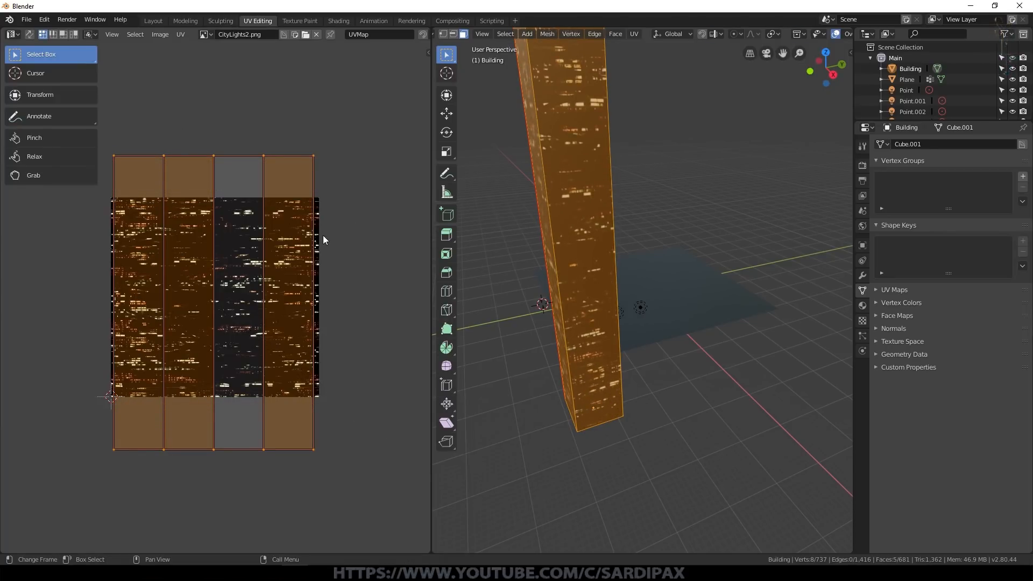
{"action": "type", "text": "r180"}
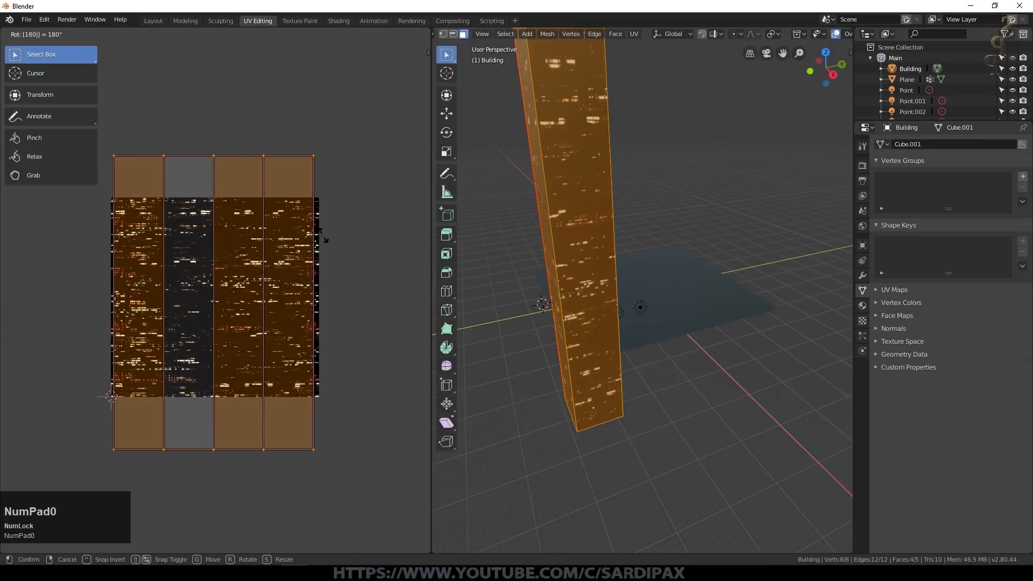
{"action": "key", "text": "KP_Enter"}
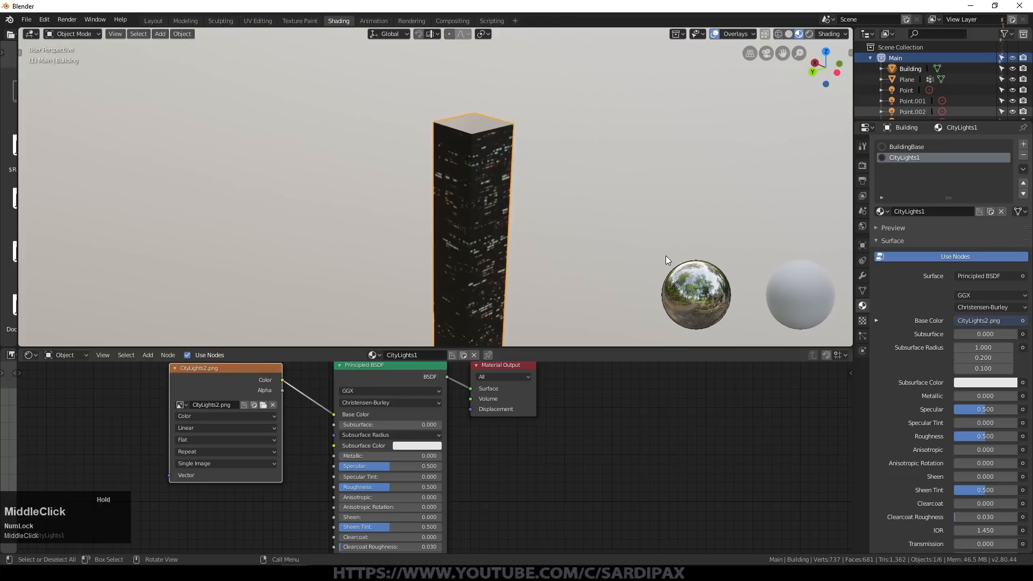
In the Shading workspace, enable nodes for the World and set its background color to near-black with value 0.053
{"action": "scroll", "coordinate": [627, 228], "scroll_direction": "down", "scroll_amount": 2}
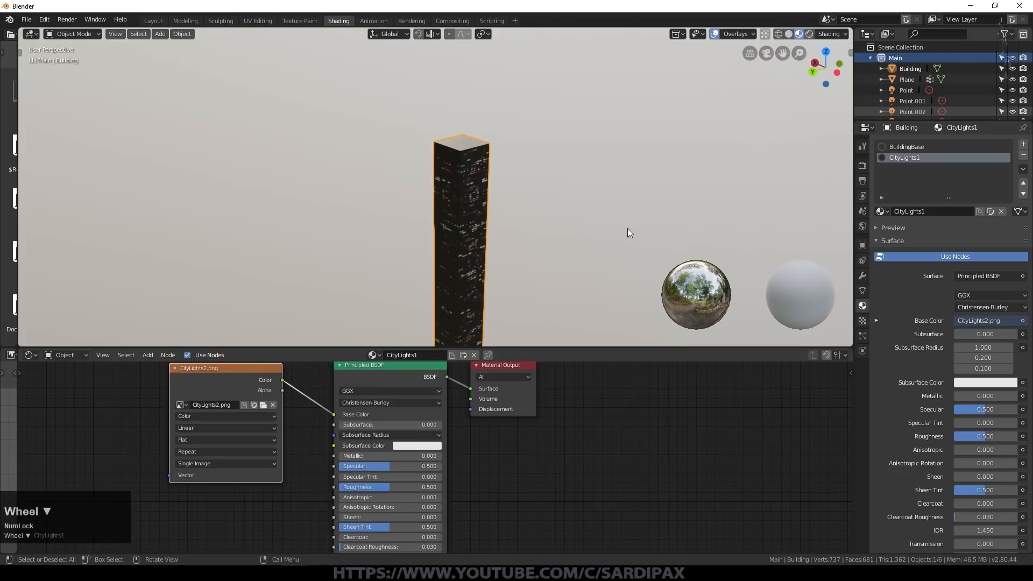
{"action": "middle_click_drag", "start_coordinate": [603, 219], "coordinate": [527, 171]}
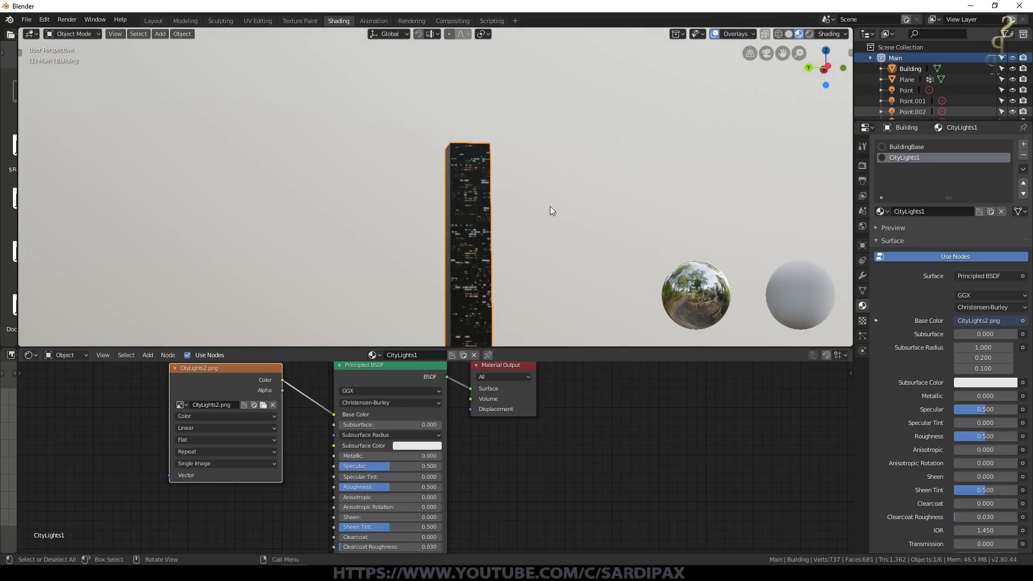
{"action": "scroll", "coordinate": [577, 189], "scroll_direction": "down", "scroll_amount": 2}
{"action": "middle_click_drag", "start_coordinate": [577, 190], "coordinate": [495, 131]}
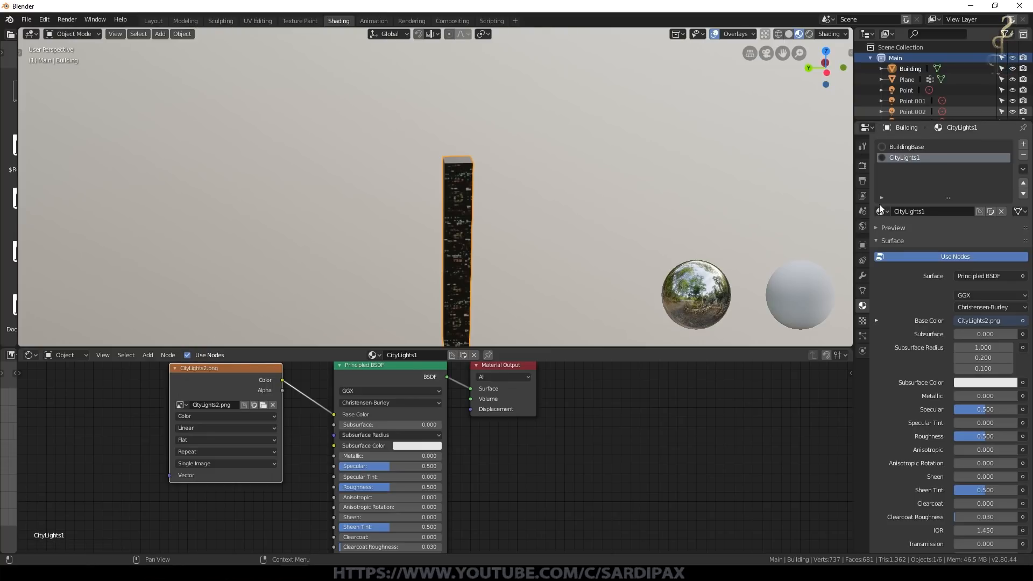
{"action": "left_click", "coordinate": [862, 225]}
{"action": "left_click", "coordinate": [937, 177]}
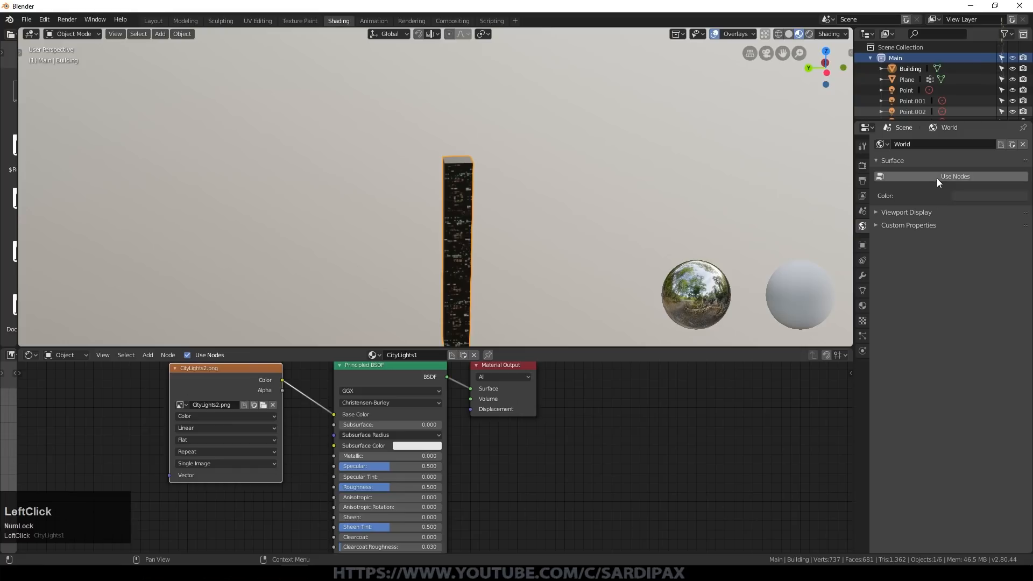
{"action": "left_click", "coordinate": [996, 215]}
{"action": "left_click", "coordinate": [1007, 137]}
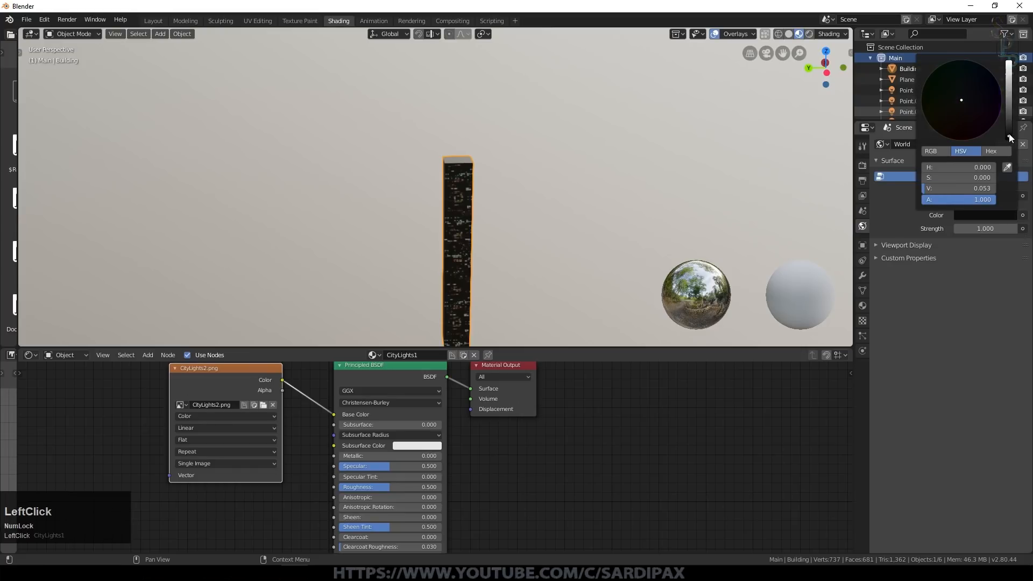
{"action": "left_click", "coordinate": [876, 245]}
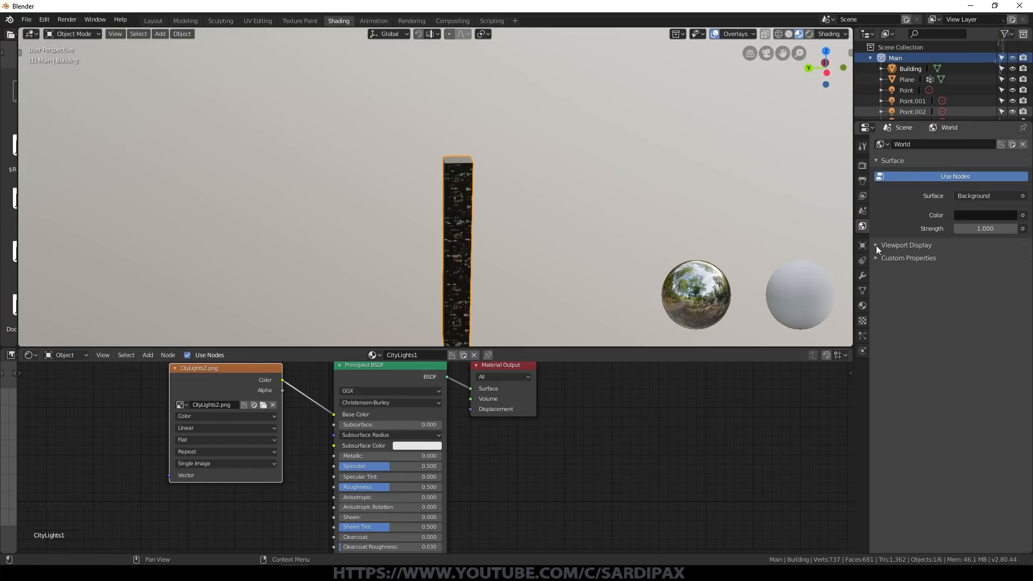
Switch the viewport to rendered shading and set the World background strength to 0.250
{"action": "left_click", "coordinate": [809, 33]}
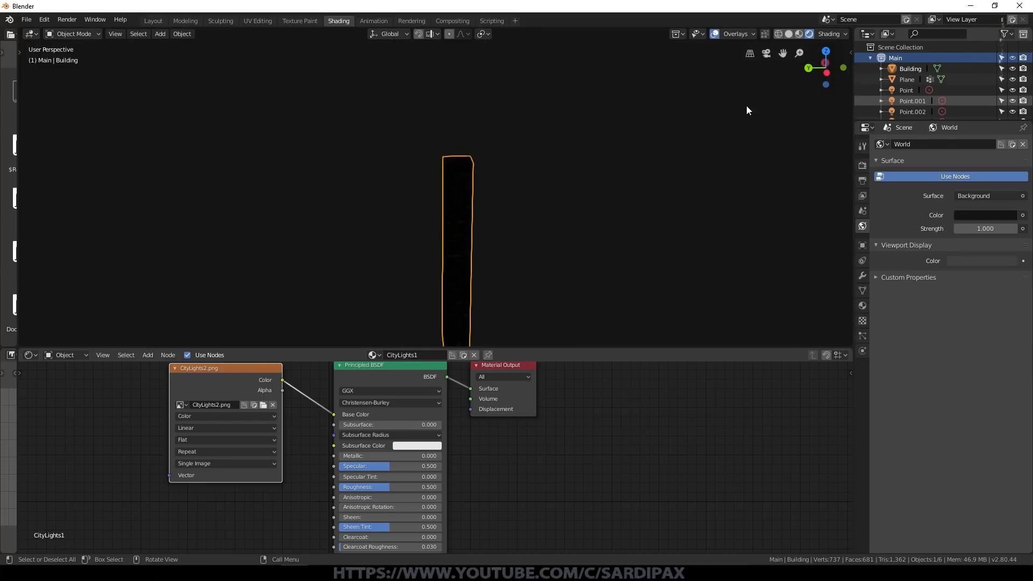
{"action": "left_click", "coordinate": [802, 34]}
{"action": "left_click", "coordinate": [808, 34]}
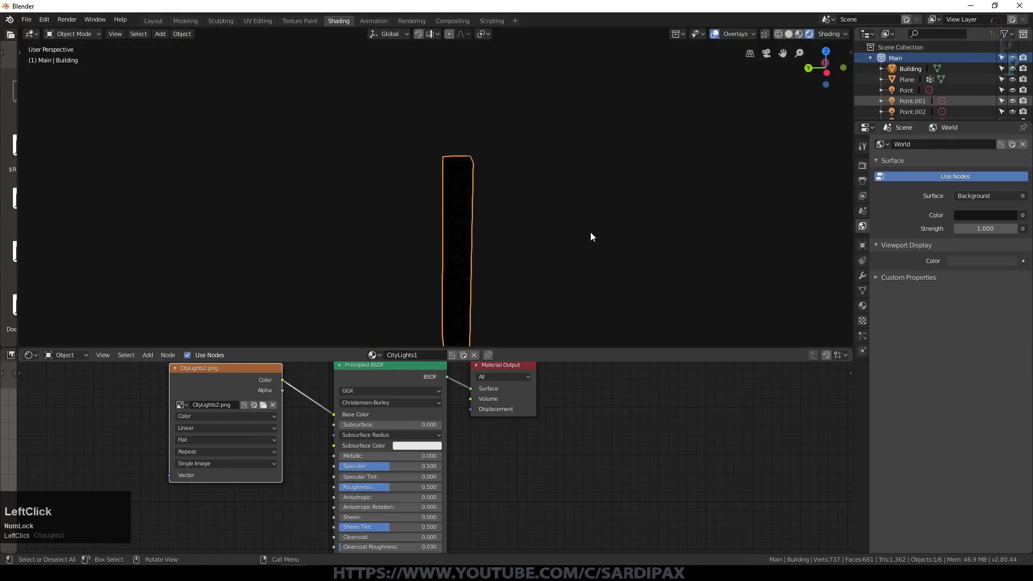
{"action": "scroll", "coordinate": [590, 232], "scroll_direction": "down", "scroll_amount": 2}
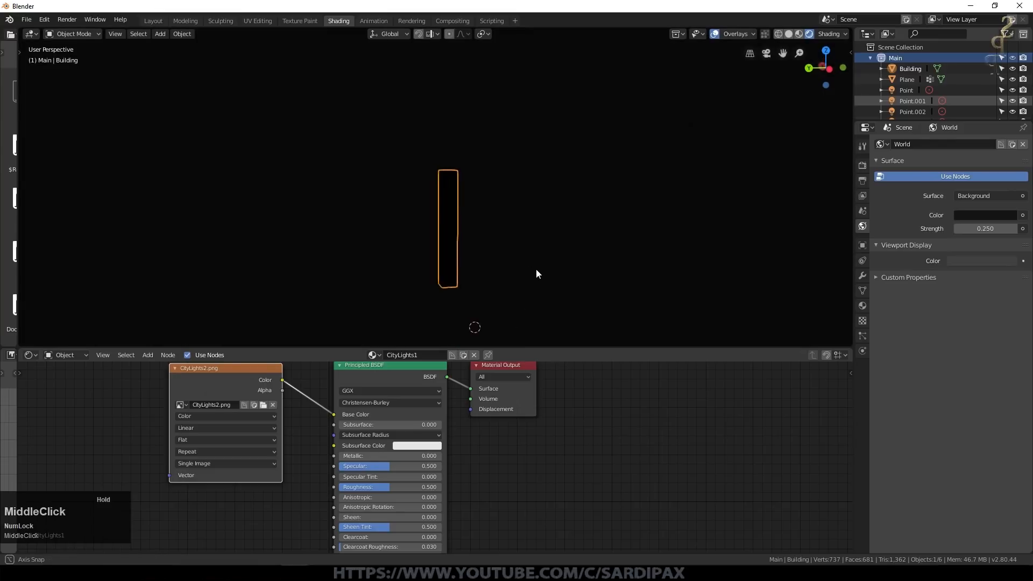
{"action": "middle_click_drag", "start_coordinate": [535, 270], "coordinate": [493, 272]}
{"action": "scroll", "coordinate": [493, 272], "scroll_direction": "up", "scroll_amount": 3}
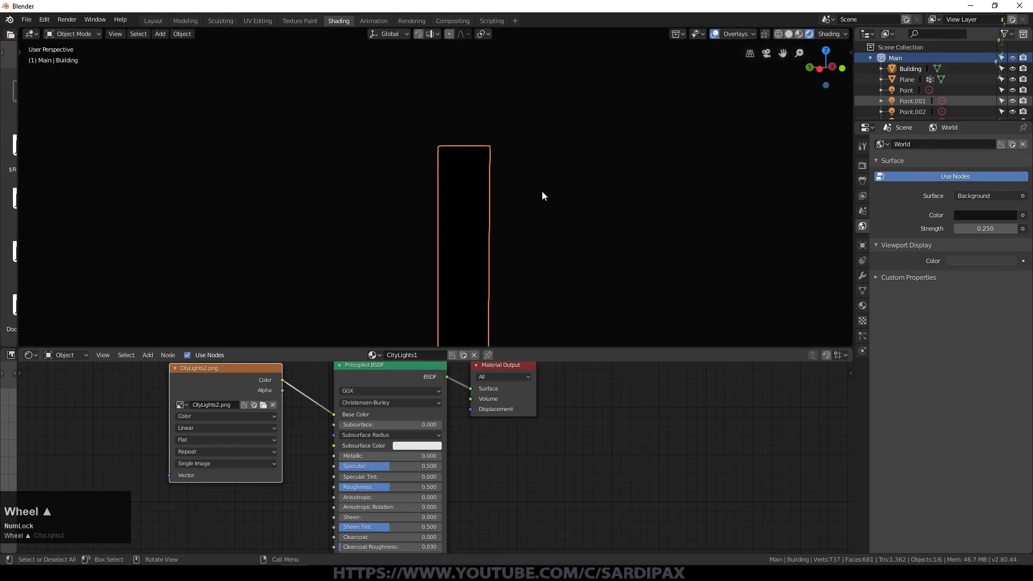
{"action": "scroll", "coordinate": [542, 192], "scroll_direction": "up", "scroll_amount": 3}
{"action": "scroll", "coordinate": [725, 228], "scroll_direction": "down", "scroll_amount": 1}
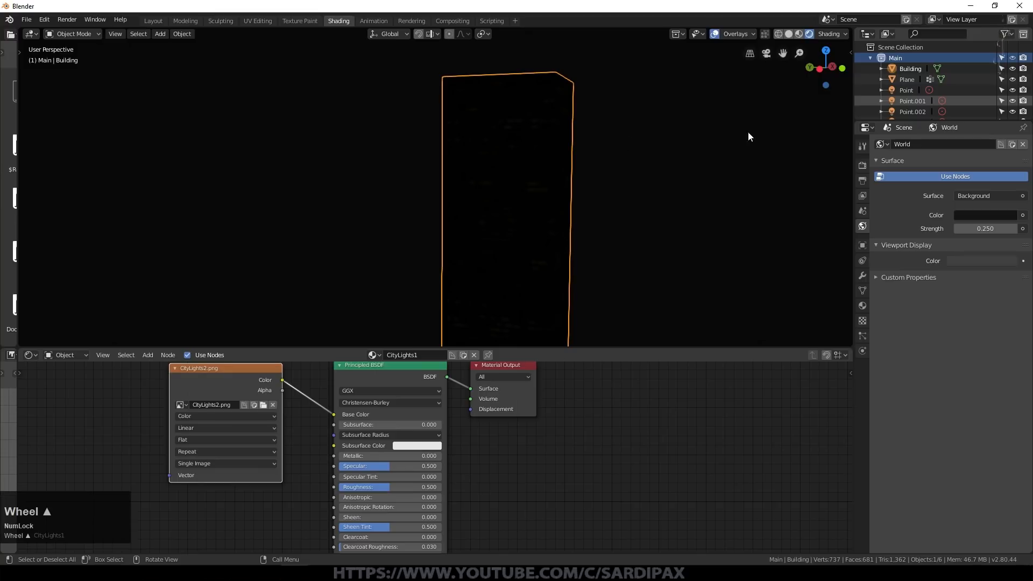
{"action": "scroll", "coordinate": [650, 199], "scroll_direction": "up", "scroll_amount": 1}
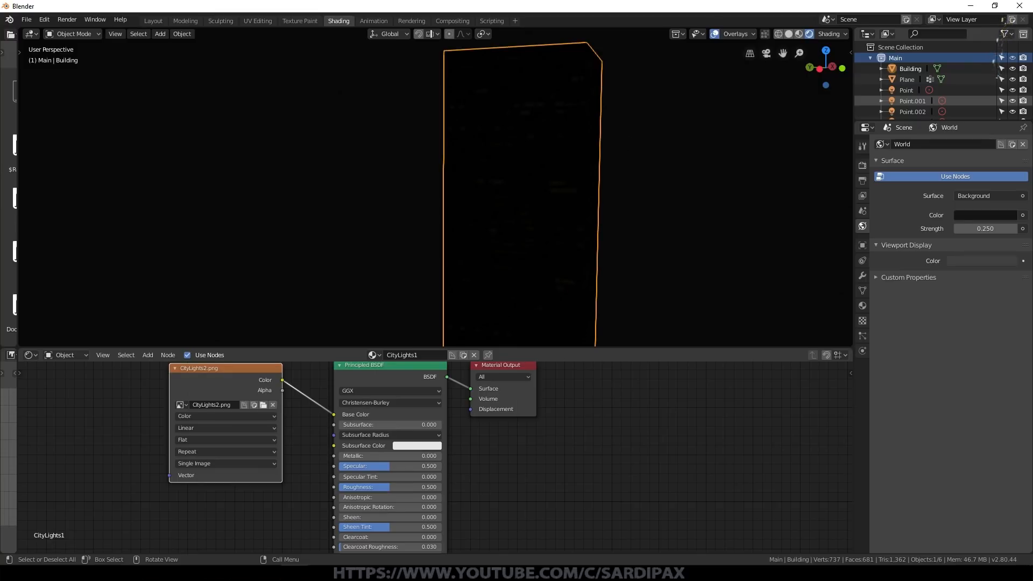
Enlarge the node editor and place an Emission shader node above the Principled BSDF in CityLights1
{"action": "left_click_drag", "start_coordinate": [628, 347], "coordinate": [627, 189]}
{"action": "middle_click_drag", "start_coordinate": [665, 282], "coordinate": [751, 329], "text": "shift"}
{"action": "left_click", "coordinate": [148, 196]}
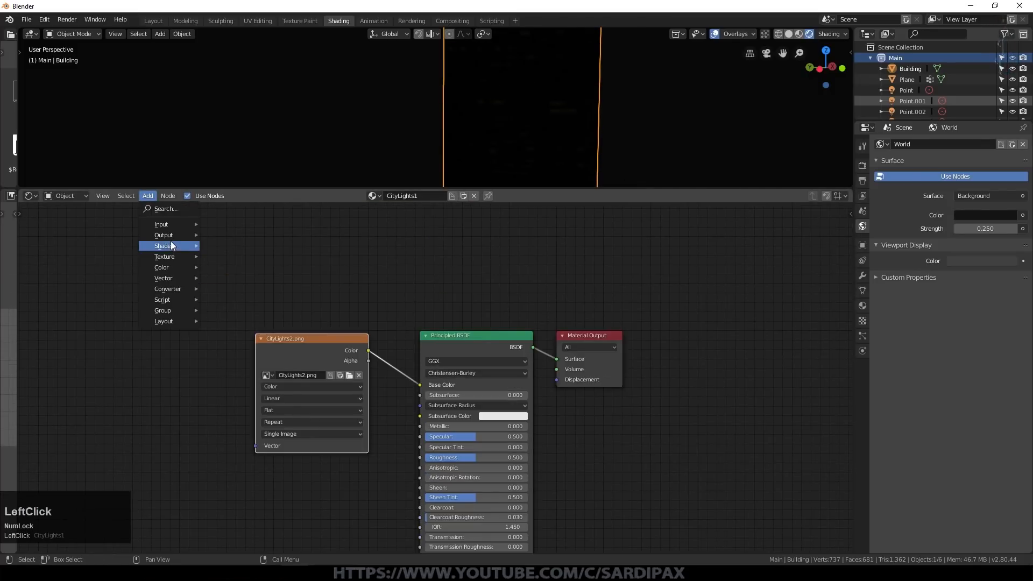
{"action": "mouse_move", "coordinate": [170, 245]}
{"action": "left_click", "coordinate": [231, 267]}
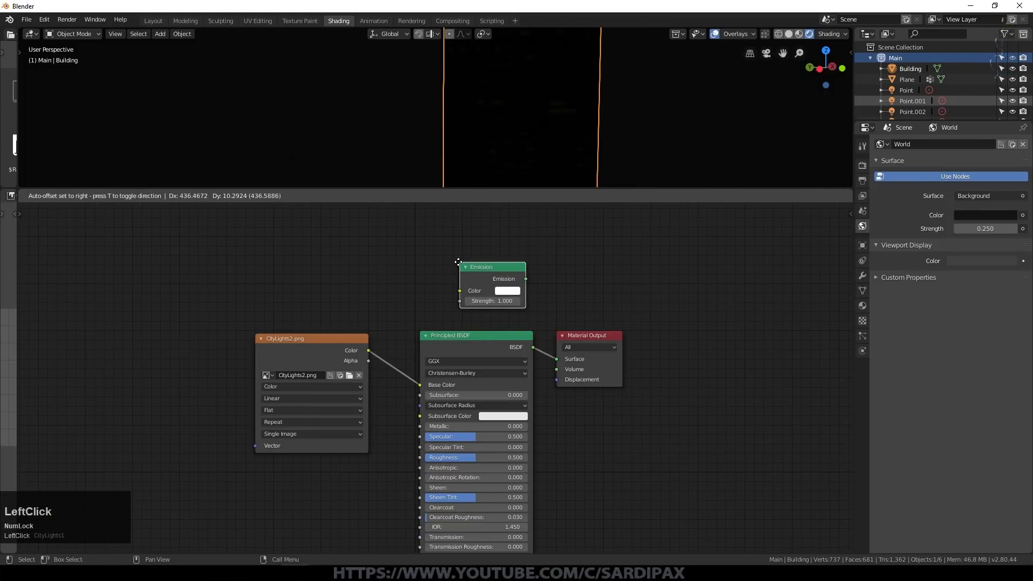
{"action": "left_click", "coordinate": [460, 260]}
Connect the CityLights2.png Color output to the Emission Color, and the Emission output to the Material Output's Surface
{"action": "left_click_drag", "start_coordinate": [321, 340], "coordinate": [452, 291]}
{"action": "left_click_drag", "start_coordinate": [589, 335], "coordinate": [640, 285]}
{"action": "left_click_drag", "start_coordinate": [518, 280], "coordinate": [608, 309]}
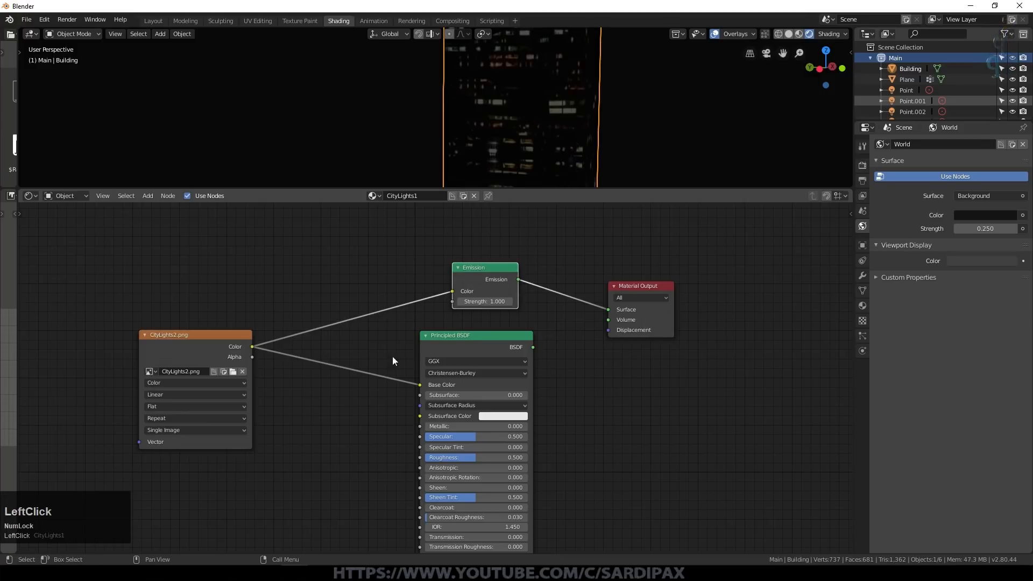
Examine the glowing window lights on the building's sides and its top from several angles in the rendered view
{"action": "scroll", "coordinate": [647, 121], "scroll_direction": "down", "scroll_amount": 3}
{"action": "middle_click_drag", "start_coordinate": [579, 115], "coordinate": [638, 110]}
{"action": "scroll", "coordinate": [637, 110], "scroll_direction": "up", "scroll_amount": 3}
{"action": "middle_click_drag", "start_coordinate": [720, 119], "coordinate": [565, 116]}
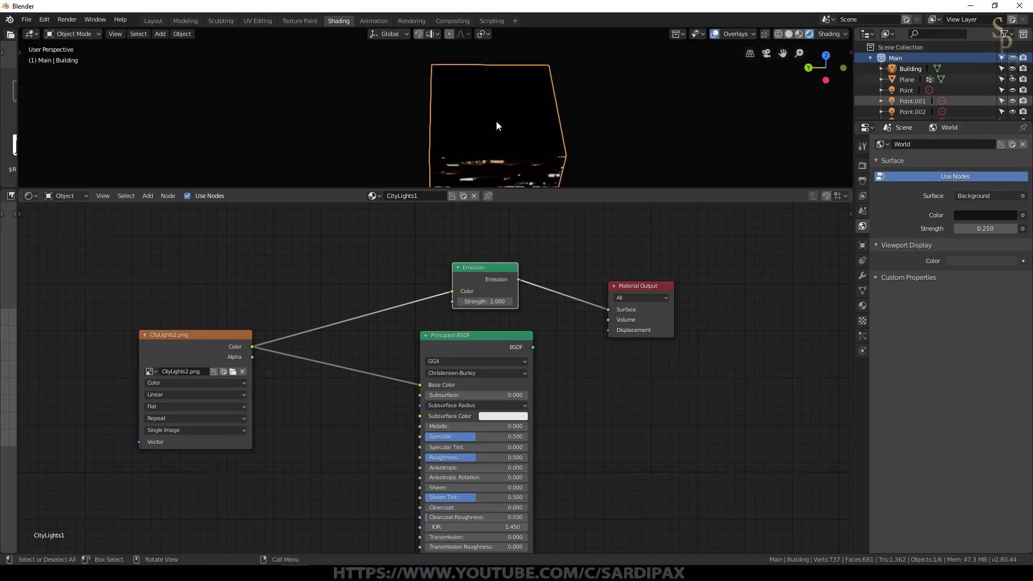
{"action": "middle_click_drag", "start_coordinate": [624, 151], "coordinate": [626, 94]}
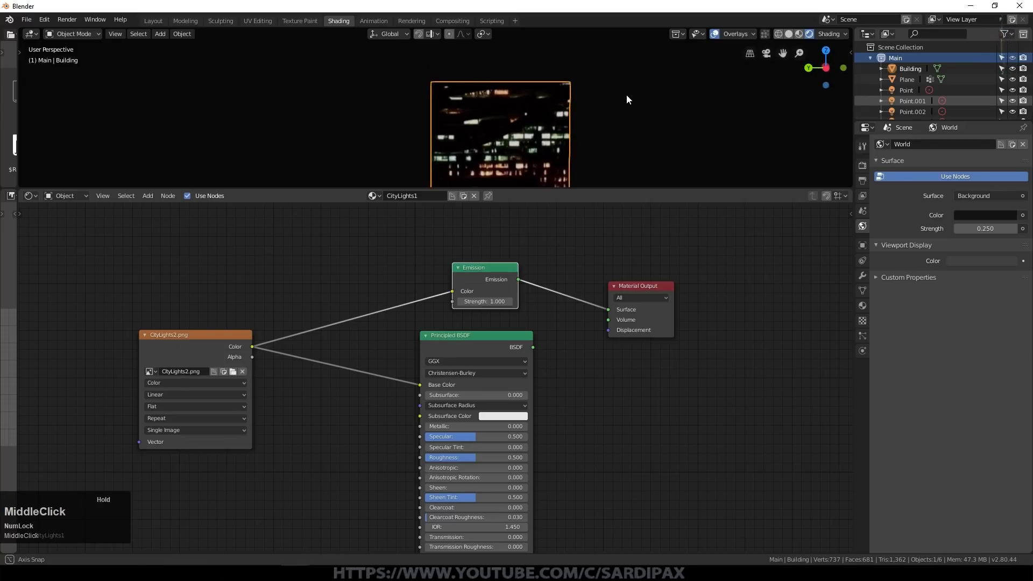
{"action": "middle_click_drag", "start_coordinate": [625, 166], "coordinate": [543, 114]}
{"action": "scroll", "coordinate": [574, 98], "scroll_direction": "up", "scroll_amount": 3}
{"action": "scroll", "coordinate": [656, 143], "scroll_direction": "down", "scroll_amount": 2}
{"action": "scroll", "coordinate": [622, 143], "scroll_direction": "down", "scroll_amount": 3}
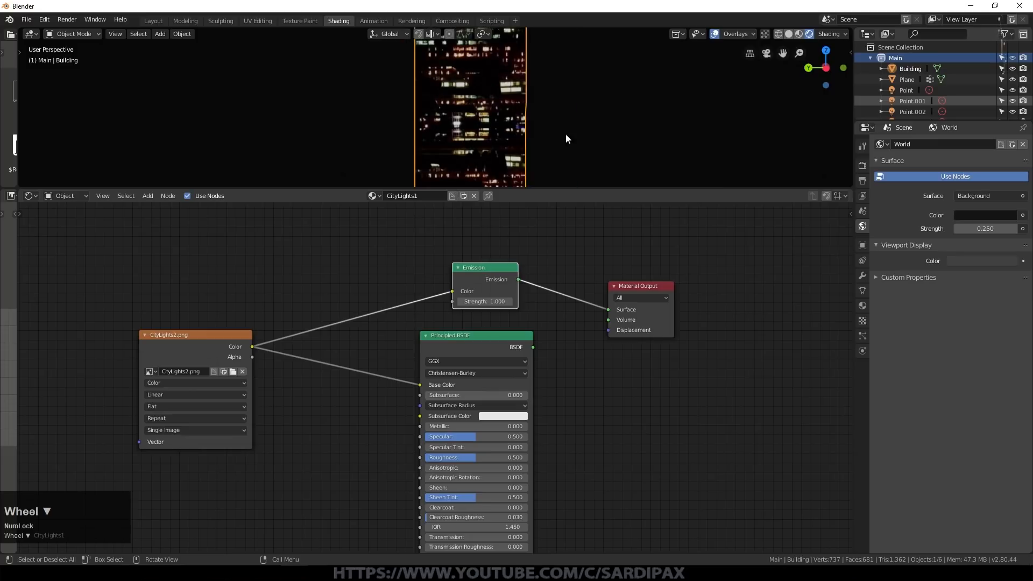
{"action": "middle_click_drag", "start_coordinate": [561, 161], "coordinate": [508, 87]}
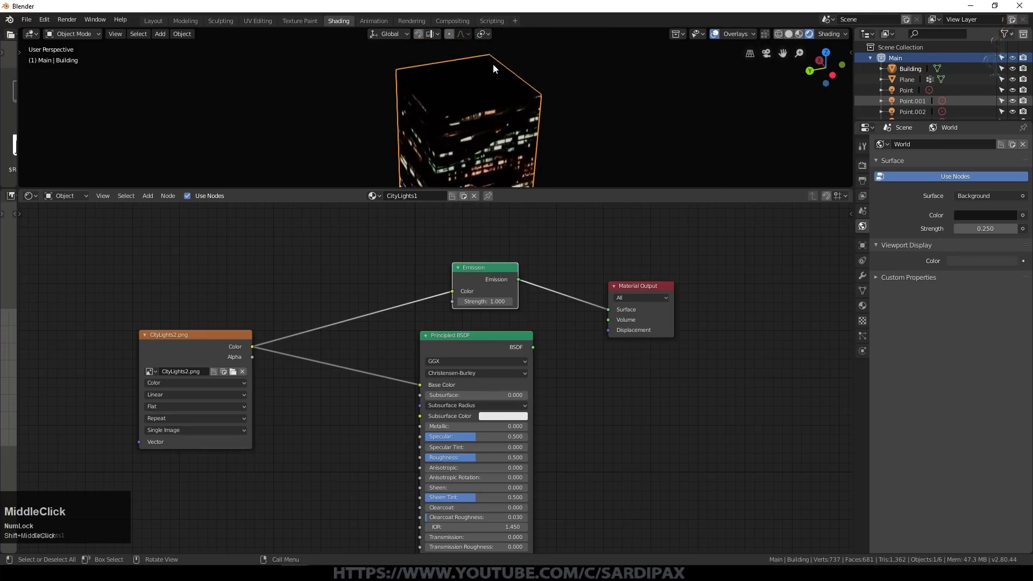
Move the CityLights2.png node further from the shaders and disconnect it from the Principled BSDF's Base Color
{"action": "left_click_drag", "start_coordinate": [245, 335], "coordinate": [185, 272]}
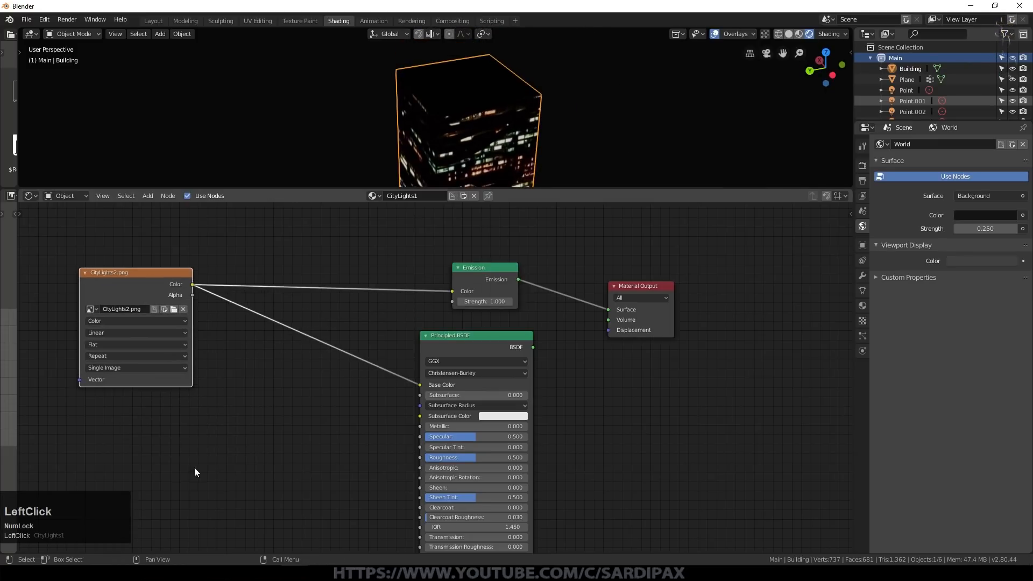
{"action": "left_click_drag", "start_coordinate": [420, 385], "coordinate": [344, 388]}
Insert a Mix Shader between the Emission and Material Output nodes, and connect the Principled BSDF to its second Shader input
{"action": "left_click", "coordinate": [147, 196]}
{"action": "mouse_move", "coordinate": [170, 246]}
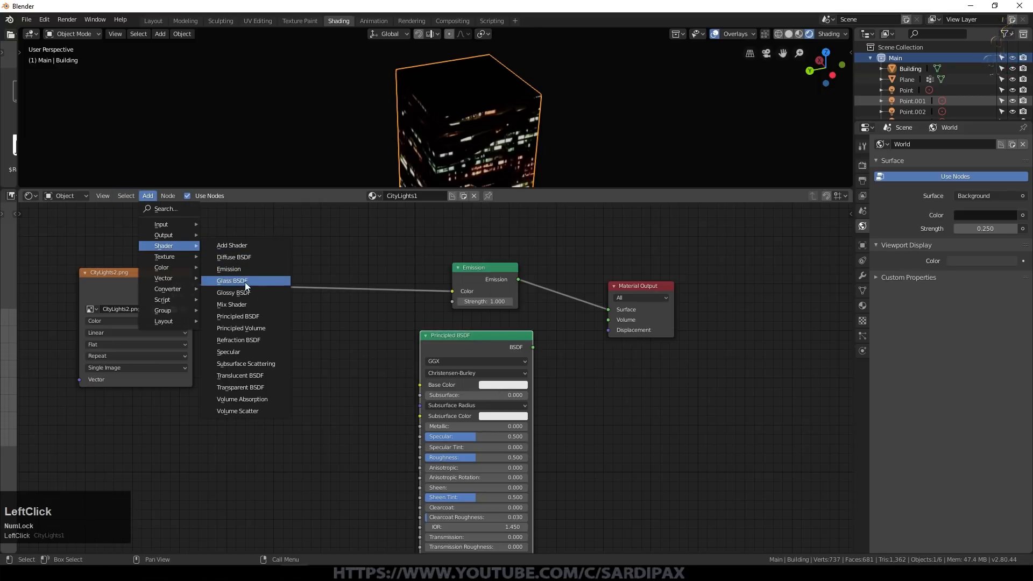
{"action": "left_click", "coordinate": [231, 305]}
{"action": "left_click", "coordinate": [575, 281]}
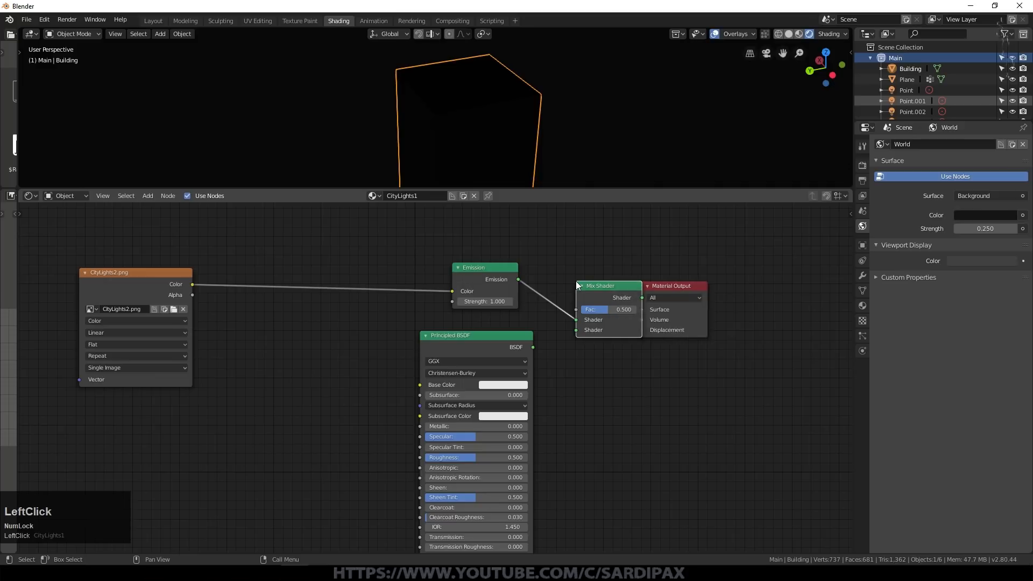
{"action": "left_click_drag", "start_coordinate": [534, 347], "coordinate": [577, 330]}
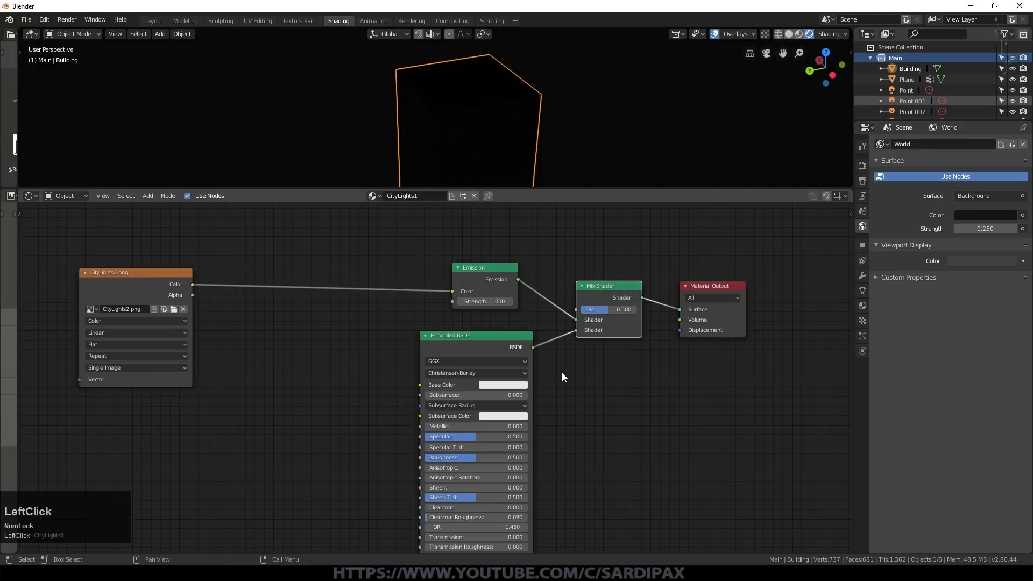
Add a ColorRamp above the image node, feed its Fac from the CityLights2.png Color, and connect its Color to the Emission Color
{"action": "left_click", "coordinate": [148, 196]}
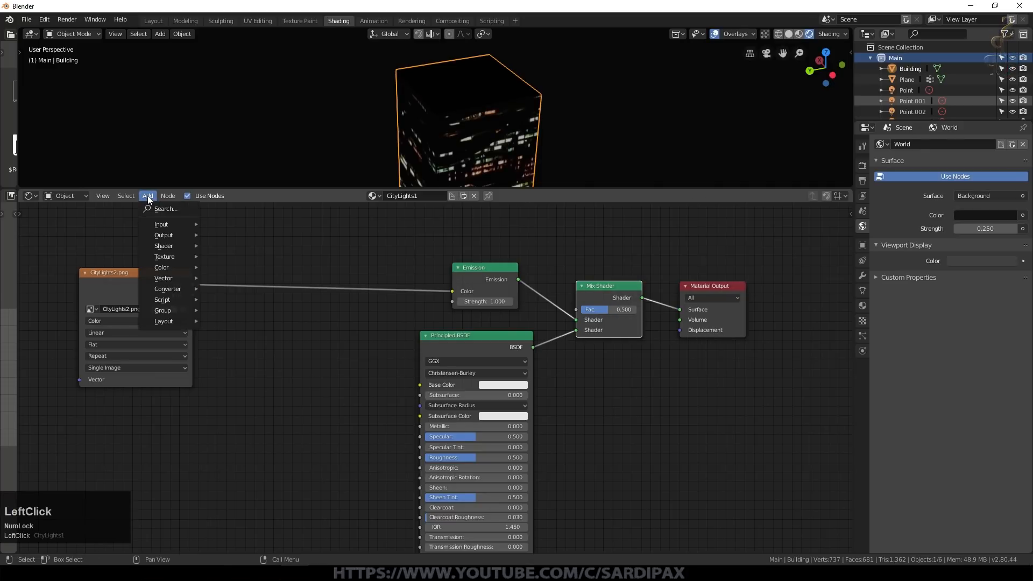
{"action": "mouse_move", "coordinate": [167, 292]}
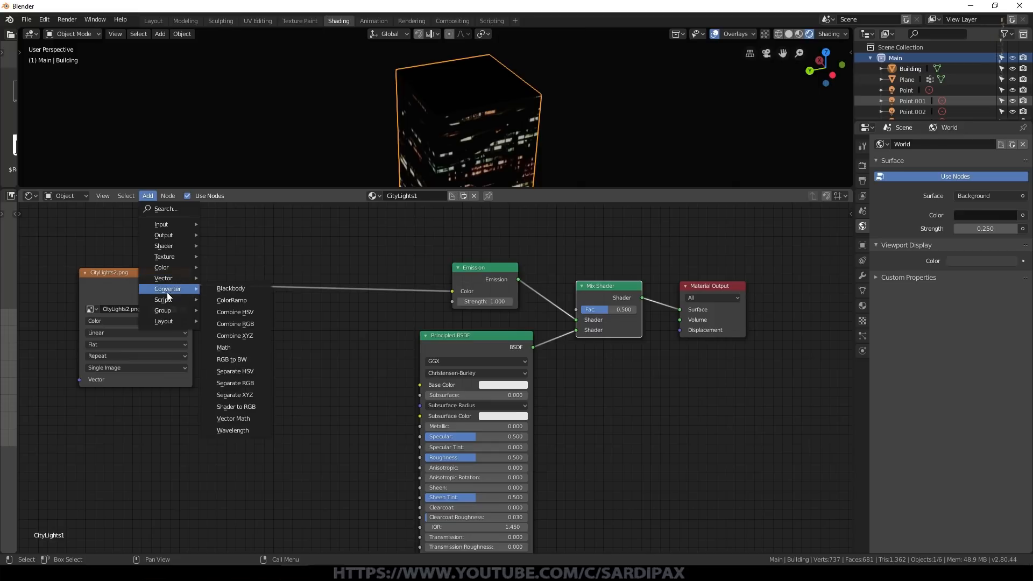
{"action": "left_click", "coordinate": [240, 299]}
{"action": "left_click", "coordinate": [260, 321]}
{"action": "left_click_drag", "start_coordinate": [192, 284], "coordinate": [260, 416]}
{"action": "middle_click_drag", "start_coordinate": [128, 280], "coordinate": [112, 364]}
{"action": "left_click_drag", "start_coordinate": [292, 415], "coordinate": [277, 255]}
{"action": "left_click_drag", "start_coordinate": [339, 260], "coordinate": [437, 376]}
Tighten the ColorRamp contrast by moving the black stop slightly inward and the white stop to position 0.200
{"action": "scroll", "coordinate": [514, 137], "scroll_direction": "up", "scroll_amount": 2}
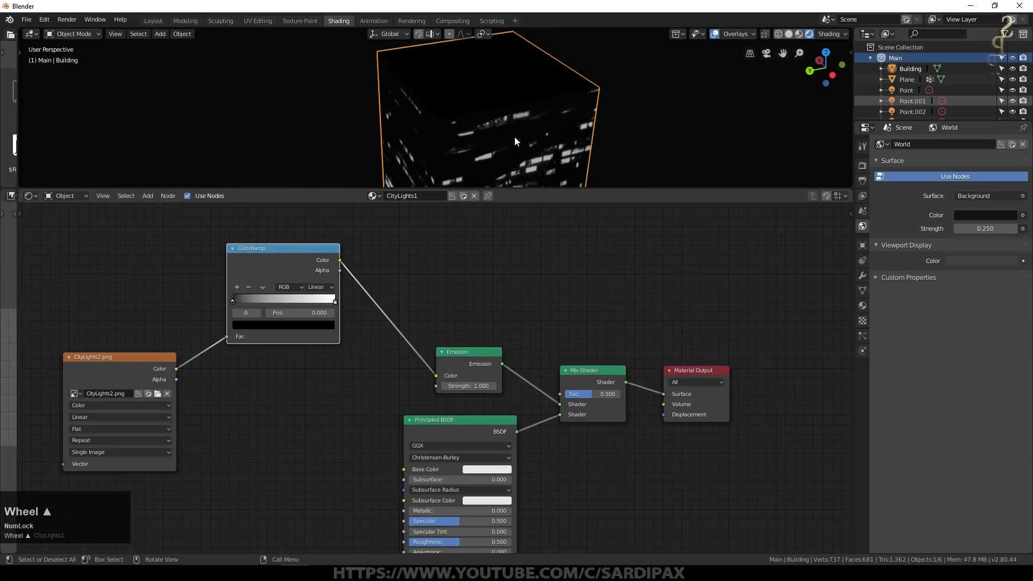
{"action": "middle_click_drag", "start_coordinate": [620, 162], "coordinate": [557, 94]}
{"action": "left_click_drag", "start_coordinate": [232, 300], "coordinate": [256, 302]}
{"action": "left_click_drag", "start_coordinate": [335, 301], "coordinate": [253, 301]}
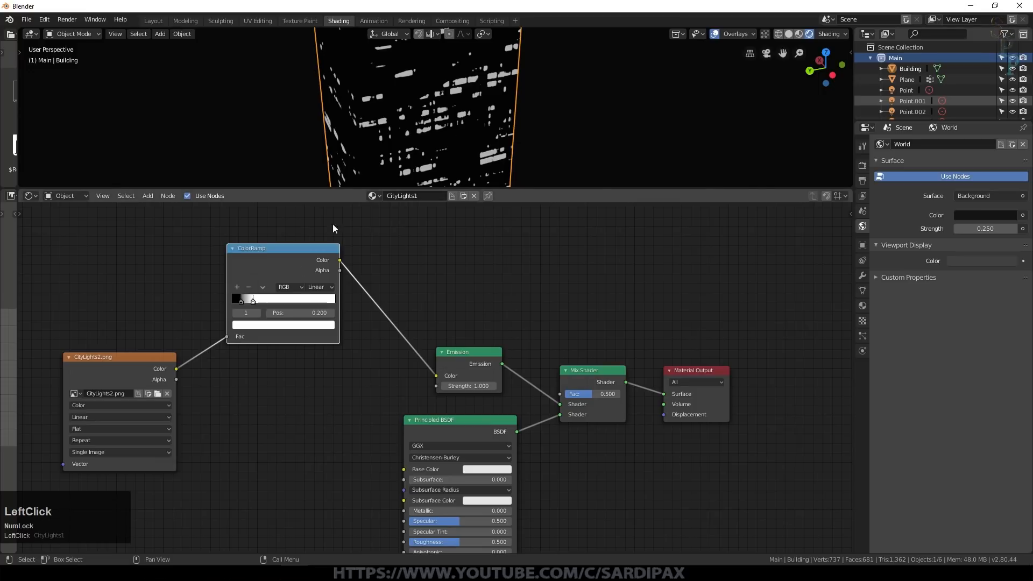
Reconnect the CityLights2.png Color directly to the Emission Color, and route the ColorRamp Color into the Mix Shader's Fac
{"action": "left_click_drag", "start_coordinate": [176, 369], "coordinate": [436, 375]}
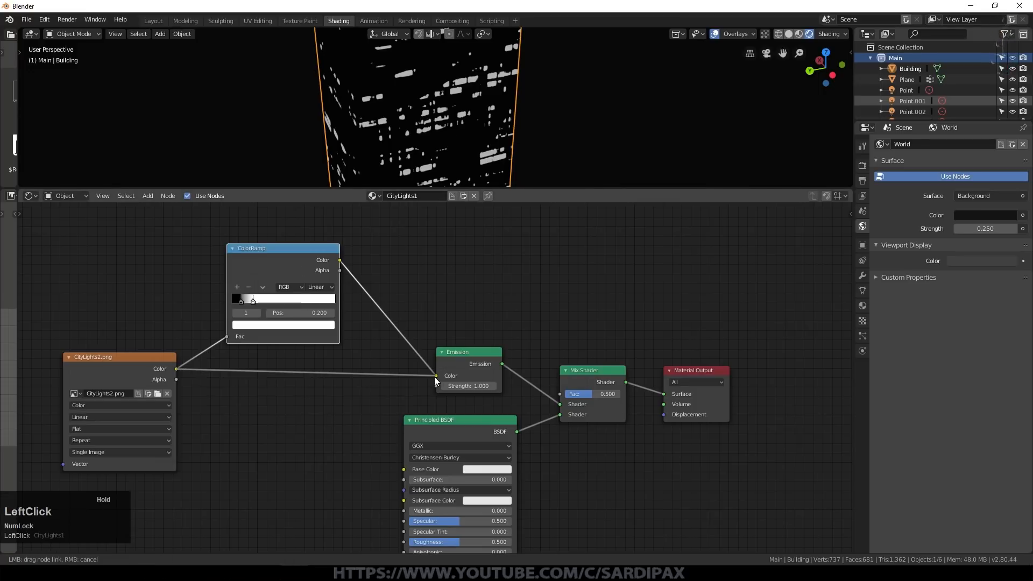
{"action": "left_click_drag", "start_coordinate": [340, 260], "coordinate": [595, 322]}
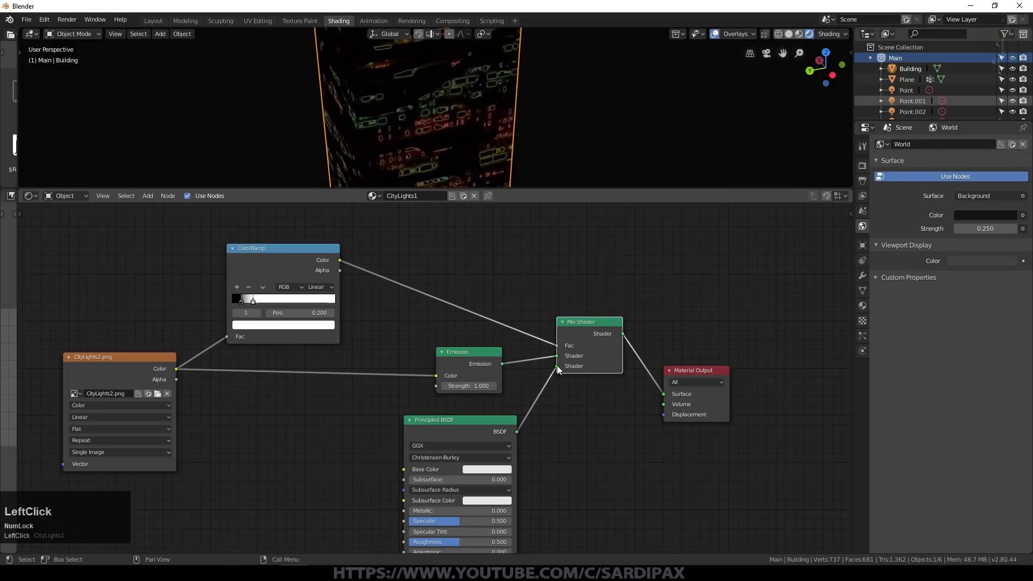
Flip the ColorRamp and move its black stop to the far end of the gradient
{"action": "left_click", "coordinate": [263, 287]}
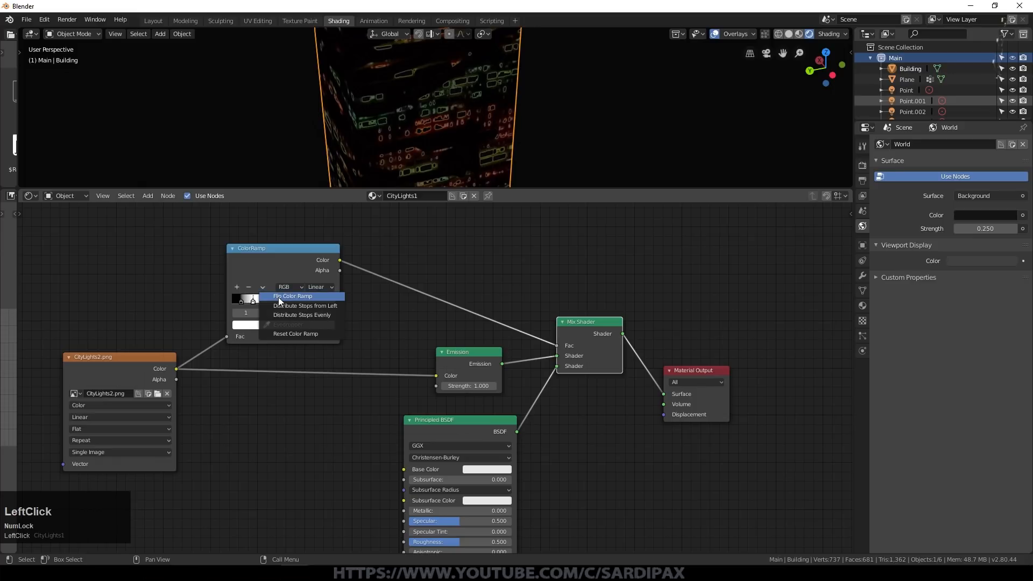
{"action": "left_click", "coordinate": [278, 297]}
{"action": "left_click_drag", "start_coordinate": [311, 299], "coordinate": [335, 302]}
Set the ColorRamp interpolation to B-Spline and its white stop to position 0.182
{"action": "left_click", "coordinate": [319, 287]}
{"action": "left_click", "coordinate": [327, 295]}
{"action": "mouse_move", "coordinate": [256, 301]}
{"action": "left_mouse_down"}
{"action": "mouse_move", "coordinate": [316, 301]}
{"action": "mouse_move", "coordinate": [251, 300]}
{"action": "left_mouse_up"}
Examine the window lights on the building's different sides from near and far in the rendered view
{"action": "middle_click_drag", "start_coordinate": [478, 148], "coordinate": [476, 139]}
{"action": "scroll", "coordinate": [478, 142], "scroll_direction": "up", "scroll_amount": 2}
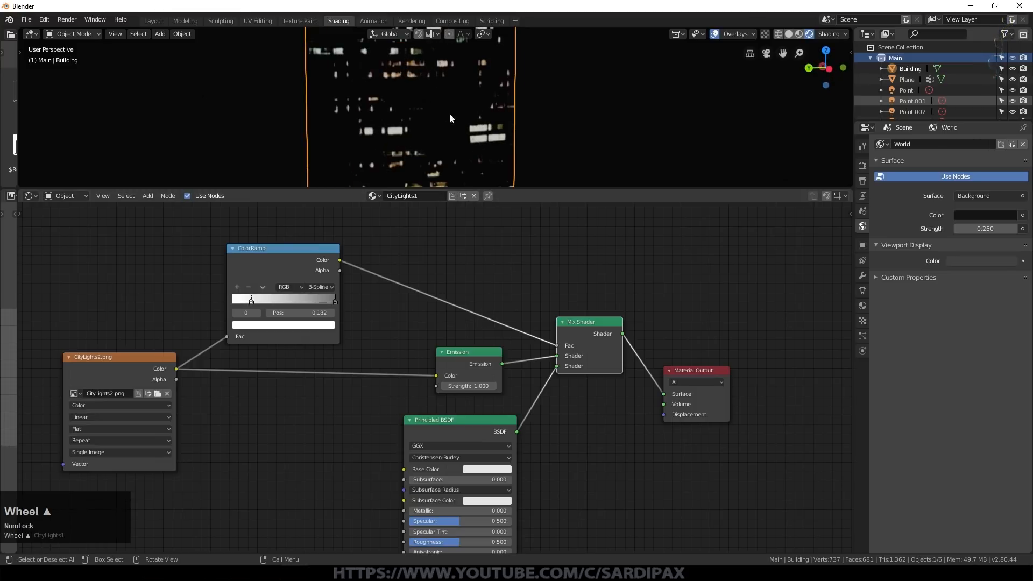
{"action": "middle_click_drag", "start_coordinate": [548, 131], "coordinate": [579, 172]}
{"action": "scroll", "coordinate": [575, 172], "scroll_direction": "down", "scroll_amount": 2}
{"action": "scroll", "coordinate": [571, 176], "scroll_direction": "down", "scroll_amount": 2}
{"action": "middle_click_drag", "start_coordinate": [478, 109], "coordinate": [321, 98]}
{"action": "scroll", "coordinate": [386, 105], "scroll_direction": "down", "scroll_amount": 2}
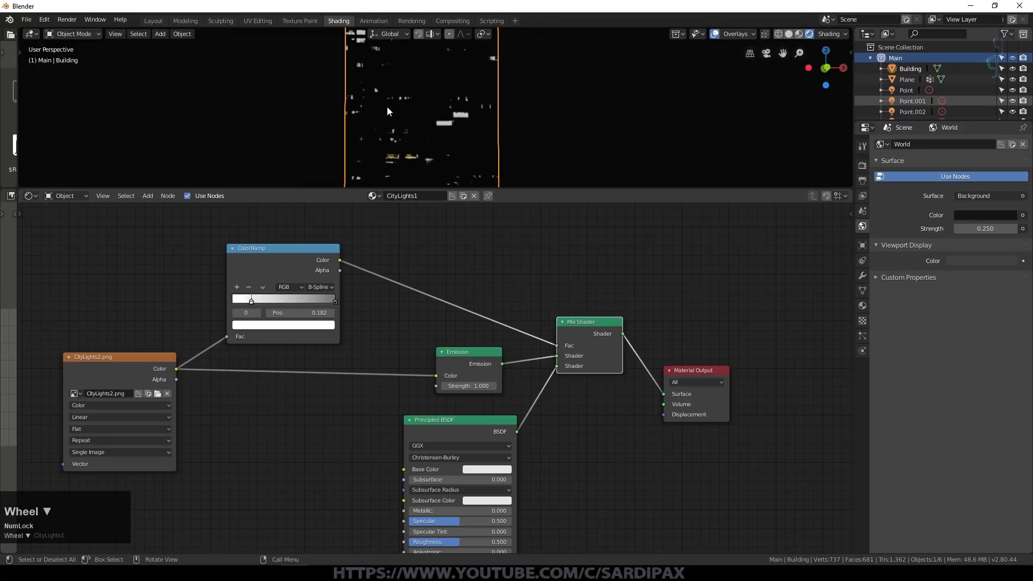
{"action": "middle_click_drag", "start_coordinate": [468, 123], "coordinate": [515, 149]}
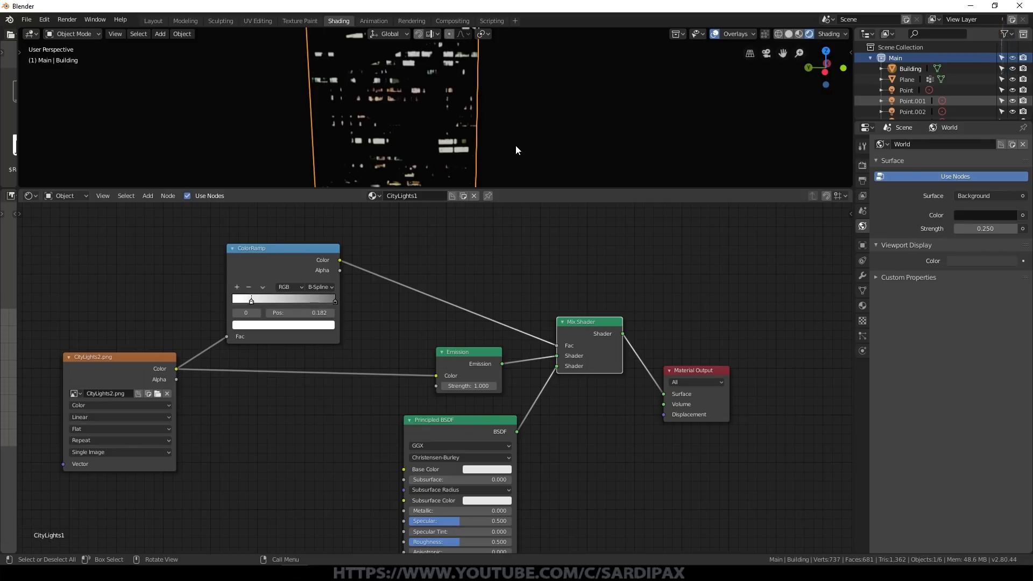
{"action": "scroll", "coordinate": [439, 137], "scroll_direction": "down", "scroll_amount": 4}
{"action": "middle_click_drag", "start_coordinate": [439, 137], "coordinate": [414, 125]}
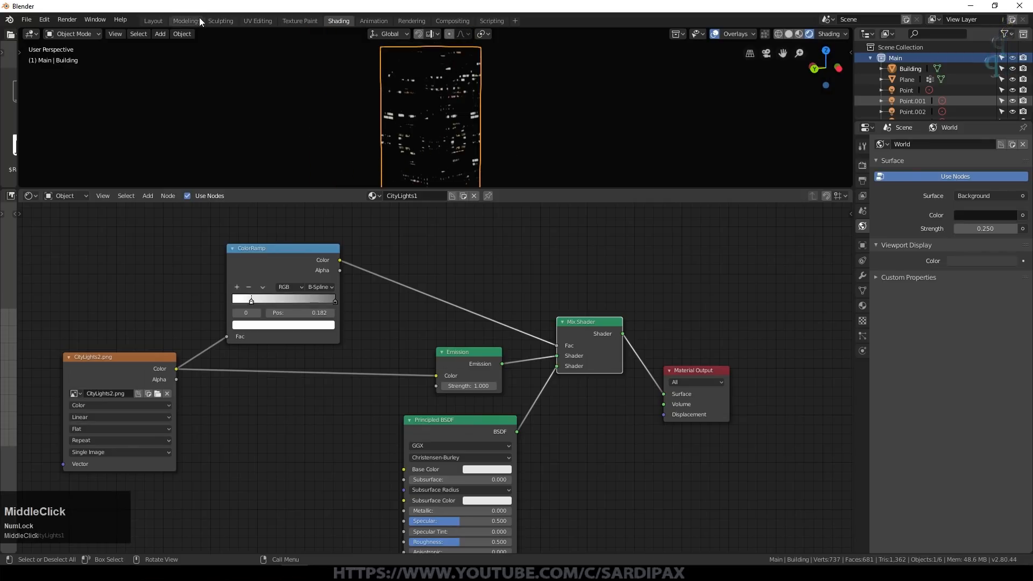
Switch to the Modeling workspace, show the building in LookDev shading, and return it to Object Mode
{"action": "left_click", "coordinate": [196, 21]}
{"action": "mouse_move", "coordinate": [462, 171]}
{"action": "middle_mouse_down"}
{"action": "mouse_move", "coordinate": [489, 203]}
{"action": "mouse_move", "coordinate": [506, 189]}
{"action": "middle_mouse_up"}
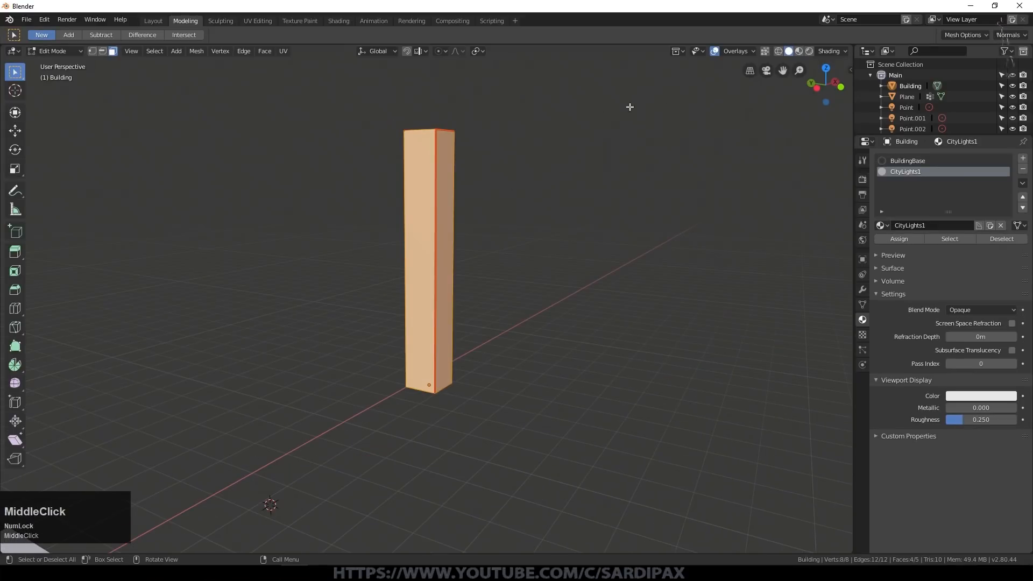
{"action": "left_click", "coordinate": [799, 52]}
{"action": "middle_click_drag", "start_coordinate": [581, 188], "coordinate": [512, 201]}
{"action": "key", "text": "Tab"}
Set the viewport display color of the BuildingBase material to near black and that of CityLights1 to grey
{"action": "left_click", "coordinate": [907, 163]}
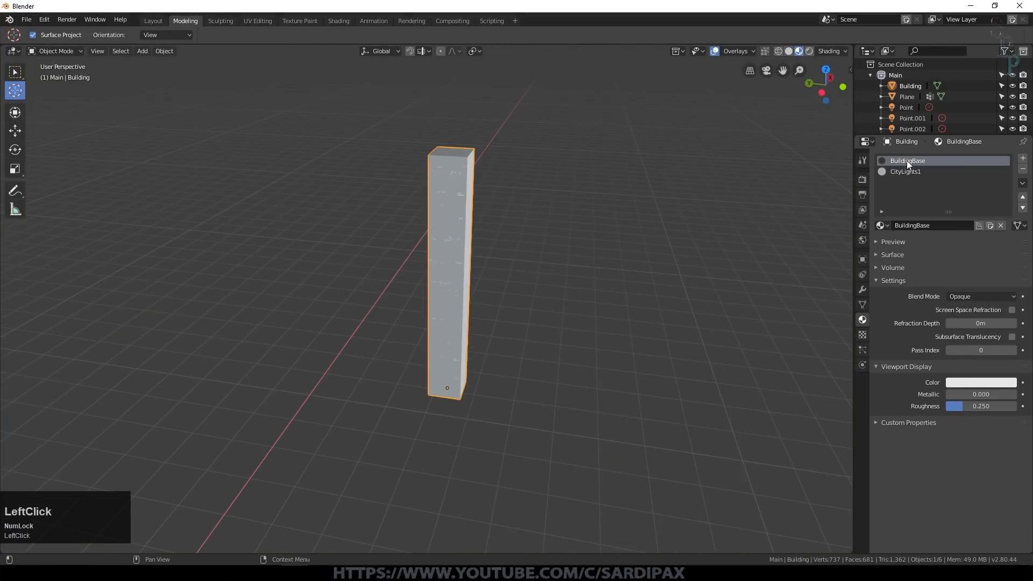
{"action": "left_click", "coordinate": [980, 382]}
{"action": "left_click_drag", "start_coordinate": [1007, 237], "coordinate": [1009, 299]}
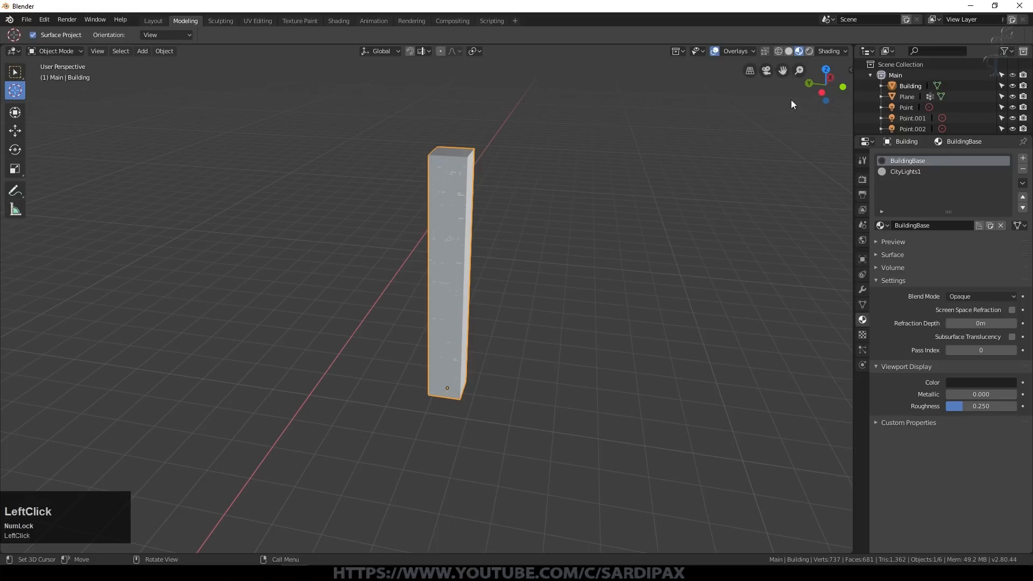
{"action": "left_click", "coordinate": [789, 53]}
{"action": "left_click", "coordinate": [799, 51]}
{"action": "left_click", "coordinate": [894, 172]}
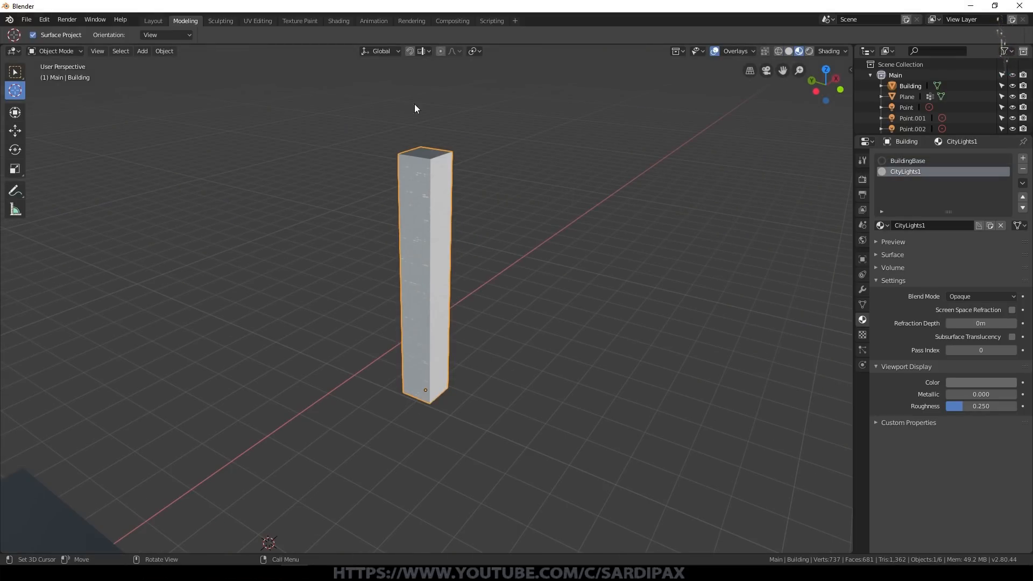
Add a third material named Flashing Light to the building and set its viewport display color to orange-red
{"action": "left_click", "coordinate": [1023, 160]}
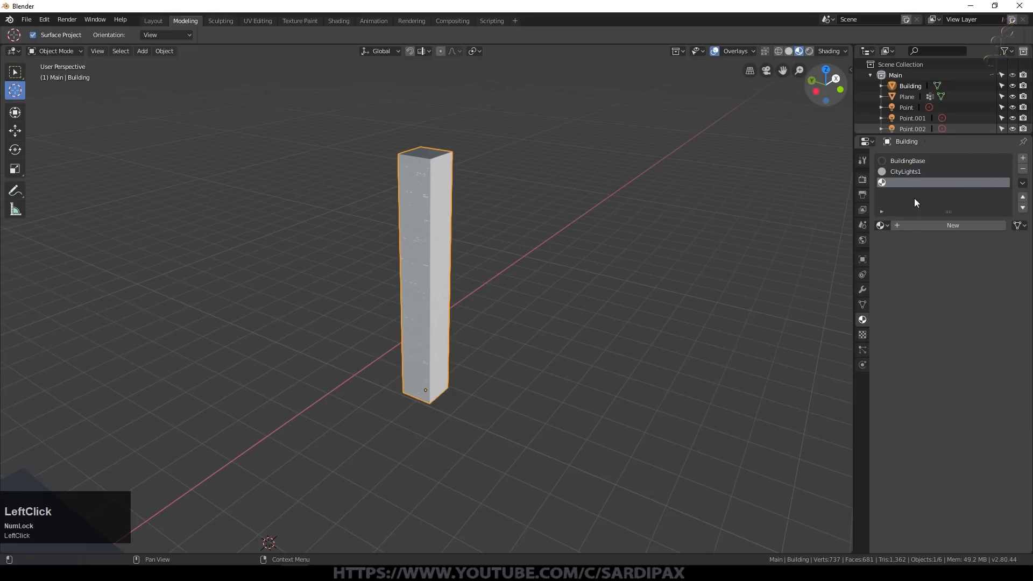
{"action": "left_click", "coordinate": [901, 226]}
{"action": "left_click", "coordinate": [914, 223]}
{"action": "type", "text": "Flashing Light"}
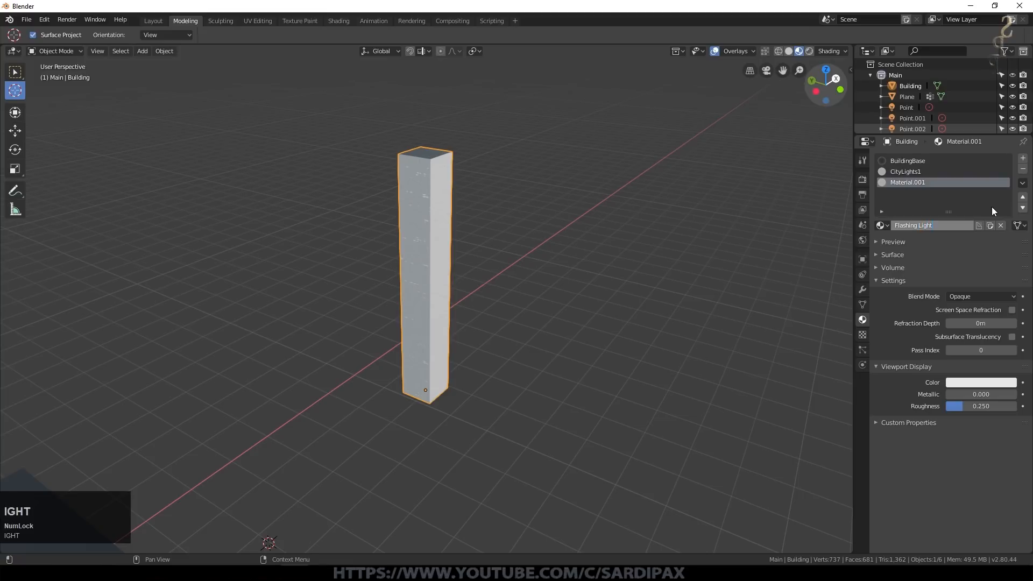
{"action": "key", "text": "Return"}
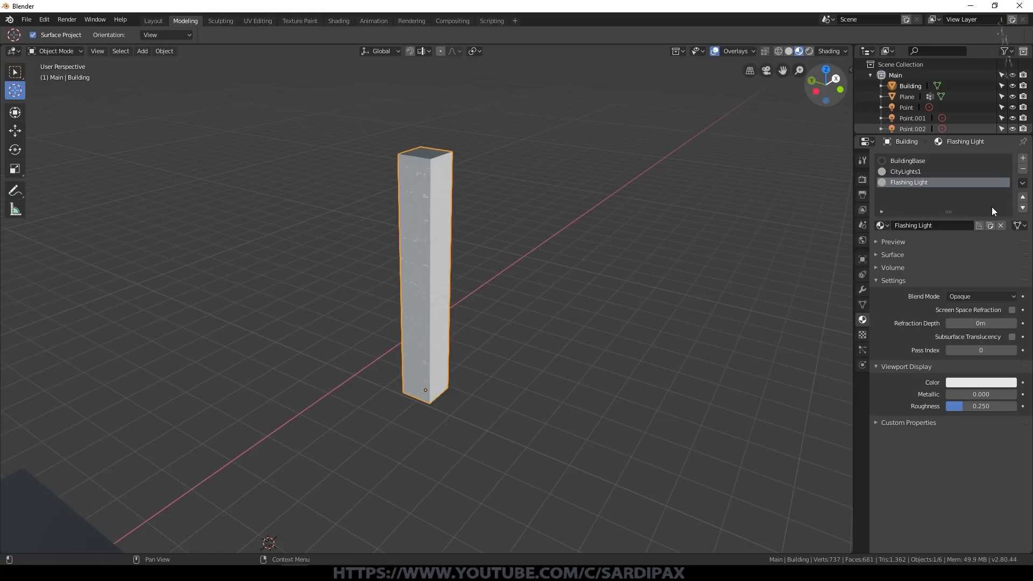
{"action": "left_click", "coordinate": [968, 381]}
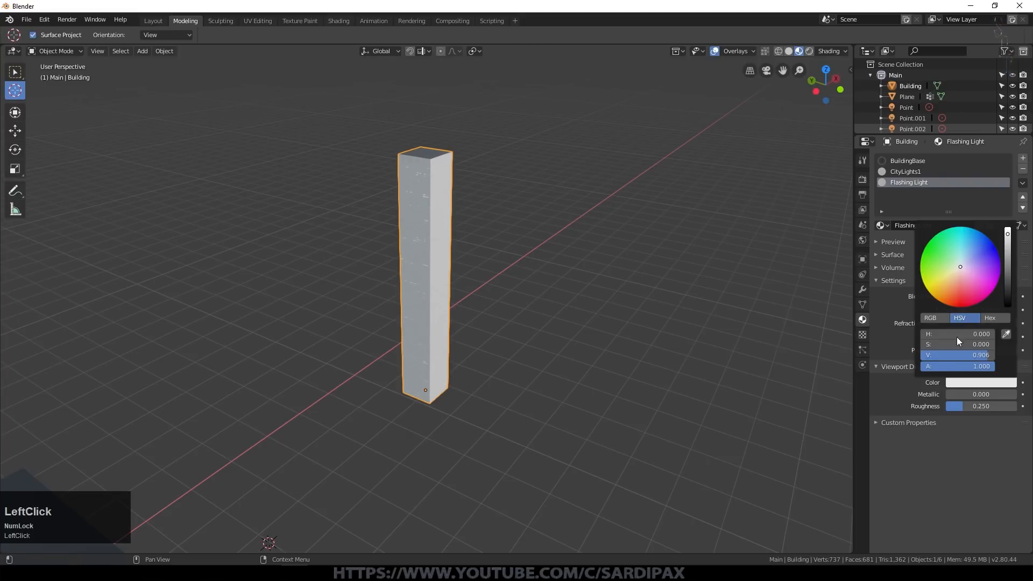
{"action": "left_click", "coordinate": [949, 306]}
Duplicate the building and move the copy along the X axis beside the original
{"action": "key", "text": "shift+d"}
{"action": "key", "text": "Escape"}
{"action": "key", "text": "g"}
{"action": "key", "text": "x"}
{"action": "left_click", "coordinate": [618, 290]}
{"action": "middle_click_drag", "start_coordinate": [618, 289], "coordinate": [537, 287]}
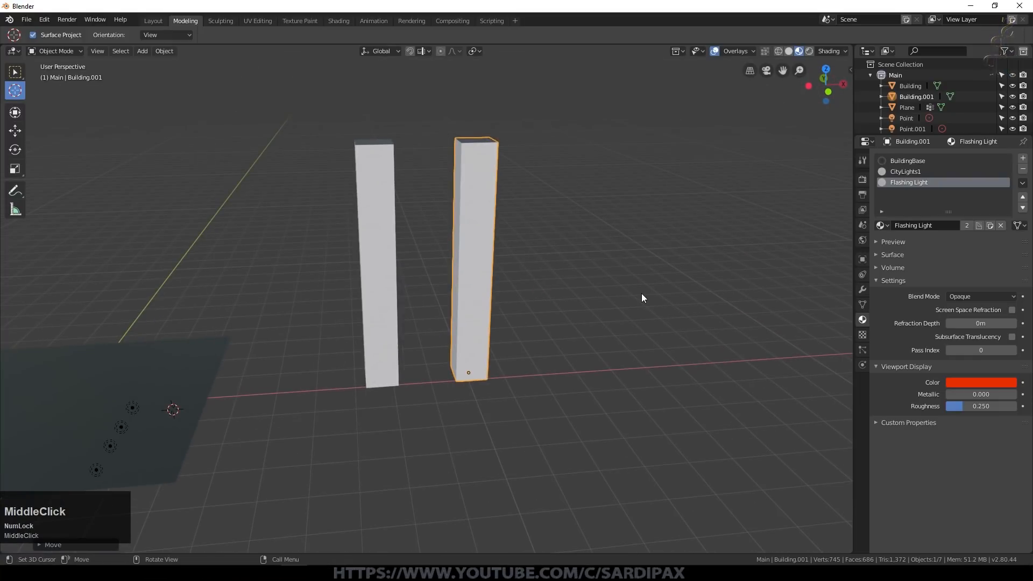
Scale the copied building along the X axis to roughly three times its width
{"action": "key", "text": "s"}
{"action": "key", "text": "x"}
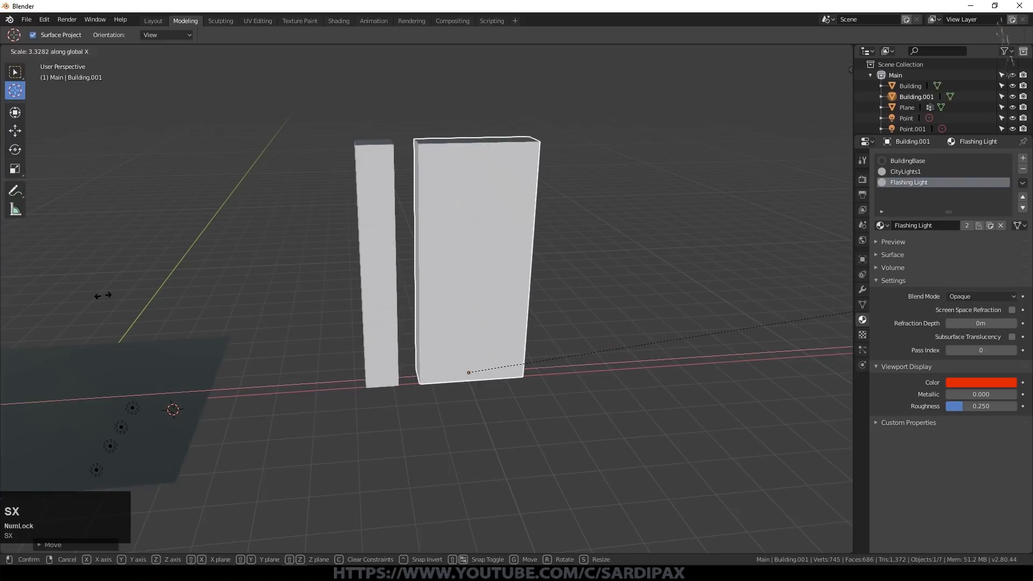
{"action": "left_click", "coordinate": [161, 300]}
{"action": "scroll", "coordinate": [599, 267], "scroll_direction": "down", "scroll_amount": 3}
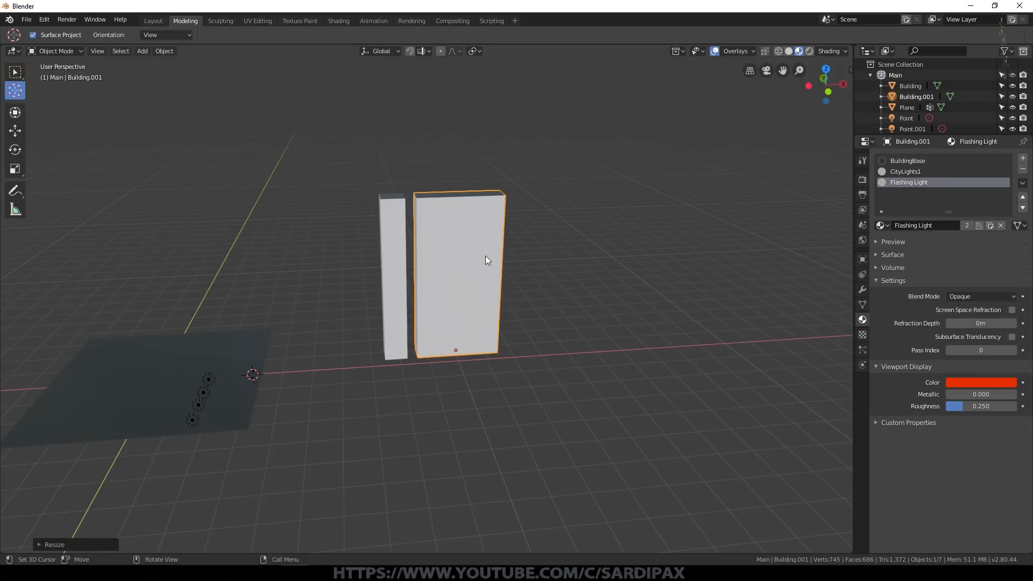
Duplicate the narrow tower and move the copy along the X axis to the far side of the wide building
{"action": "key", "text": "g"}
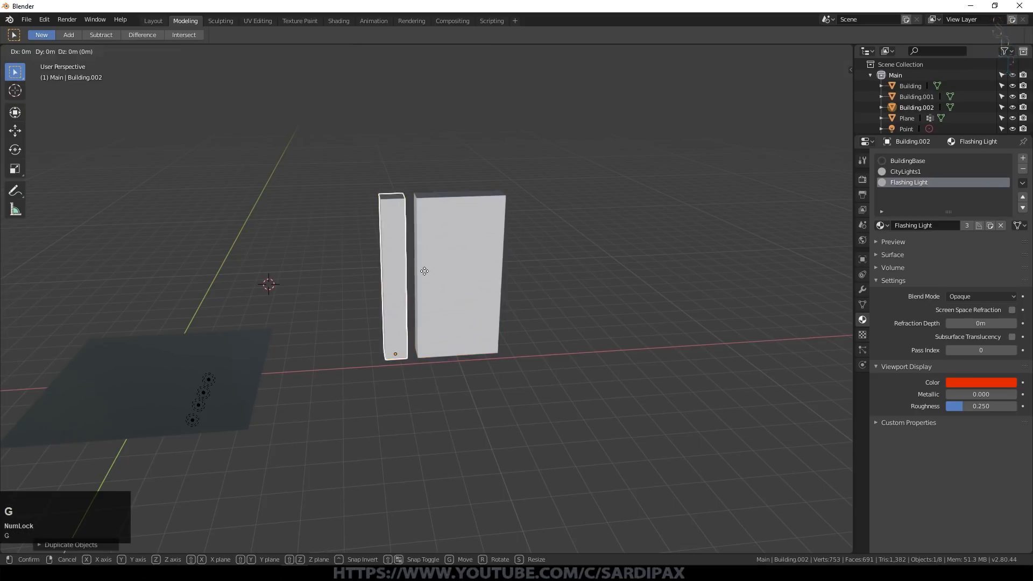
{"action": "key", "text": "x"}
{"action": "left_click", "coordinate": [576, 244]}
Extrude the new tower's top face, raise it along Z, and shrink it into a pyramid-shaped roof with a small flat tip
{"action": "key", "text": "Tab"}
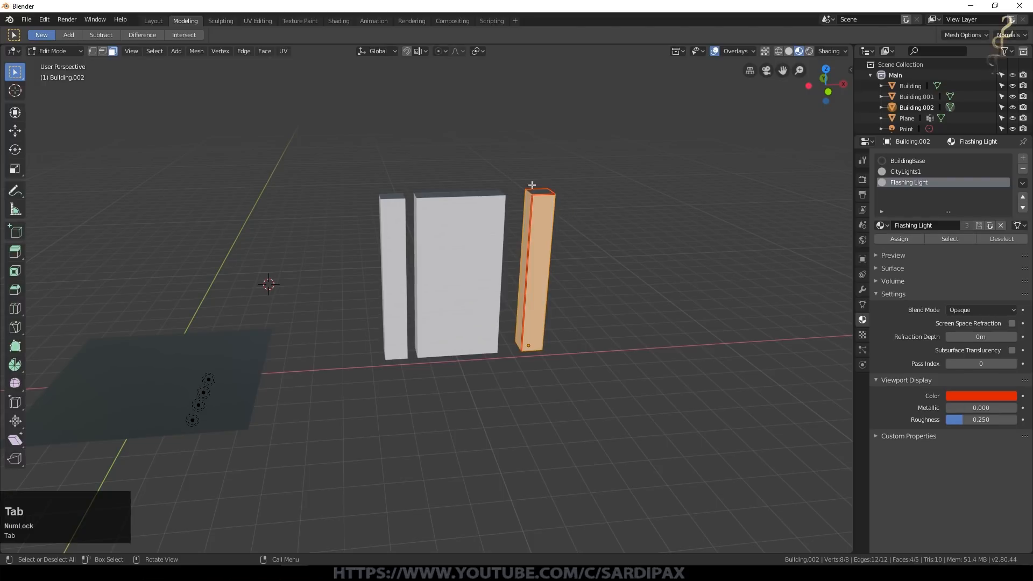
{"action": "scroll", "coordinate": [557, 281], "scroll_direction": "up", "scroll_amount": 2}
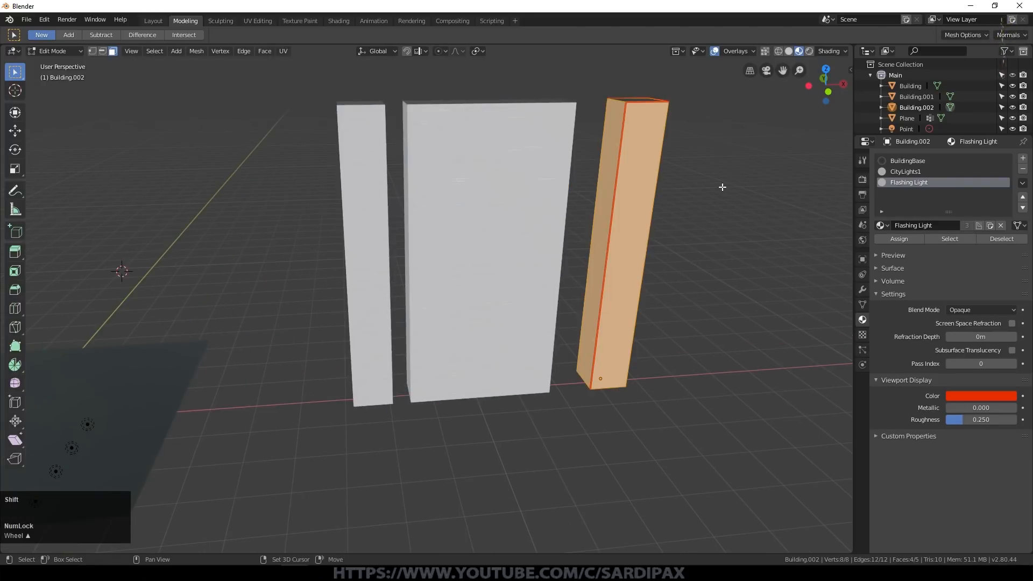
{"action": "middle_click_drag", "start_coordinate": [597, 301], "coordinate": [602, 369]}
{"action": "scroll", "coordinate": [592, 364], "scroll_direction": "up", "scroll_amount": 4}
{"action": "left_click", "coordinate": [540, 351]}
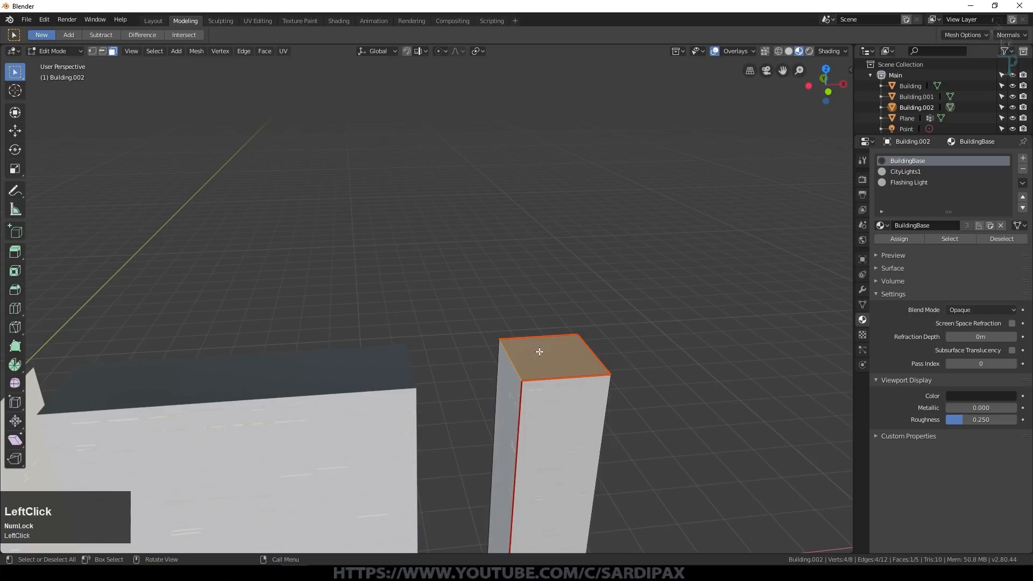
{"action": "key", "text": "e"}
{"action": "right_click", "coordinate": [680, 359]}
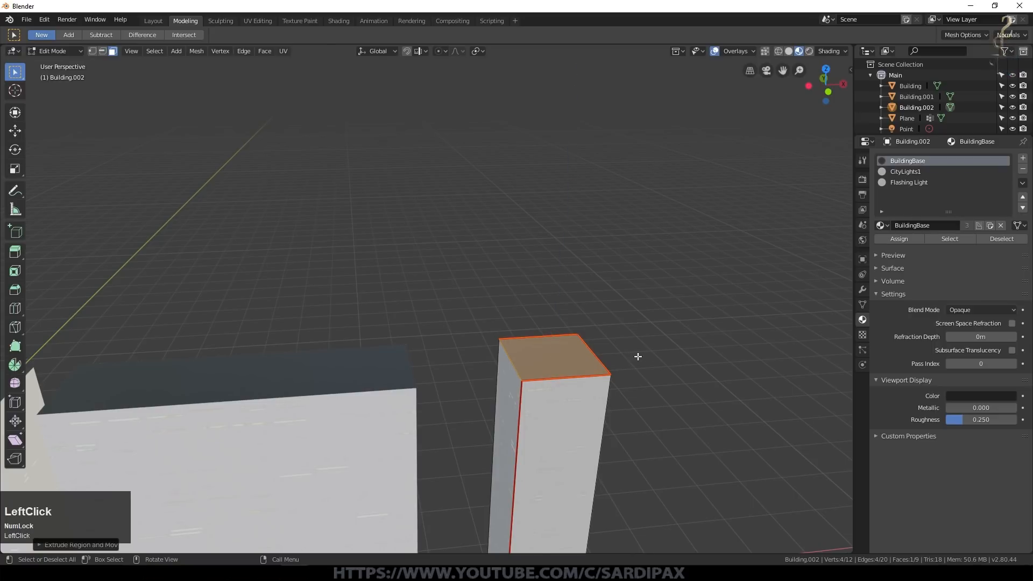
{"action": "key", "text": "g"}
{"action": "key", "text": "z"}
{"action": "left_click", "coordinate": [745, 306]}
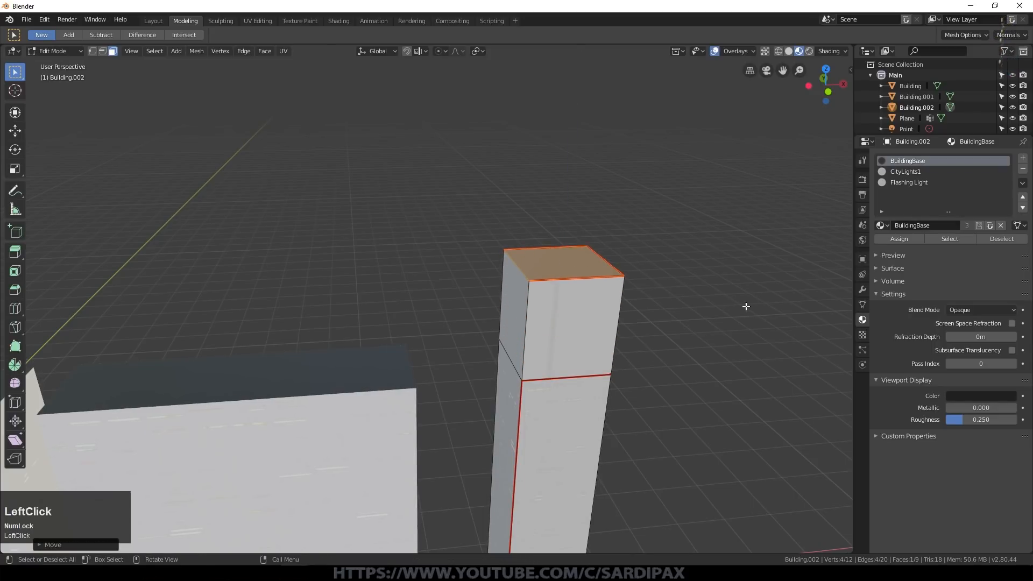
{"action": "key", "text": "s"}
{"action": "left_click", "coordinate": [591, 263]}
Extrude the roof's small tip face and raise it along Z to form a thin spire
{"action": "key", "text": "e"}
{"action": "left_click", "coordinate": [588, 264]}
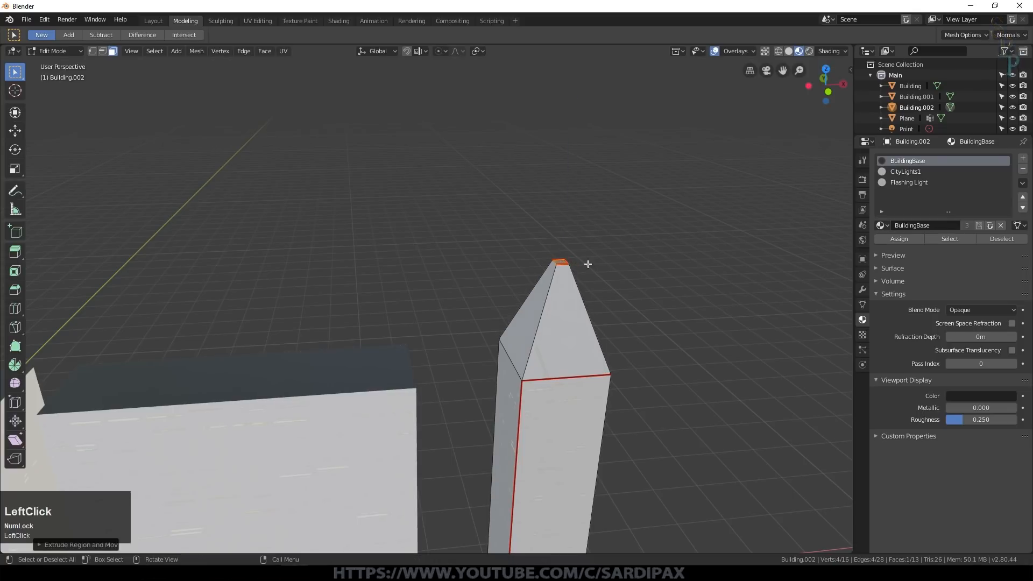
{"action": "key", "text": "g"}
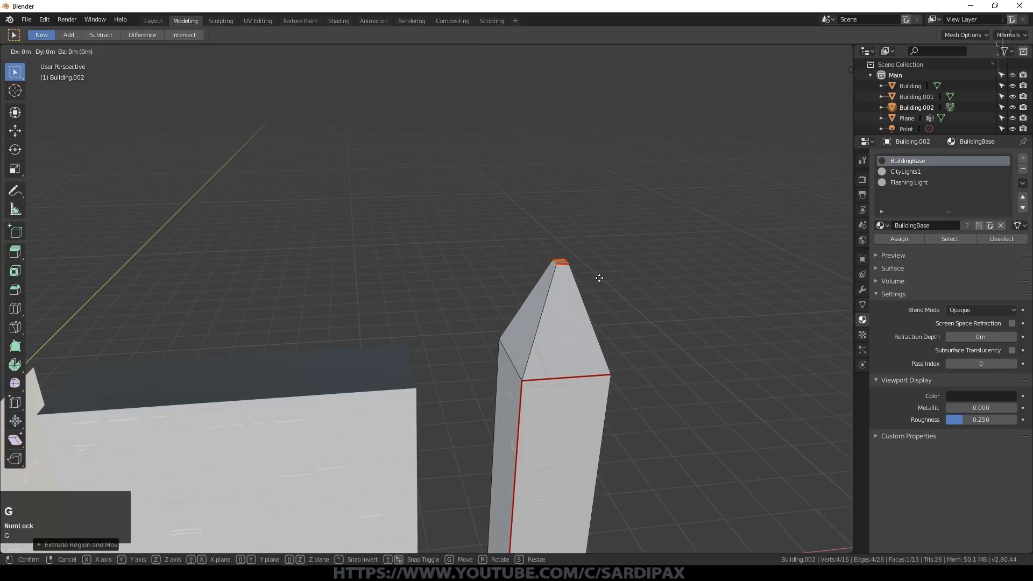
{"action": "key", "text": "z"}
{"action": "left_click", "coordinate": [609, 201]}
Extrude the spire's top face slightly upward and scale it to about 0.3 to form a tapered tip
{"action": "key", "text": "e"}
{"action": "left_click", "coordinate": [610, 201]}
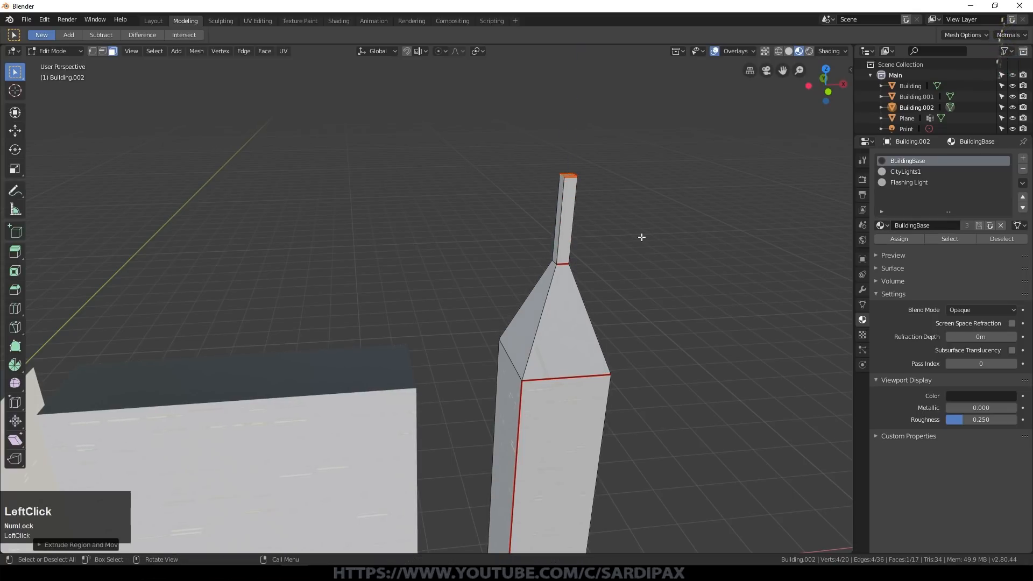
{"action": "key", "text": "s"}
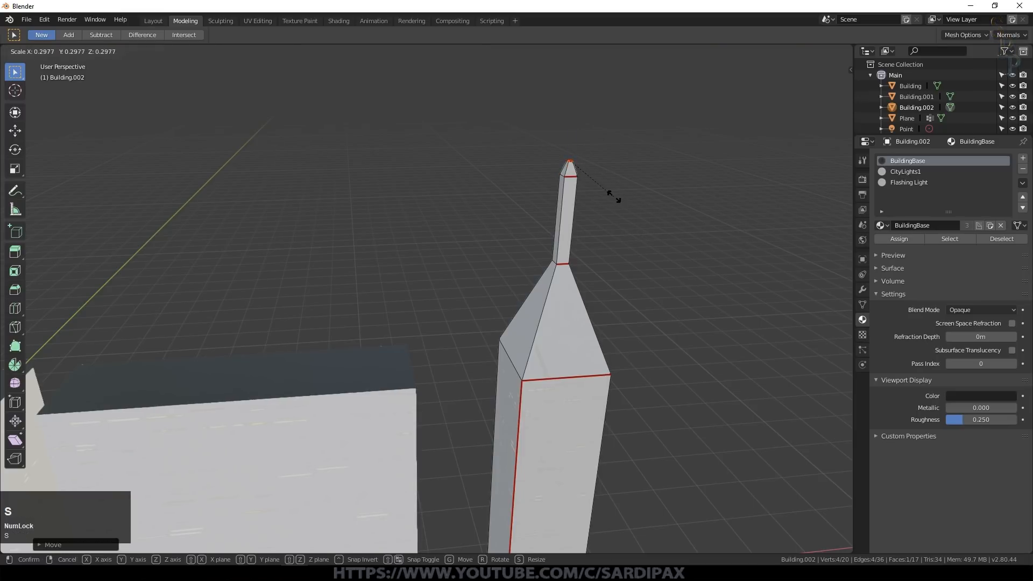
{"action": "left_click", "coordinate": [613, 196]}
Grow the selection to the whole spire and thin it to about 0.4 in X and Y, keeping its height
{"action": "key", "text": "ctrl+KP_Add"}
{"action": "key", "text": "ctrl+KP_Add"}
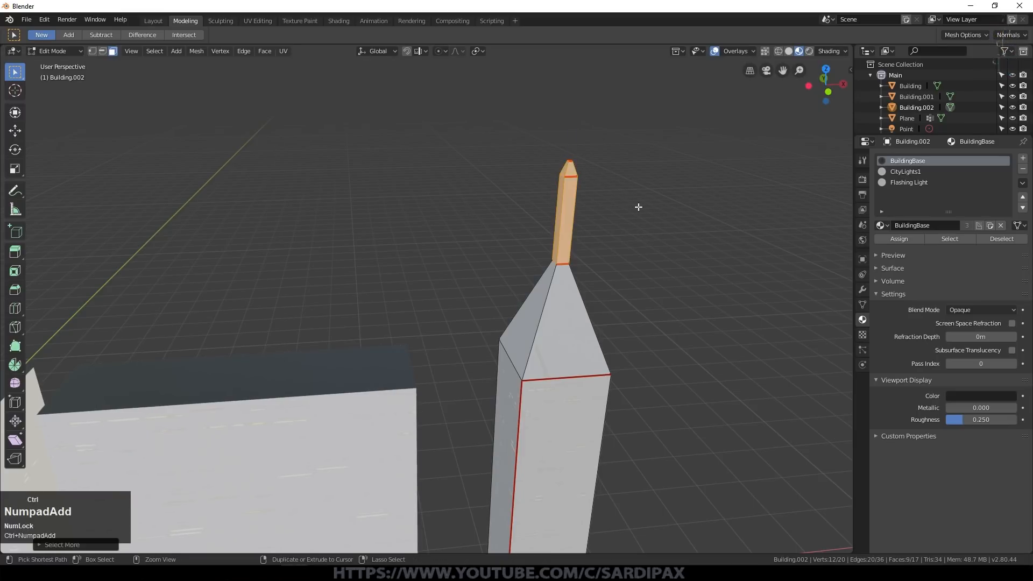
{"action": "key", "text": "s"}
{"action": "key", "text": "shift+z"}
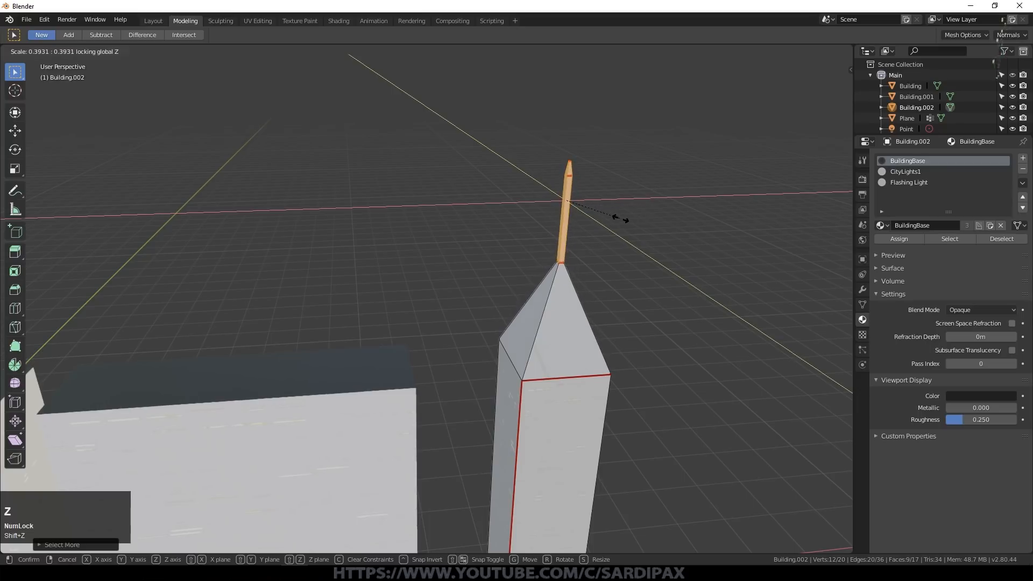
{"action": "left_click", "coordinate": [614, 219]}
Reduce the selection to the spire's top face, adjust it along Z, and leave mesh editing
{"action": "key", "text": "ctrl+KP_Subtract"}
{"action": "key", "text": "ctrl+KP_Subtract"}
{"action": "key", "text": "g"}
{"action": "key", "text": "z"}
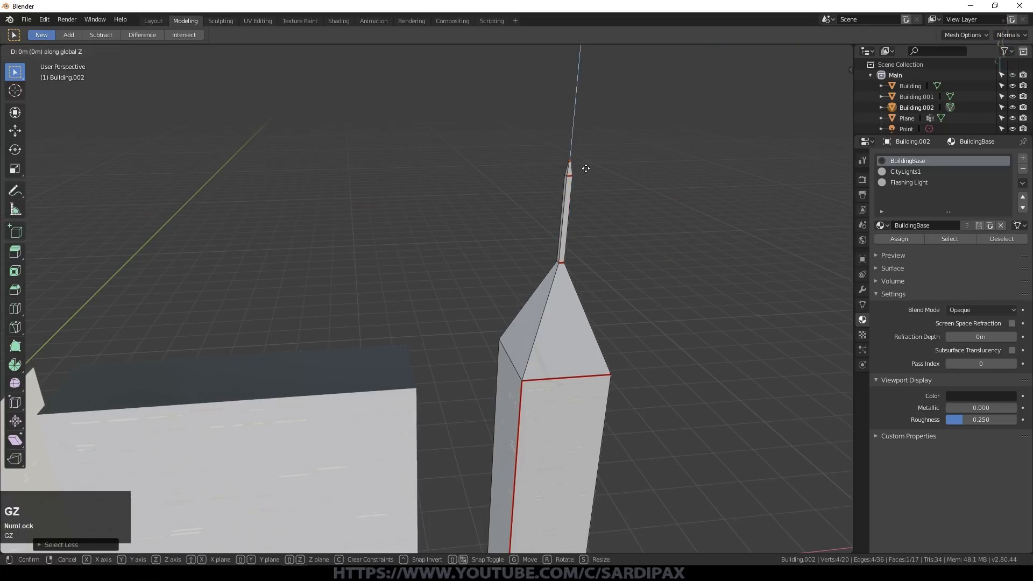
{"action": "left_click", "coordinate": [588, 175]}
{"action": "key", "text": "Tab"}
Duplicate the plain narrow tower, move the copy along X to its free side, and widen it in X and Y only
{"action": "scroll", "coordinate": [388, 251], "scroll_direction": "down", "scroll_amount": 3}
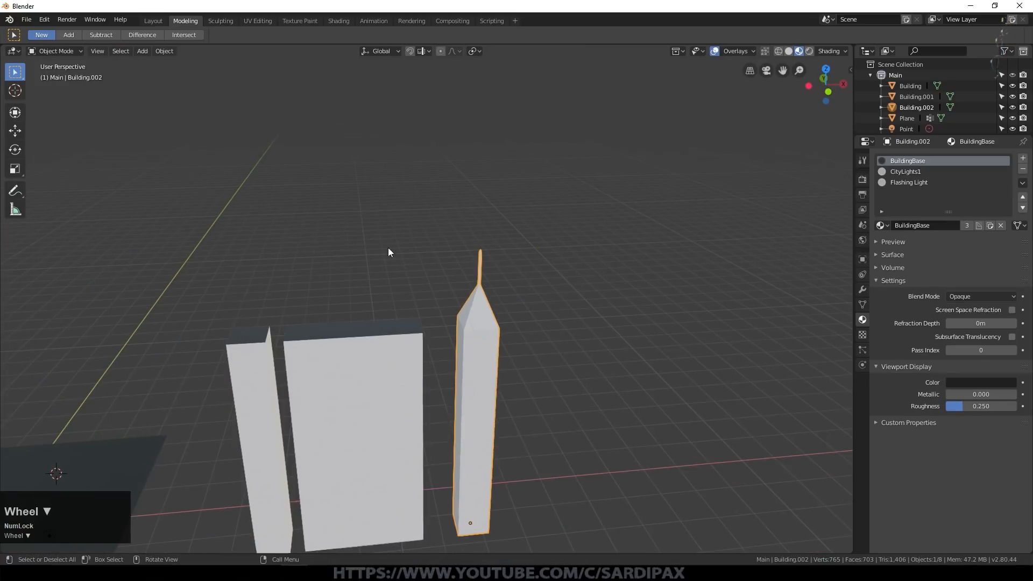
{"action": "middle_click_drag", "start_coordinate": [528, 338], "coordinate": [431, 327]}
{"action": "middle_click_drag", "start_coordinate": [458, 331], "coordinate": [538, 317]}
{"action": "left_click", "coordinate": [336, 350]}
{"action": "key", "text": "shift+d"}
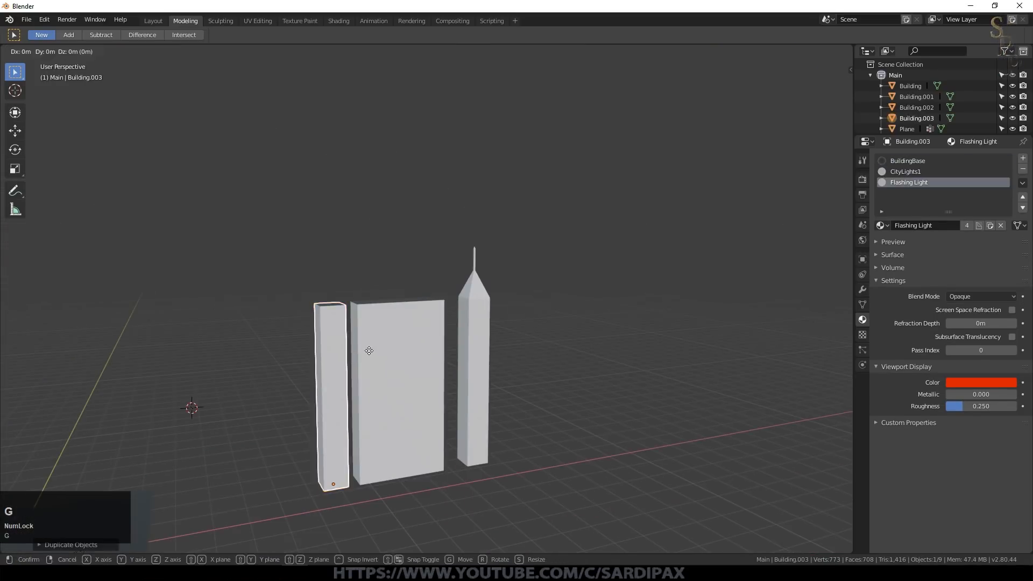
{"action": "key", "text": "x"}
{"action": "left_click", "coordinate": [322, 347]}
{"action": "key", "text": "s"}
{"action": "key", "text": "shift+z"}
{"action": "left_click", "coordinate": [593, 309]}
Duplicate the plain narrow tower and move the copy along Y so it stands in front of the row
{"action": "middle_click_drag", "start_coordinate": [270, 294], "coordinate": [313, 351]}
{"action": "left_click", "coordinate": [337, 389]}
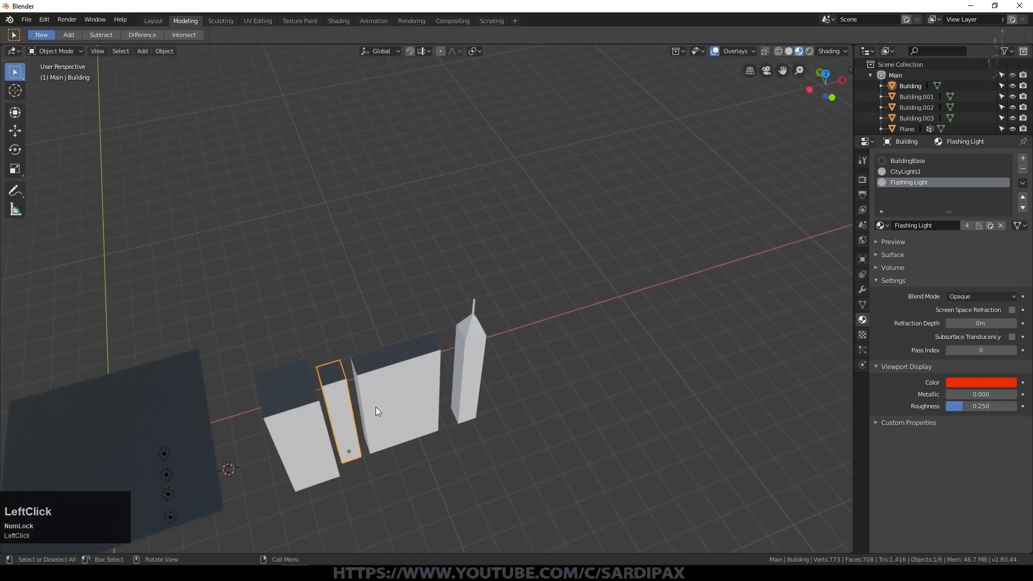
{"action": "key", "text": "shift+d"}
{"action": "key", "text": "z"}
{"action": "key", "text": "y"}
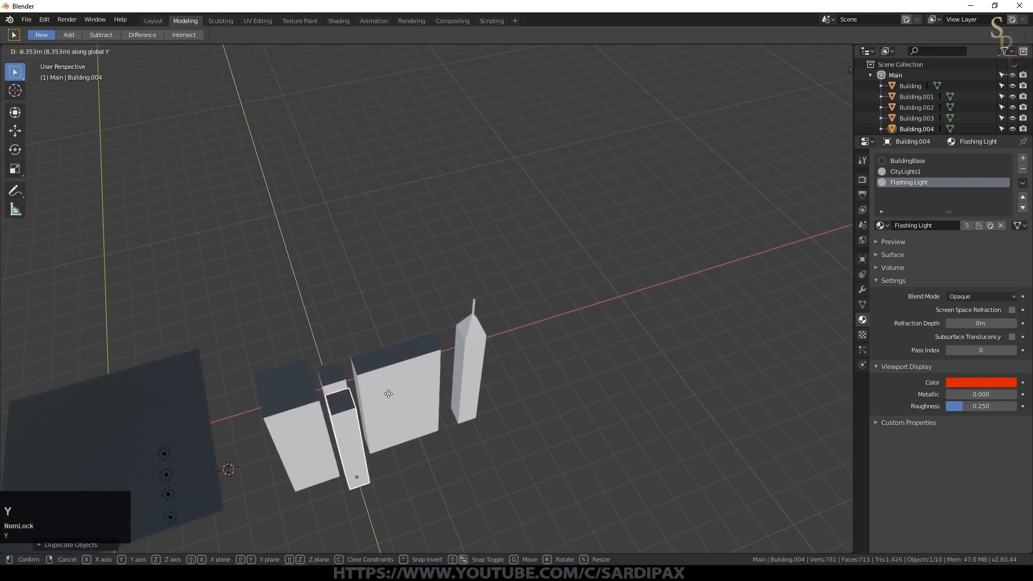
{"action": "left_click", "coordinate": [313, 369]}
{"action": "middle_click_drag", "start_coordinate": [426, 370], "coordinate": [393, 332]}
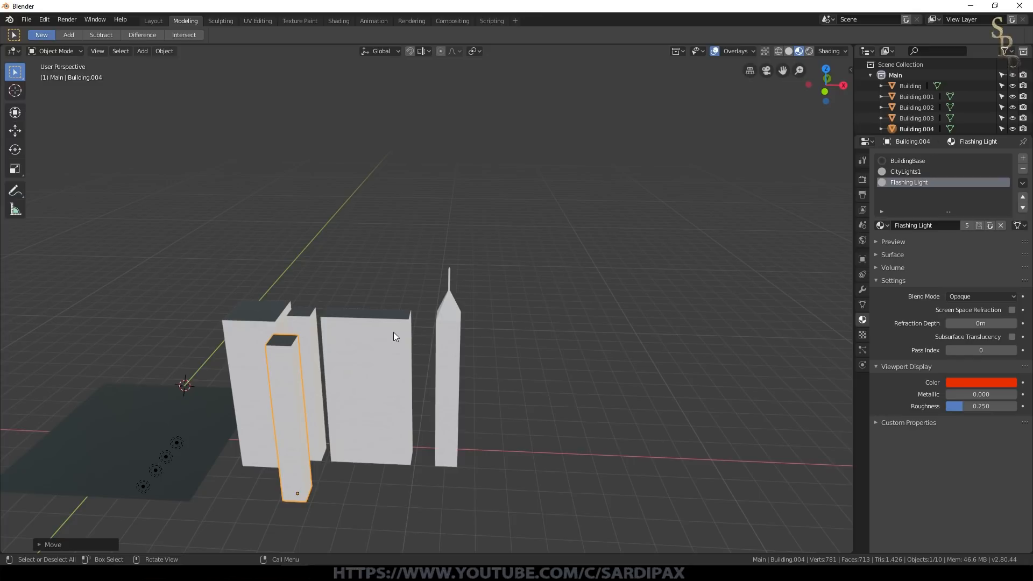
{"action": "left_click", "coordinate": [352, 342]}
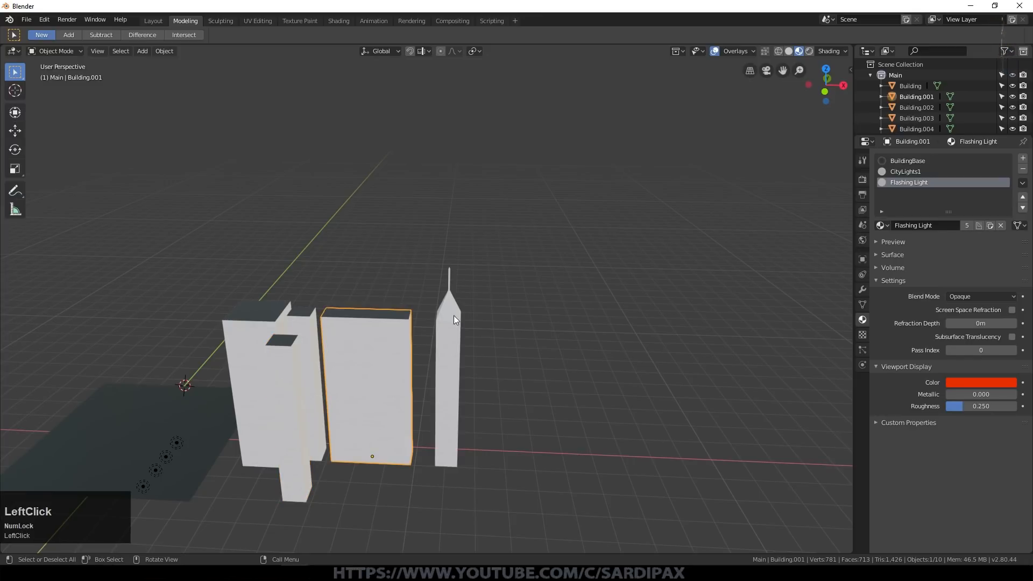
{"action": "left_click", "coordinate": [452, 316]}
{"action": "left_click", "coordinate": [372, 335]}
{"action": "left_click", "coordinate": [302, 315], "text": "shift"}
{"action": "left_click", "coordinate": [272, 334]}
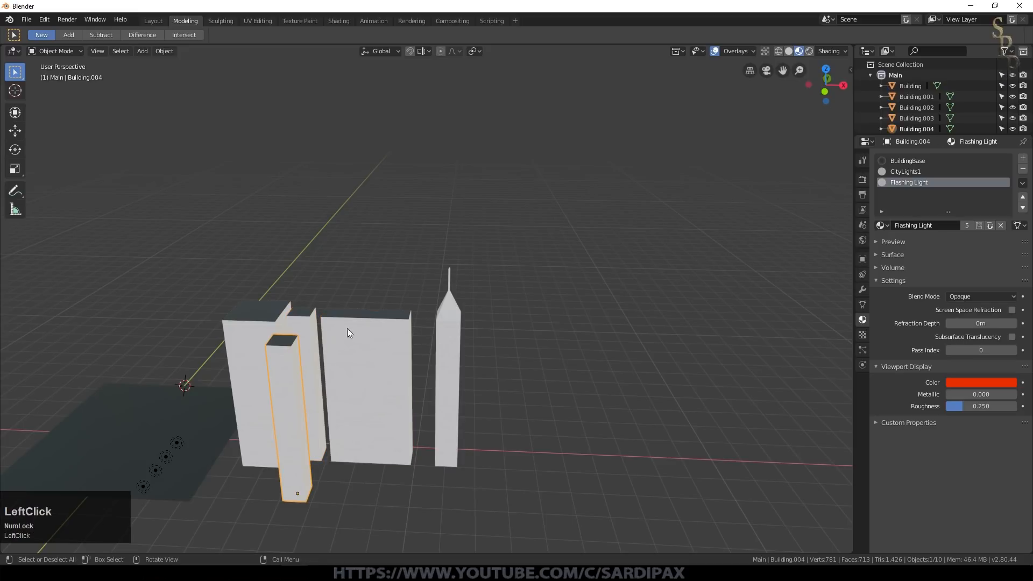
Scale the spired tower up uniformly so it rises above the other buildings
{"action": "left_click", "coordinate": [450, 328]}
{"action": "key", "text": "s"}
{"action": "left_click", "coordinate": [425, 280]}
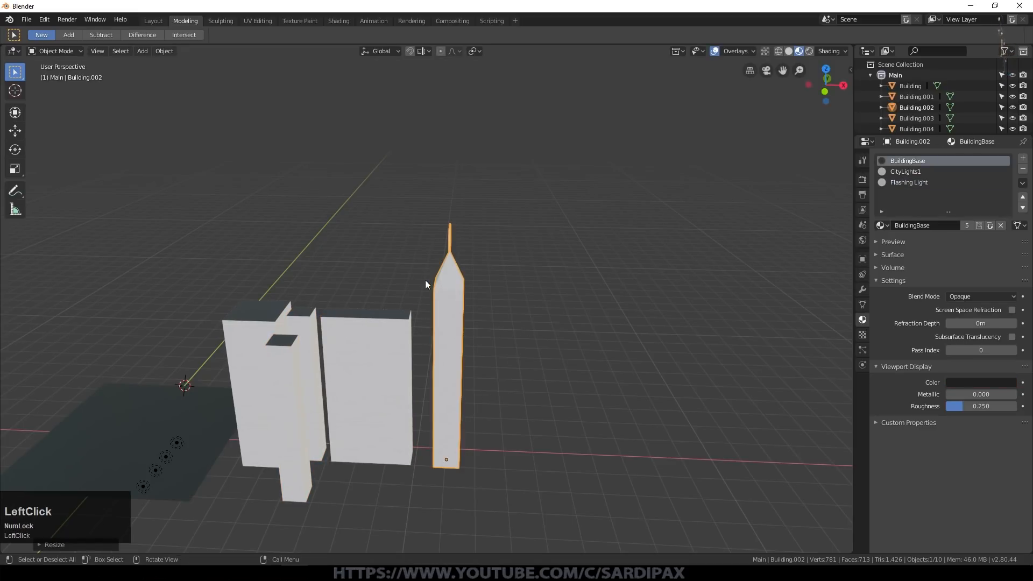
Duplicate all five buildings and place the copies in line beyond the spired tower
{"action": "left_click", "coordinate": [379, 317]}
{"action": "left_click", "coordinate": [322, 331], "text": "shift"}
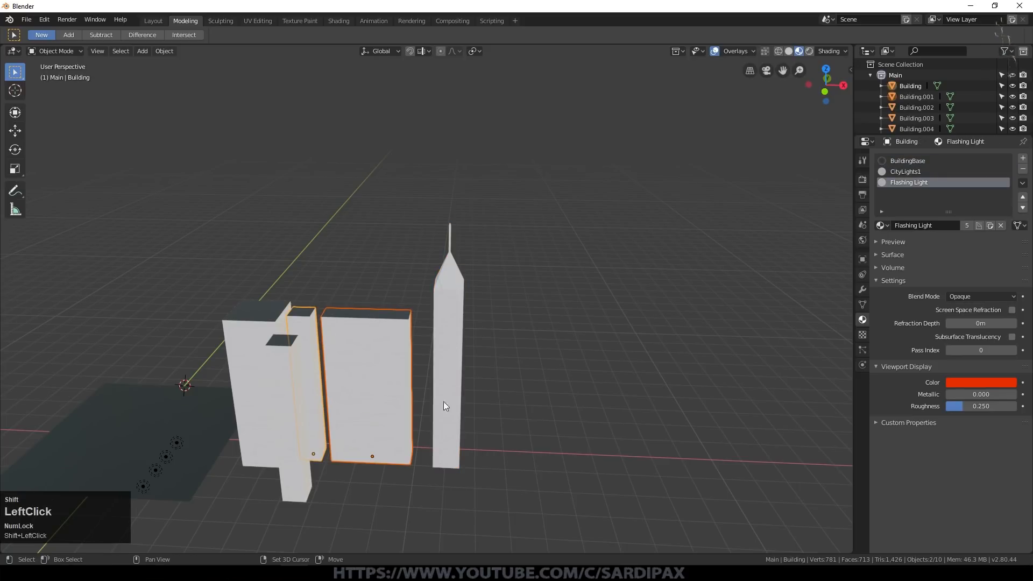
{"action": "left_click", "coordinate": [280, 356], "text": "shift"}
{"action": "left_click", "coordinate": [280, 327], "text": "shift"}
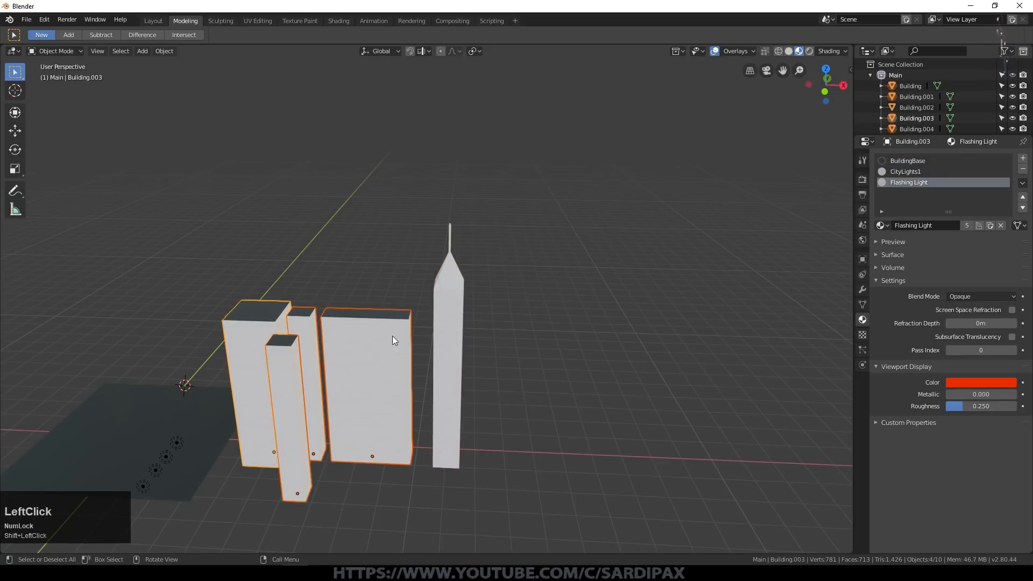
{"action": "left_click", "coordinate": [438, 343], "text": "shift"}
{"action": "key", "text": "shift+d"}
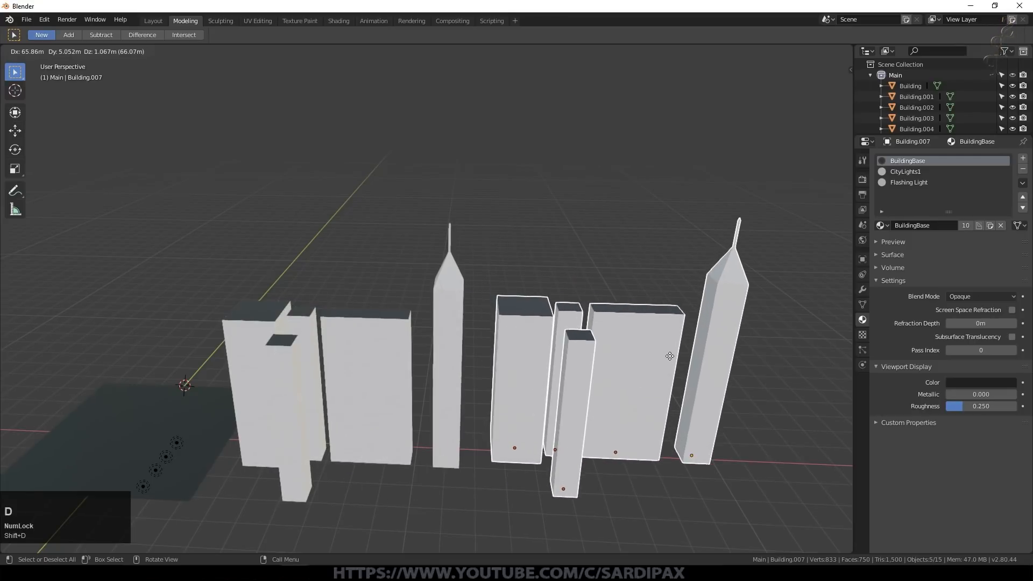
{"action": "left_click", "coordinate": [661, 364]}
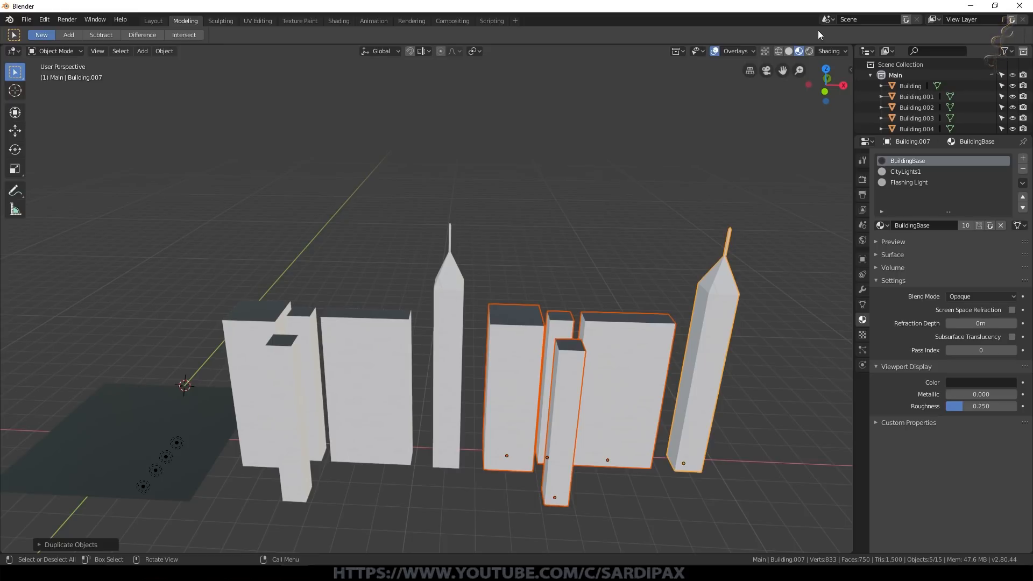
Check the buildings' window lights in rendered shading and switch the viewport to solid shading
{"action": "left_click", "coordinate": [808, 52]}
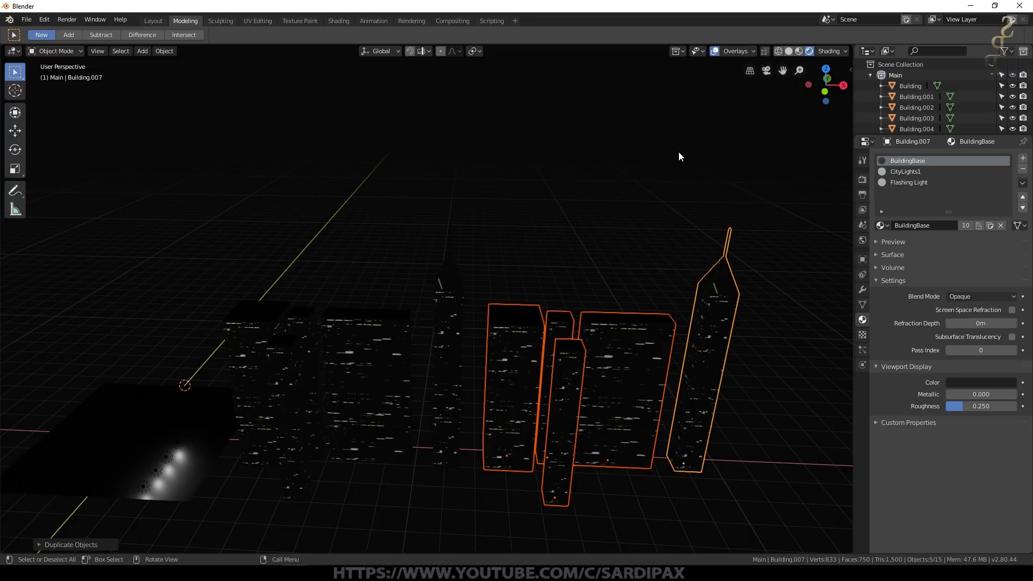
{"action": "left_click", "coordinate": [788, 52]}
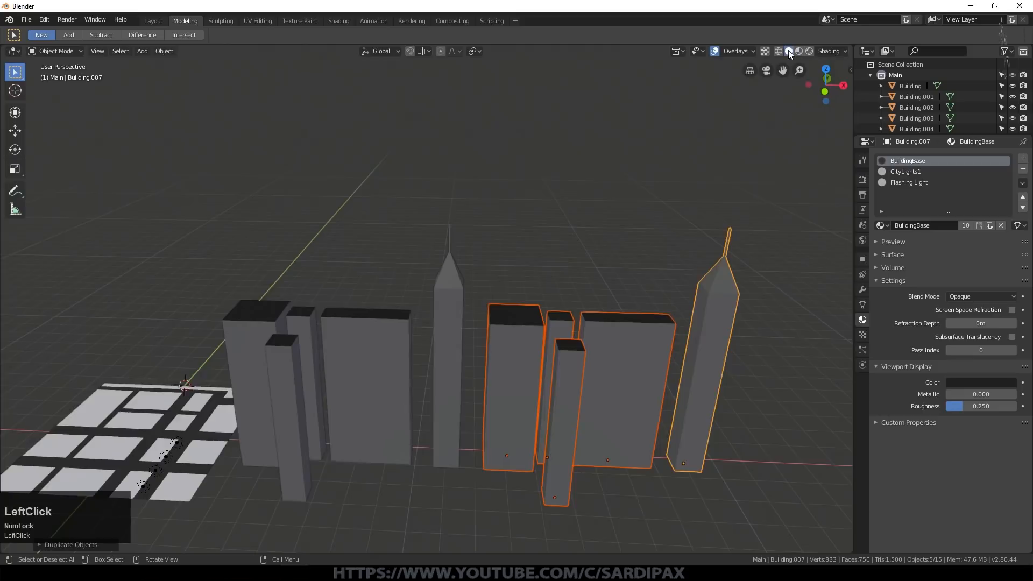
Move all ten buildings into a new collection named Buildings
{"action": "scroll", "coordinate": [498, 309], "scroll_direction": "up", "scroll_amount": 3}
{"action": "mouse_move", "coordinate": [498, 309]}
{"action": "middle_mouse_down"}
{"action": "mouse_move", "coordinate": [513, 307]}
{"action": "mouse_move", "coordinate": [481, 315]}
{"action": "middle_mouse_up"}
{"action": "left_click", "coordinate": [481, 315], "text": "shift"}
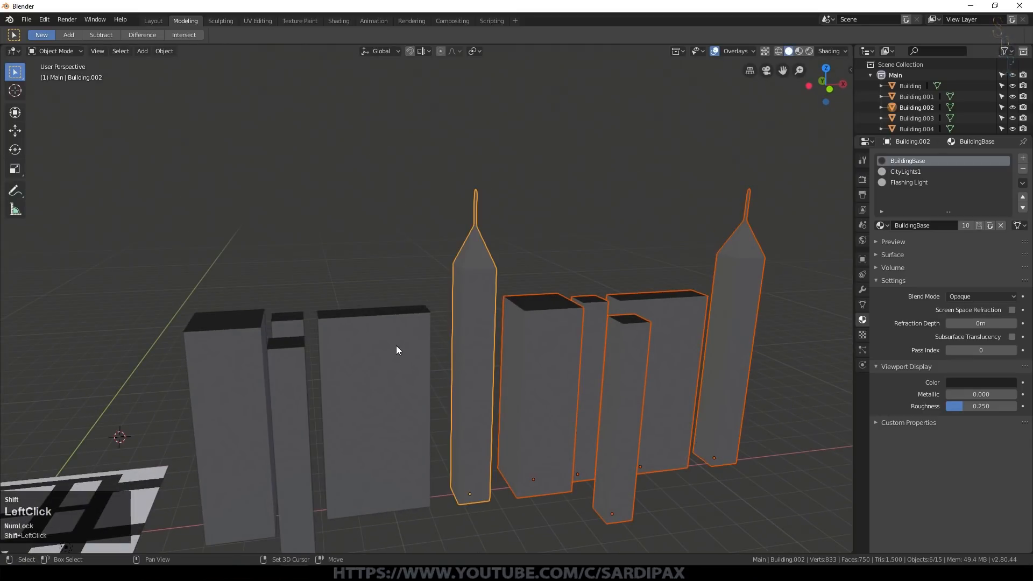
{"action": "left_click", "coordinate": [396, 345], "text": "shift"}
{"action": "left_click", "coordinate": [285, 335], "text": "shift"}
{"action": "left_click", "coordinate": [270, 349], "text": "shift"}
{"action": "left_click", "coordinate": [253, 354], "text": "shift"}
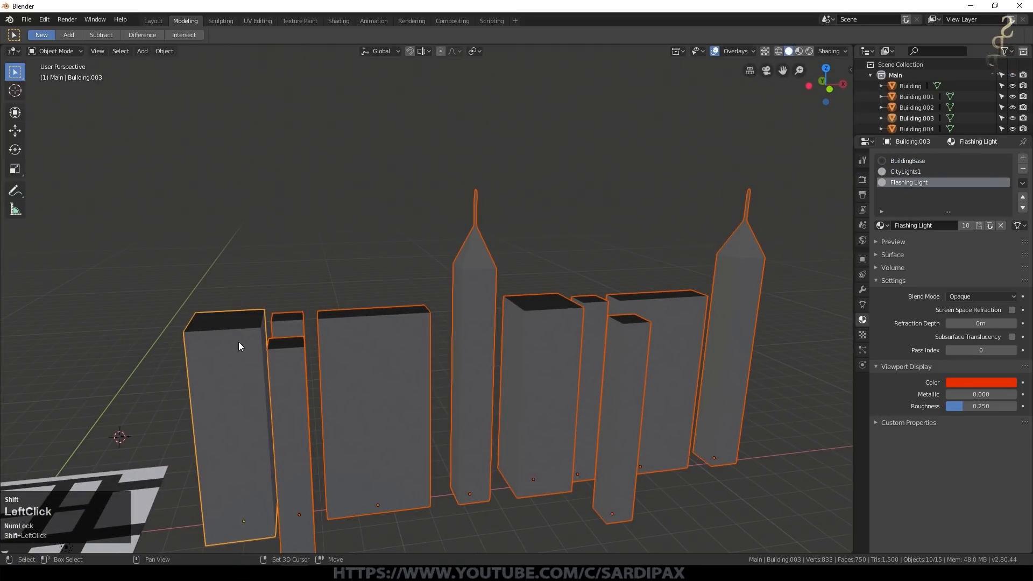
{"action": "key", "text": "m"}
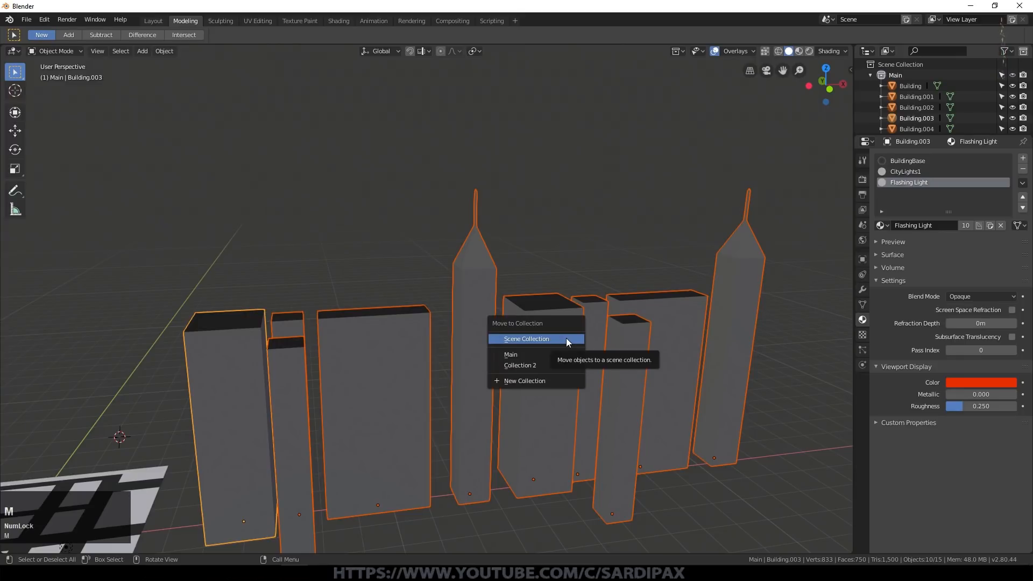
{"action": "left_click", "coordinate": [540, 381]}
{"action": "left_click", "coordinate": [569, 373]}
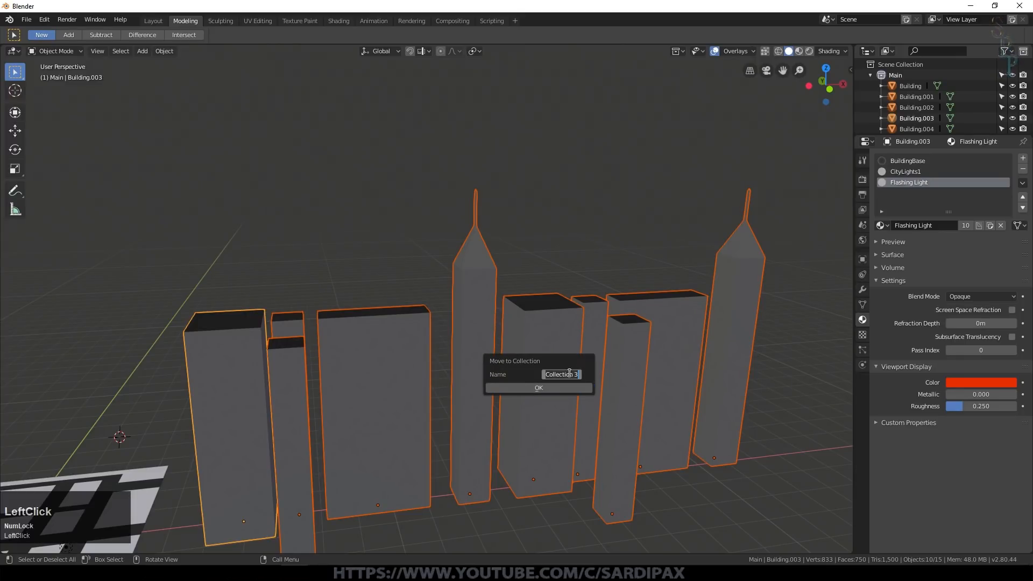
{"action": "type", "text": "Buildings"}
{"action": "key", "text": "Return"}
{"action": "left_click", "coordinate": [570, 387]}
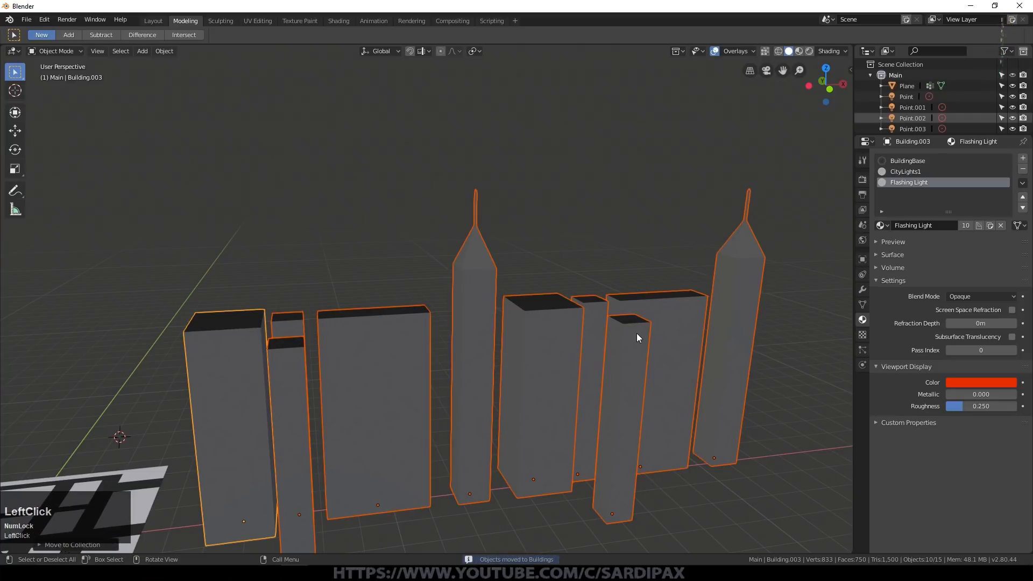
Move the ten buildings about 130 m along X away from the ground plane and make Buildings the active collection
{"action": "scroll", "coordinate": [520, 354], "scroll_direction": "down", "scroll_amount": 3}
{"action": "key", "text": "g"}
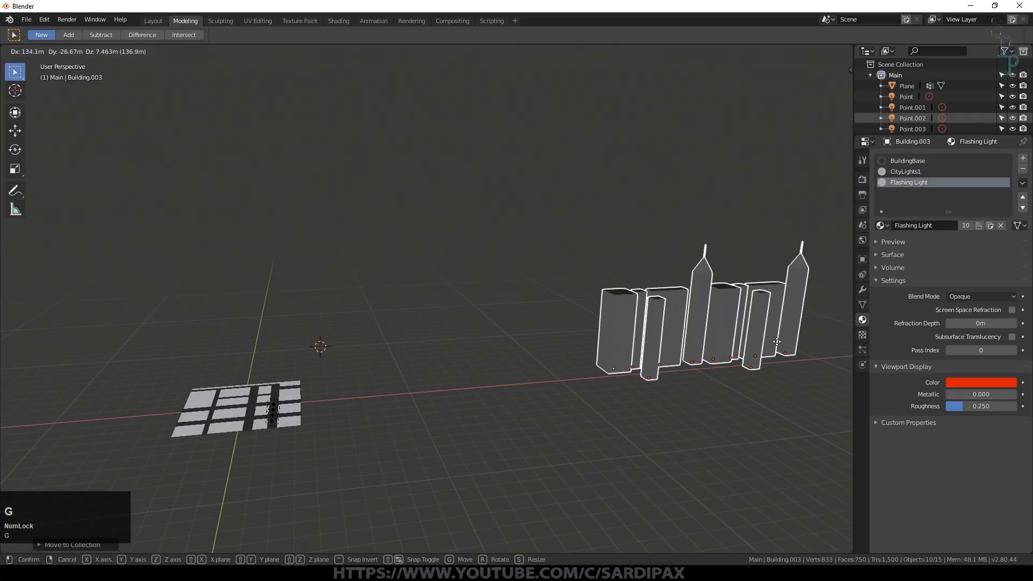
{"action": "left_click", "coordinate": [770, 342]}
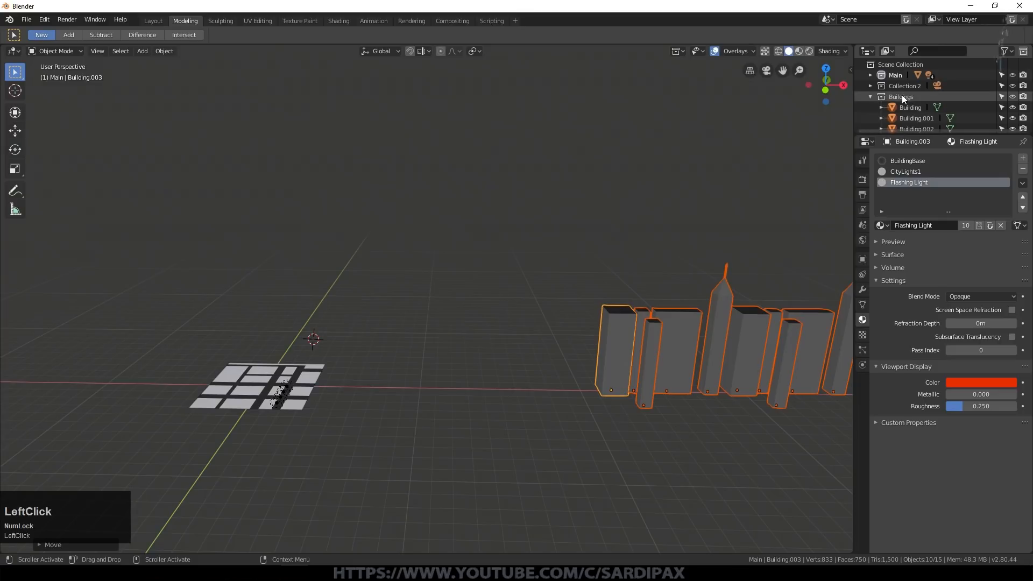
{"action": "left_click", "coordinate": [901, 95]}
Select the street-grid ground plane and save the project as CL Tut1.blend
{"action": "scroll", "coordinate": [933, 96], "scroll_direction": "down", "scroll_amount": 3}
{"action": "scroll", "coordinate": [919, 110], "scroll_direction": "up", "scroll_amount": 3}
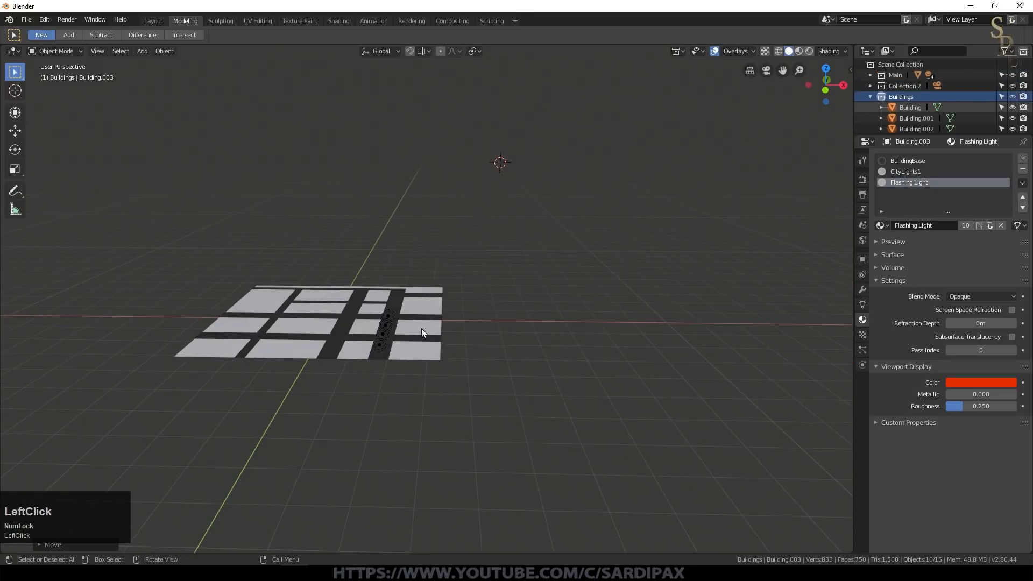
{"action": "left_click", "coordinate": [421, 328]}
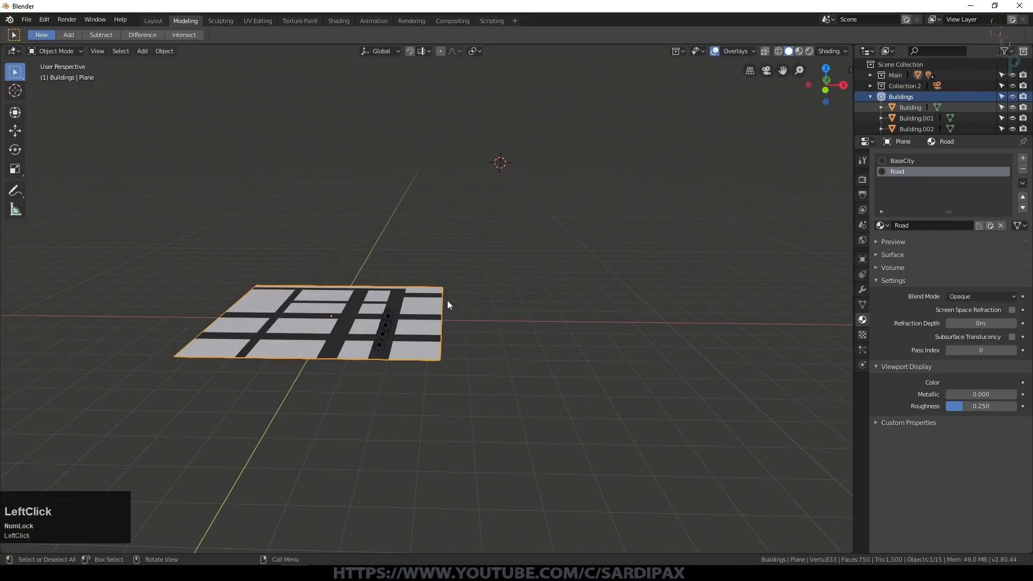
{"action": "key", "text": "ctrl+s"}
{"action": "key", "text": "Return"}
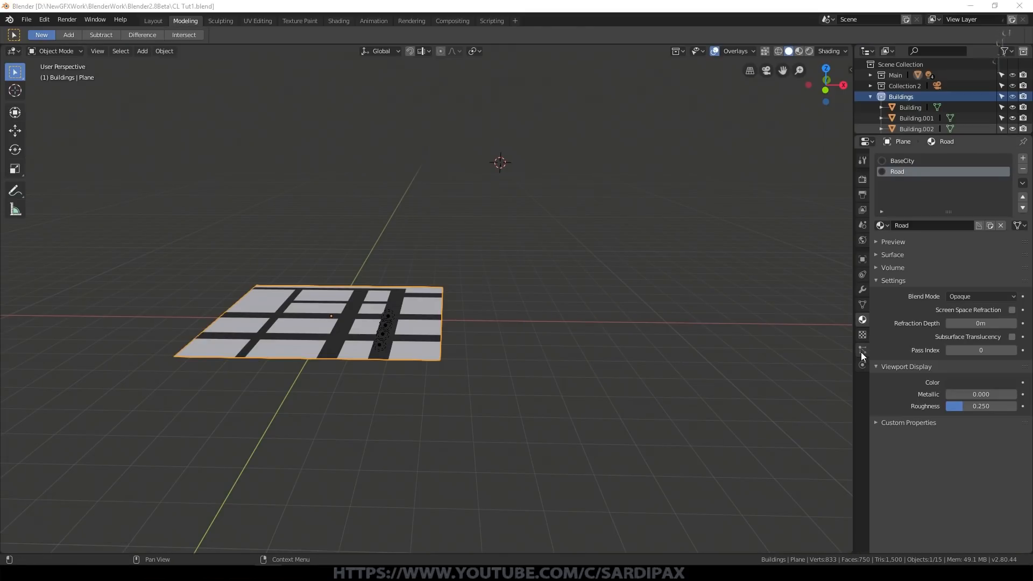
Add a particle system to the ground plane and set its type to Hair
{"action": "left_click", "coordinate": [862, 351]}
{"action": "middle_click_drag", "start_coordinate": [438, 329], "coordinate": [518, 343]}
{"action": "scroll", "coordinate": [518, 343], "scroll_direction": "up", "scroll_amount": 4}
{"action": "left_click", "coordinate": [949, 204]}
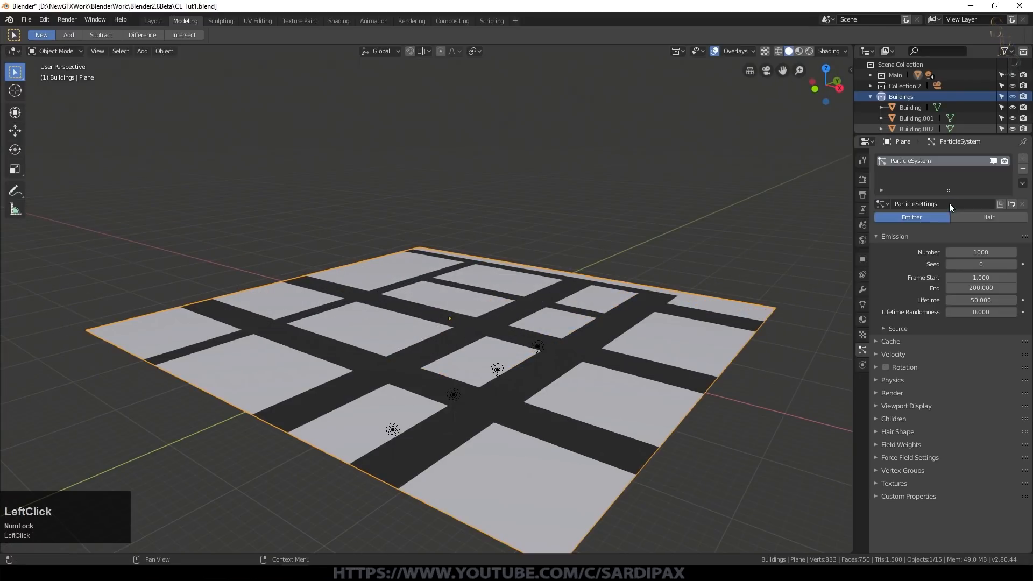
{"action": "left_click", "coordinate": [986, 218]}
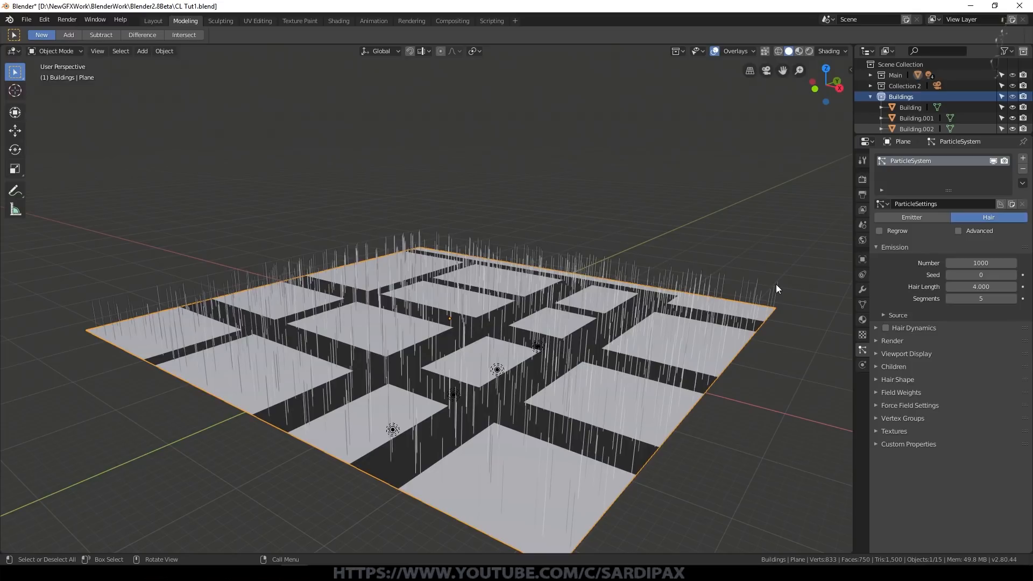
Set the hair emission number to 100 and the segments to 2
{"action": "left_click", "coordinate": [988, 262]}
{"action": "type", "text": "100"}
{"action": "key", "text": "Return"}
{"action": "left_click", "coordinate": [975, 307]}
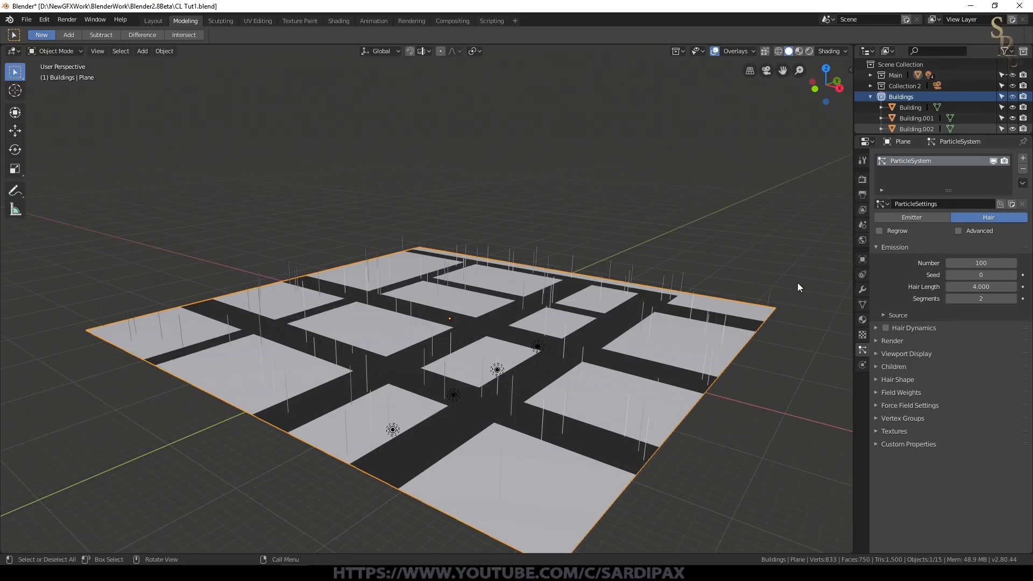
Enable the Advanced hair options and set the particles to render as Collection
{"action": "left_click", "coordinate": [959, 231]}
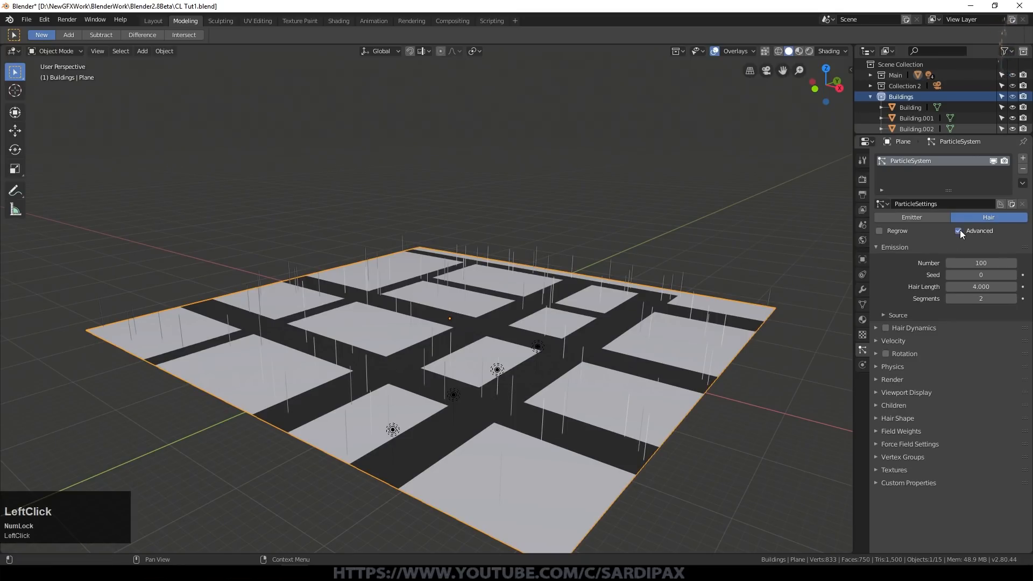
{"action": "left_click", "coordinate": [875, 381]}
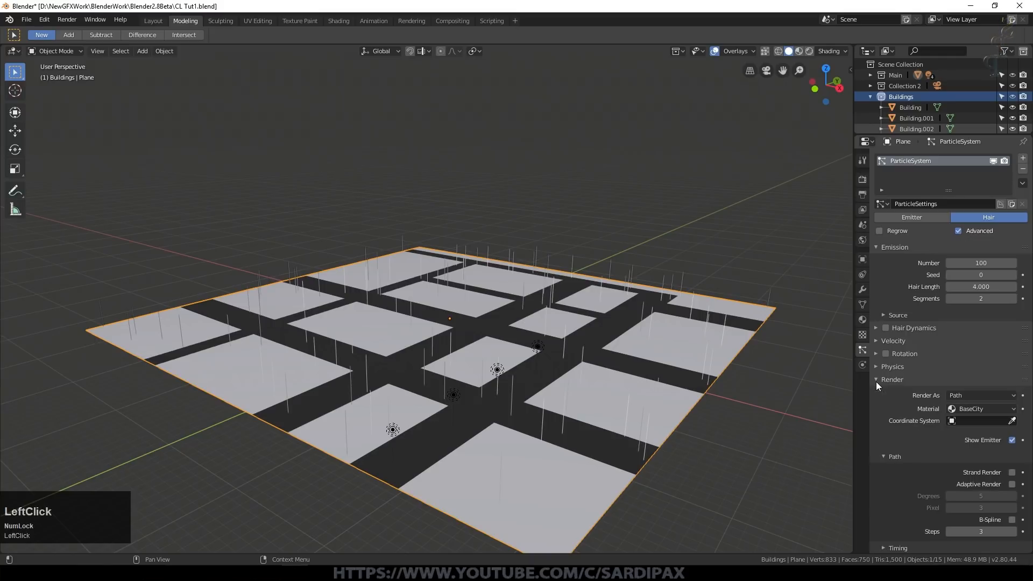
{"action": "left_click", "coordinate": [997, 394]}
{"action": "left_click", "coordinate": [973, 348]}
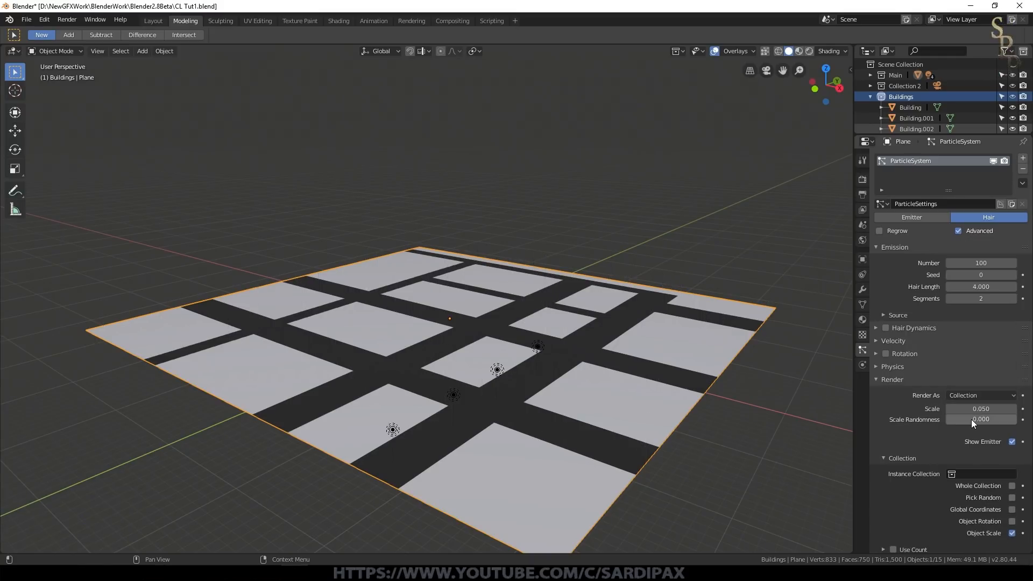
Set the particle scale randomness to 0.476 and instance the Buildings collection with Object Rotation and Pick Random enabled
{"action": "left_click_drag", "start_coordinate": [968, 418], "coordinate": [996, 419]}
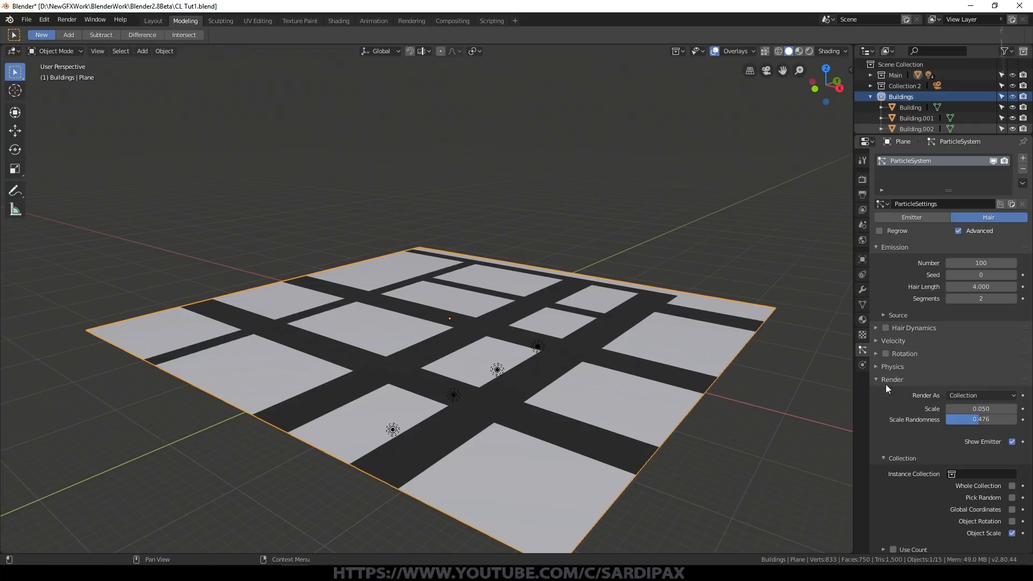
{"action": "scroll", "coordinate": [873, 378], "scroll_direction": "down", "scroll_amount": 3}
{"action": "left_click", "coordinate": [970, 409]}
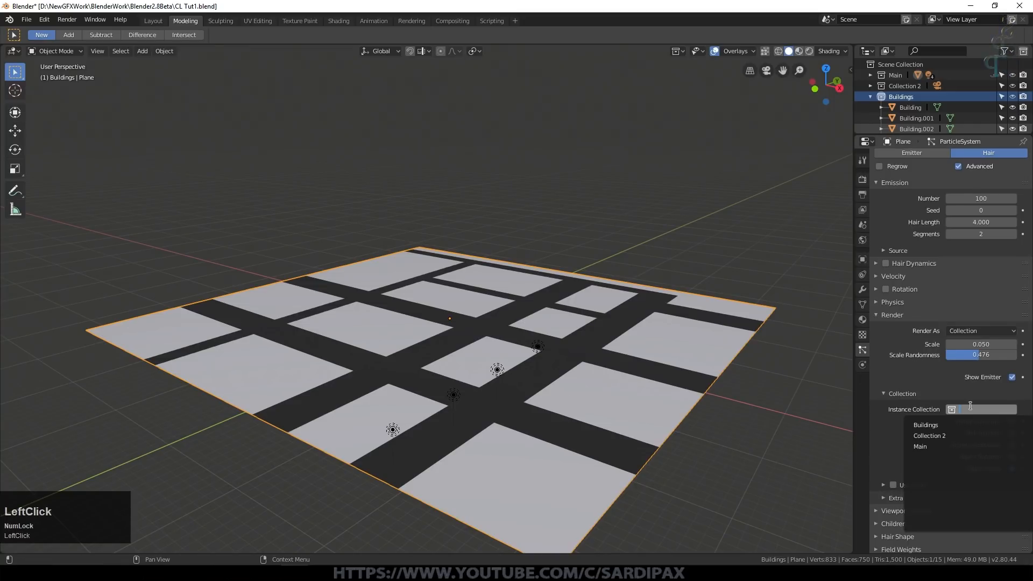
{"action": "left_click", "coordinate": [934, 424]}
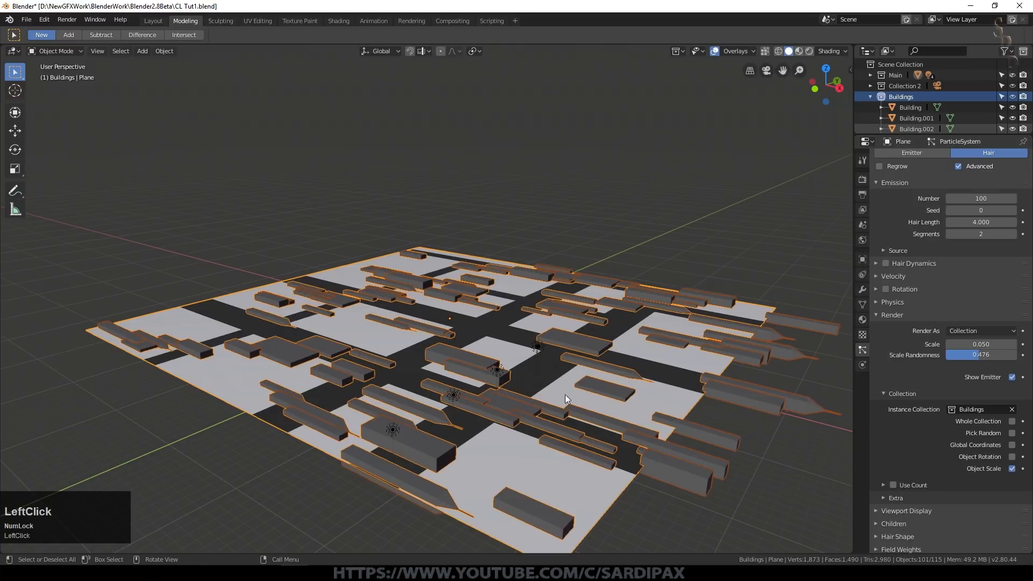
{"action": "left_click", "coordinate": [1012, 456]}
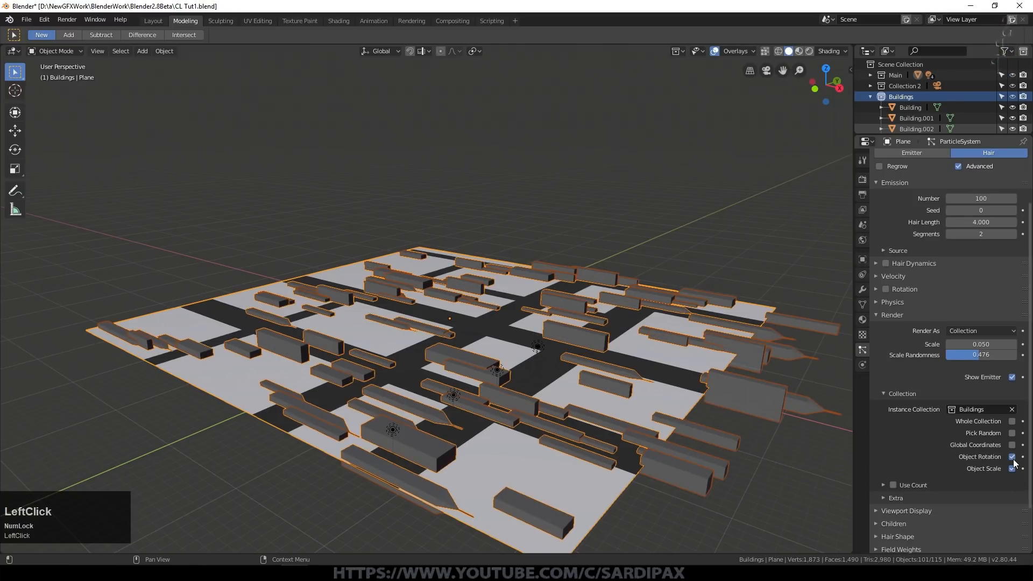
{"action": "left_click", "coordinate": [1011, 433]}
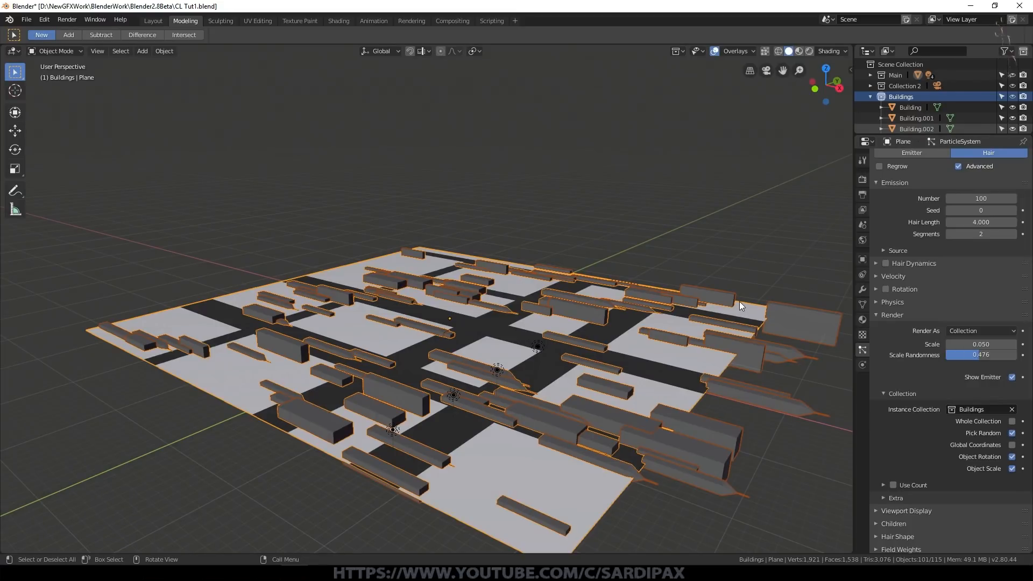
Select all the source buildings beside the ground plane and rotate them 90° around the global Y axis
{"action": "scroll", "coordinate": [739, 301], "scroll_direction": "down", "scroll_amount": 10}
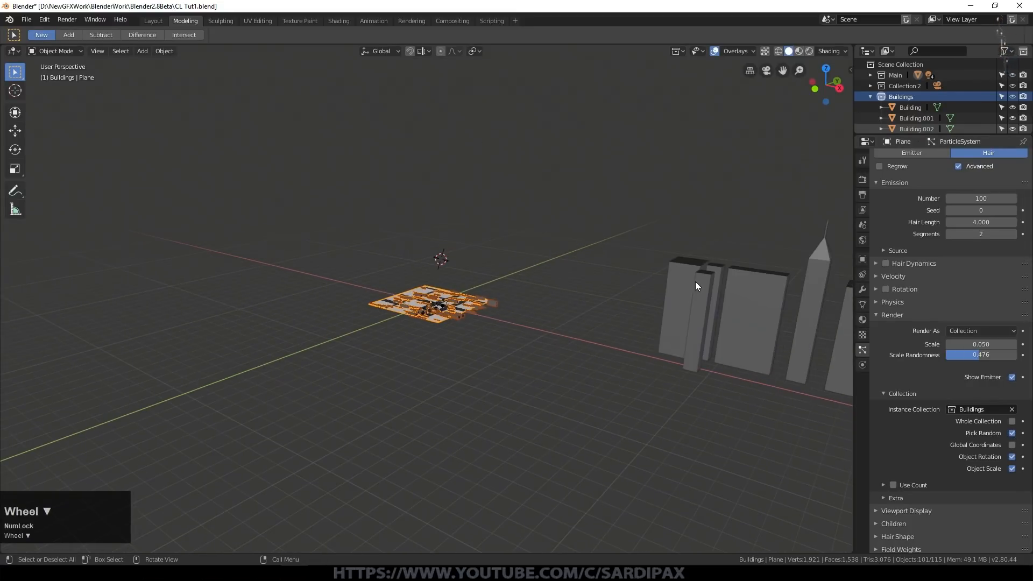
{"action": "middle_click_drag", "start_coordinate": [798, 395], "coordinate": [606, 384]}
{"action": "key", "text": "a"}
{"action": "key", "text": "a"}
{"action": "key", "text": "b"}
{"action": "left_click_drag", "start_coordinate": [350, 97], "coordinate": [779, 397]}
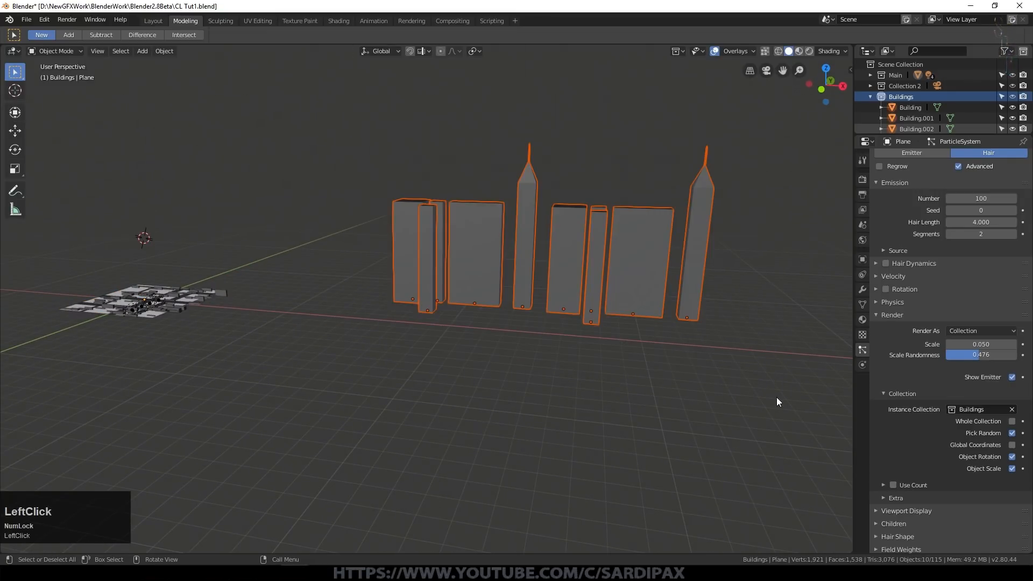
{"action": "key", "text": "r"}
{"action": "type", "text": "y"}
{"action": "type", "text": "90"}
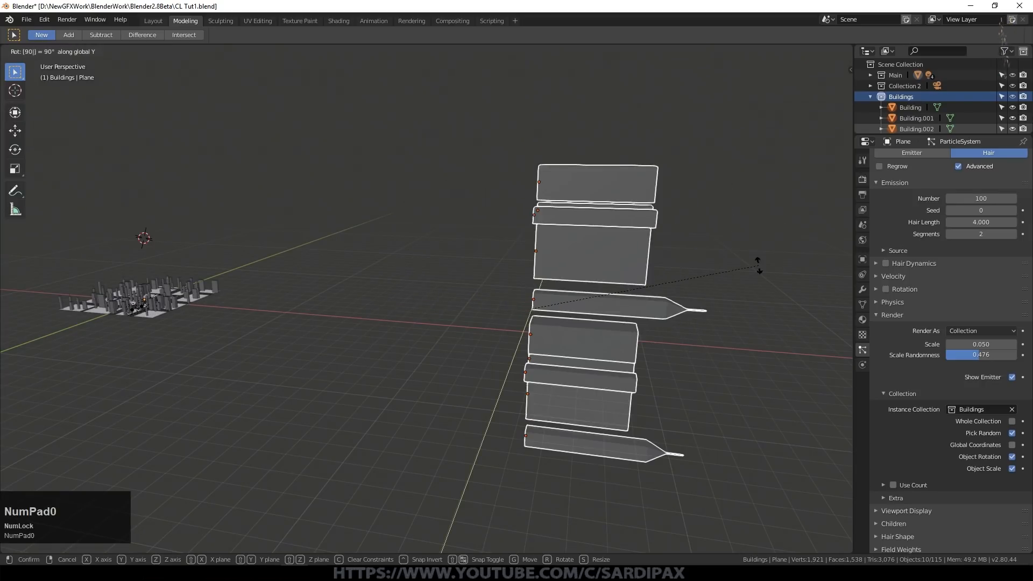
{"action": "left_click", "coordinate": [157, 314]}
Select the ground plane and set its particle render scale to 0.110
{"action": "left_click", "coordinate": [157, 314]}
{"action": "key", "text": "KP_Decimal"}
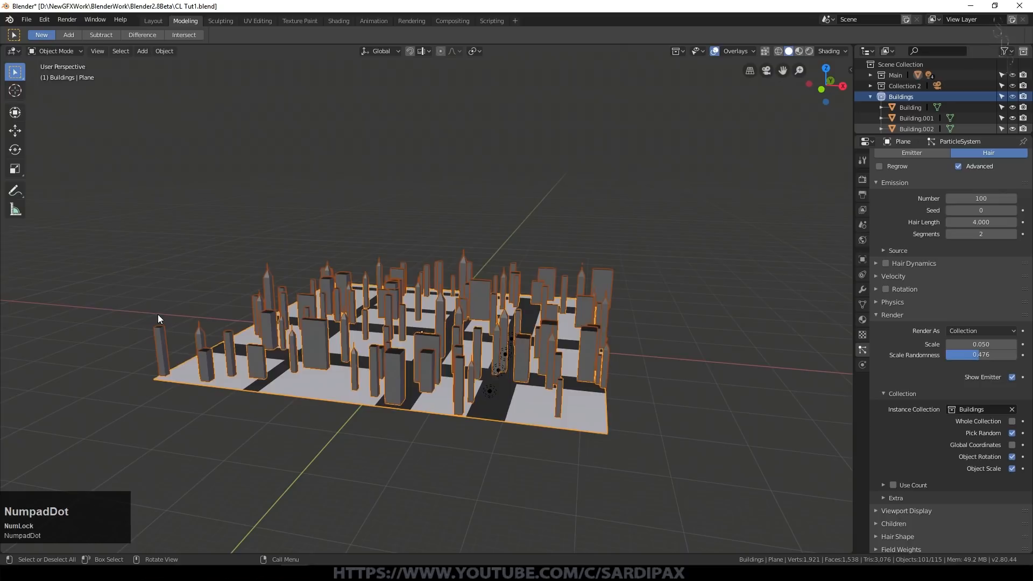
{"action": "scroll", "coordinate": [425, 395], "scroll_direction": "up", "scroll_amount": 4}
{"action": "middle_click_drag", "start_coordinate": [469, 333], "coordinate": [521, 351]}
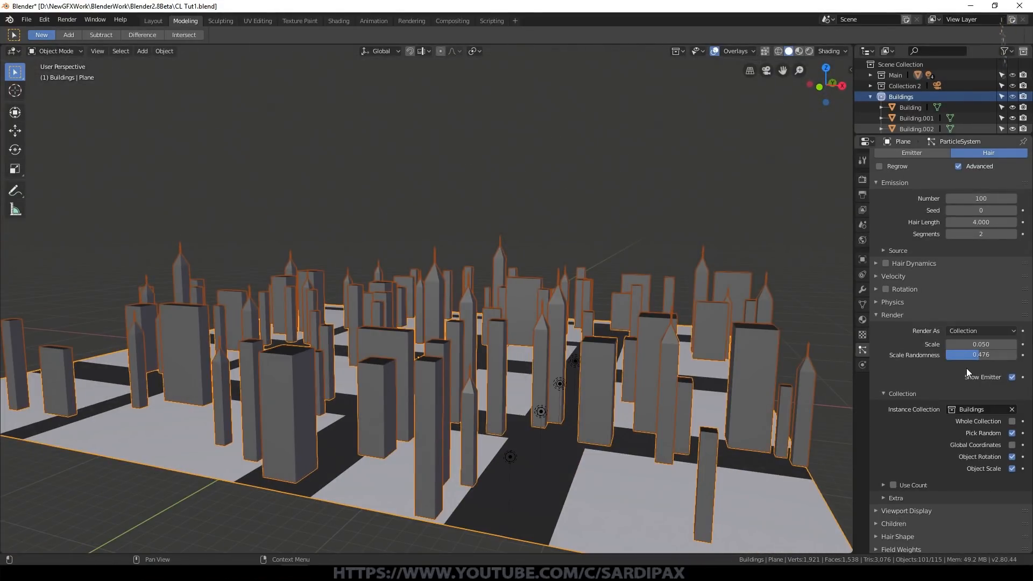
{"action": "left_click", "coordinate": [1015, 349]}
{"action": "left_click", "coordinate": [1014, 349]}
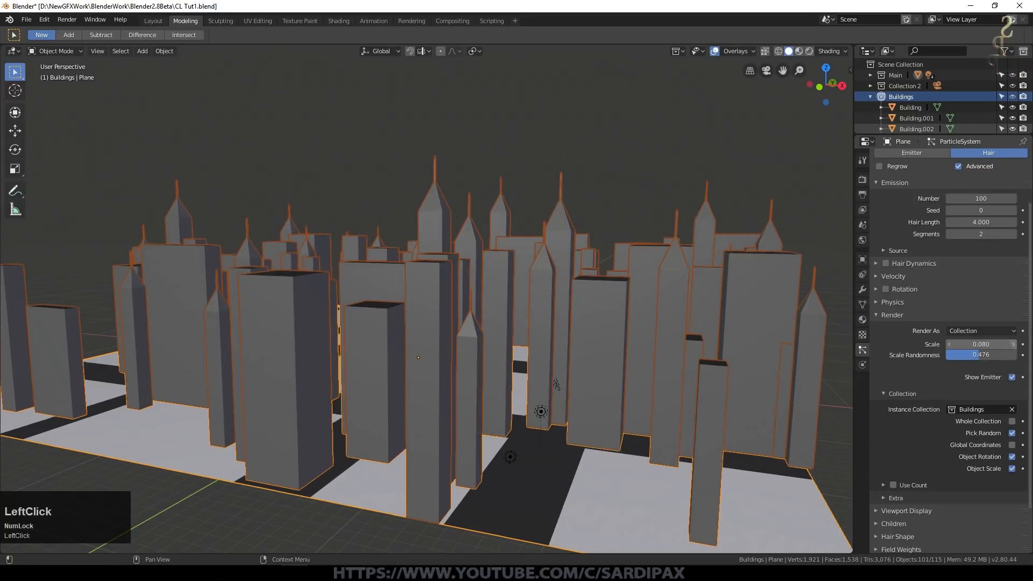
{"action": "left_click", "coordinate": [1014, 348]}
{"action": "left_click", "coordinate": [1015, 348]}
{"action": "left_click", "coordinate": [1014, 348]}
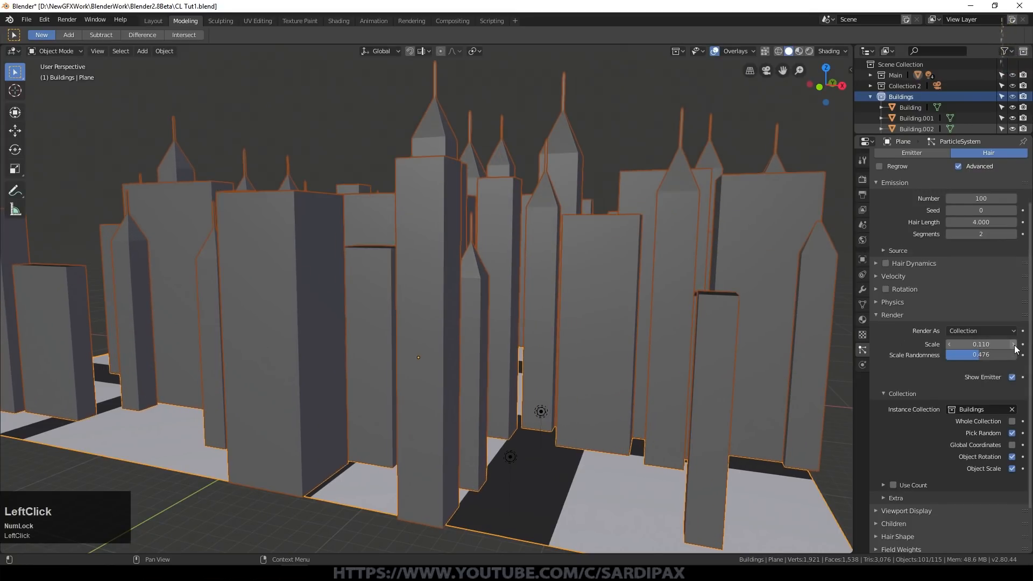
Assign the vertex group named Group to the particle density and invert its influence
{"action": "middle_click_drag", "start_coordinate": [644, 315], "coordinate": [521, 334]}
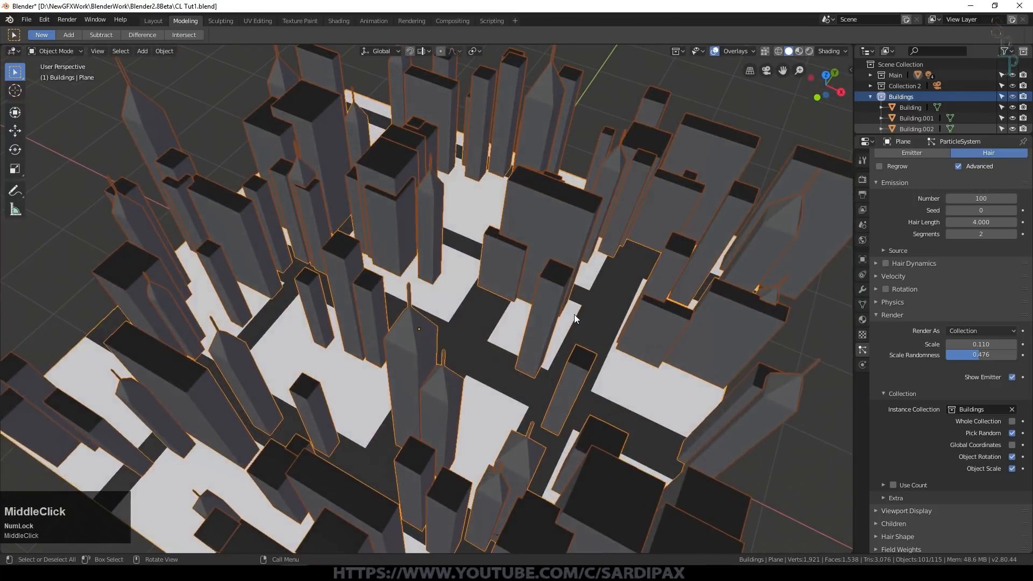
{"action": "scroll", "coordinate": [1001, 440], "scroll_direction": "down", "scroll_amount": 1}
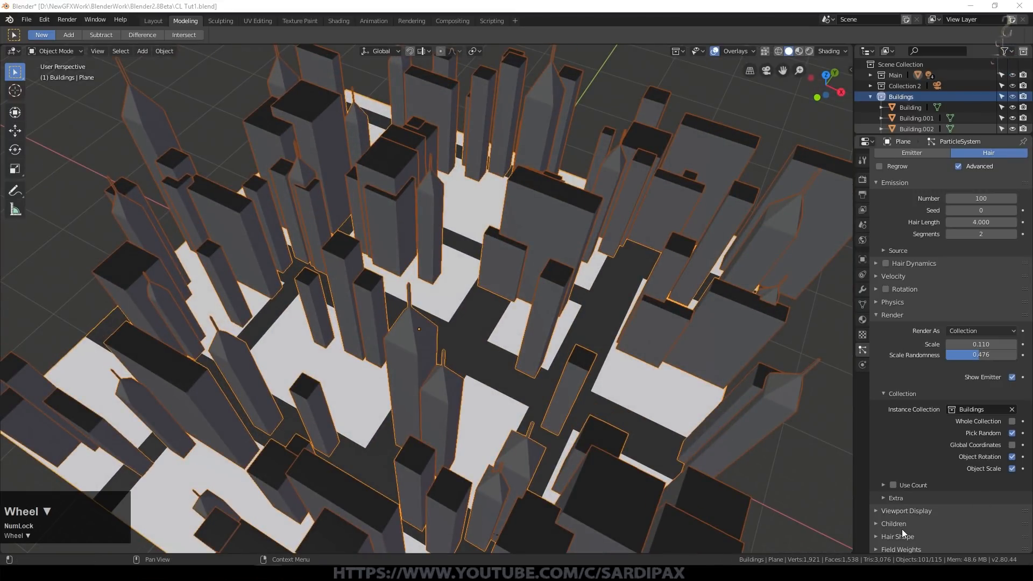
{"action": "left_click_drag", "start_coordinate": [1029, 476], "coordinate": [1029, 519]}
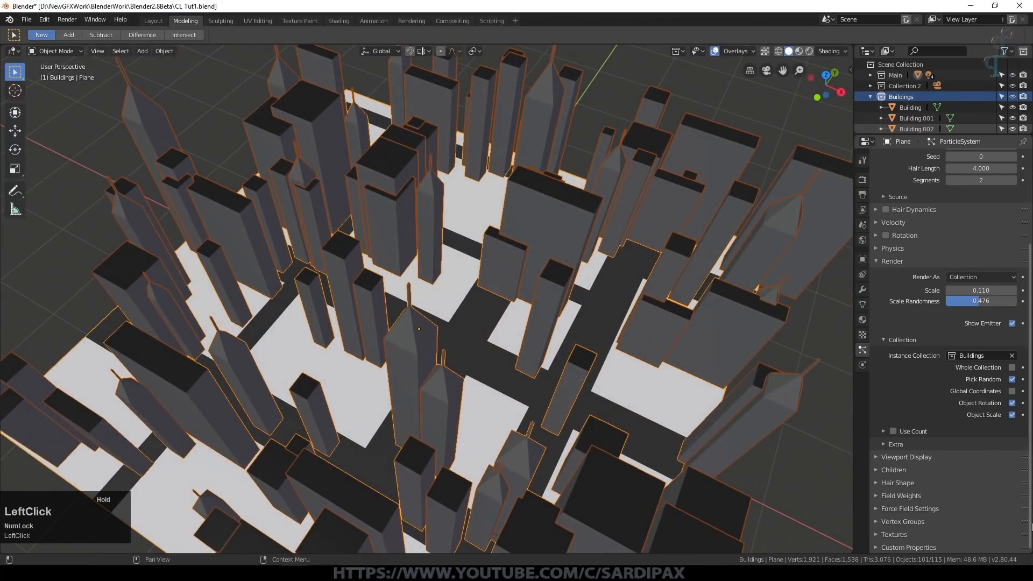
{"action": "left_click", "coordinate": [876, 521]}
{"action": "scroll", "coordinate": [936, 481], "scroll_direction": "down", "scroll_amount": 3}
{"action": "left_click", "coordinate": [965, 472]}
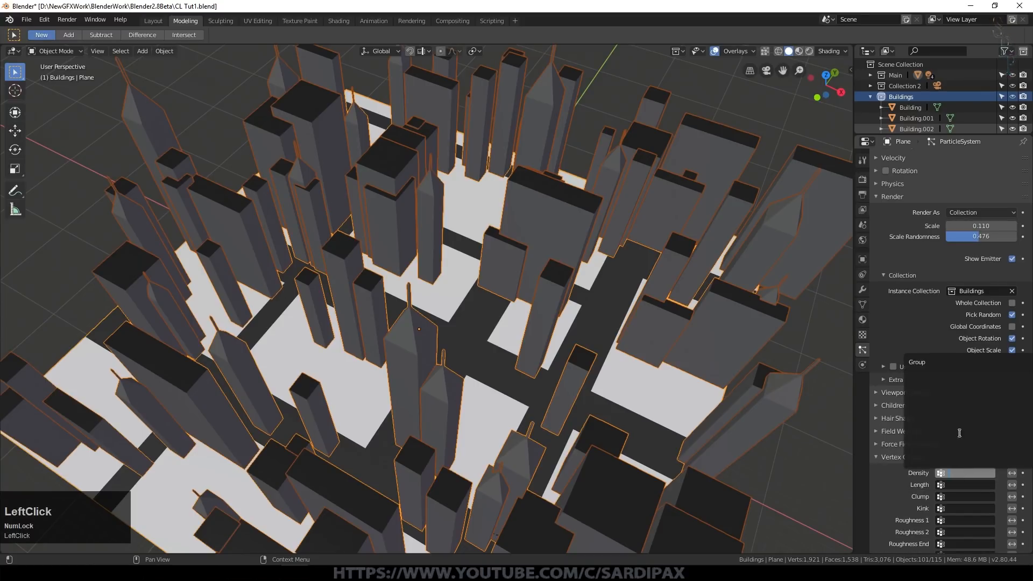
{"action": "left_click", "coordinate": [921, 363]}
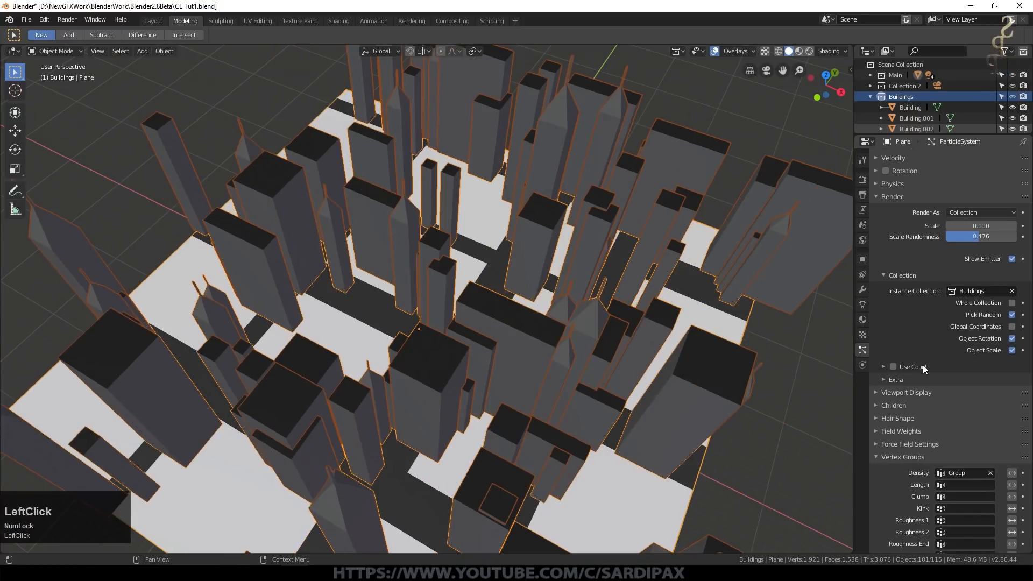
{"action": "middle_click_drag", "start_coordinate": [656, 351], "coordinate": [686, 373]}
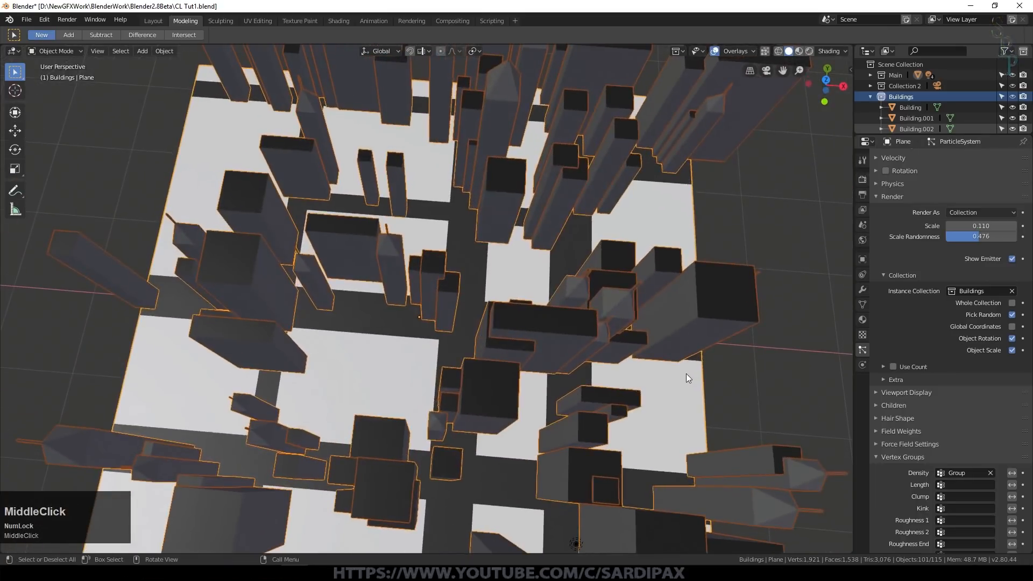
{"action": "left_click", "coordinate": [1012, 473]}
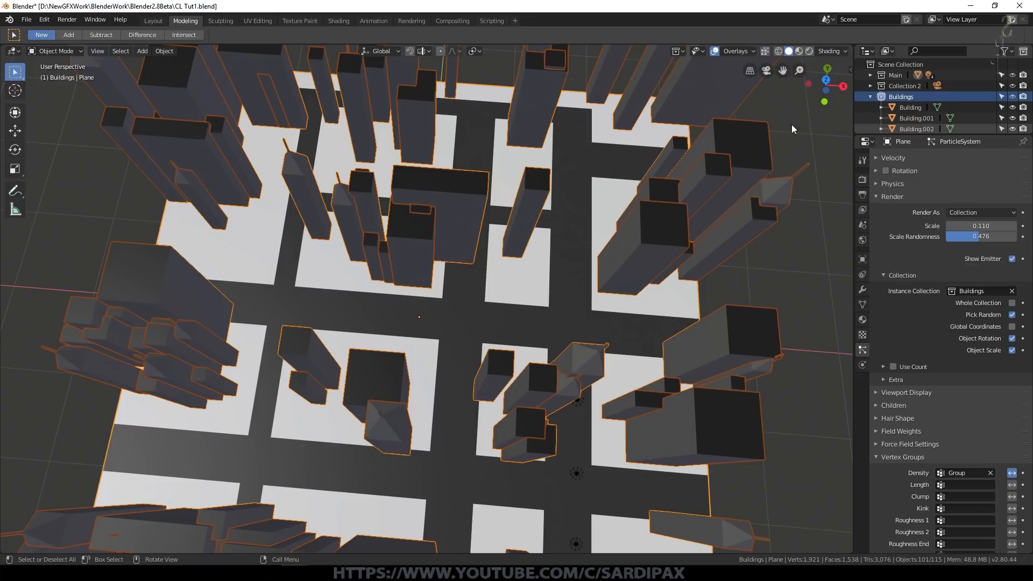
Set the hair emission seed to 1 and the particle scale randomness to 0.734
{"action": "scroll", "coordinate": [505, 243], "scroll_direction": "up", "scroll_amount": 3}
{"action": "middle_click_drag", "start_coordinate": [504, 243], "coordinate": [542, 283]}
{"action": "scroll", "coordinate": [1030, 287], "scroll_direction": "up", "scroll_amount": 6}
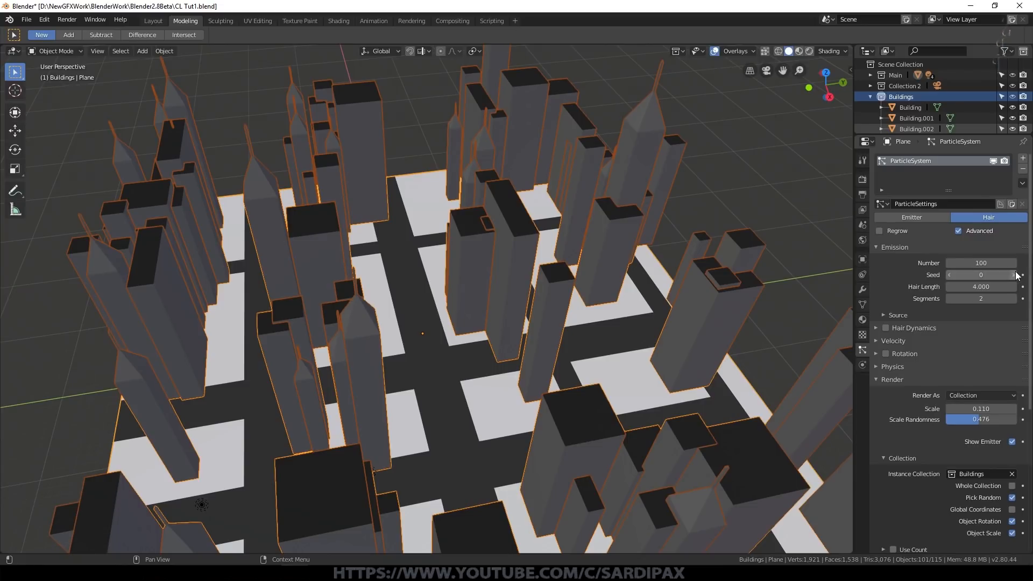
{"action": "left_click", "coordinate": [1017, 275]}
{"action": "middle_click_drag", "start_coordinate": [517, 279], "coordinate": [466, 275]}
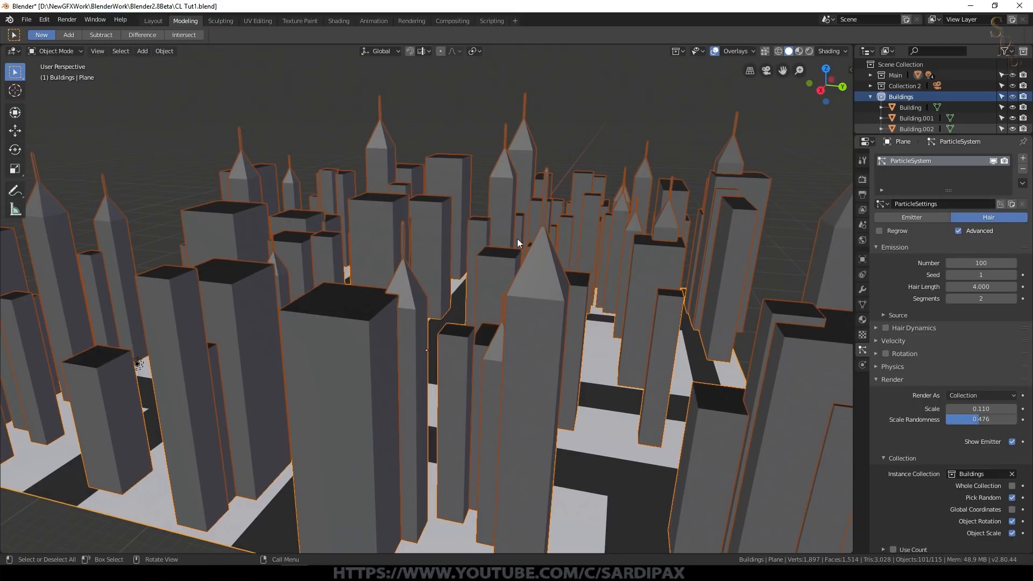
{"action": "left_click_drag", "start_coordinate": [980, 425], "coordinate": [1021, 425]}
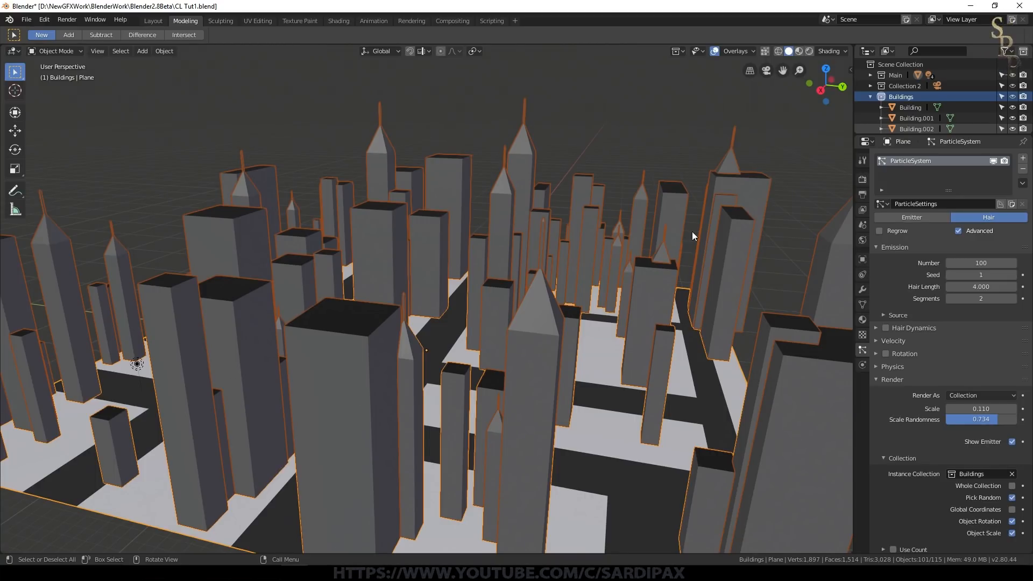
{"action": "middle_click_drag", "start_coordinate": [724, 282], "coordinate": [634, 304]}
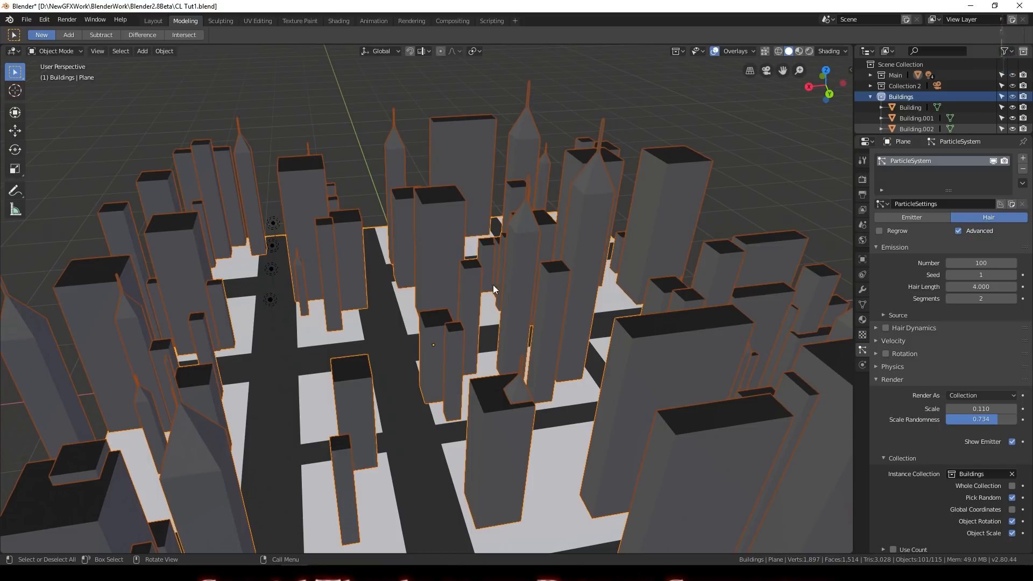
Enable particle rotation with the Phase at 1.000 and Randomize Phase at 0.000
{"action": "left_click", "coordinate": [885, 354]}
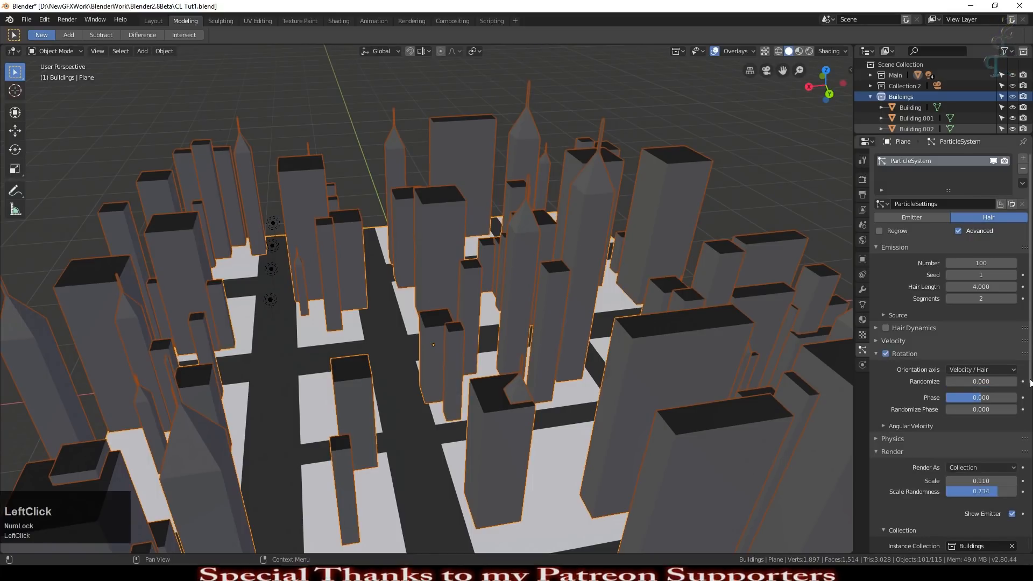
{"action": "mouse_move", "coordinate": [987, 397]}
{"action": "left_mouse_down"}
{"action": "mouse_move", "coordinate": [1004, 398]}
{"action": "mouse_move", "coordinate": [974, 398]}
{"action": "mouse_move", "coordinate": [1015, 397]}
{"action": "mouse_move", "coordinate": [981, 409]}
{"action": "mouse_move", "coordinate": [1013, 410]}
{"action": "mouse_move", "coordinate": [980, 409]}
{"action": "left_mouse_up"}
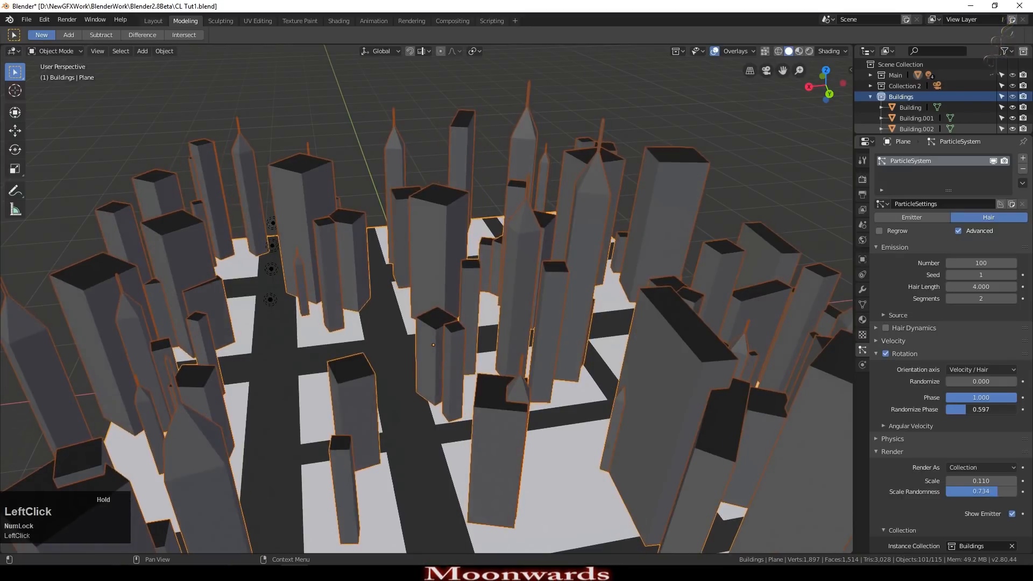
{"action": "mouse_move", "coordinate": [978, 409]}
{"action": "left_mouse_down"}
{"action": "mouse_move", "coordinate": [950, 409]}
{"action": "mouse_move", "coordinate": [983, 401]}
{"action": "left_mouse_up"}
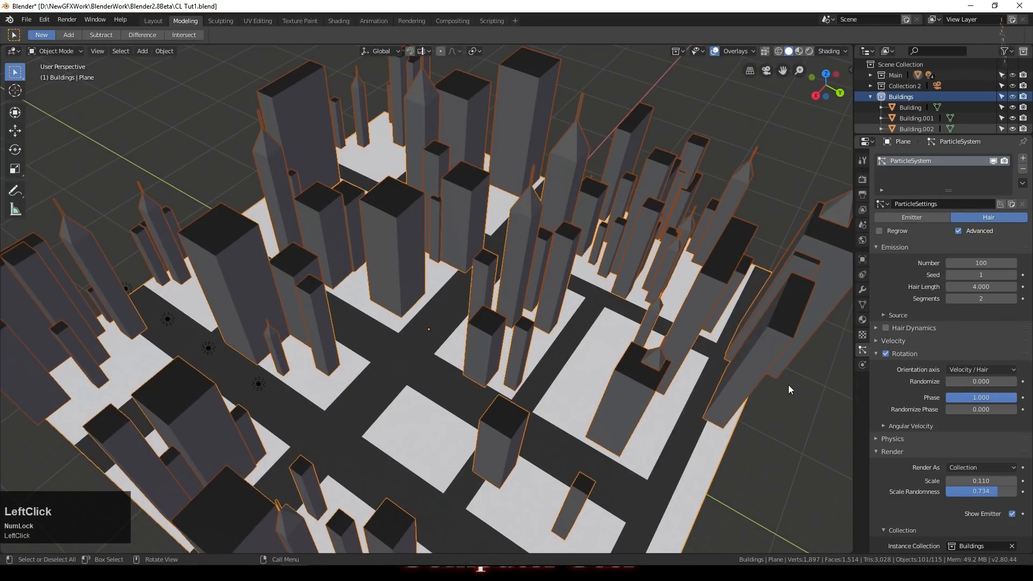
Set the hair emission number to 250 and the particle render scale to 0.090
{"action": "left_click", "coordinate": [963, 263]}
{"action": "type", "text": "250"}
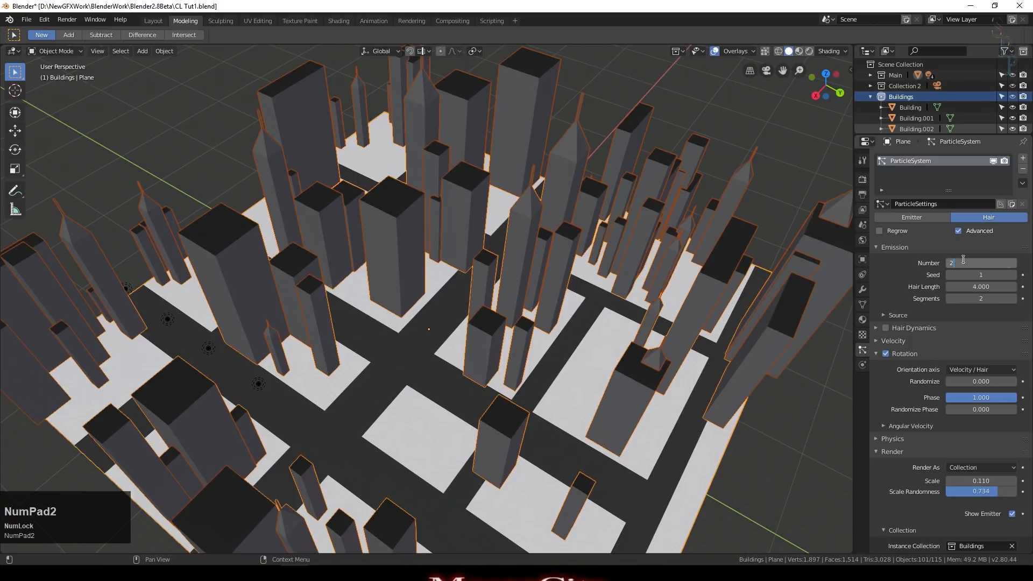
{"action": "key", "text": "KP_Enter"}
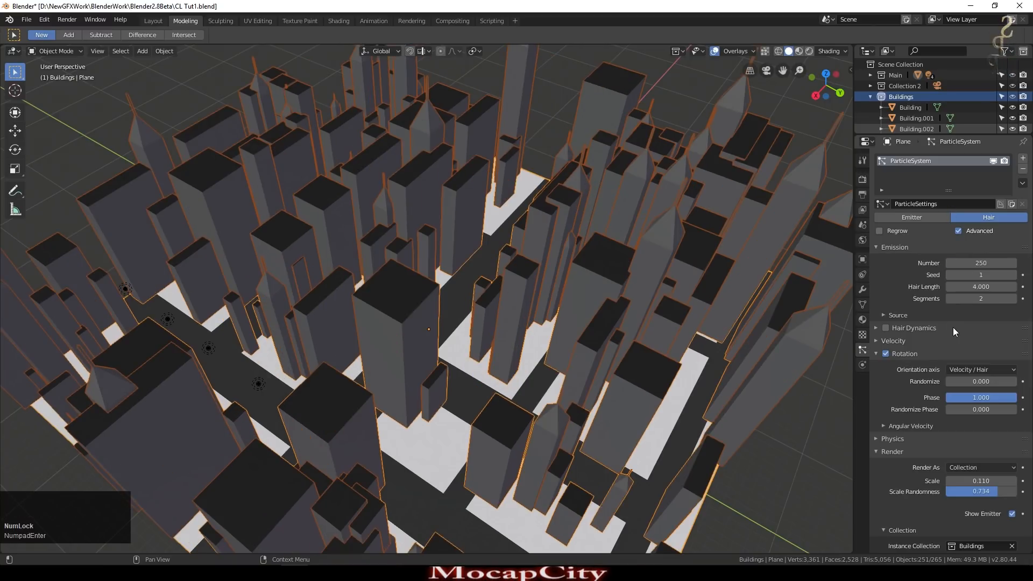
{"action": "scroll", "coordinate": [947, 319], "scroll_direction": "down", "scroll_amount": 1}
{"action": "left_click", "coordinate": [947, 460]}
{"action": "left_click", "coordinate": [947, 460]}
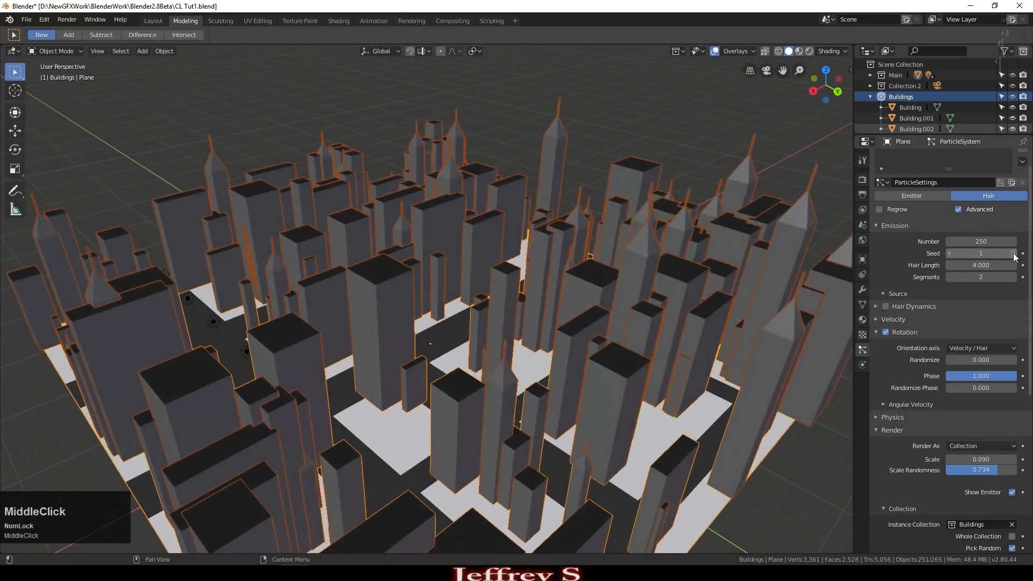
Set the emission seed to 3 for a different building layout
{"action": "left_click", "coordinate": [1013, 254]}
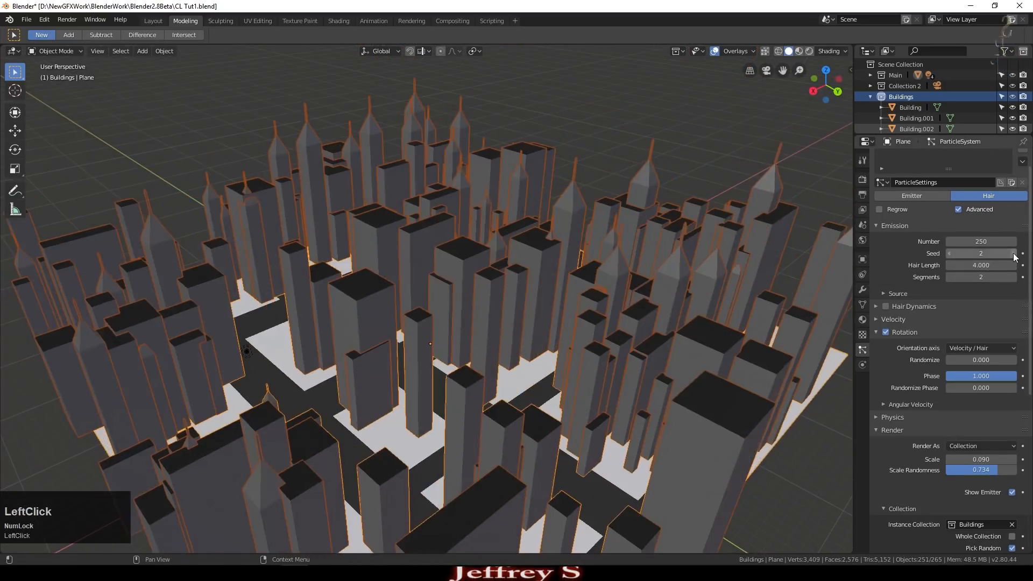
{"action": "left_click", "coordinate": [1013, 253]}
{"action": "middle_click_drag", "start_coordinate": [657, 335], "coordinate": [540, 321]}
{"action": "scroll", "coordinate": [540, 321], "scroll_direction": "up", "scroll_amount": 2}
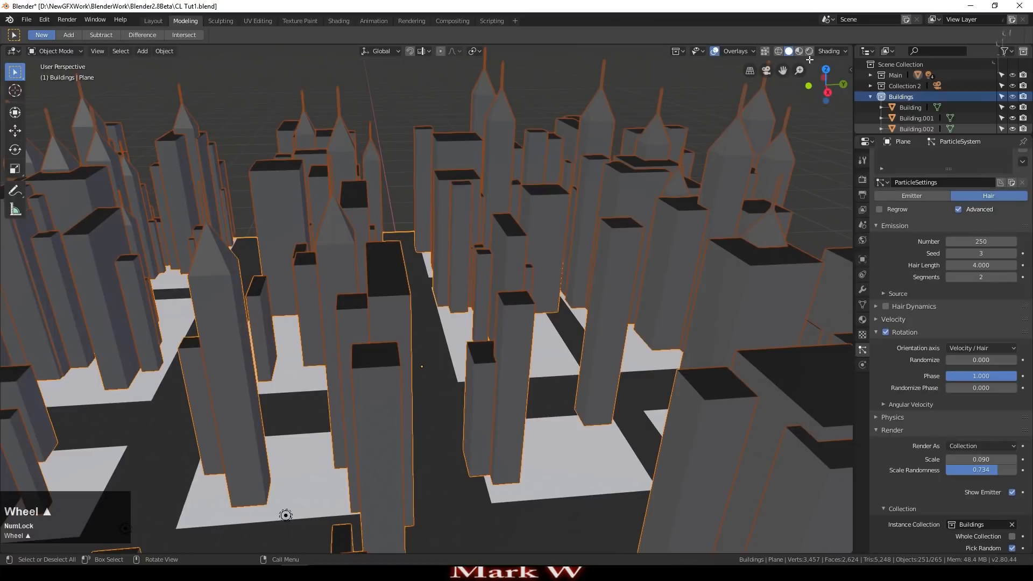
Switch the viewport to rendered shading with overlays hidden and examine the window glow and street lighting across the city
{"action": "left_click", "coordinate": [808, 50]}
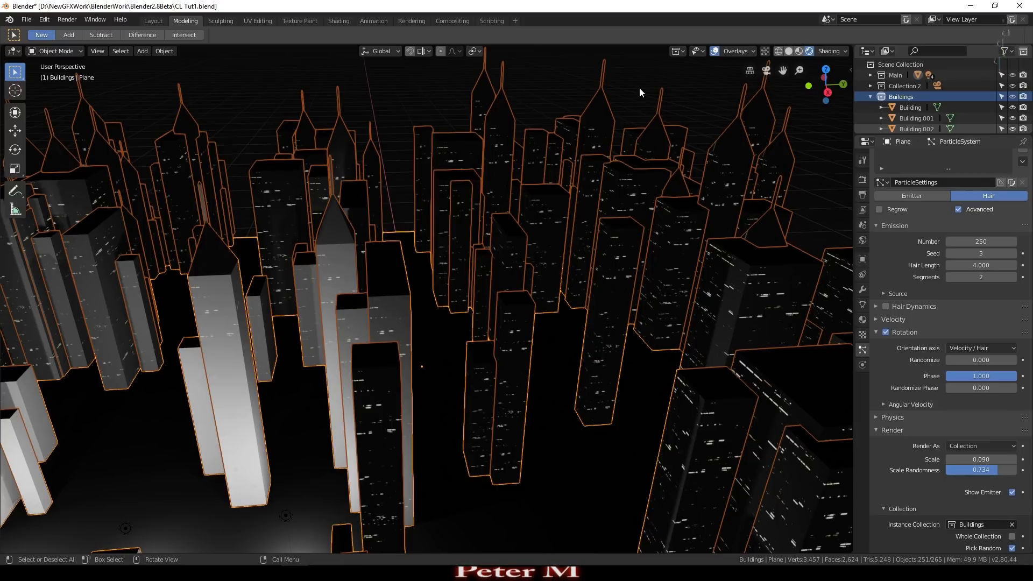
{"action": "left_click", "coordinate": [715, 51]}
{"action": "middle_click_drag", "start_coordinate": [638, 191], "coordinate": [657, 175]}
{"action": "scroll", "coordinate": [667, 171], "scroll_direction": "down", "scroll_amount": 3}
{"action": "middle_click_drag", "start_coordinate": [527, 352], "coordinate": [376, 325]}
{"action": "scroll", "coordinate": [376, 325], "scroll_direction": "up", "scroll_amount": 4}
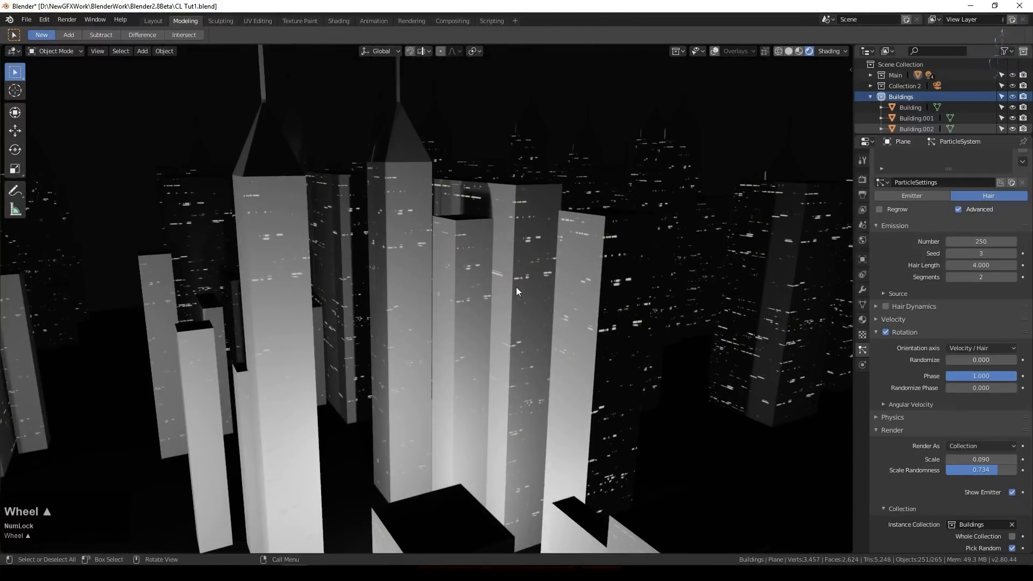
{"action": "scroll", "coordinate": [447, 324], "scroll_direction": "down", "scroll_amount": 5}
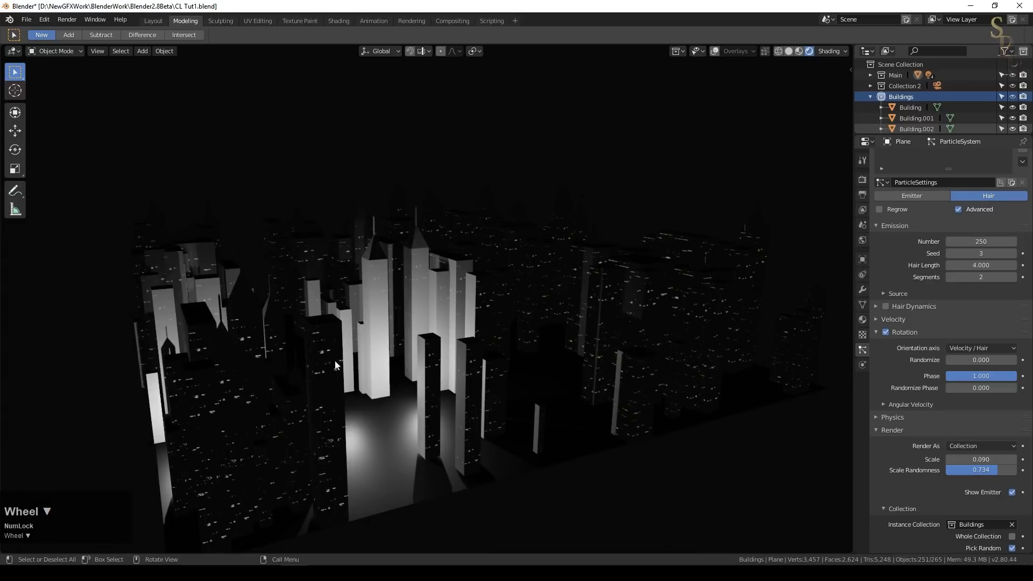
{"action": "middle_click_drag", "start_coordinate": [389, 389], "coordinate": [502, 383]}
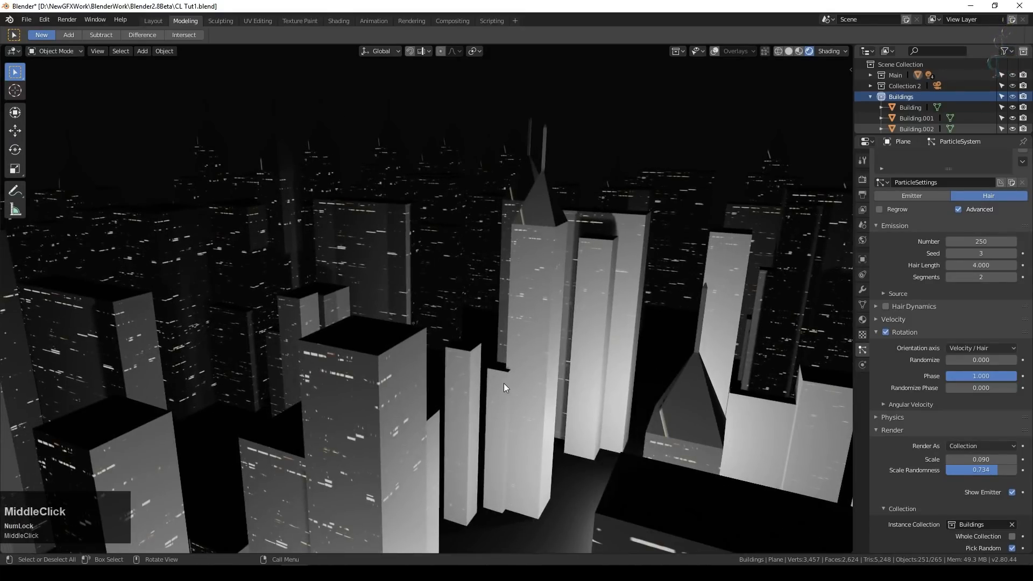
{"action": "scroll", "coordinate": [503, 383], "scroll_direction": "down", "scroll_amount": 5}
{"action": "scroll", "coordinate": [449, 356], "scroll_direction": "up", "scroll_amount": 5}
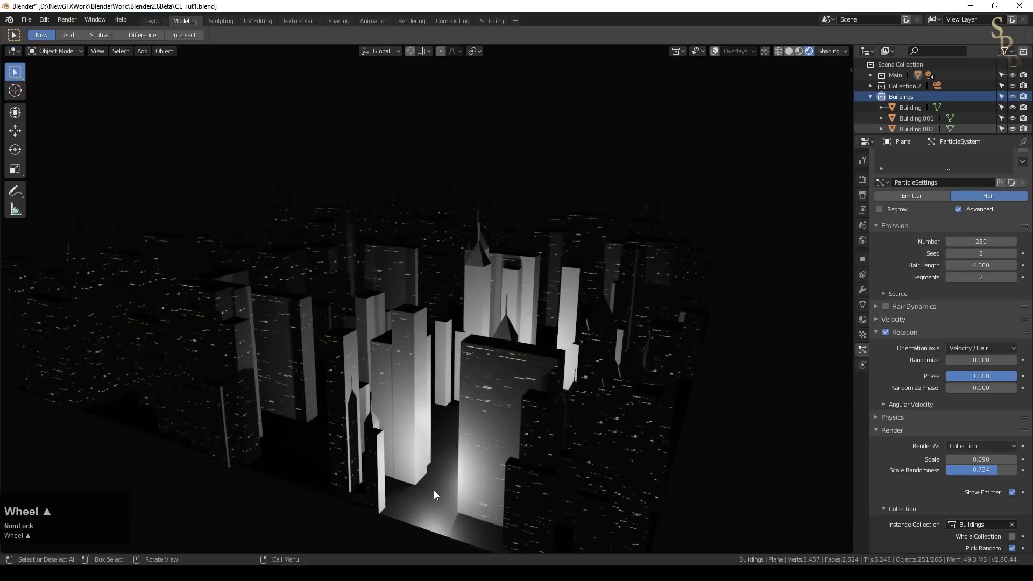
Show the viewport overlays again and select the ground plane with its scattered buildings
{"action": "left_click", "coordinate": [434, 491]}
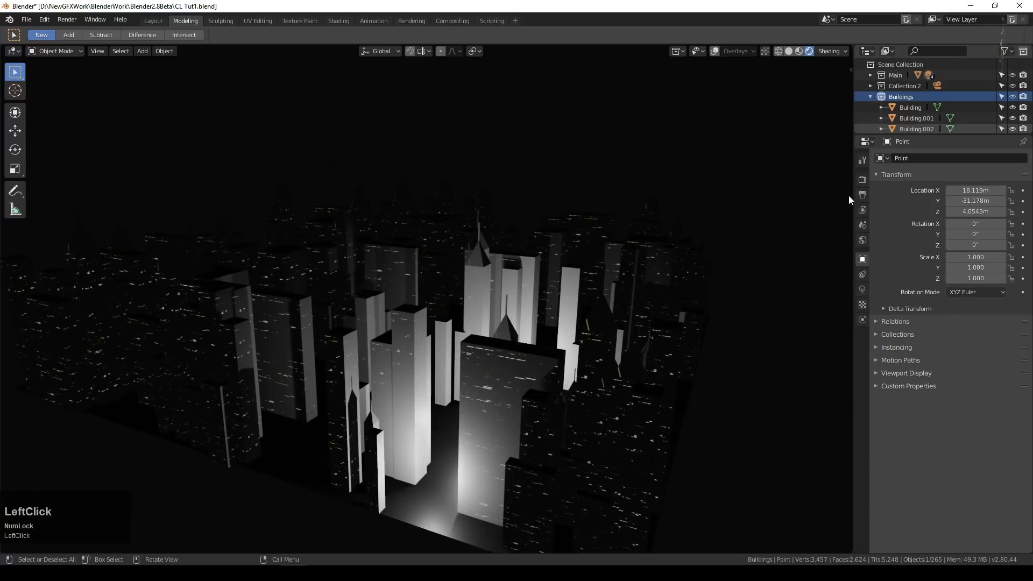
{"action": "left_click", "coordinate": [713, 51]}
{"action": "left_click", "coordinate": [419, 502]}
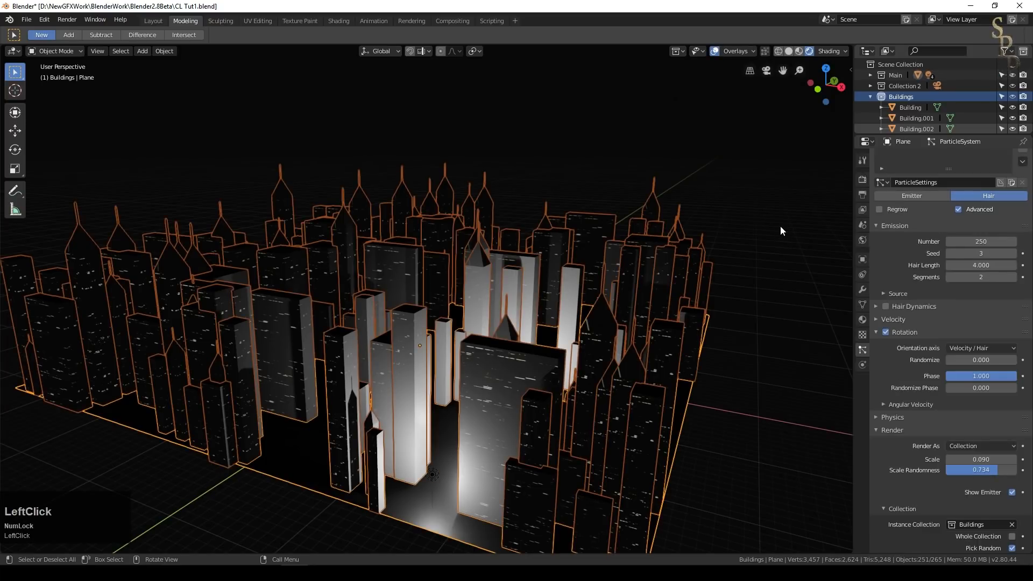
Add a third material slot to the city plane and assign the existing CityLights1 material to it
{"action": "left_click", "coordinate": [862, 321]}
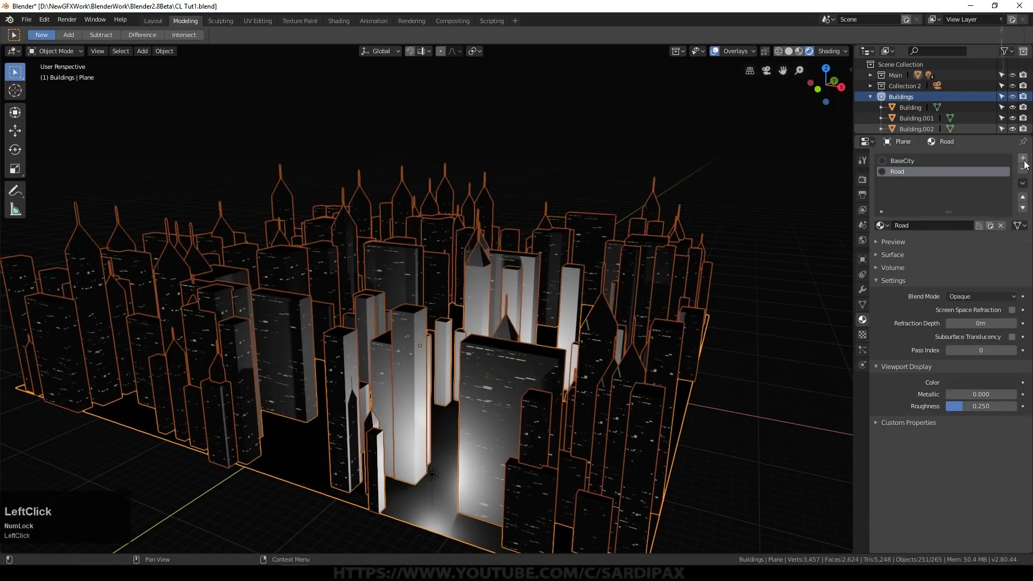
{"action": "left_click", "coordinate": [1023, 159]}
{"action": "left_click", "coordinate": [882, 225]}
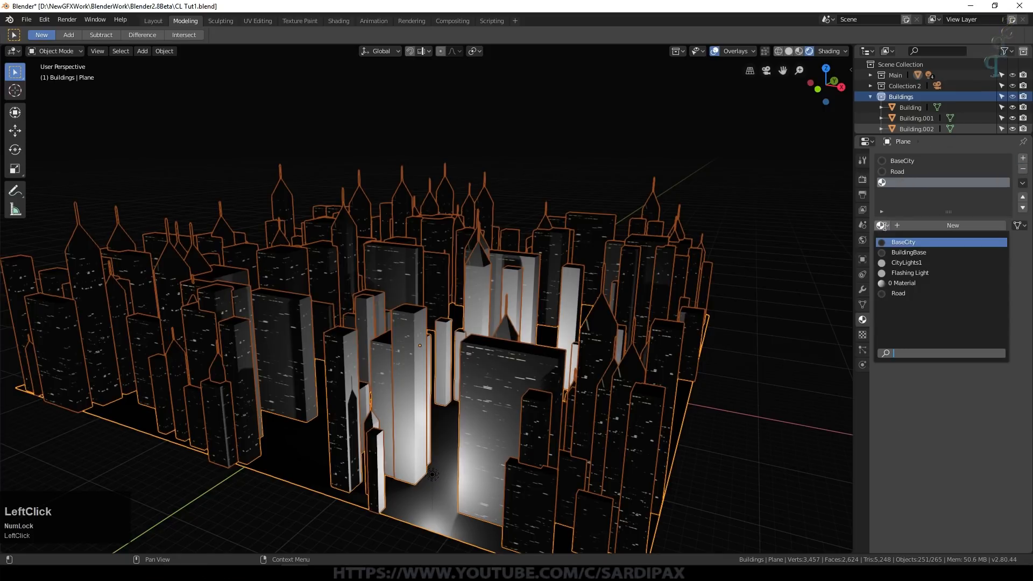
{"action": "left_click", "coordinate": [906, 262]}
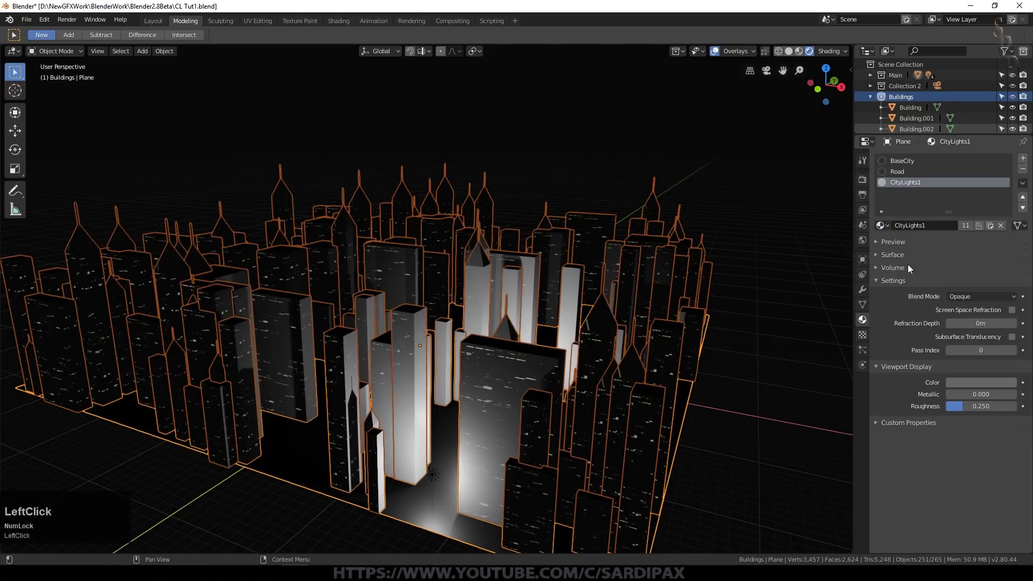
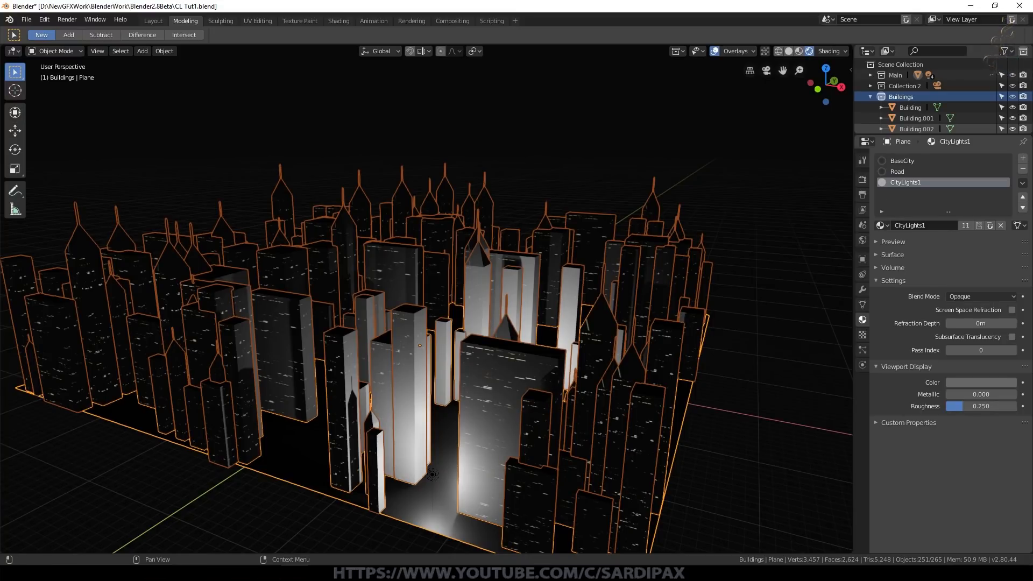
Switch to the Shading workspace and show the city buildings close up in rendered shading with overlays hidden
{"action": "scroll", "coordinate": [698, 229], "scroll_direction": "up", "scroll_amount": 2}
{"action": "left_click", "coordinate": [339, 20]}
{"action": "scroll", "coordinate": [412, 145], "scroll_direction": "down", "scroll_amount": 3}
{"action": "left_click", "coordinate": [789, 34]}
{"action": "scroll", "coordinate": [538, 107], "scroll_direction": "down", "scroll_amount": 5}
{"action": "left_click", "coordinate": [809, 34]}
{"action": "left_click", "coordinate": [714, 34]}
{"action": "scroll", "coordinate": [403, 145], "scroll_direction": "up", "scroll_amount": 4}
{"action": "middle_click_drag", "start_coordinate": [409, 145], "coordinate": [390, 152]}
{"action": "scroll", "coordinate": [515, 124], "scroll_direction": "down", "scroll_amount": 3}
{"action": "middle_click_drag", "start_coordinate": [605, 169], "coordinate": [568, 146], "text": "shift"}
Set the Specular to 0.448 and the Roughness to 0.510 on the CityLights1 Principled BSDF node
{"action": "scroll", "coordinate": [568, 147], "scroll_direction": "up", "scroll_amount": 3}
{"action": "scroll", "coordinate": [568, 147], "scroll_direction": "up", "scroll_amount": 2}
{"action": "left_click", "coordinate": [773, 258]}
{"action": "middle_click_drag", "start_coordinate": [773, 258], "coordinate": [636, 254]}
{"action": "scroll", "coordinate": [625, 290], "scroll_direction": "up", "scroll_amount": 2}
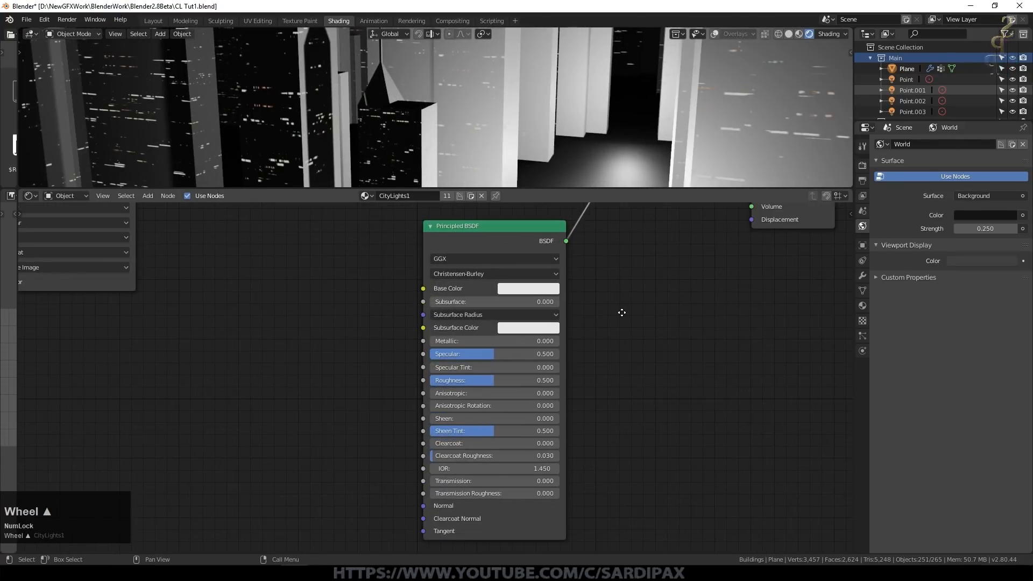
{"action": "middle_click_drag", "start_coordinate": [621, 312], "coordinate": [620, 333]}
{"action": "left_click_drag", "start_coordinate": [490, 375], "coordinate": [508, 363]}
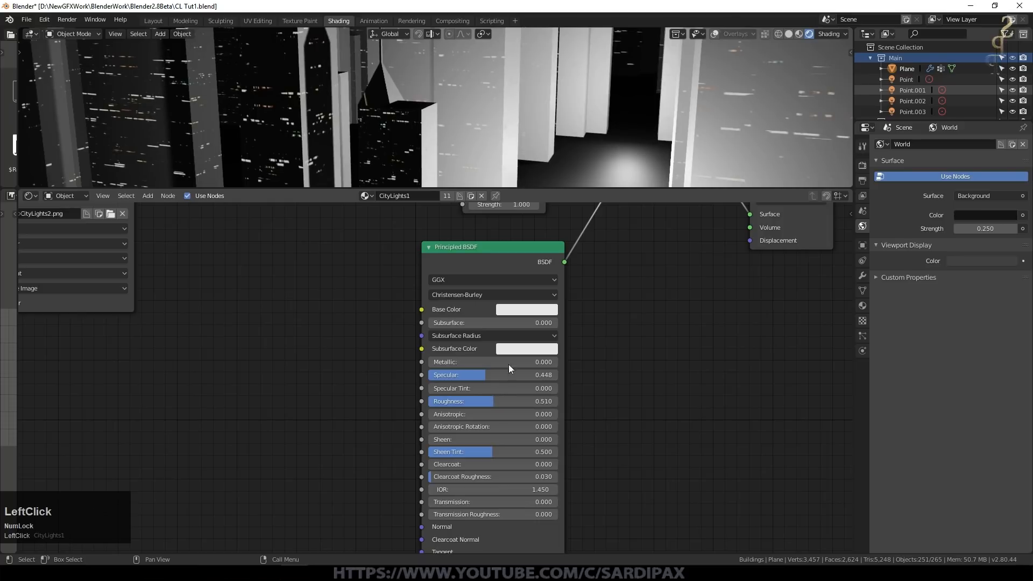
Change the Base Color of the CityLights1 Principled BSDF node to black
{"action": "left_click", "coordinate": [531, 310]}
{"action": "left_click", "coordinate": [527, 309]}
{"action": "left_click_drag", "start_coordinate": [544, 279], "coordinate": [501, 279]}
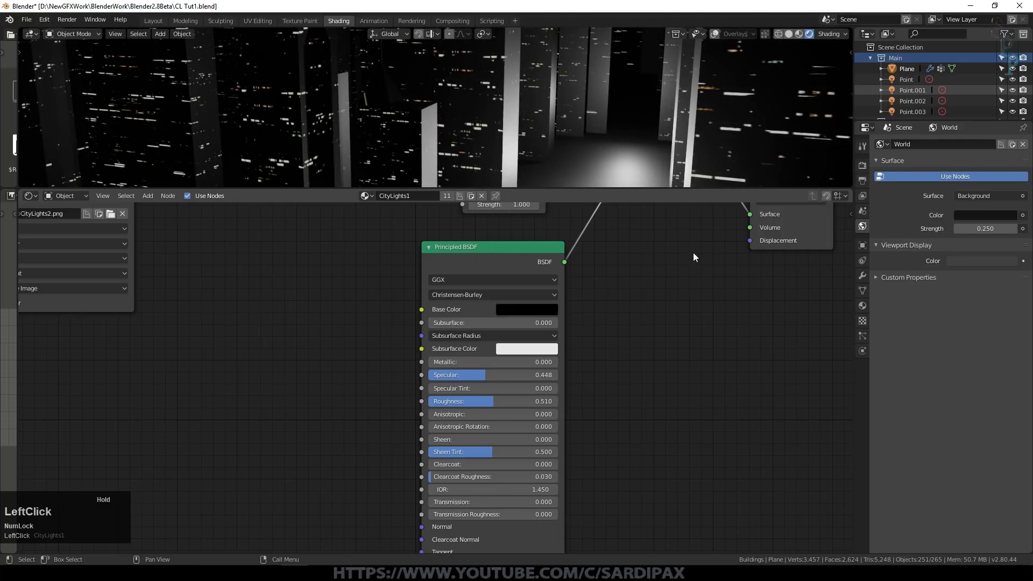
Lower the Specular of the CityLights1 Principled BSDF node to 0.010
{"action": "middle_click_drag", "start_coordinate": [677, 274], "coordinate": [671, 333]}
{"action": "scroll", "coordinate": [559, 177], "scroll_direction": "down", "scroll_amount": 5}
{"action": "scroll", "coordinate": [604, 145], "scroll_direction": "up", "scroll_amount": 3}
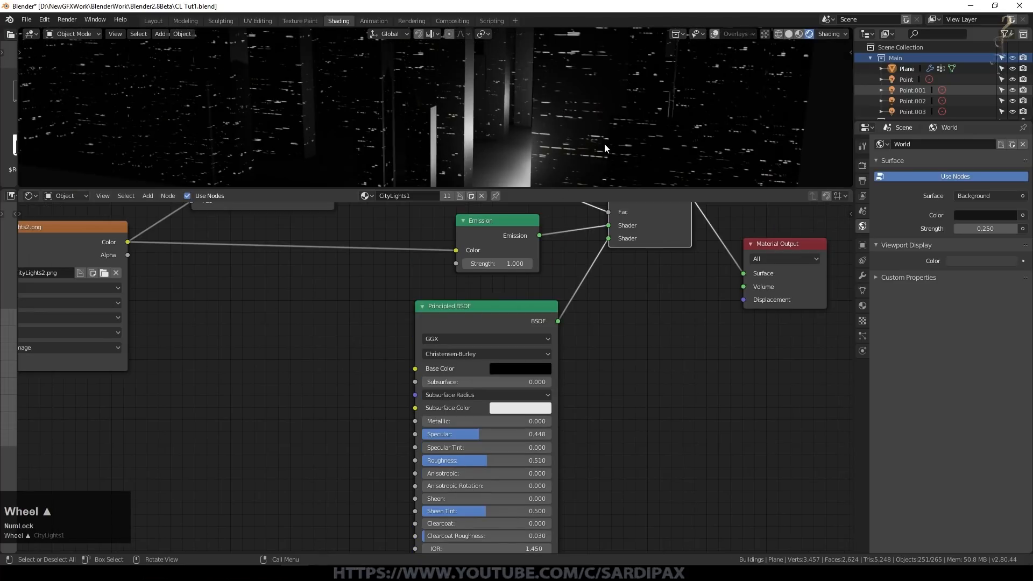
{"action": "left_click_drag", "start_coordinate": [484, 434], "coordinate": [423, 434]}
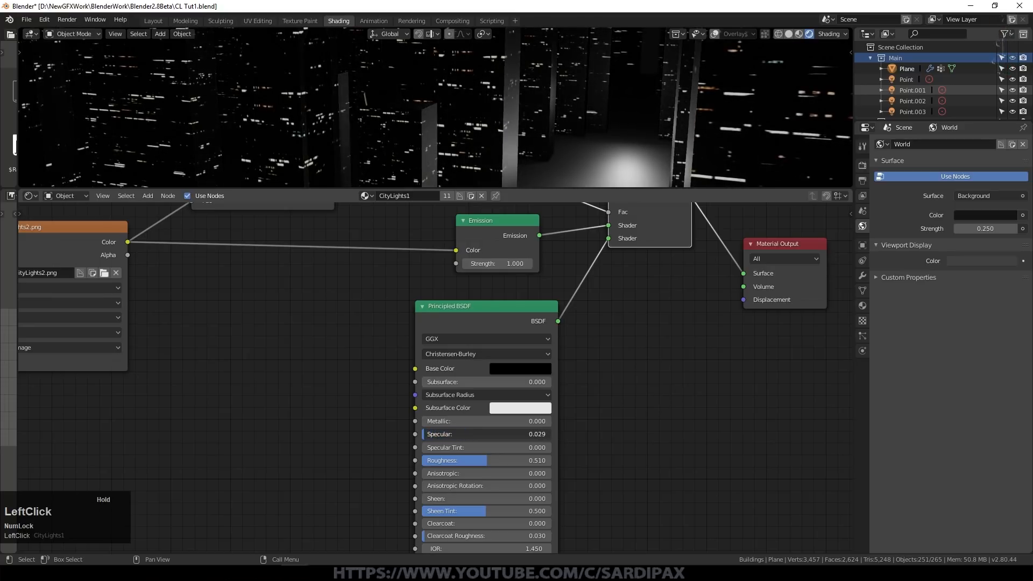
{"action": "scroll", "coordinate": [521, 125], "scroll_direction": "down", "scroll_amount": 3}
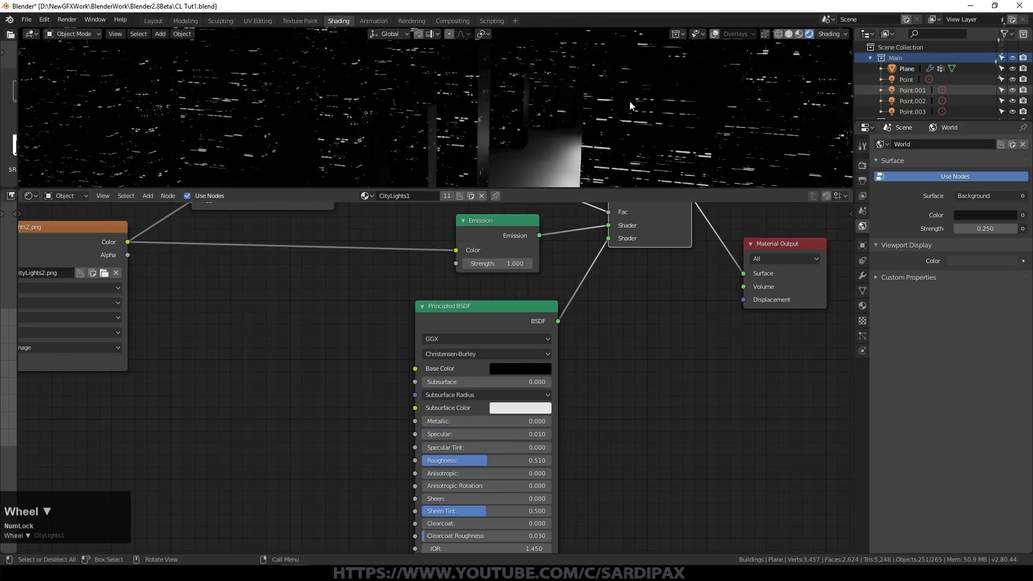
Examine the darkened city from several angles in rendered view, continuing in the Layout workspace
{"action": "middle_click_drag", "start_coordinate": [515, 159], "coordinate": [447, 156]}
{"action": "scroll", "coordinate": [436, 140], "scroll_direction": "down", "scroll_amount": 1}
{"action": "middle_click_drag", "start_coordinate": [498, 127], "coordinate": [541, 155]}
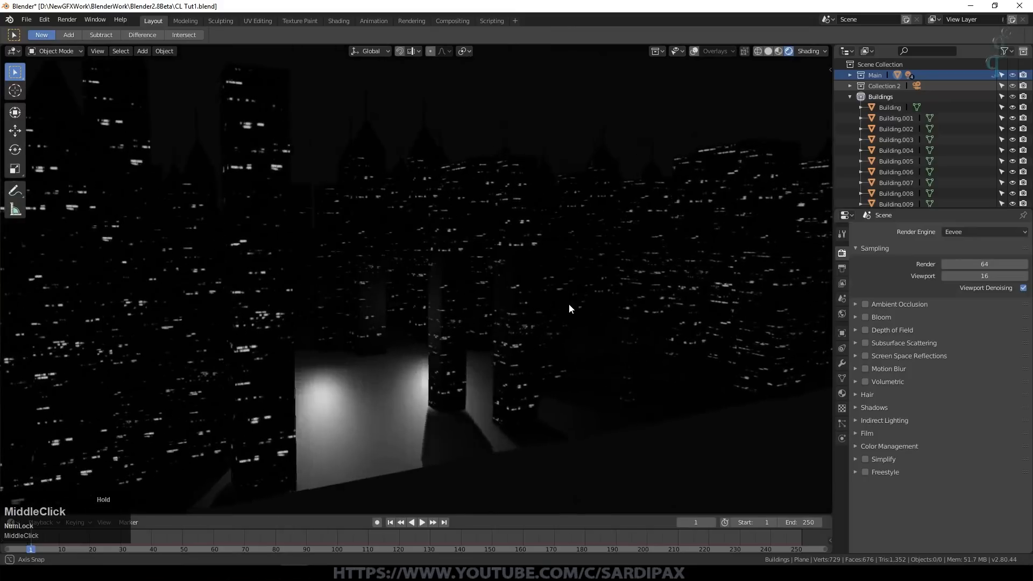
{"action": "middle_click_drag", "start_coordinate": [569, 303], "coordinate": [630, 299]}
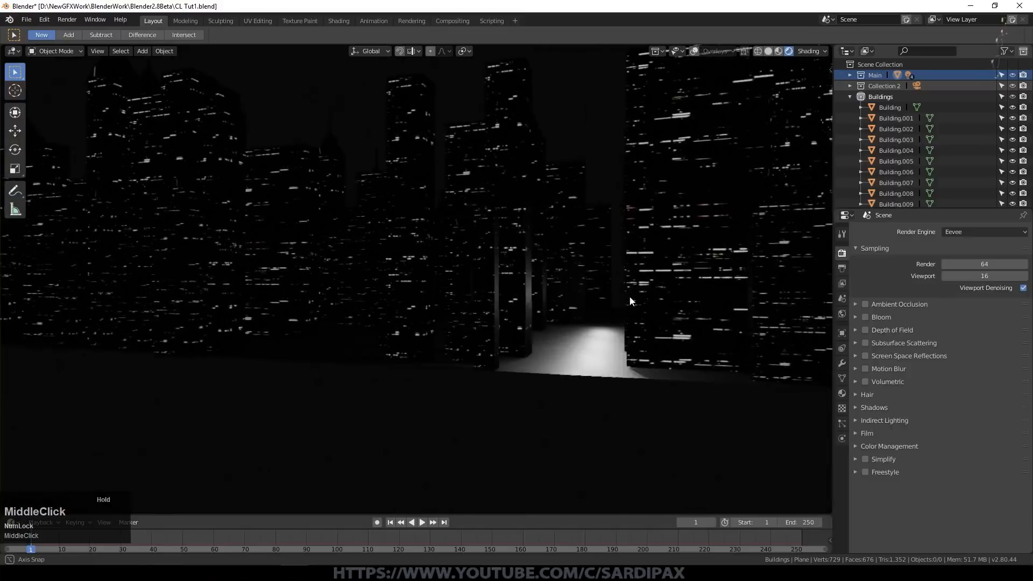
{"action": "middle_click_drag", "start_coordinate": [784, 131], "coordinate": [633, 169]}
{"action": "scroll", "coordinate": [599, 189], "scroll_direction": "up", "scroll_amount": 3}
{"action": "middle_click_drag", "start_coordinate": [495, 240], "coordinate": [482, 289]}
{"action": "scroll", "coordinate": [543, 332], "scroll_direction": "down", "scroll_amount": 2}
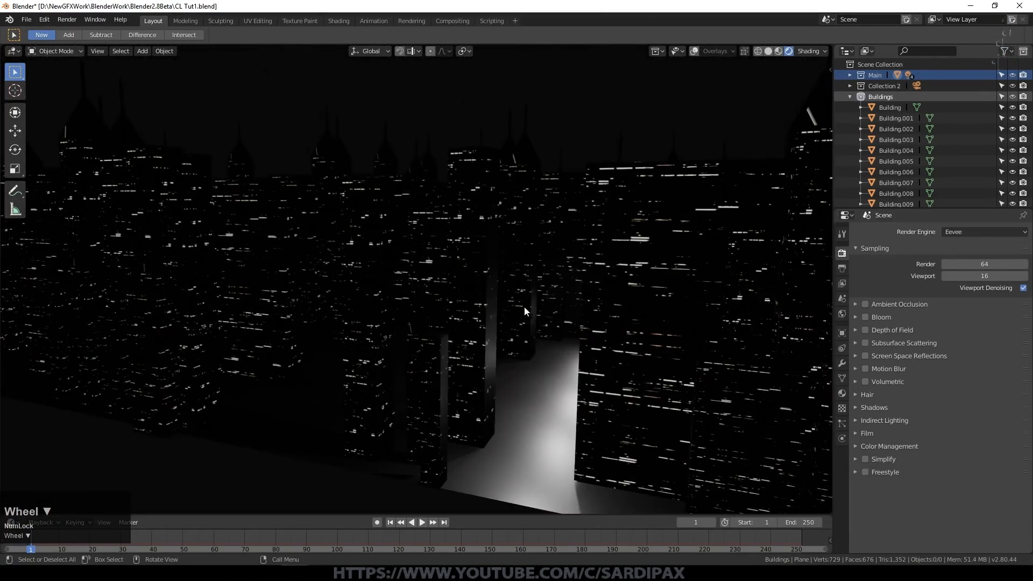
{"action": "middle_click_drag", "start_coordinate": [576, 258], "coordinate": [599, 290]}
{"action": "scroll", "coordinate": [599, 265], "scroll_direction": "down", "scroll_amount": 4}
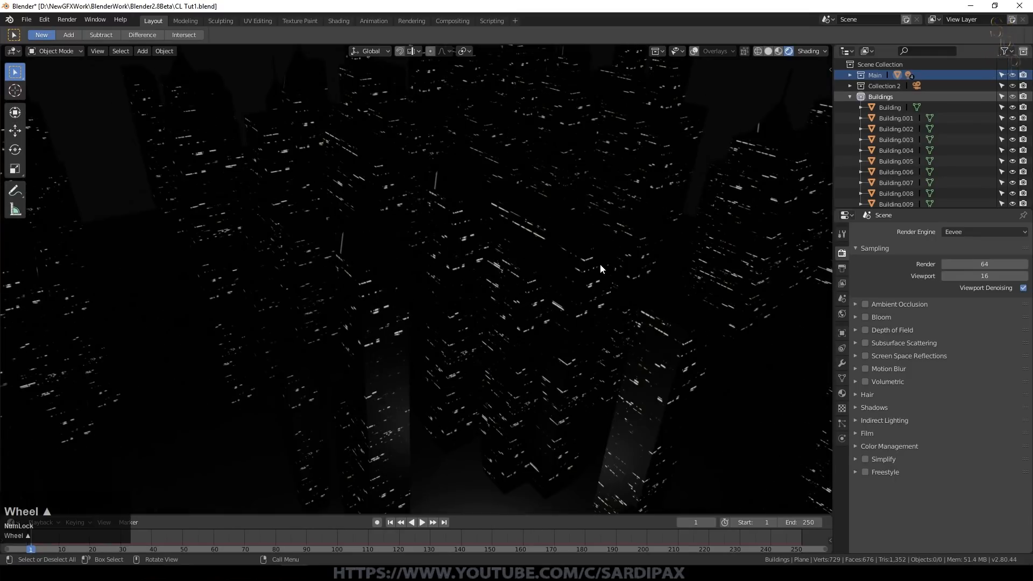
Play the animation to check the city lights, stop it and return to the first frame
{"action": "left_click", "coordinate": [420, 521]}
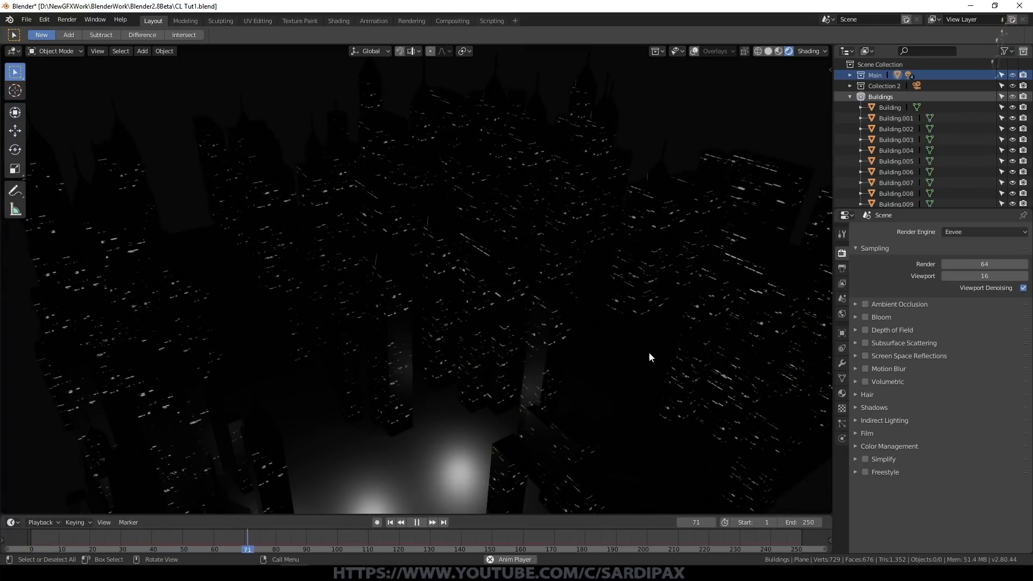
{"action": "left_click", "coordinate": [416, 522]}
{"action": "left_click", "coordinate": [389, 520]}
{"action": "scroll", "coordinate": [679, 230], "scroll_direction": "down", "scroll_amount": 4}
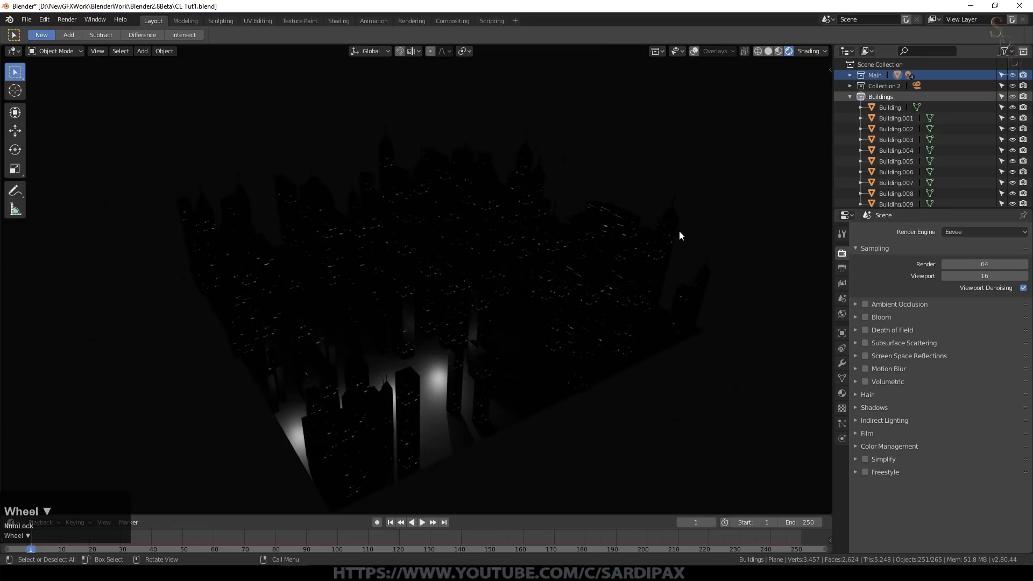
Select the city plane with overlays shown and add the Flashing Light material in a fourth slot
{"action": "left_click", "coordinate": [435, 422]}
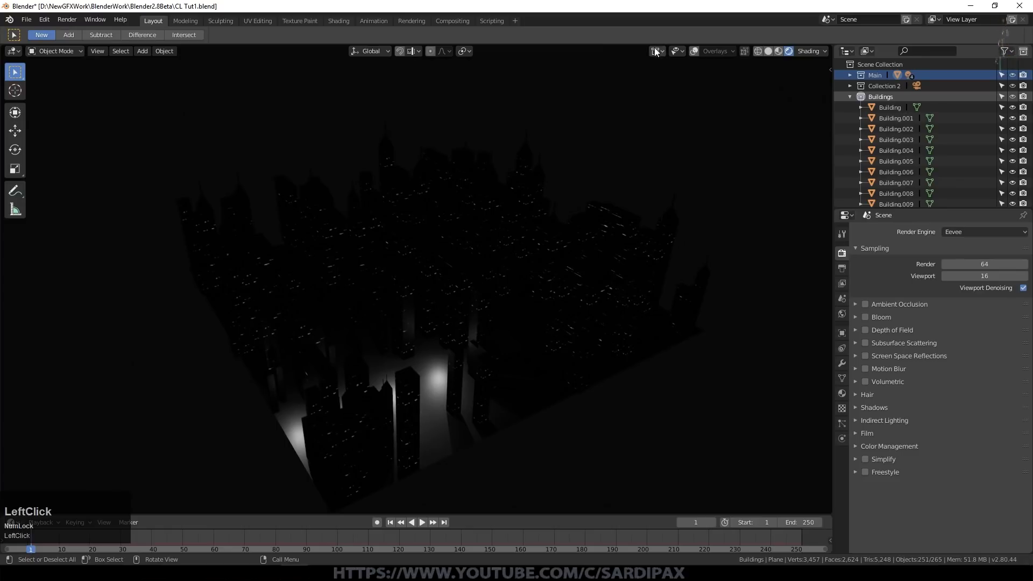
{"action": "left_click", "coordinate": [693, 51]}
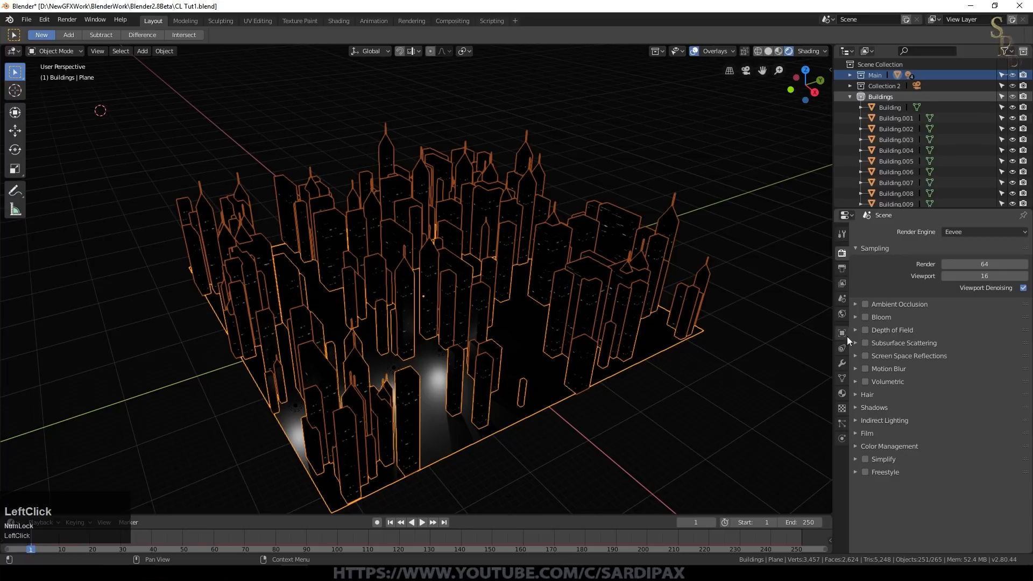
{"action": "left_click", "coordinate": [842, 393]}
{"action": "left_click", "coordinate": [860, 298]}
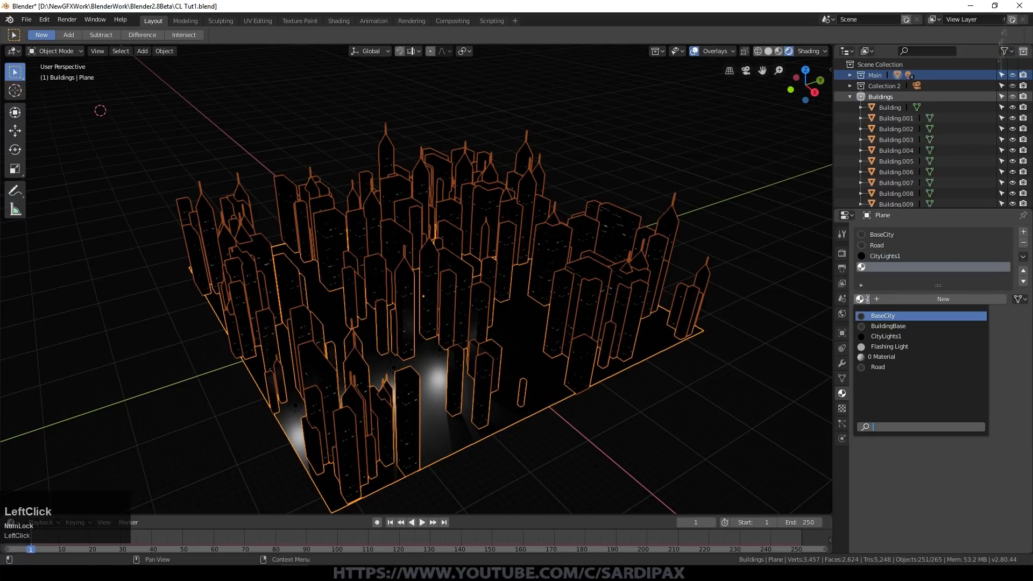
{"action": "left_click", "coordinate": [889, 346]}
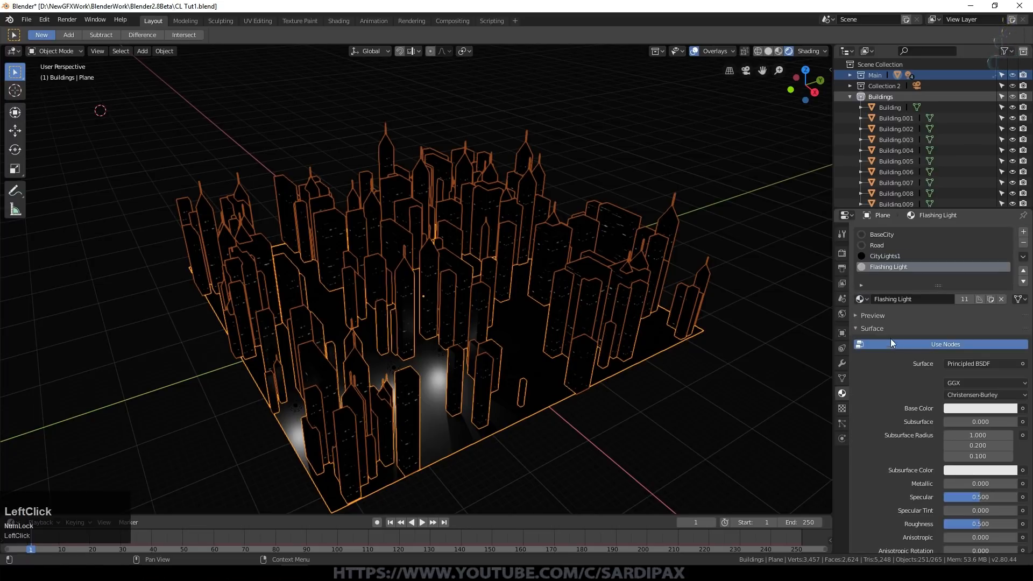
Switch to solid shading and delete the lowest spired building from the stack of source buildings
{"action": "scroll", "coordinate": [660, 301], "scroll_direction": "down", "scroll_amount": 6}
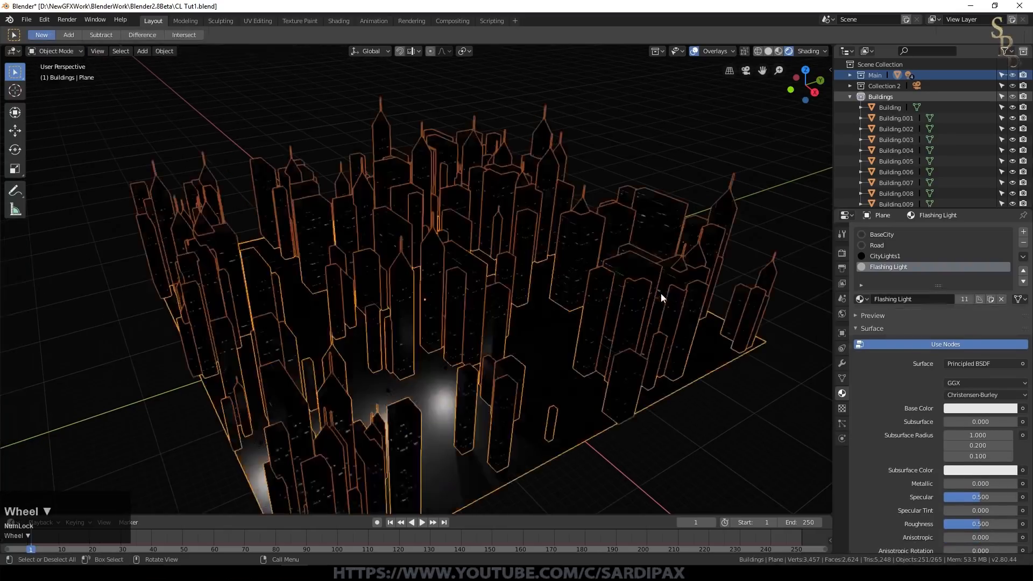
{"action": "scroll", "coordinate": [687, 266], "scroll_direction": "down", "scroll_amount": 4}
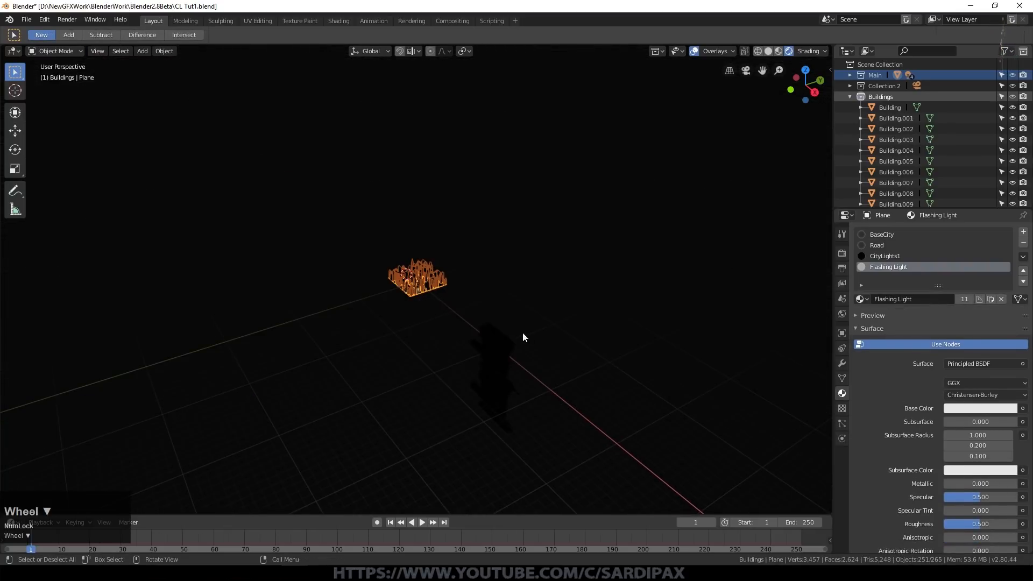
{"action": "left_click", "coordinate": [496, 373]}
{"action": "left_click", "coordinate": [768, 51]}
{"action": "middle_click_drag", "start_coordinate": [610, 357], "coordinate": [634, 349]}
{"action": "scroll", "coordinate": [554, 239], "scroll_direction": "up", "scroll_amount": 6}
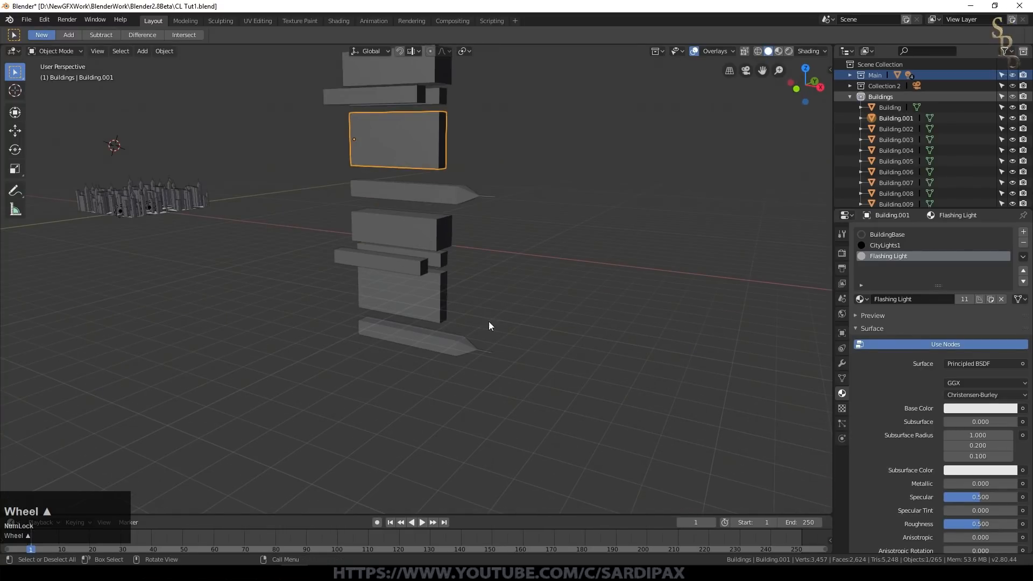
{"action": "left_click", "coordinate": [467, 346]}
{"action": "key", "text": "Delete"}
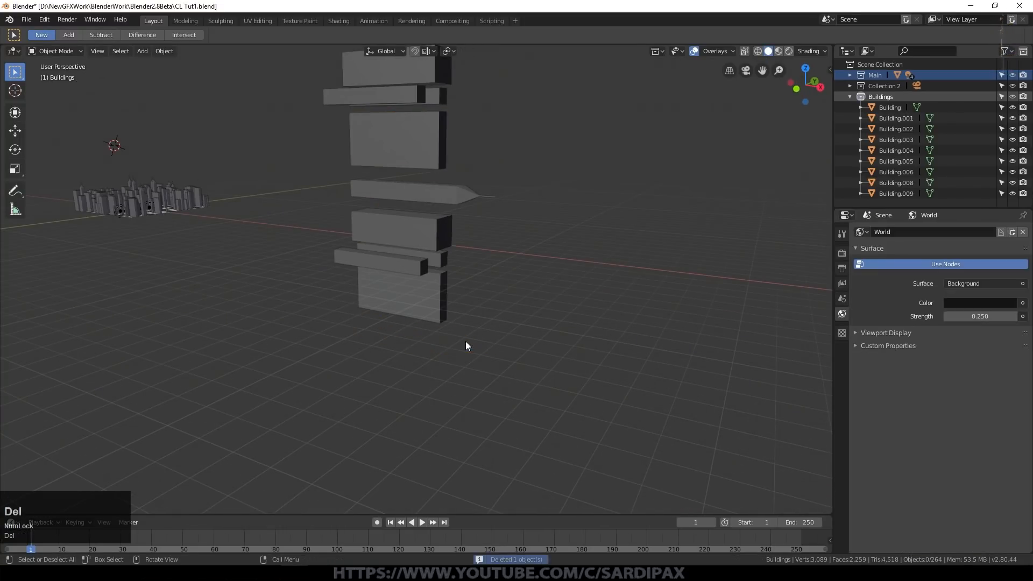
Assign the Flashing Light material to the antenna tip faces of the remaining spired source building
{"action": "left_click", "coordinate": [449, 195]}
{"action": "key", "text": "KP_Decimal"}
{"action": "key", "text": "Tab"}
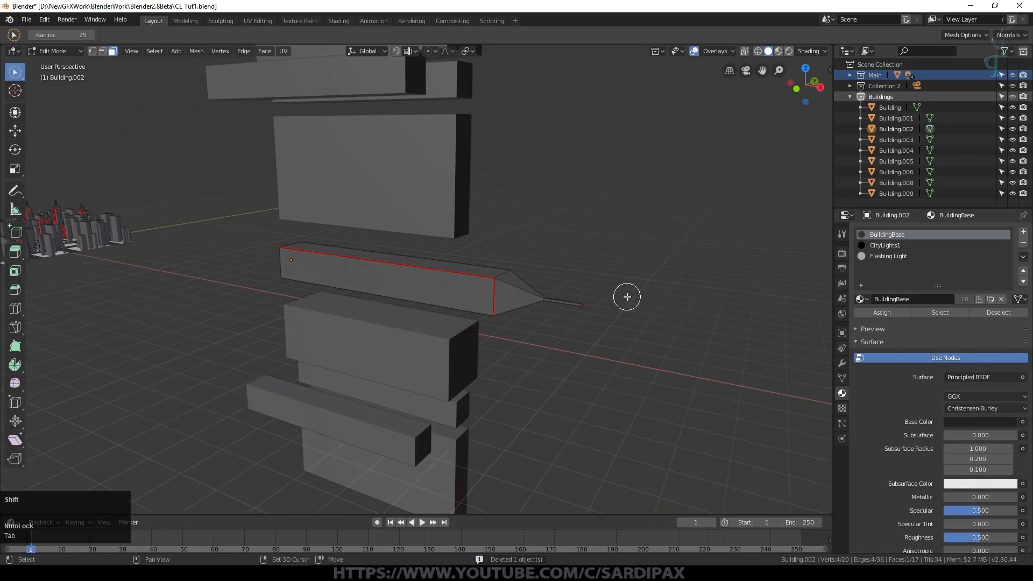
{"action": "scroll", "coordinate": [526, 312], "scroll_direction": "up", "scroll_amount": 5}
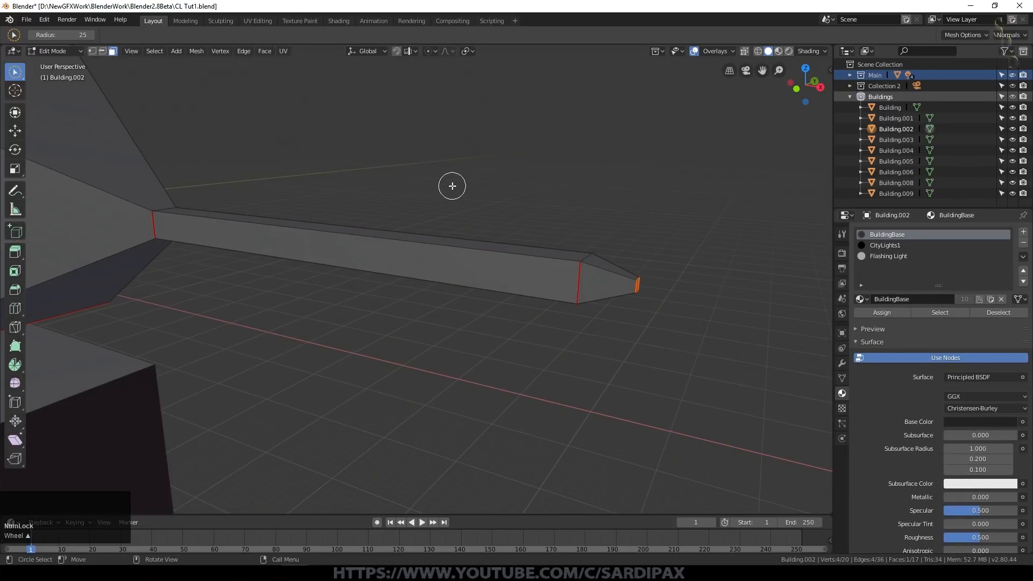
{"action": "key", "text": "ctrl"}
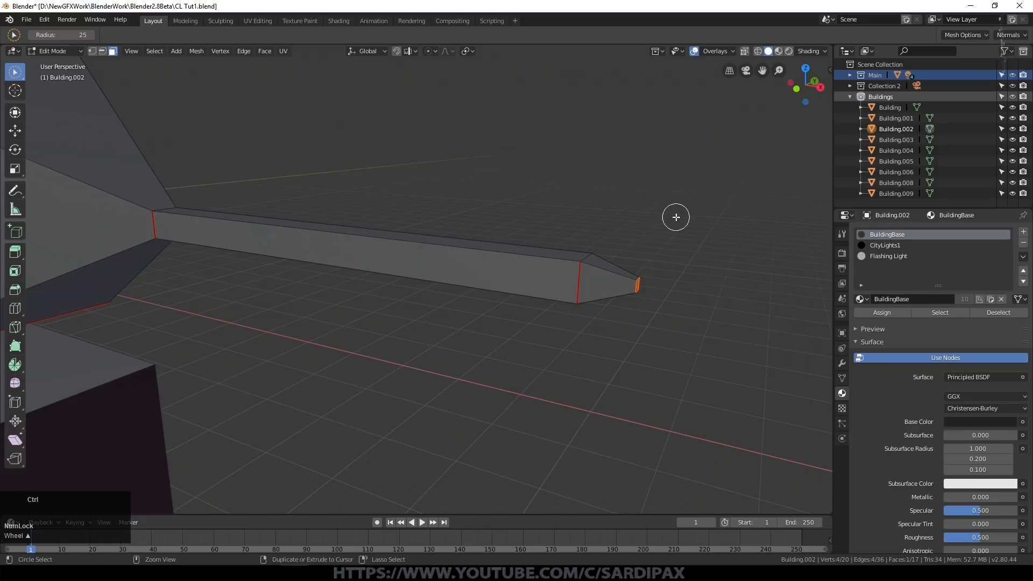
{"action": "key", "text": "ctrl+KP_Add"}
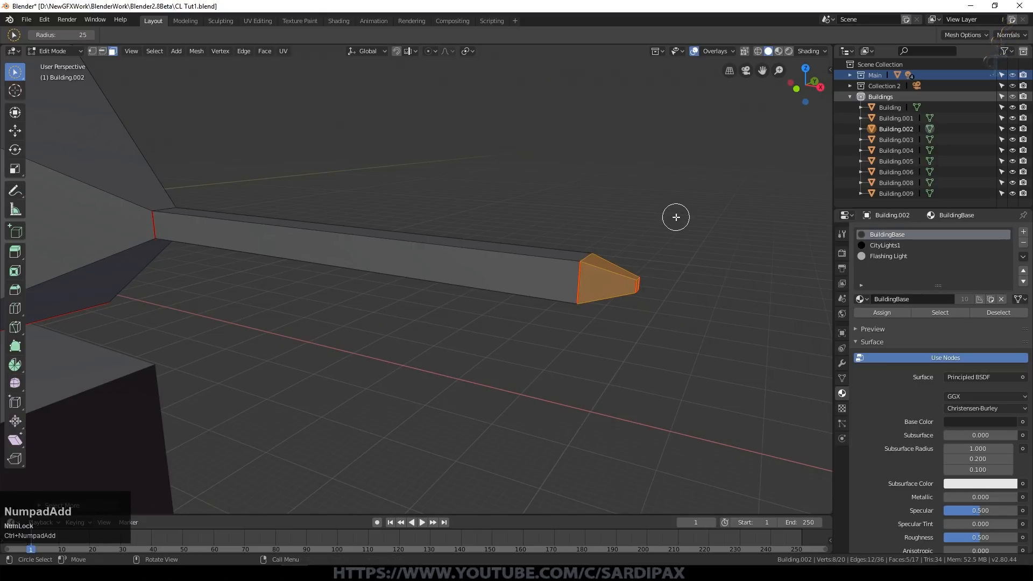
{"action": "left_click", "coordinate": [893, 255]}
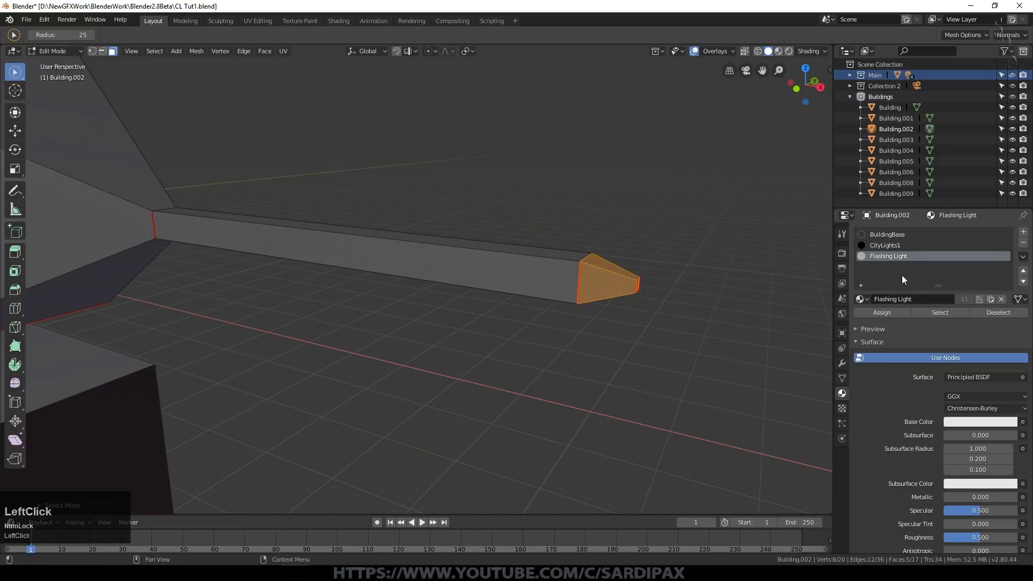
{"action": "left_click", "coordinate": [888, 313]}
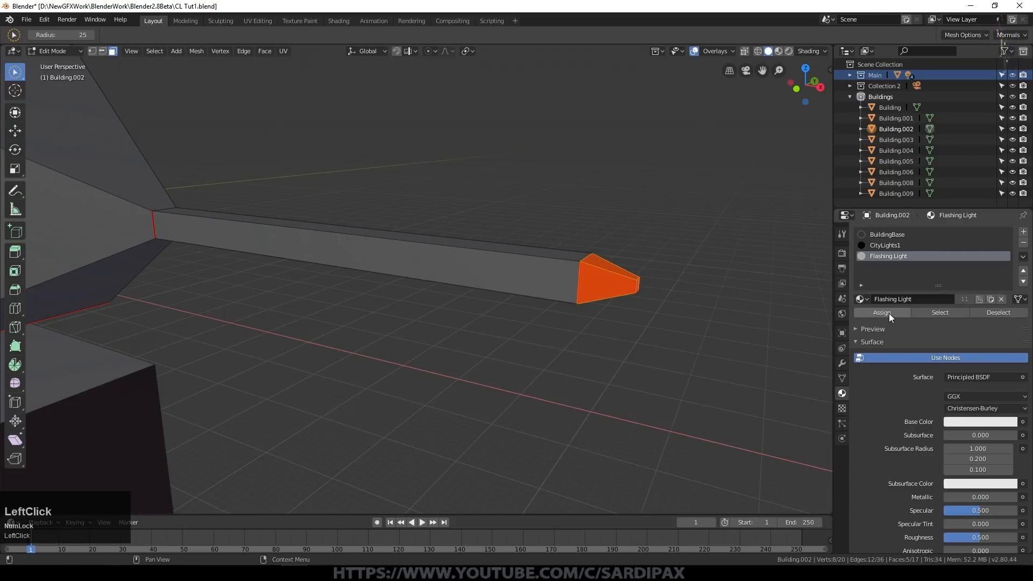
{"action": "key", "text": "Tab"}
Select the city plane, return the viewport to rendered shading and open the plane's particle system settings
{"action": "scroll", "coordinate": [498, 250], "scroll_direction": "down", "scroll_amount": 3}
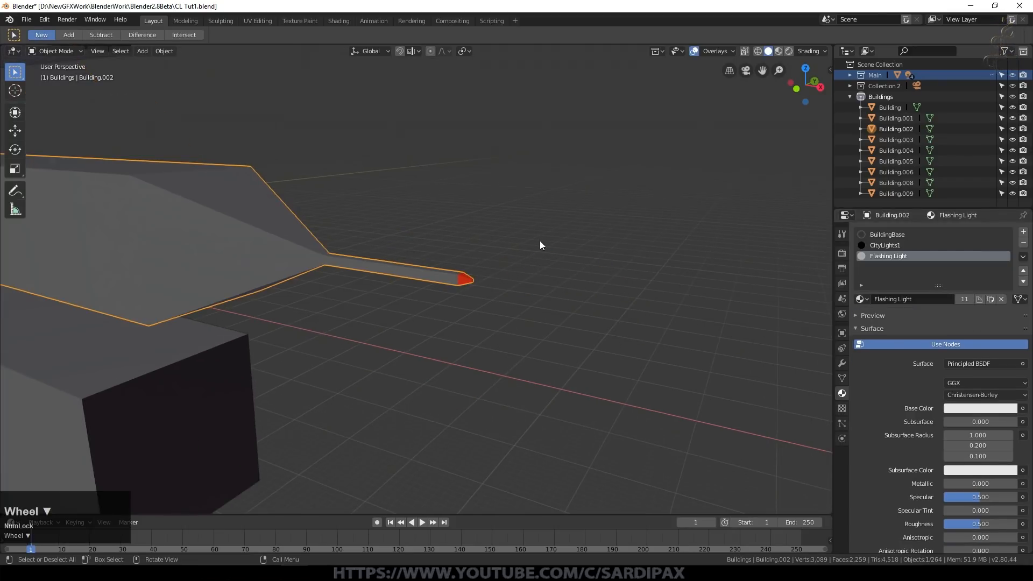
{"action": "scroll", "coordinate": [540, 243], "scroll_direction": "down", "scroll_amount": 5}
{"action": "left_click", "coordinate": [424, 269]}
{"action": "key", "text": "KP_0"}
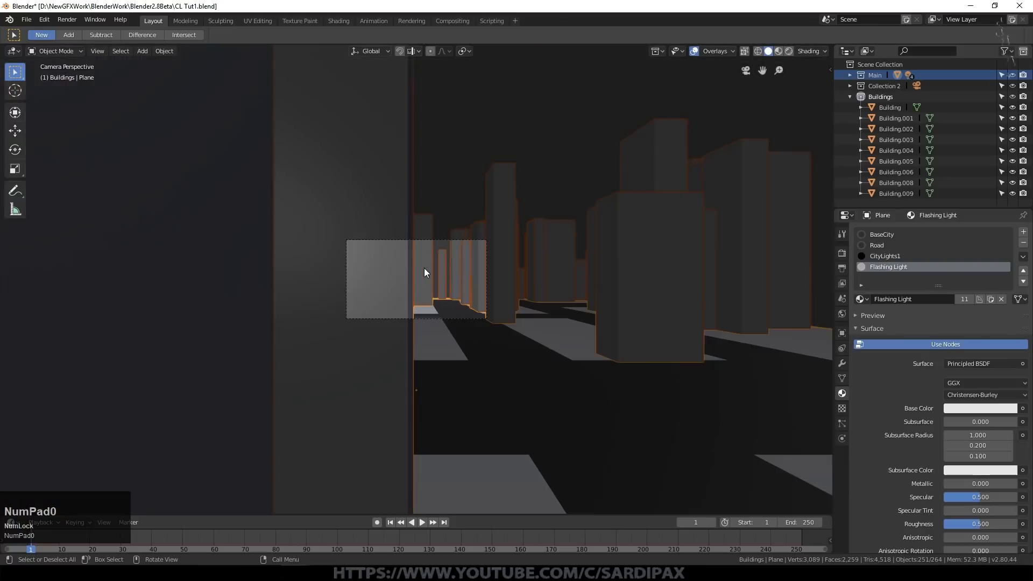
{"action": "key", "text": "KP_0"}
{"action": "left_click", "coordinate": [788, 51]}
{"action": "scroll", "coordinate": [496, 247], "scroll_direction": "up", "scroll_amount": 5}
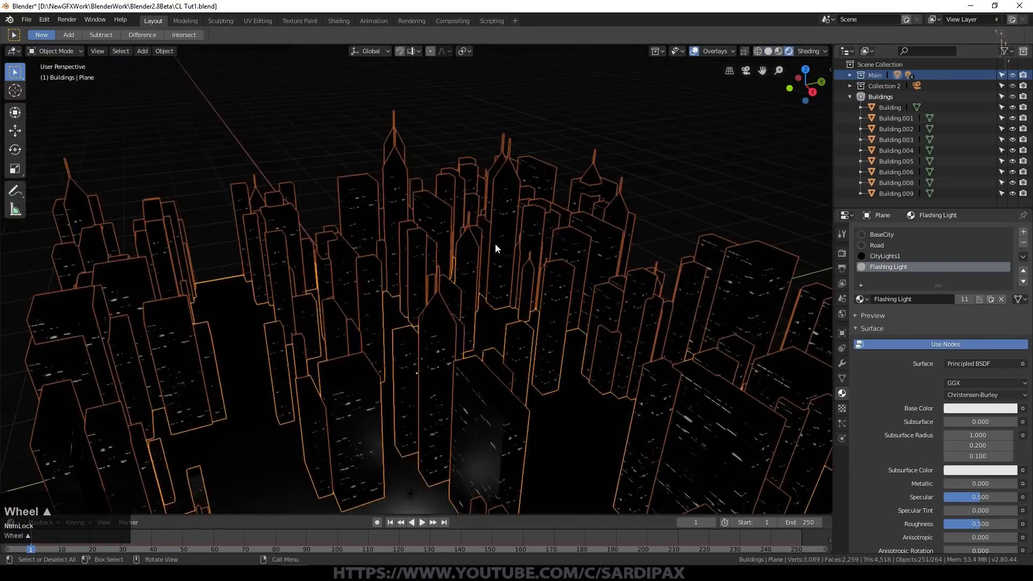
{"action": "middle_click_drag", "start_coordinate": [494, 230], "coordinate": [618, 247]}
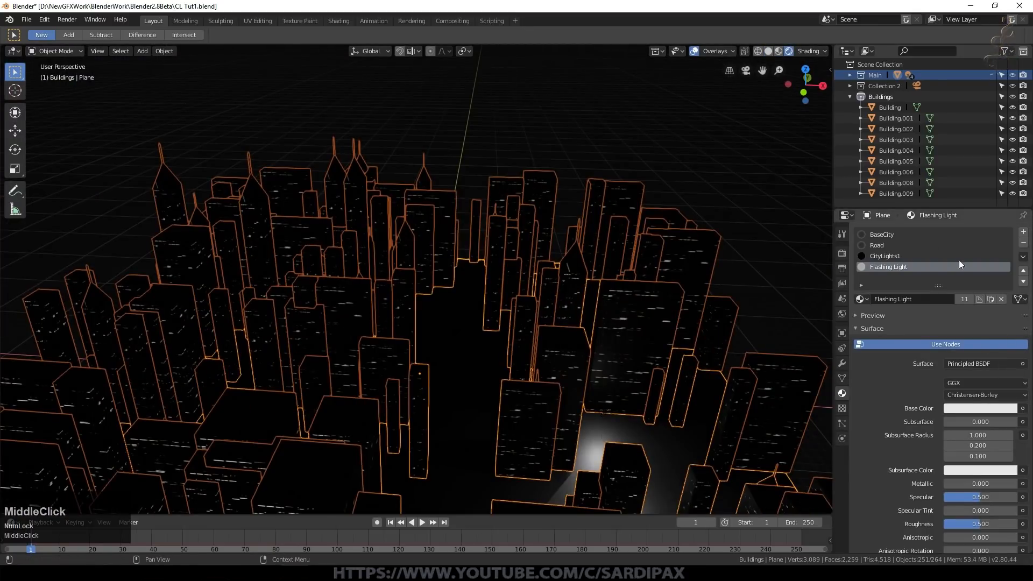
{"action": "left_click", "coordinate": [842, 423]}
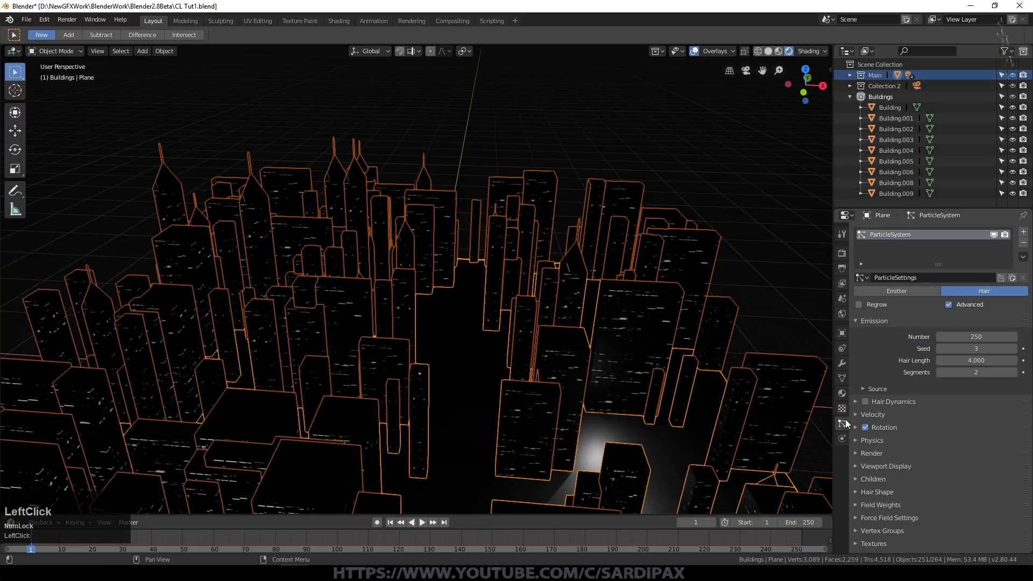
Set the plane's particle emission seed to 5 and hide the viewport overlays
{"action": "scroll", "coordinate": [1014, 348], "scroll_direction": "down", "scroll_amount": 1, "text": "ctrl"}
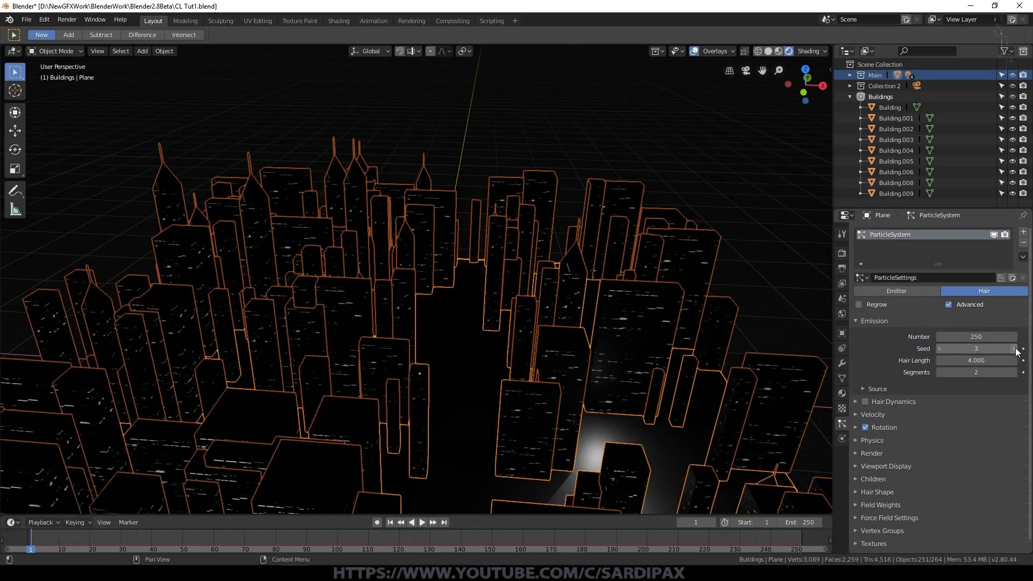
{"action": "scroll", "coordinate": [517, 314], "scroll_direction": "down", "scroll_amount": 2}
{"action": "middle_click_drag", "start_coordinate": [558, 301], "coordinate": [688, 308]}
{"action": "left_click", "coordinate": [1014, 349]}
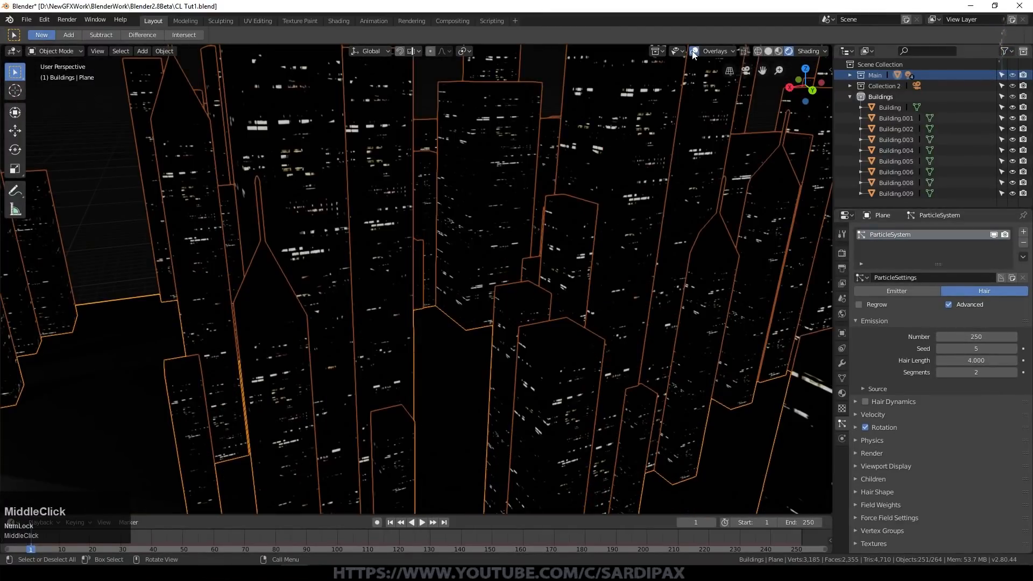
{"action": "left_click", "coordinate": [694, 52]}
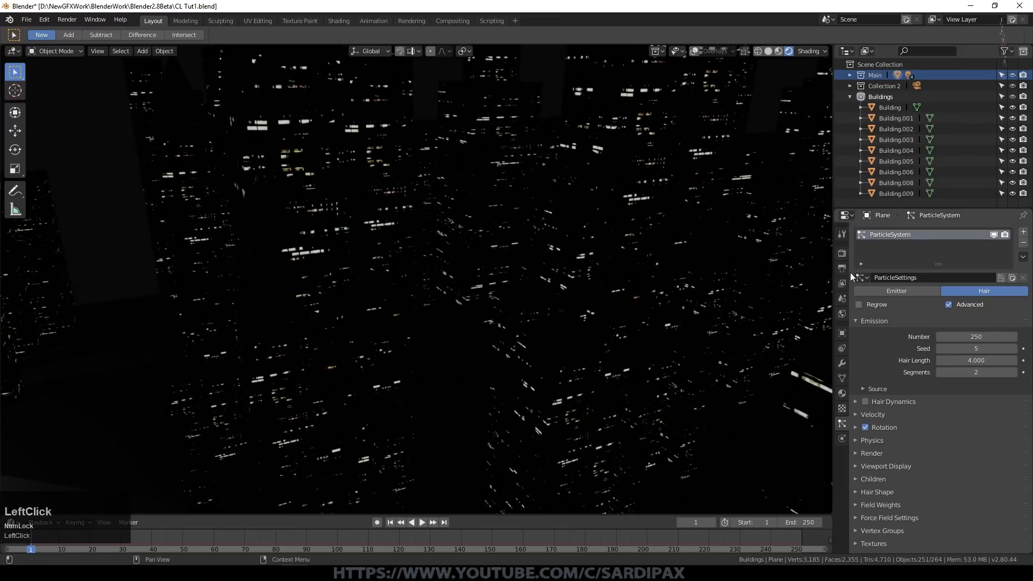
Display the plane's materials with Flashing Light active and switch to the Shading workspace
{"action": "left_click", "coordinate": [842, 393]}
{"action": "middle_click_drag", "start_coordinate": [613, 298], "coordinate": [508, 350], "text": "shift"}
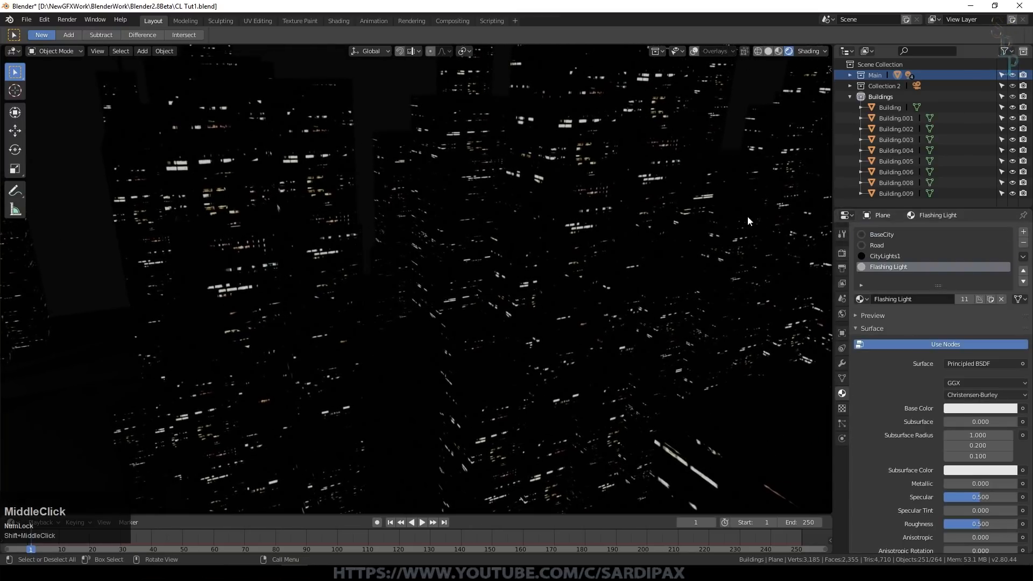
{"action": "middle_click_drag", "start_coordinate": [779, 196], "coordinate": [530, 357]}
{"action": "scroll", "coordinate": [527, 365], "scroll_direction": "down", "scroll_amount": 3}
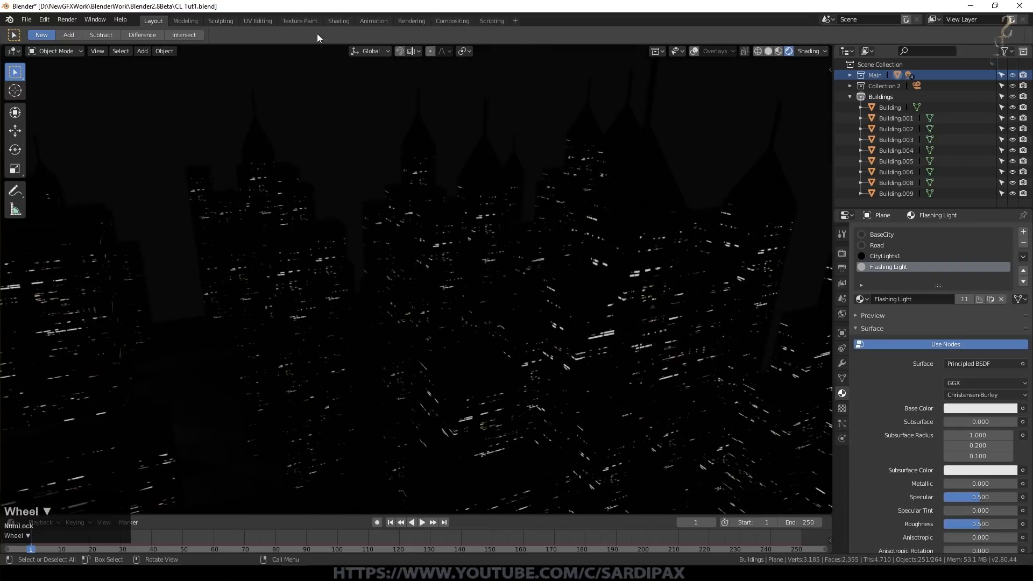
{"action": "left_click", "coordinate": [338, 21]}
Replace the Flashing Light material's Principled BSDF with an Emission shader connected to the Material Output's Surface
{"action": "left_click_drag", "start_coordinate": [473, 298], "coordinate": [323, 262]}
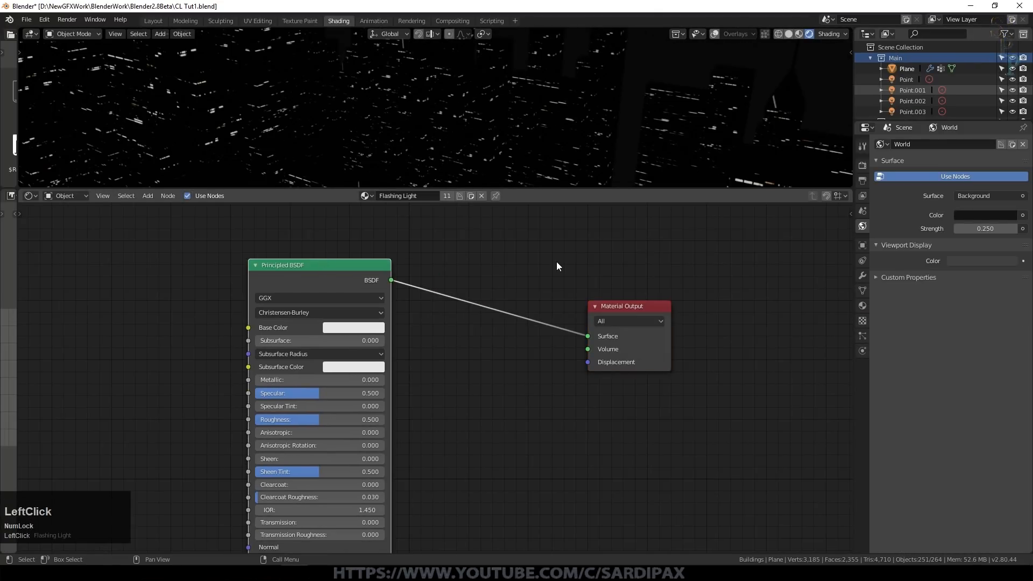
{"action": "key", "text": "Delete"}
{"action": "left_click", "coordinate": [149, 196]}
{"action": "mouse_move", "coordinate": [170, 247]}
{"action": "left_click", "coordinate": [240, 269]}
{"action": "left_click", "coordinate": [483, 308]}
{"action": "left_click_drag", "start_coordinate": [591, 330], "coordinate": [593, 333]}
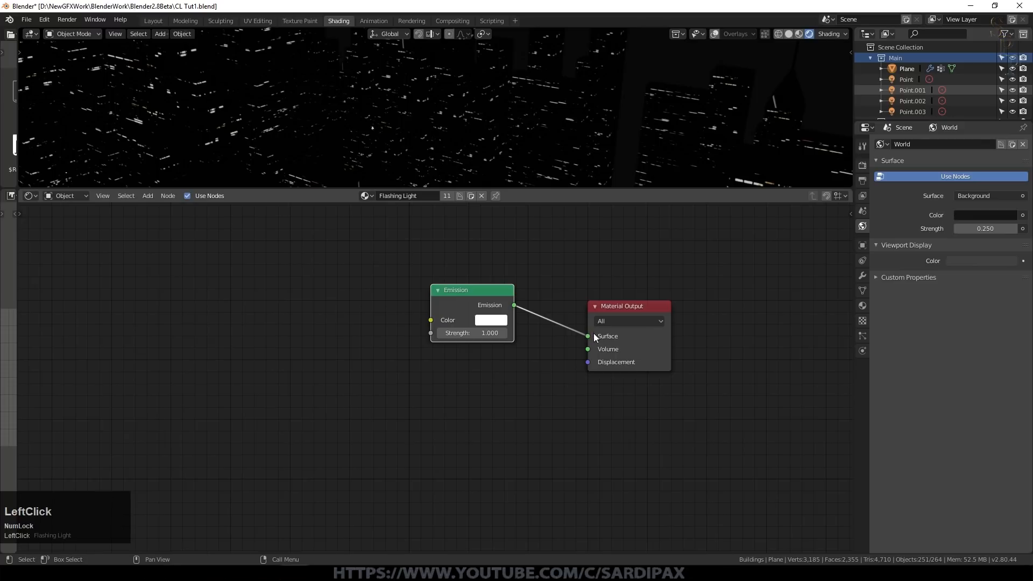
Set the Emission shader's color to pure red and its strength to 2
{"action": "scroll", "coordinate": [430, 138], "scroll_direction": "up", "scroll_amount": 3}
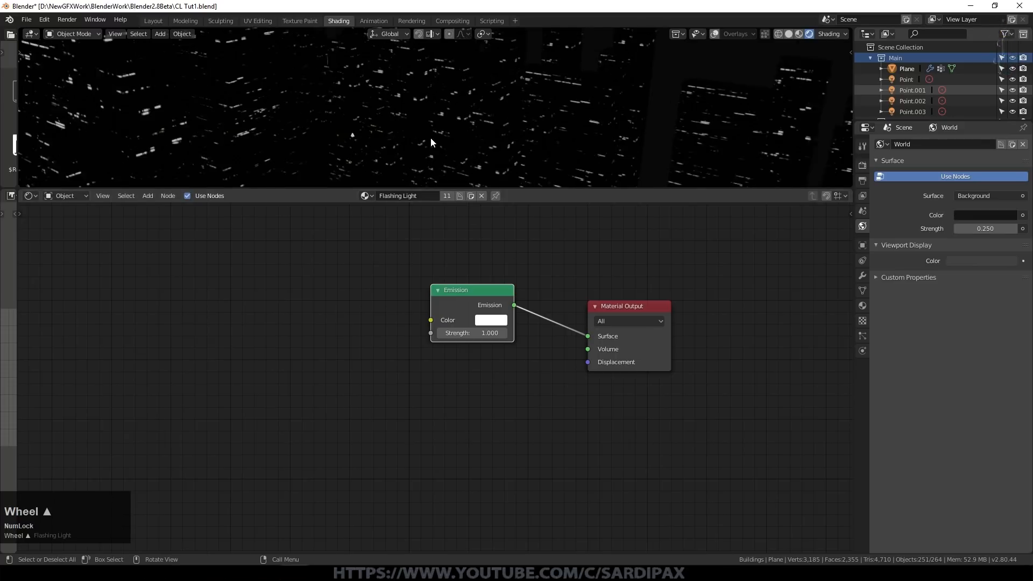
{"action": "left_click", "coordinate": [490, 320]}
{"action": "left_click", "coordinate": [529, 236]}
{"action": "left_click", "coordinate": [500, 317]}
{"action": "left_click", "coordinate": [525, 236]}
{"action": "middle_click_drag", "start_coordinate": [407, 145], "coordinate": [496, 126], "text": "shift"}
{"action": "scroll", "coordinate": [496, 126], "scroll_direction": "up", "scroll_amount": 3}
{"action": "left_click", "coordinate": [480, 333]}
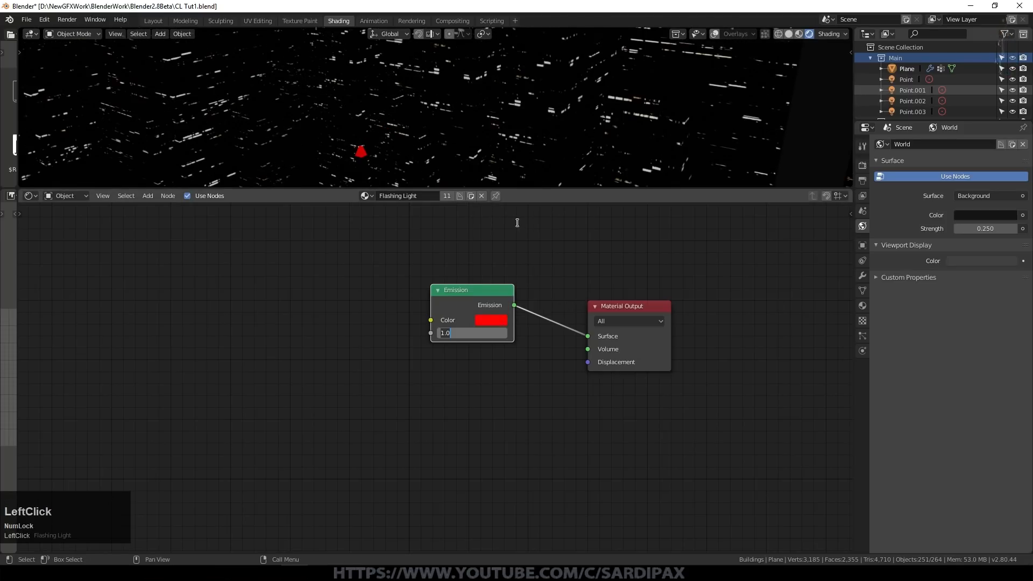
{"action": "type", "text": "2"}
{"action": "key", "text": "KP_Enter"}
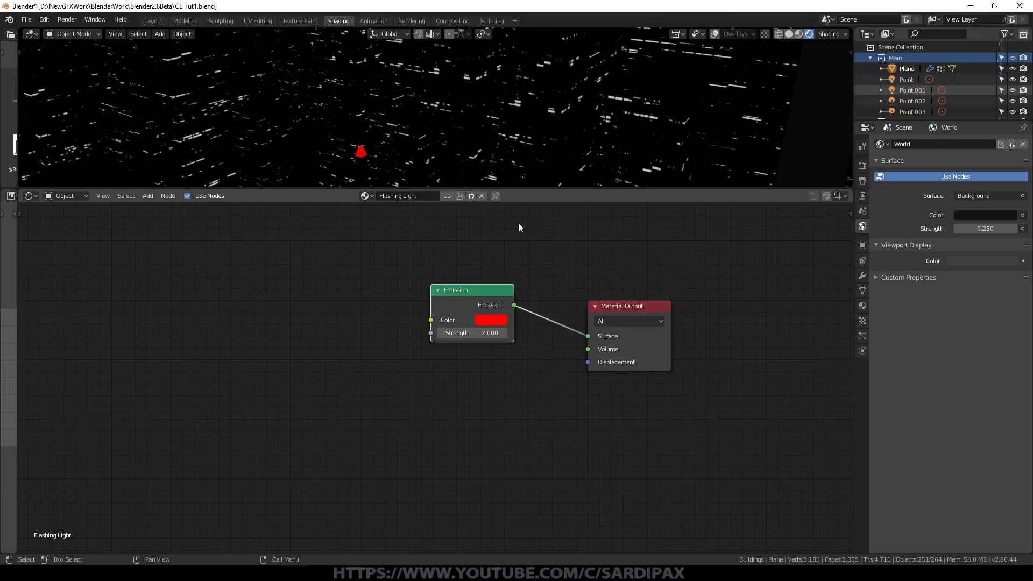
Split off a narrow Timeline area beneath the node editor and briefly play the animation
{"action": "left_click_drag", "start_coordinate": [852, 202], "coordinate": [852, 465]}
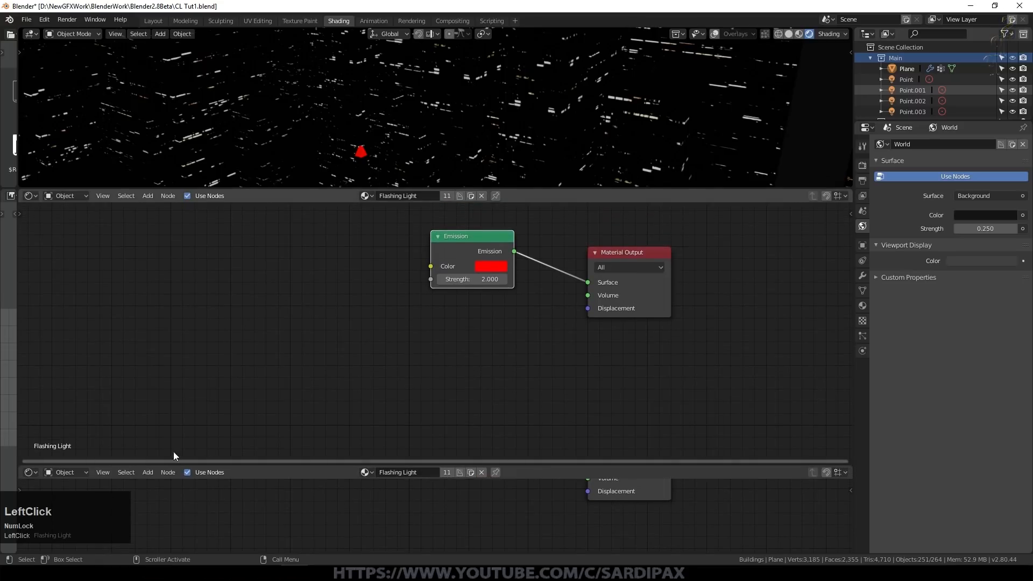
{"action": "left_click", "coordinate": [30, 472]}
{"action": "left_click", "coordinate": [155, 388]}
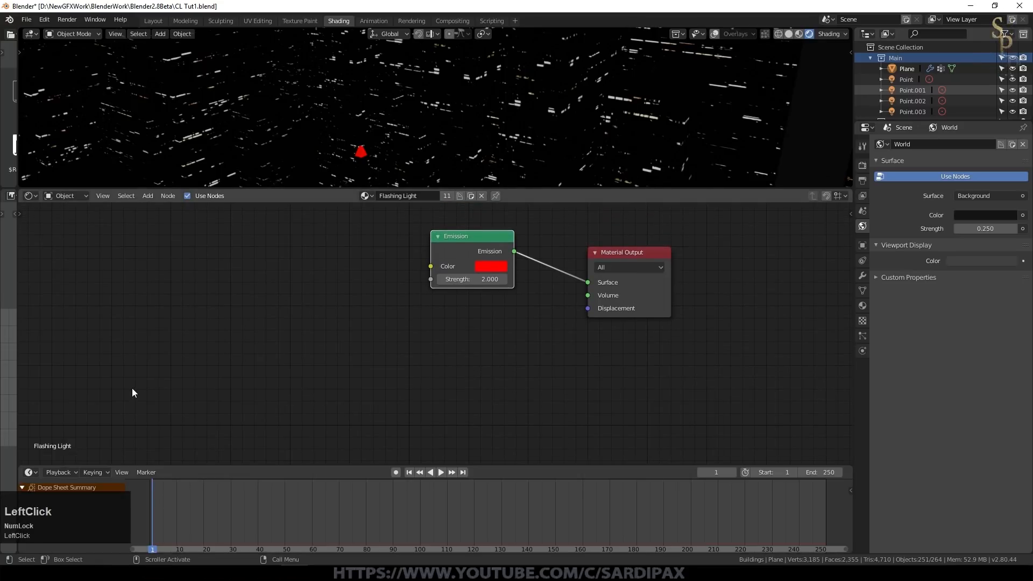
{"action": "left_click_drag", "start_coordinate": [838, 467], "coordinate": [837, 513]}
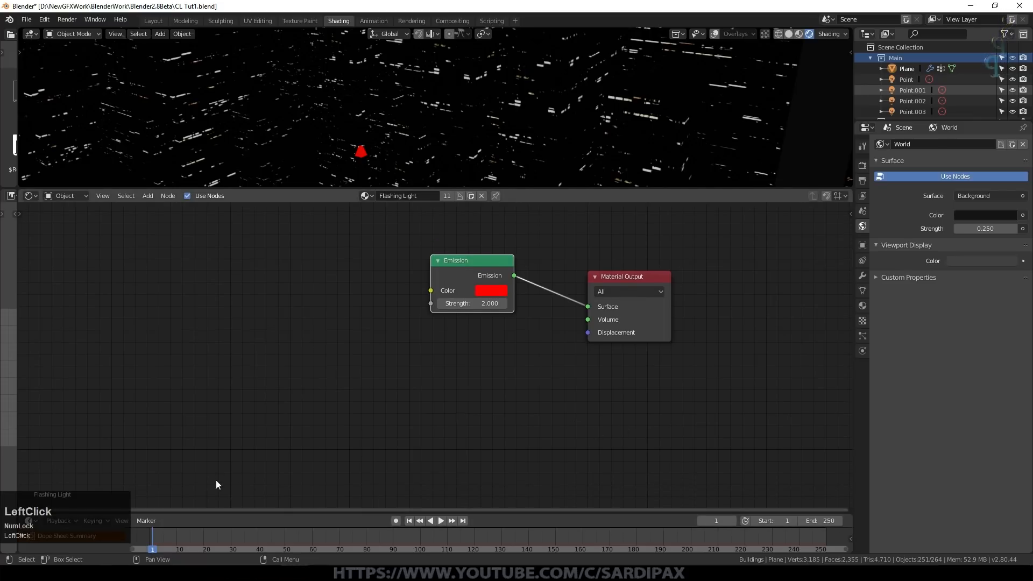
{"action": "key", "text": "space"}
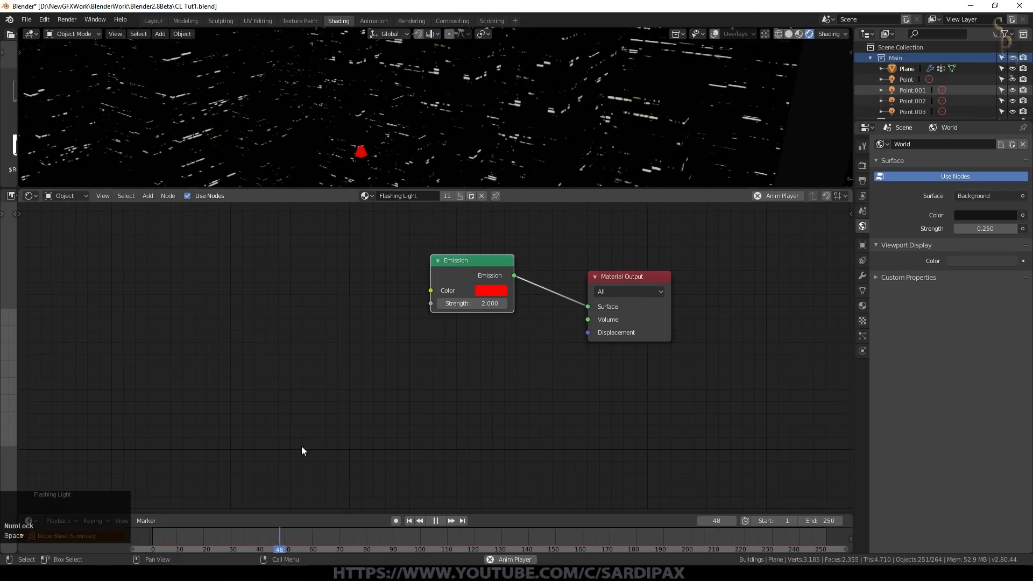
{"action": "key", "text": "space"}
Return to frame 1 and insert a keyframe on the Emission shader's strength
{"action": "scroll", "coordinate": [555, 264], "scroll_direction": "up", "scroll_amount": 2}
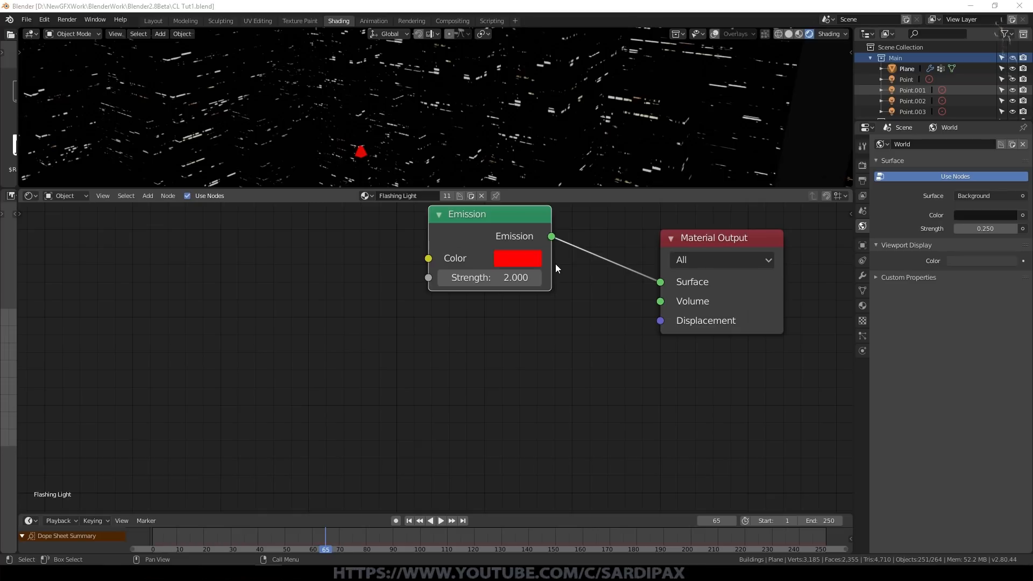
{"action": "left_click_drag", "start_coordinate": [555, 264], "coordinate": [534, 320]}
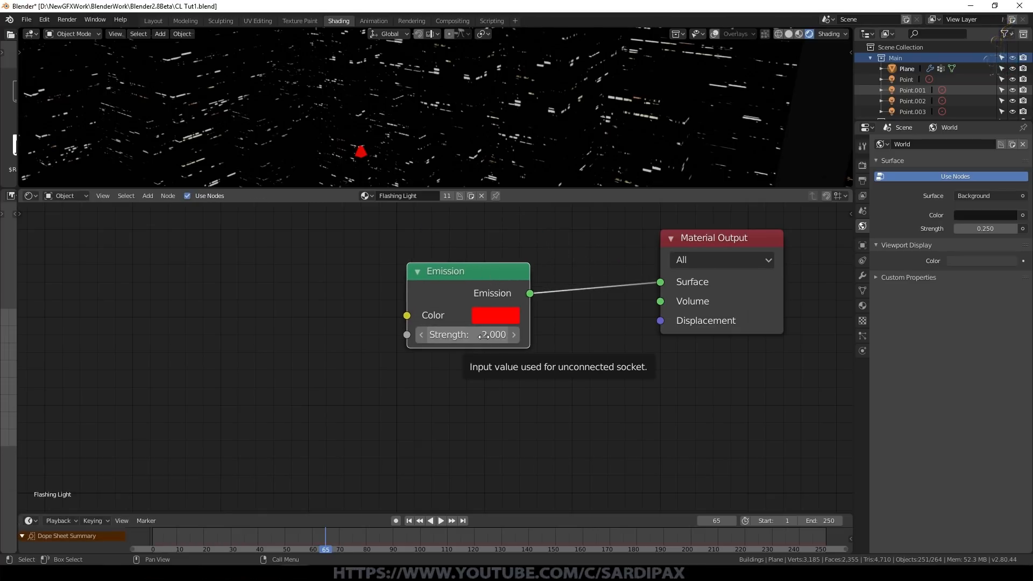
{"action": "left_click", "coordinate": [408, 520]}
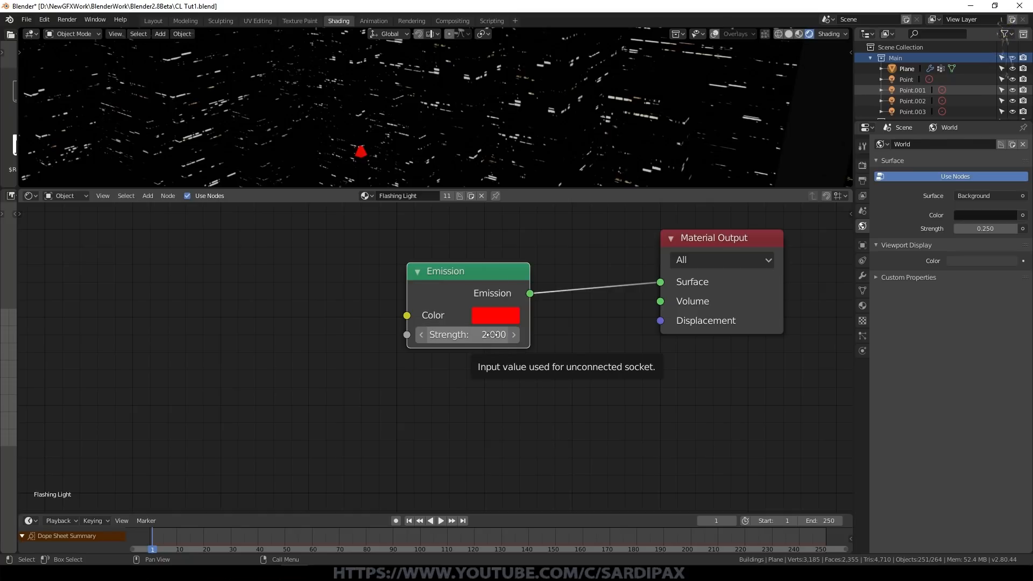
{"action": "key", "text": "i"}
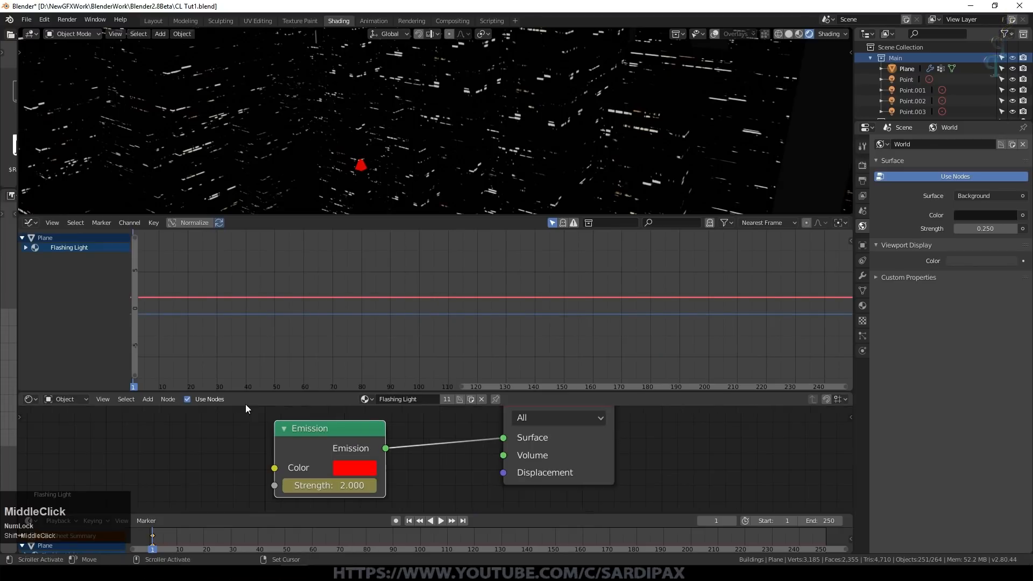
Expand the Flashing Light channels in the Graph Editor and add a Built-In Function modifier to the strength curve
{"action": "left_click", "coordinate": [334, 427]}
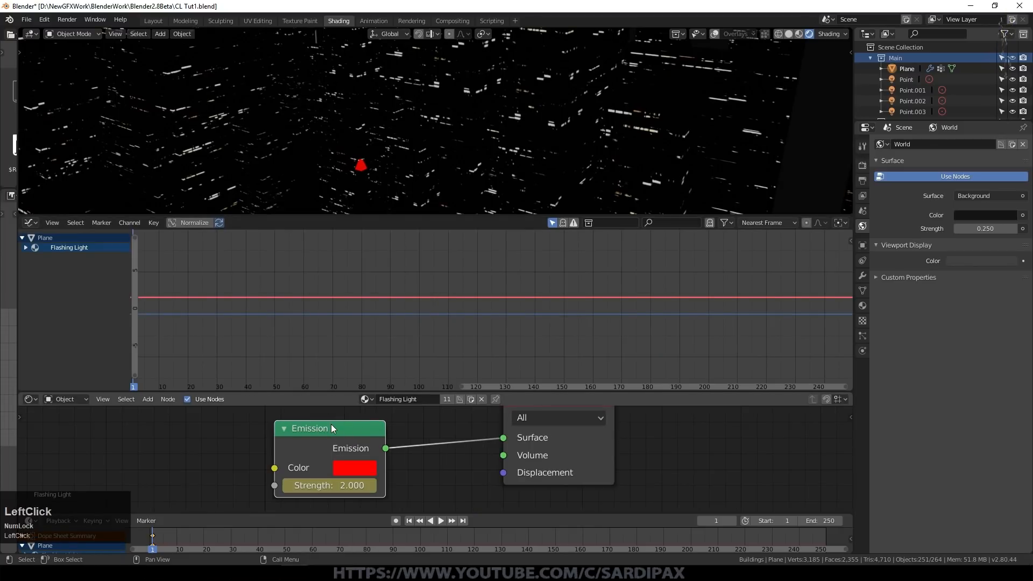
{"action": "left_click", "coordinate": [25, 248]}
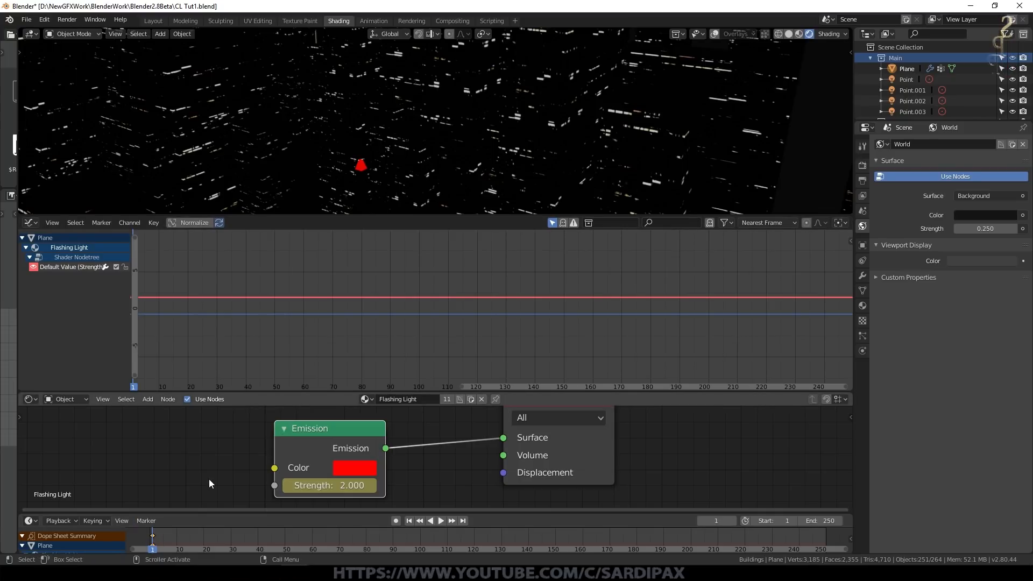
{"action": "key", "text": "n"}
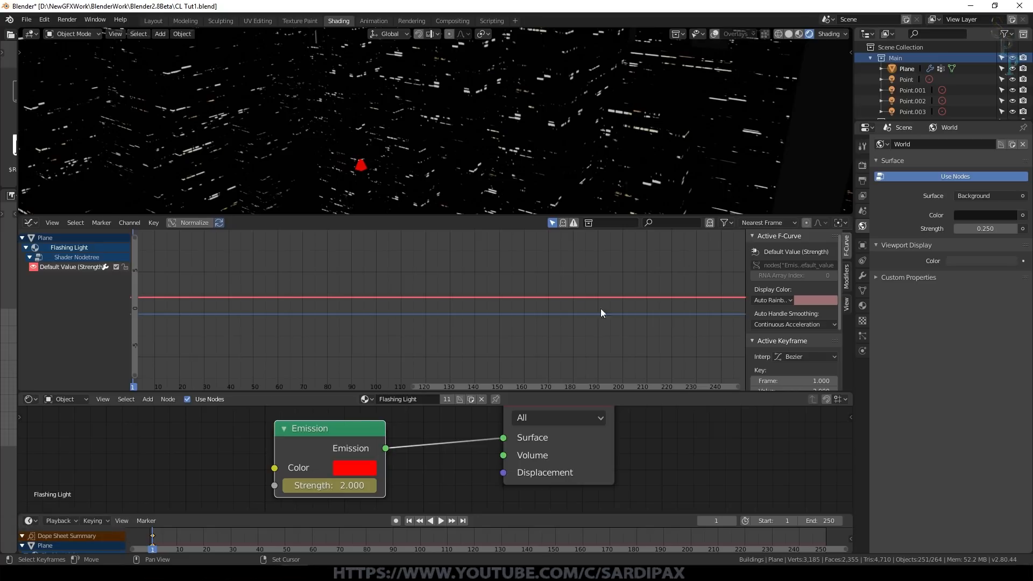
{"action": "left_click", "coordinate": [846, 239]}
{"action": "left_click", "coordinate": [846, 279]}
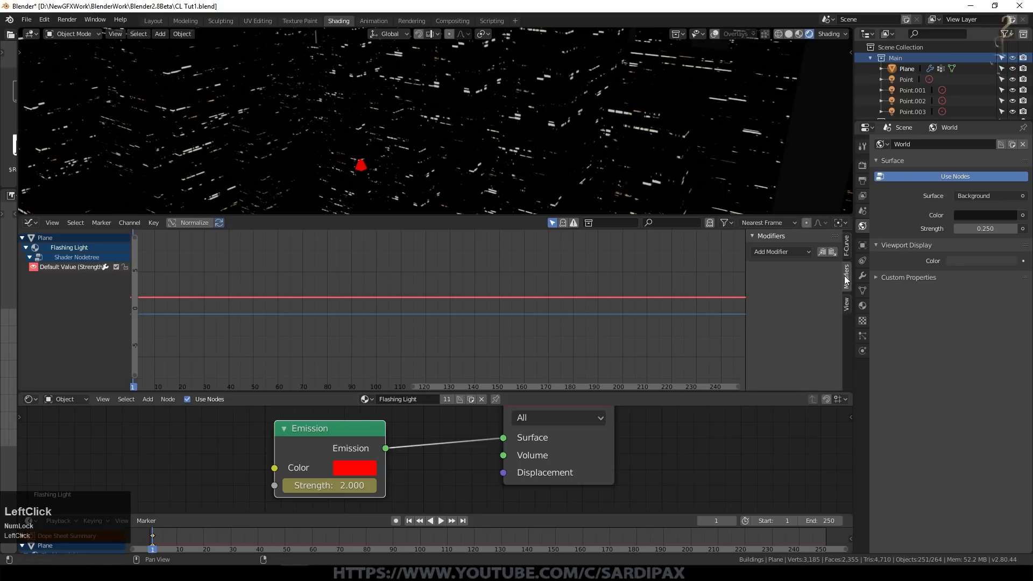
{"action": "left_click", "coordinate": [806, 251]}
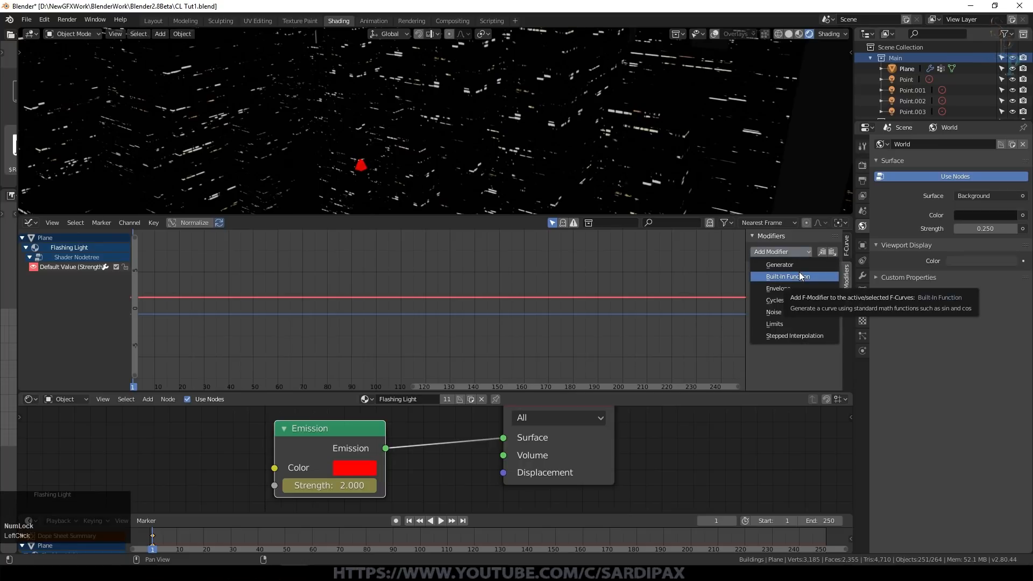
{"action": "left_click", "coordinate": [800, 277]}
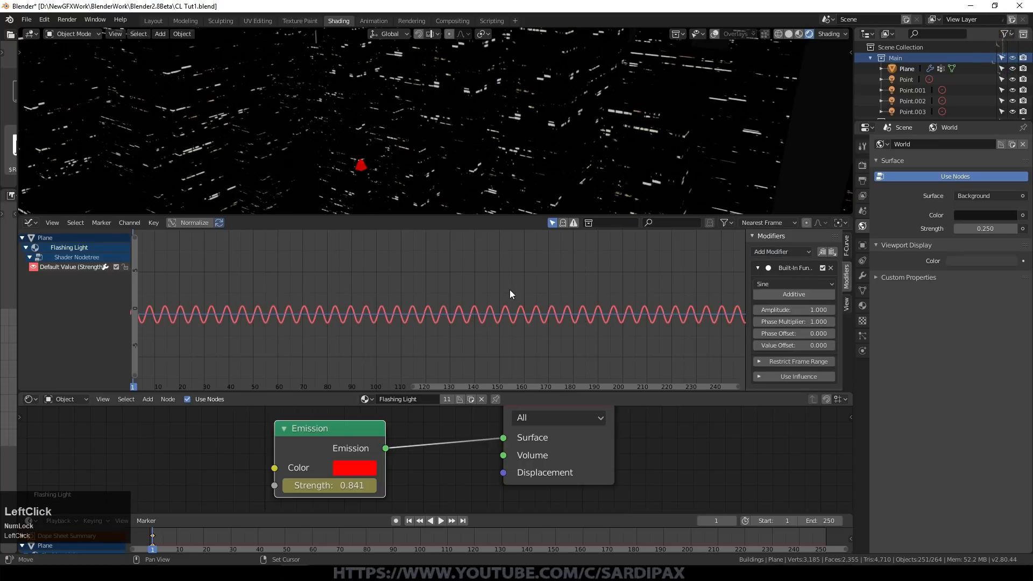
Start animation playback and set the sine function's amplitude to 4
{"action": "scroll", "coordinate": [509, 289], "scroll_direction": "up", "scroll_amount": 2}
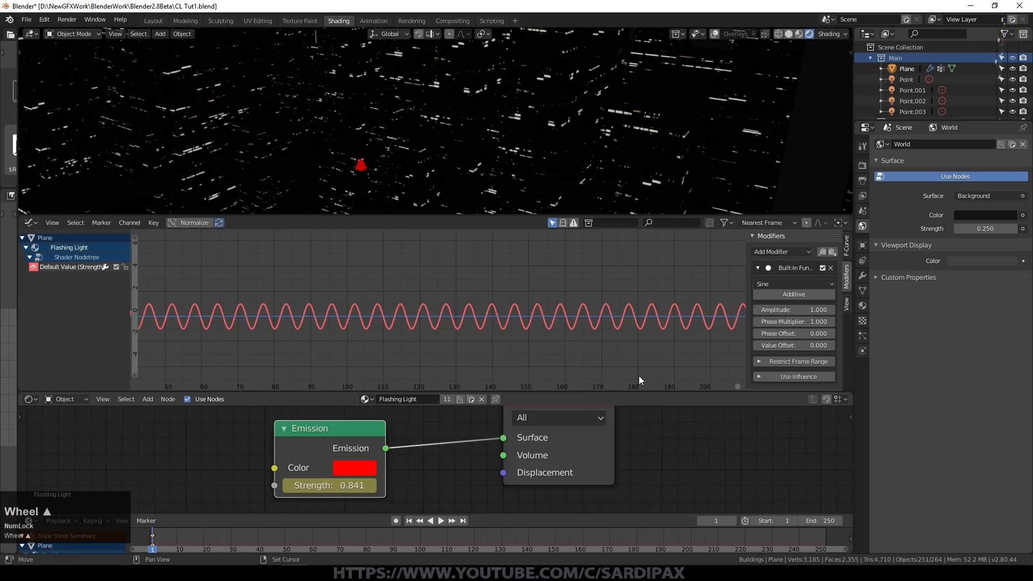
{"action": "left_click", "coordinate": [440, 520]}
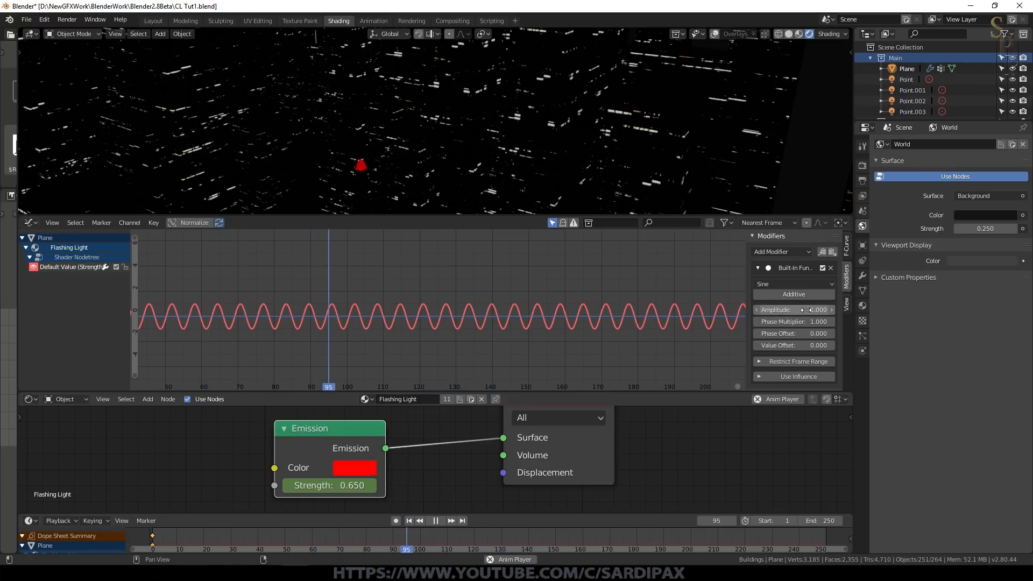
{"action": "left_click", "coordinate": [805, 310]}
{"action": "type", "text": "4"}
{"action": "key", "text": "Return"}
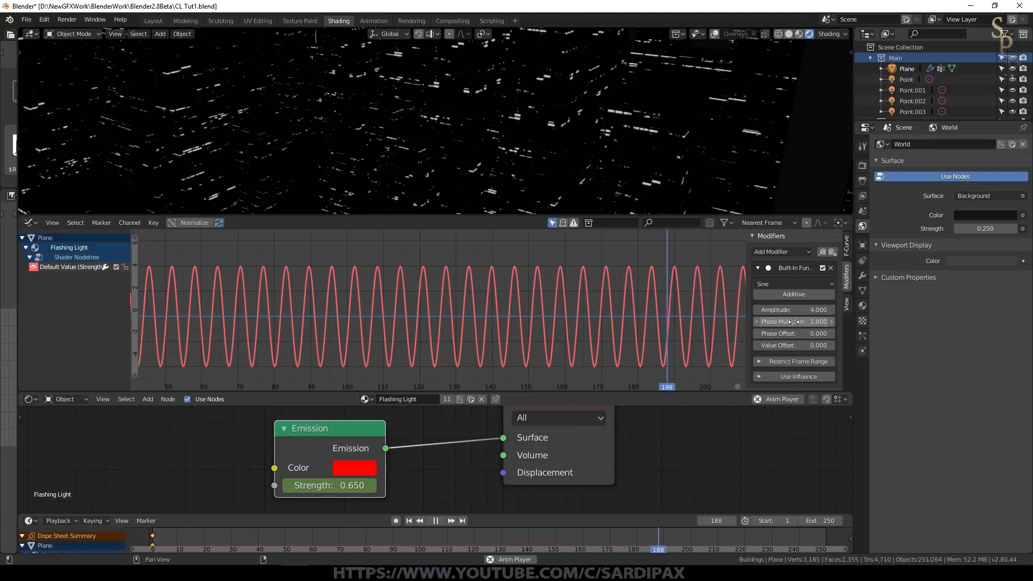
Set the sine function's phase multiplier to 0.3 and its value offset to 4
{"action": "left_click_drag", "start_coordinate": [791, 321], "coordinate": [793, 322]}
{"action": "key", "text": "KP_Enter"}
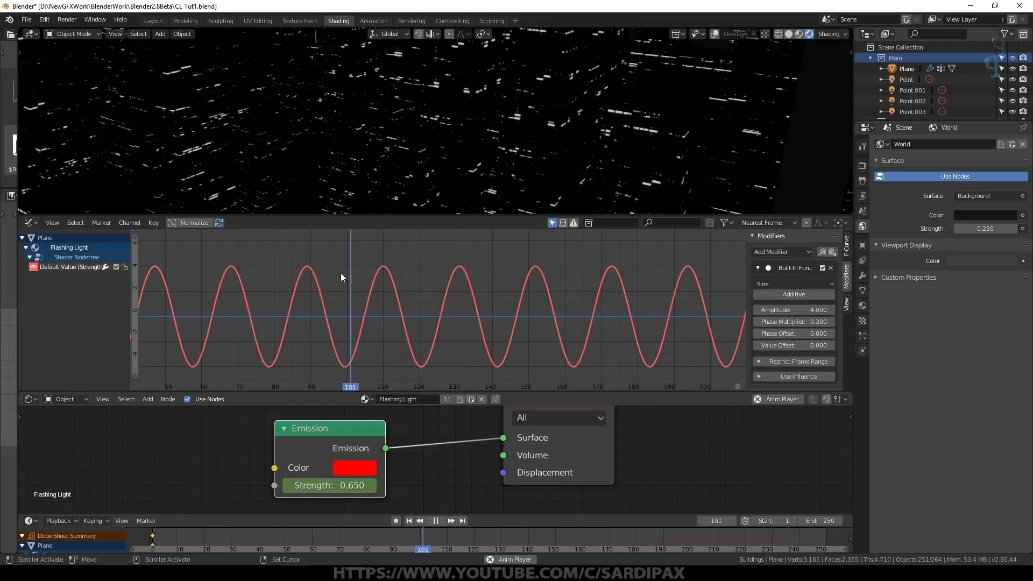
{"action": "scroll", "coordinate": [459, 303], "scroll_direction": "down", "scroll_amount": 2}
{"action": "left_click_drag", "start_coordinate": [794, 346], "coordinate": [807, 345]}
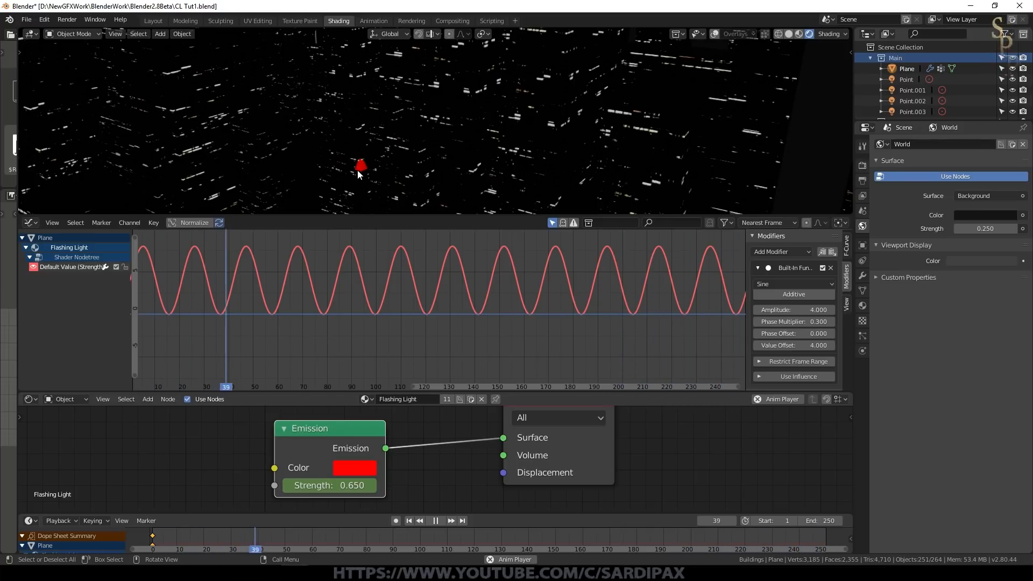
Add a Limits modifier to the strength curve with Minimum Y enabled at 0 and Maximum Y enabled at 3
{"action": "left_click", "coordinate": [757, 267]}
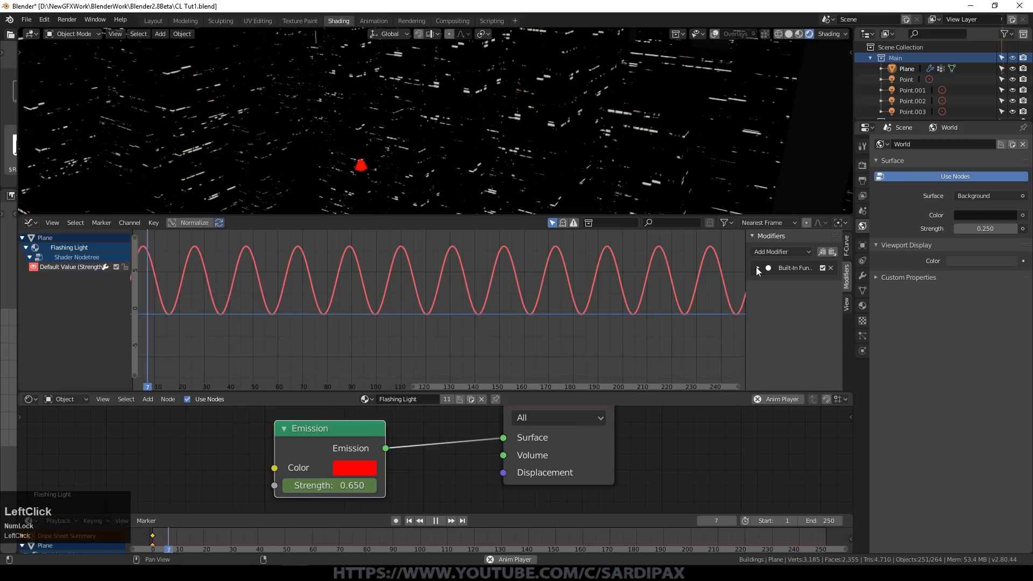
{"action": "left_click", "coordinate": [789, 251]}
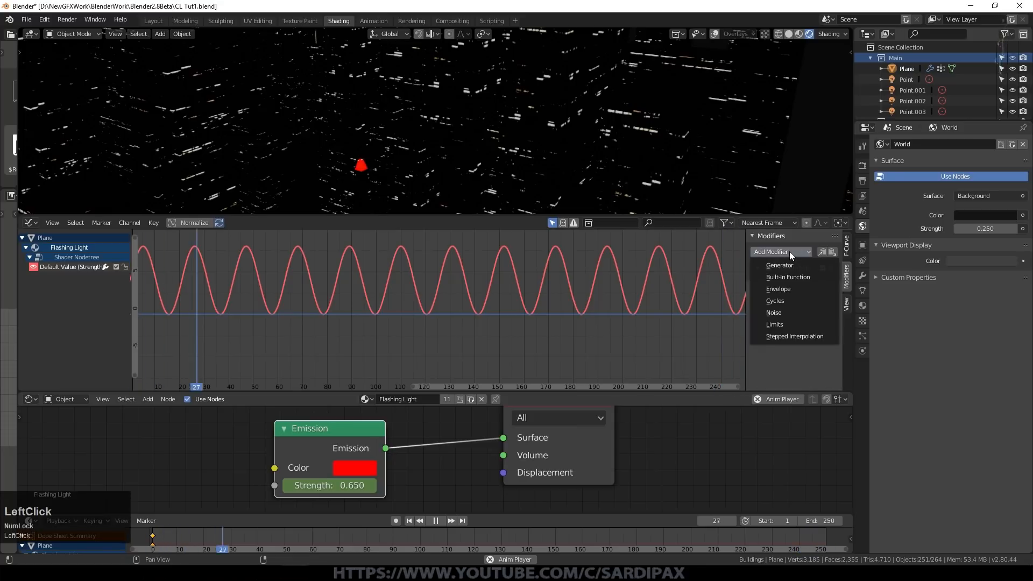
{"action": "left_click", "coordinate": [782, 325]}
{"action": "left_click_drag", "start_coordinate": [748, 322], "coordinate": [705, 322]}
{"action": "left_click", "coordinate": [782, 302]}
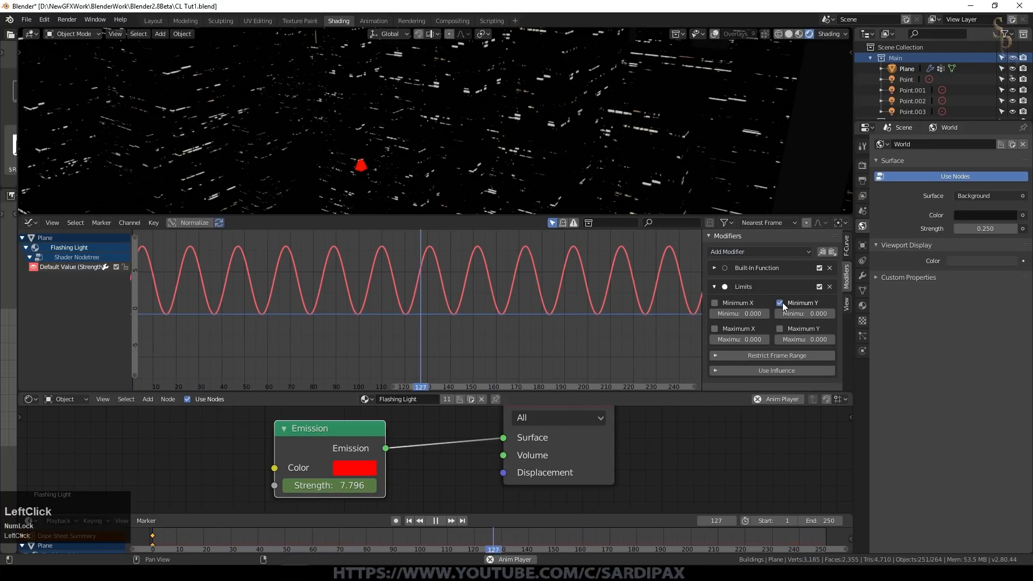
{"action": "left_click", "coordinate": [781, 330]}
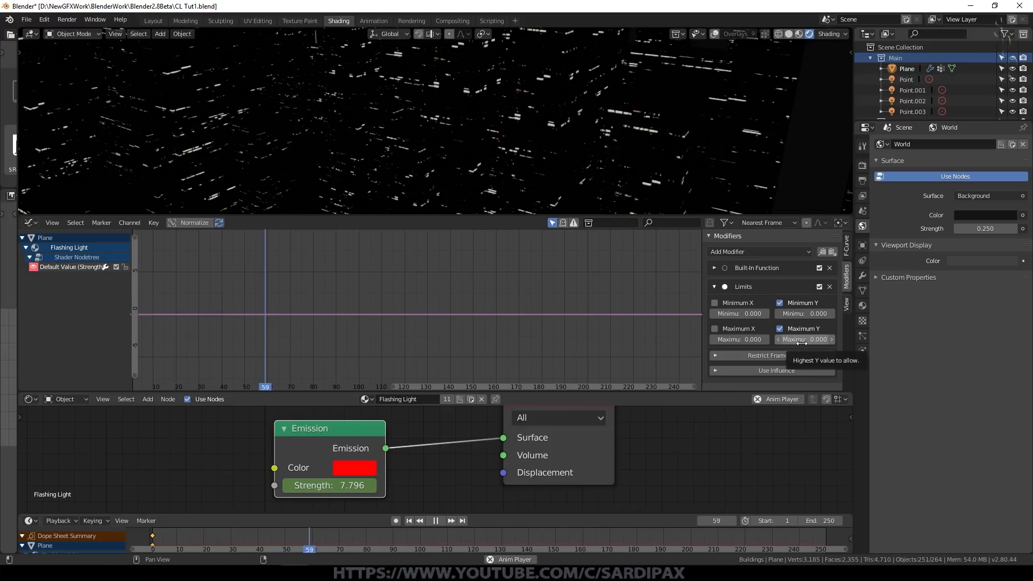
{"action": "left_click", "coordinate": [802, 340]}
{"action": "type", "text": "3"}
{"action": "key", "text": "Return"}
Expand the Built-In Function modifier and set its value offset to 3.8
{"action": "left_click", "coordinate": [715, 268]}
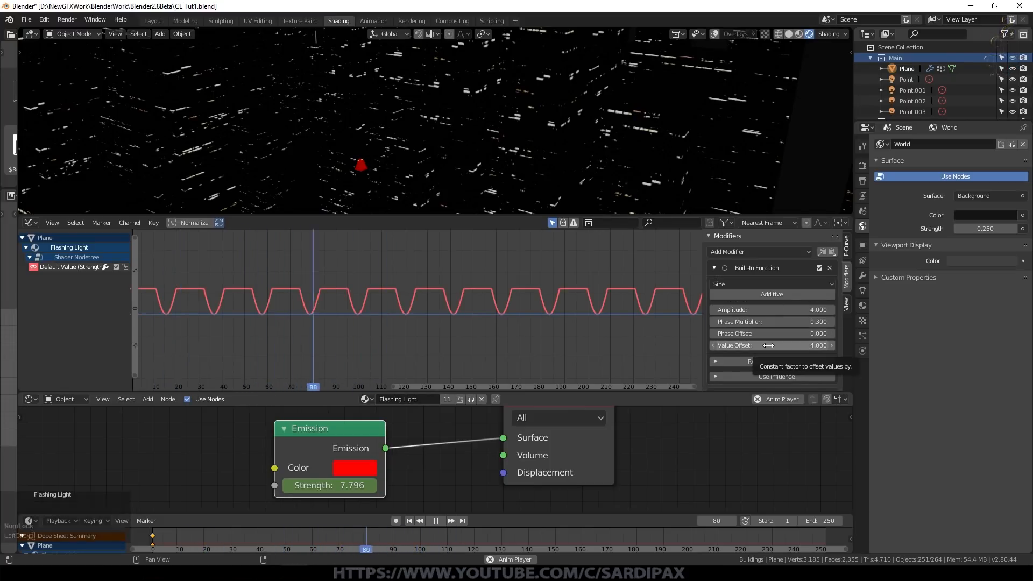
{"action": "left_click_drag", "start_coordinate": [768, 345], "coordinate": [795, 345]}
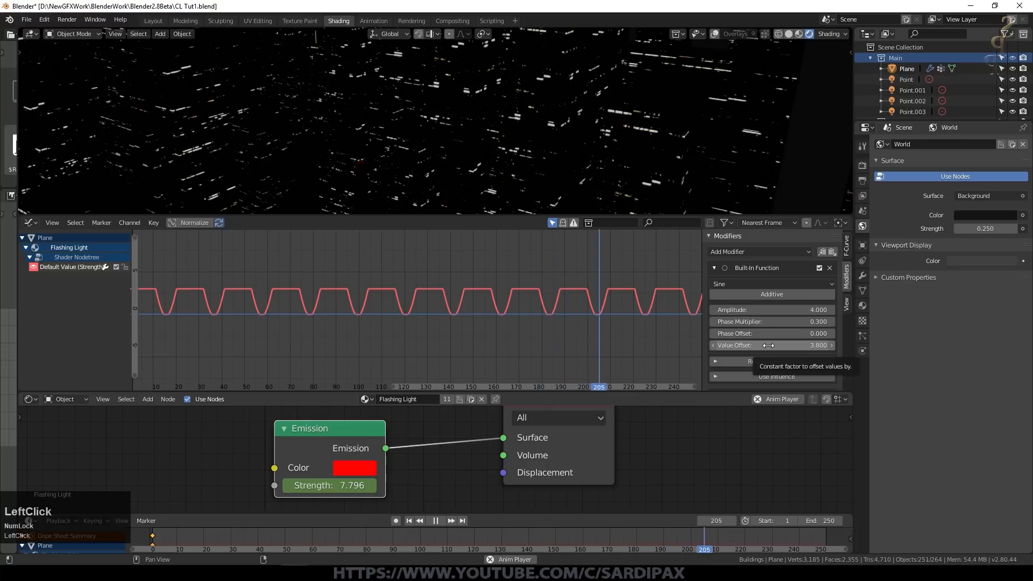
Set the sine function's value offset to 2 and adjust its phase offset
{"action": "left_click_drag", "start_coordinate": [772, 345], "coordinate": [762, 345]}
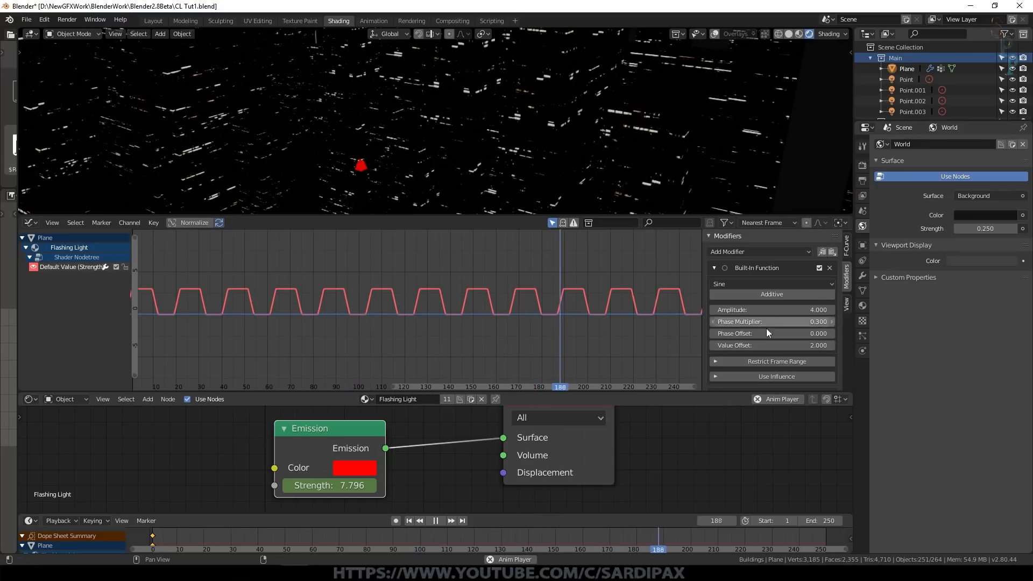
{"action": "scroll", "coordinate": [694, 434], "scroll_direction": "down", "scroll_amount": 2}
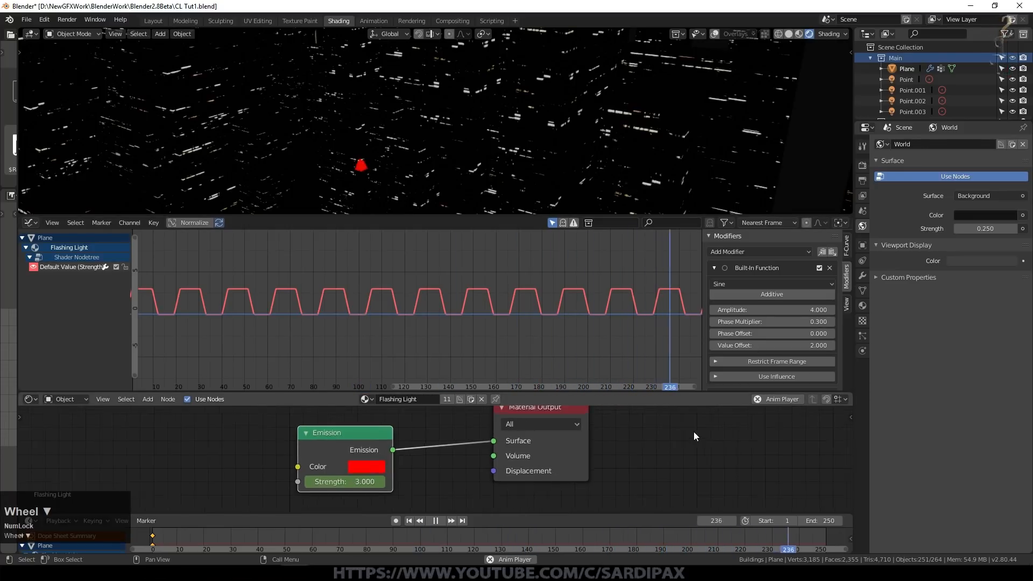
{"action": "scroll", "coordinate": [693, 432], "scroll_direction": "down", "scroll_amount": 1}
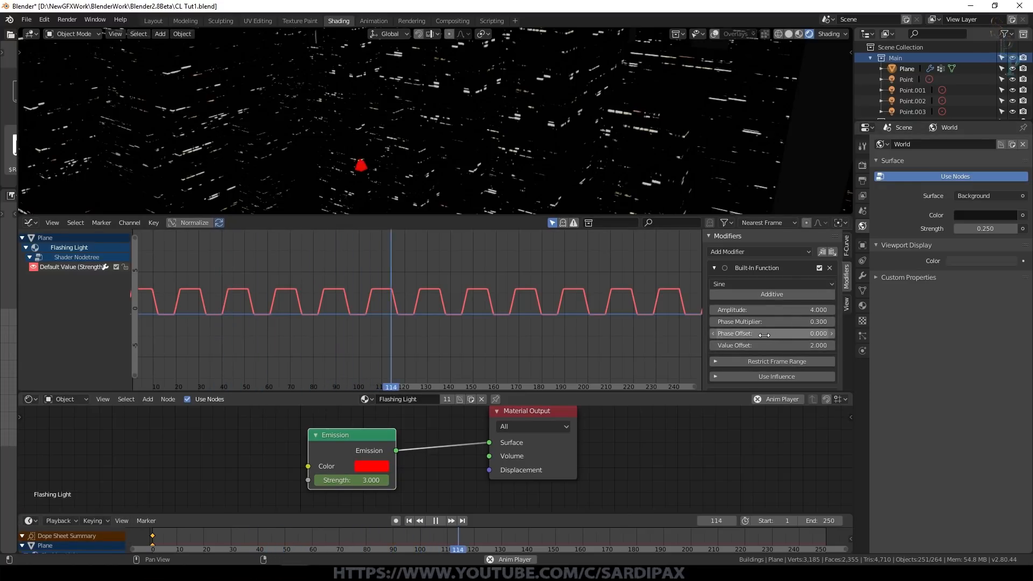
{"action": "left_click_drag", "start_coordinate": [764, 336], "coordinate": [781, 335]}
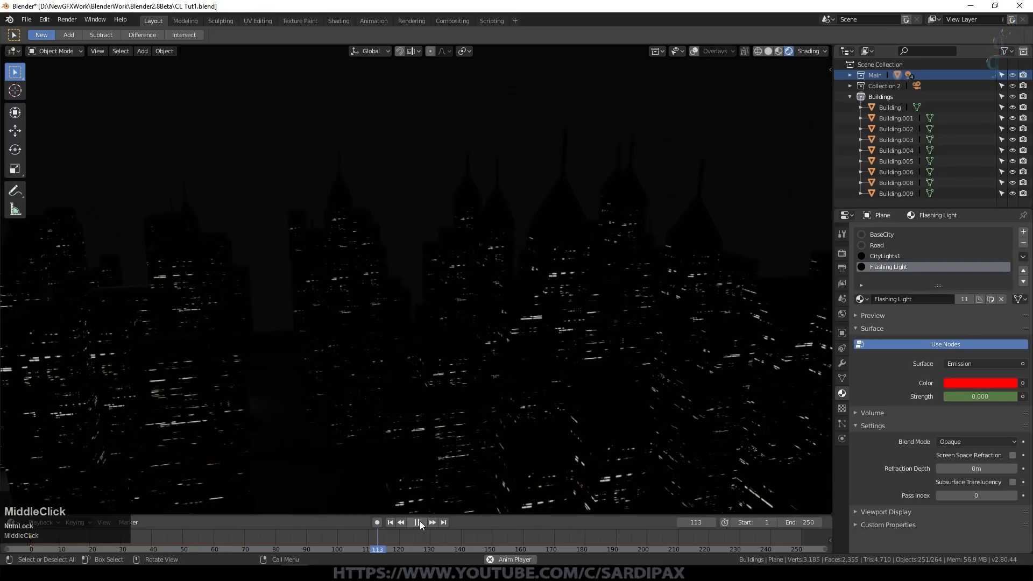
Stop the animation playback and turn the viewport overlays back on for the view of the whole city
{"action": "left_click", "coordinate": [420, 522]}
{"action": "middle_click_drag", "start_coordinate": [548, 291], "coordinate": [392, 336]}
{"action": "scroll", "coordinate": [454, 304], "scroll_direction": "down", "scroll_amount": 4}
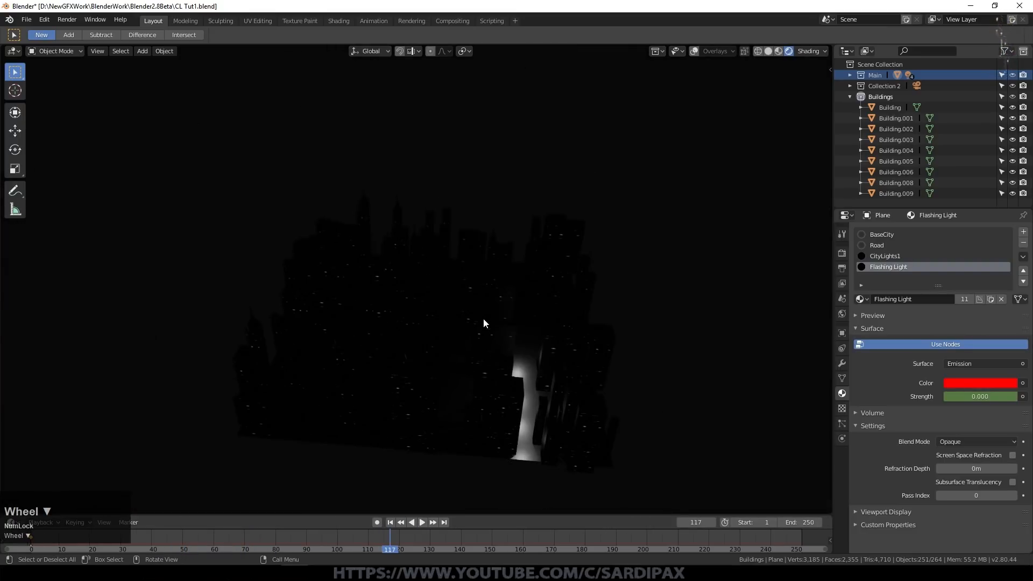
{"action": "middle_click_drag", "start_coordinate": [541, 365], "coordinate": [475, 325]}
{"action": "scroll", "coordinate": [482, 340], "scroll_direction": "up", "scroll_amount": 2}
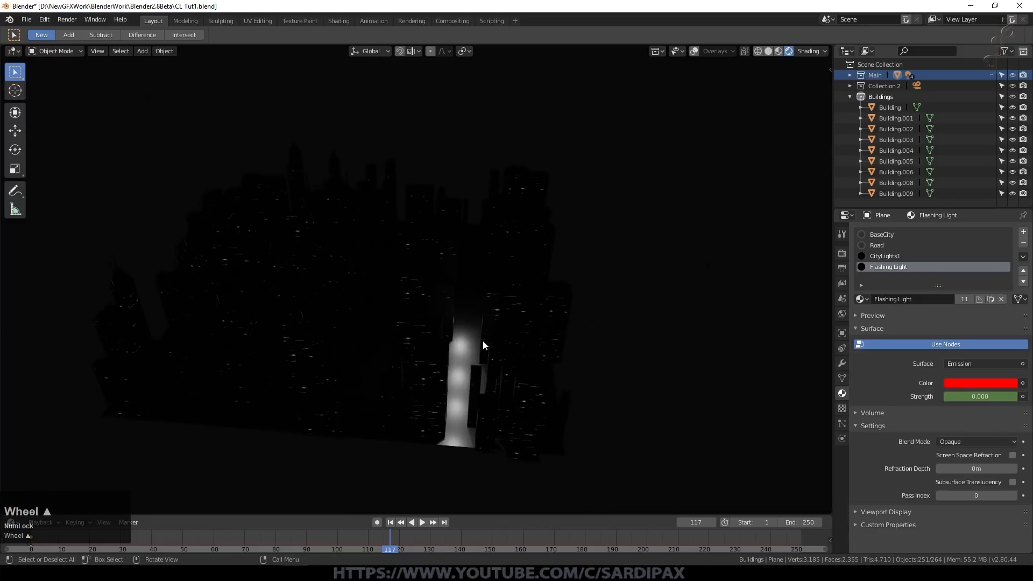
{"action": "left_click", "coordinate": [694, 52]}
Add a cube mesh at the 3D cursor beside the city and scale it up uniformly
{"action": "left_click", "coordinate": [15, 90]}
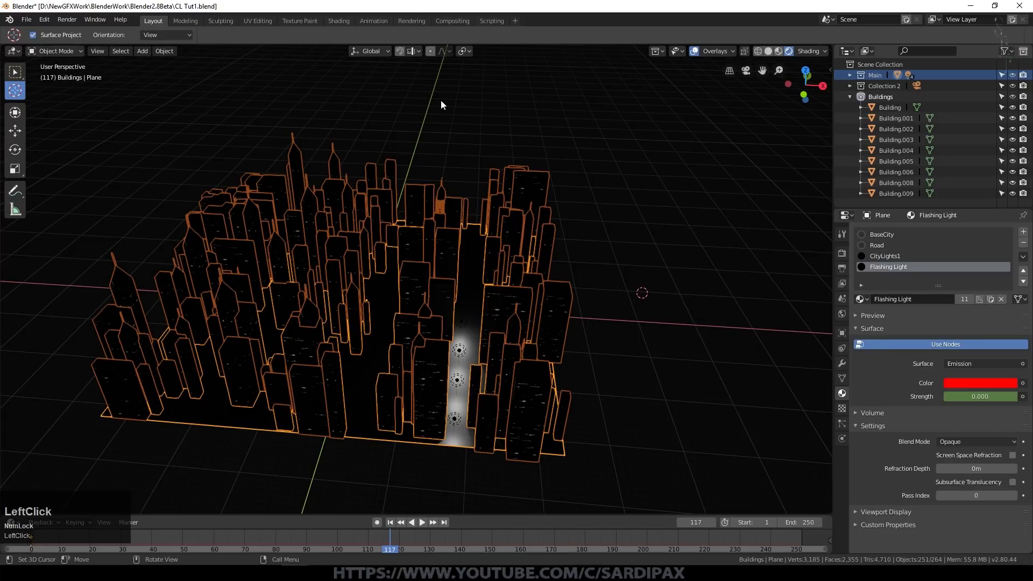
{"action": "left_click", "coordinate": [15, 72]}
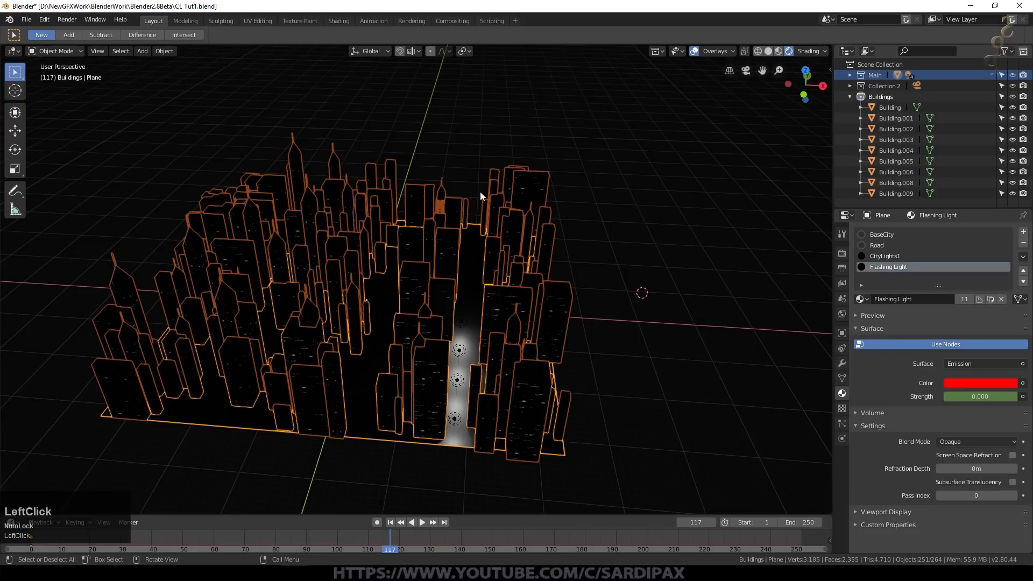
{"action": "key", "text": "shift+a"}
{"action": "mouse_move", "coordinate": [618, 245]}
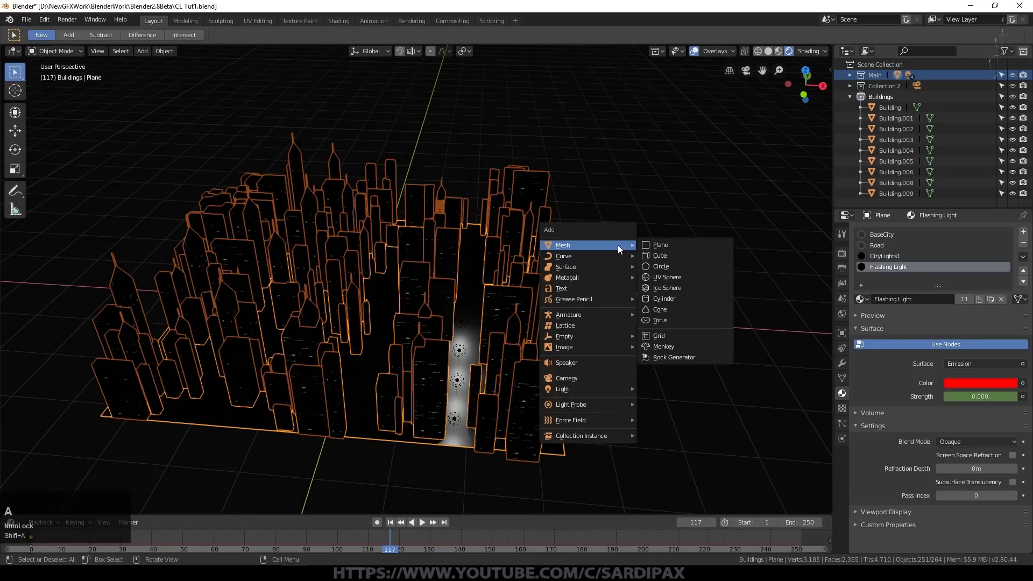
{"action": "left_click", "coordinate": [666, 254]}
{"action": "key", "text": "s"}
{"action": "left_click", "coordinate": [675, 297]}
{"action": "key", "text": "s"}
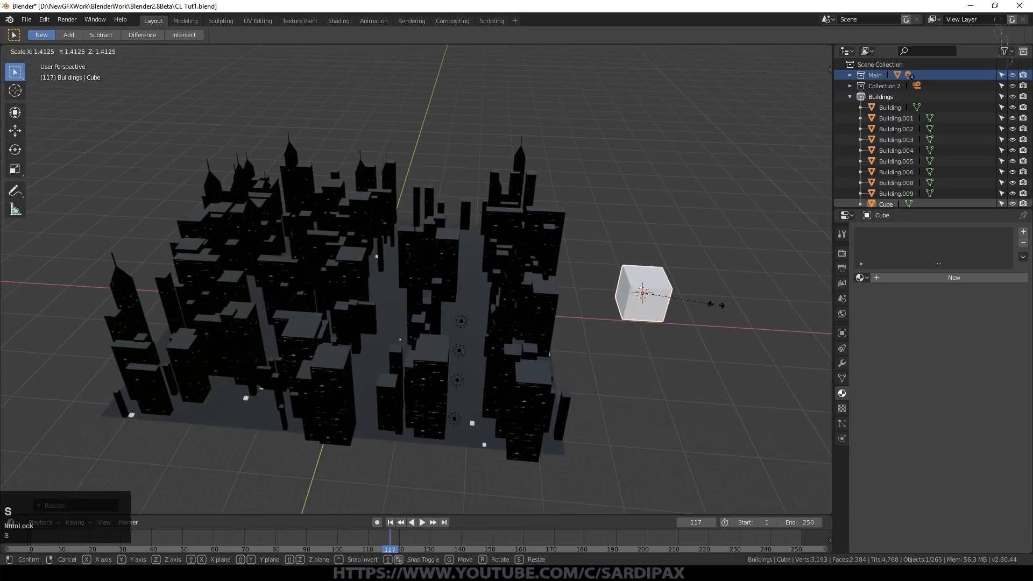
{"action": "left_click", "coordinate": [16, 322]}
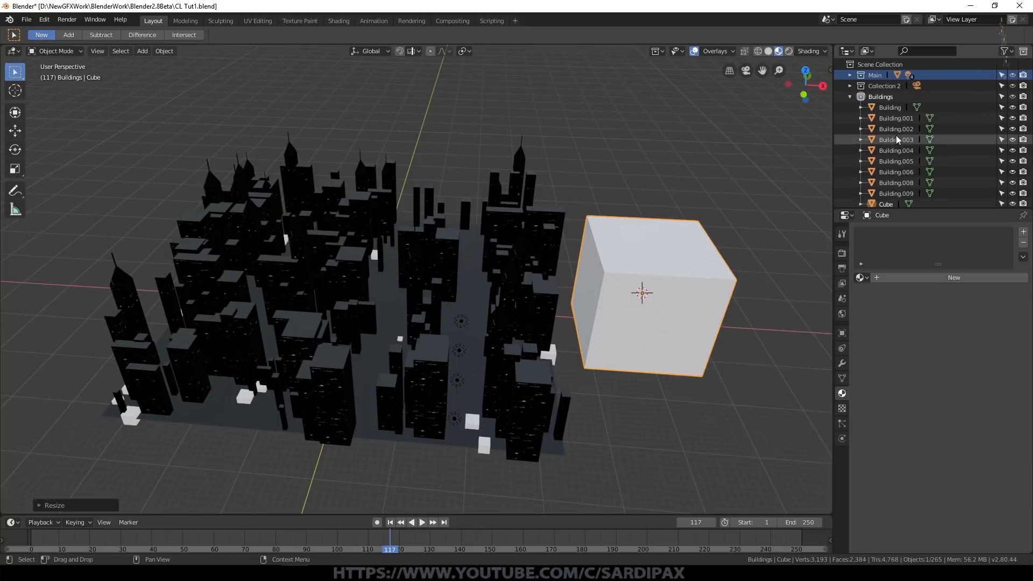
Move the cube from the Buildings collection to the Main collection
{"action": "scroll", "coordinate": [895, 133], "scroll_direction": "down", "scroll_amount": 1}
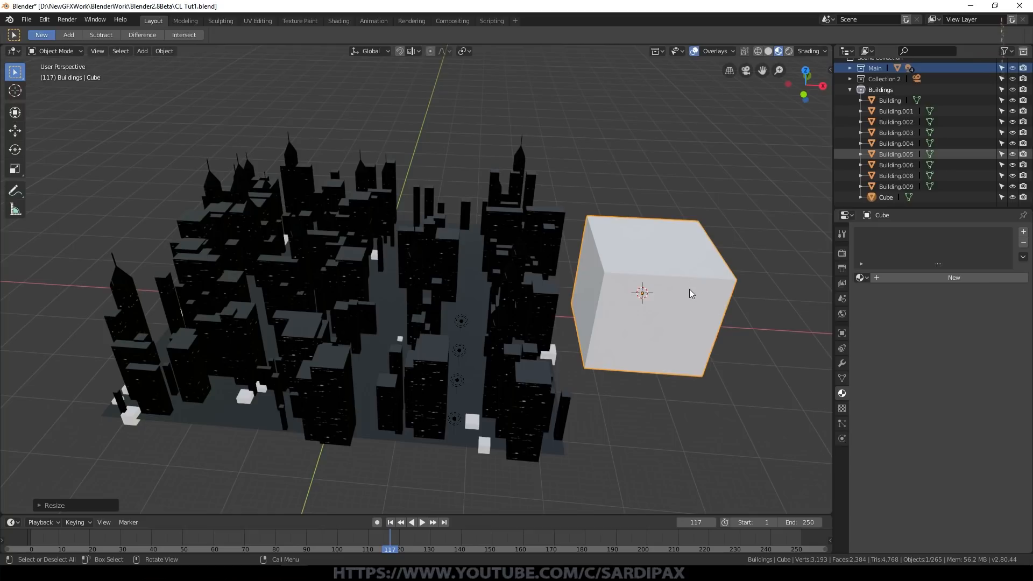
{"action": "key", "text": "m"}
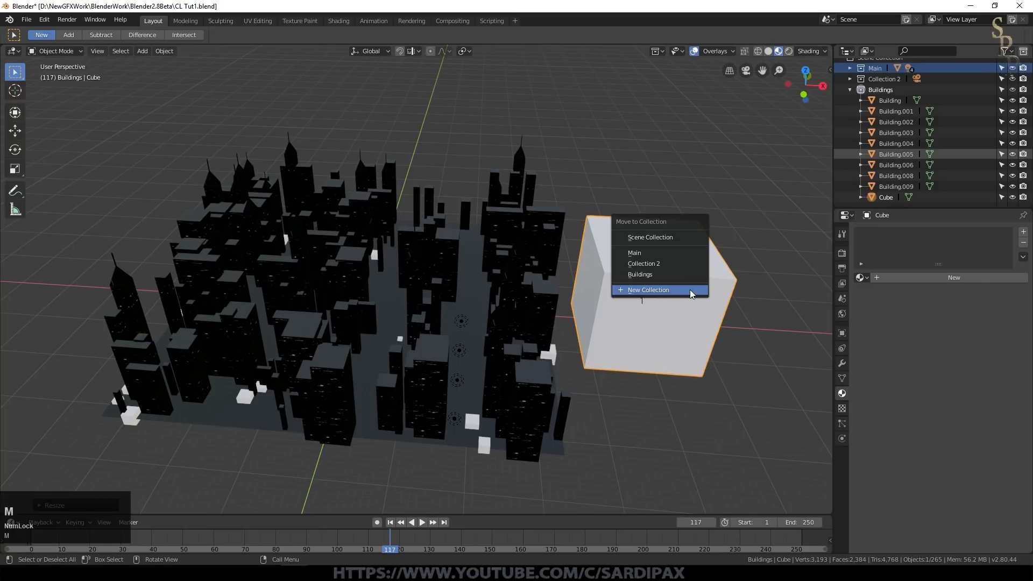
{"action": "left_click", "coordinate": [674, 254]}
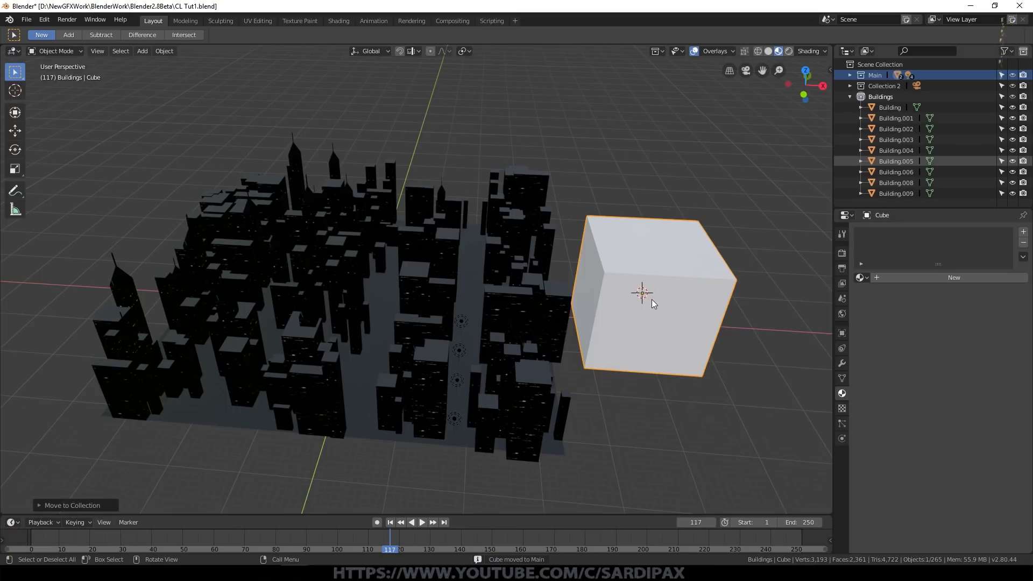
Center the cube over the city and scale it in X and Y to about 36.7 so it covers the whole footprint
{"action": "key", "text": "g"}
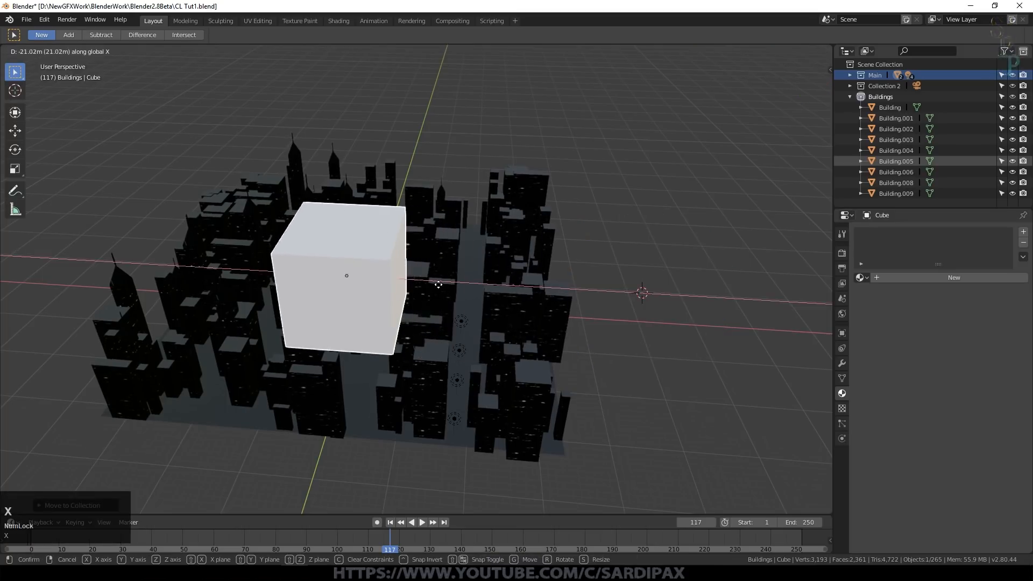
{"action": "left_click", "coordinate": [456, 283]}
{"action": "key", "text": "KP_7"}
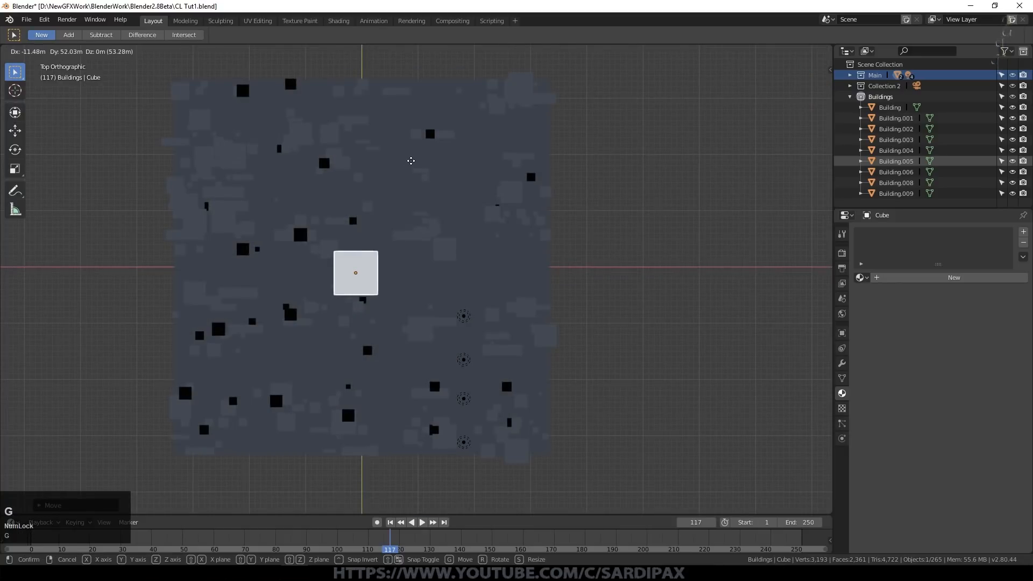
{"action": "key", "text": "s"}
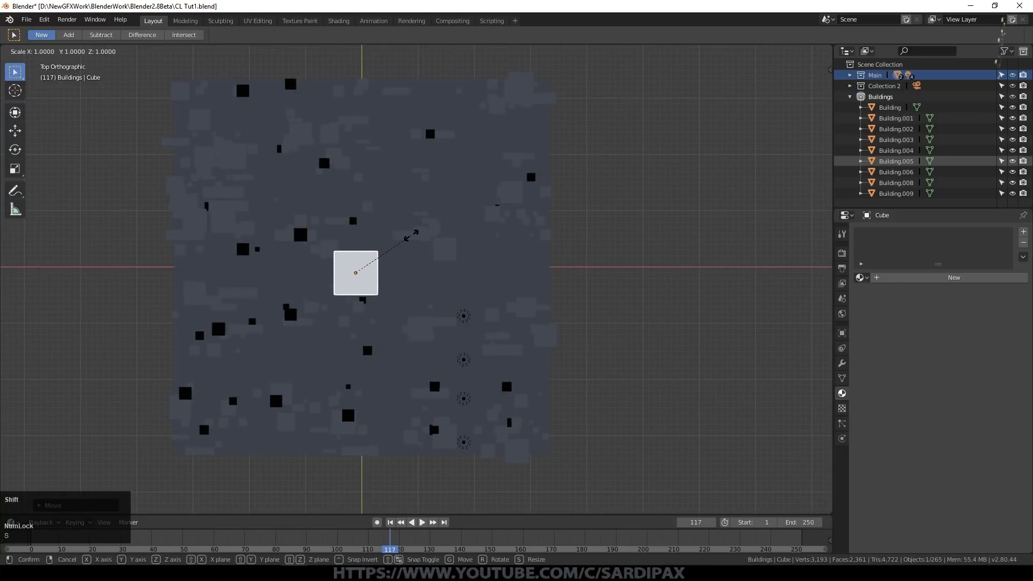
{"action": "key", "text": "shift+z"}
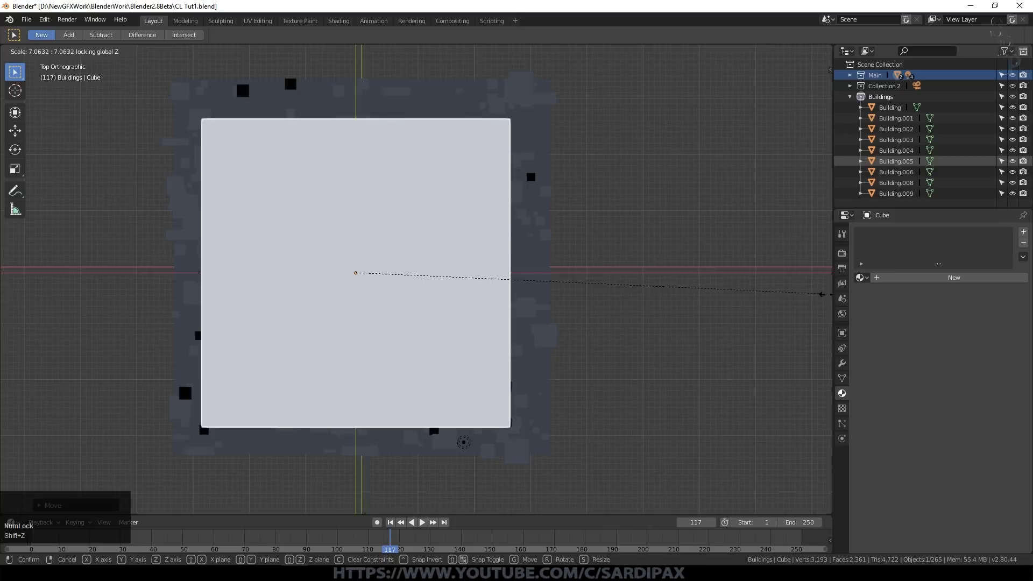
{"action": "left_click", "coordinate": [298, 333]}
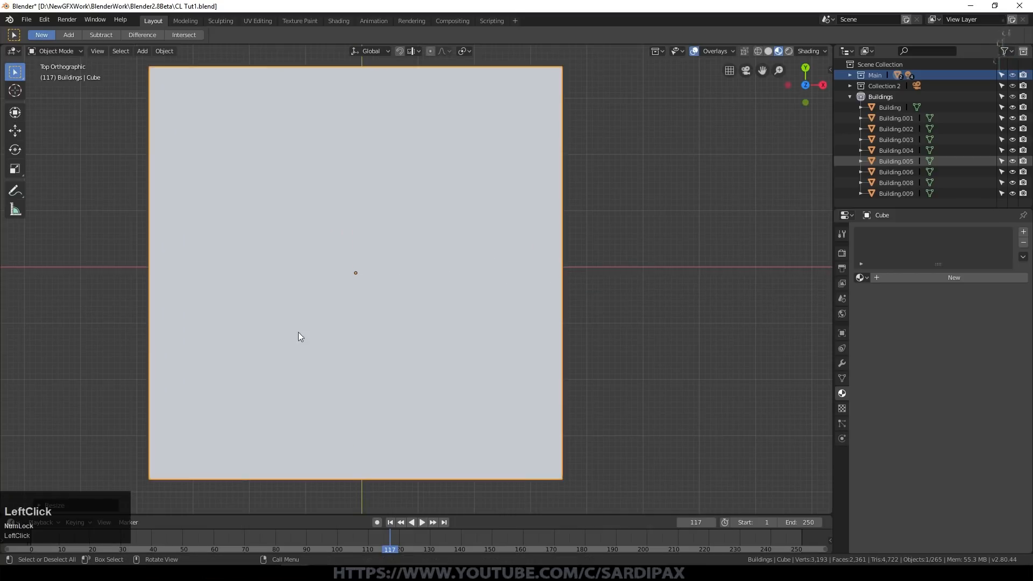
Stretch the box along Z and lower it vertically onto the city
{"action": "middle_click_drag", "start_coordinate": [762, 370], "coordinate": [747, 292]}
{"action": "scroll", "coordinate": [747, 292], "scroll_direction": "down", "scroll_amount": 2}
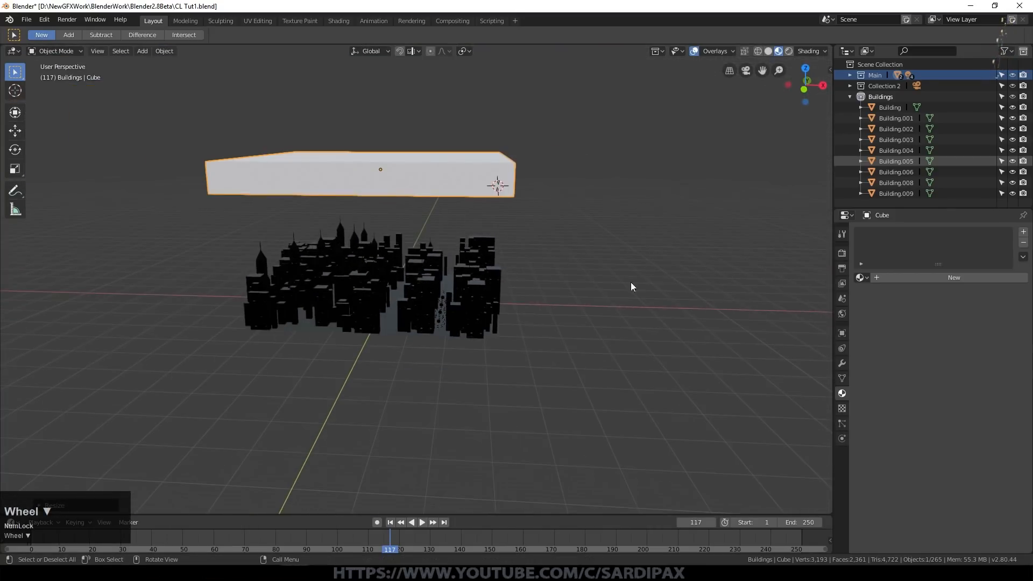
{"action": "key", "text": "s"}
{"action": "key", "text": "z"}
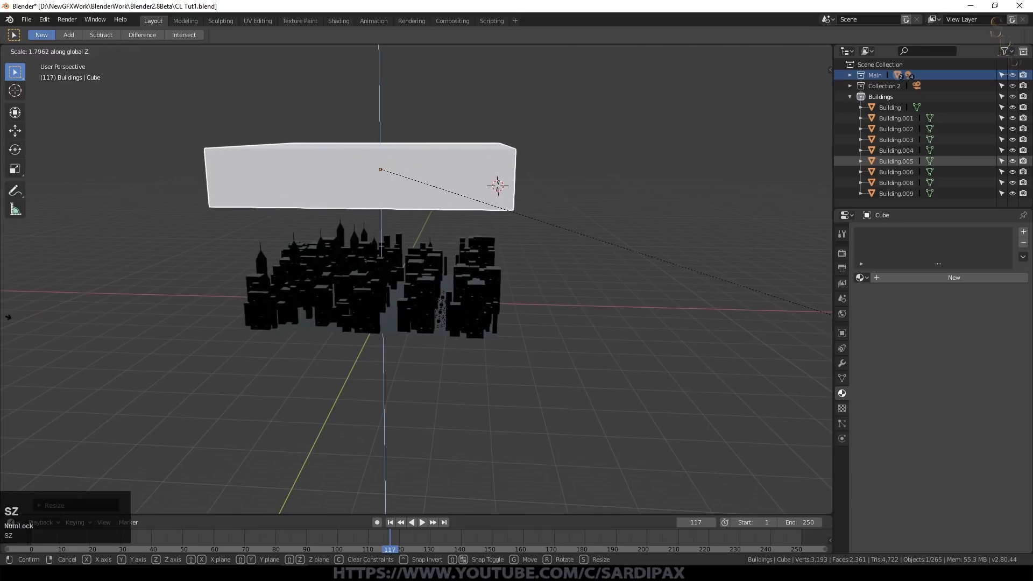
{"action": "left_click", "coordinate": [199, 341]}
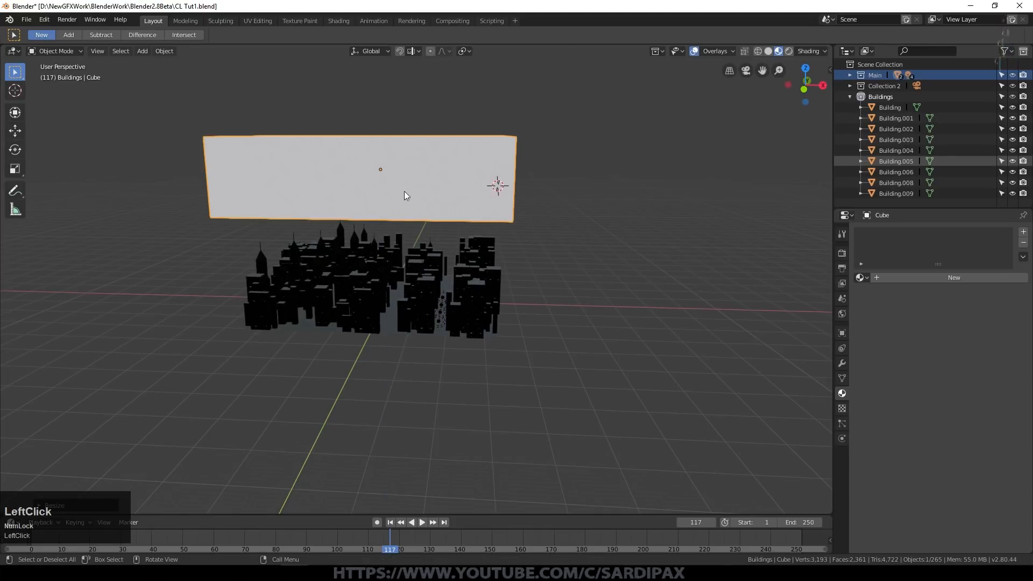
{"action": "key", "text": "g"}
{"action": "key", "text": "z"}
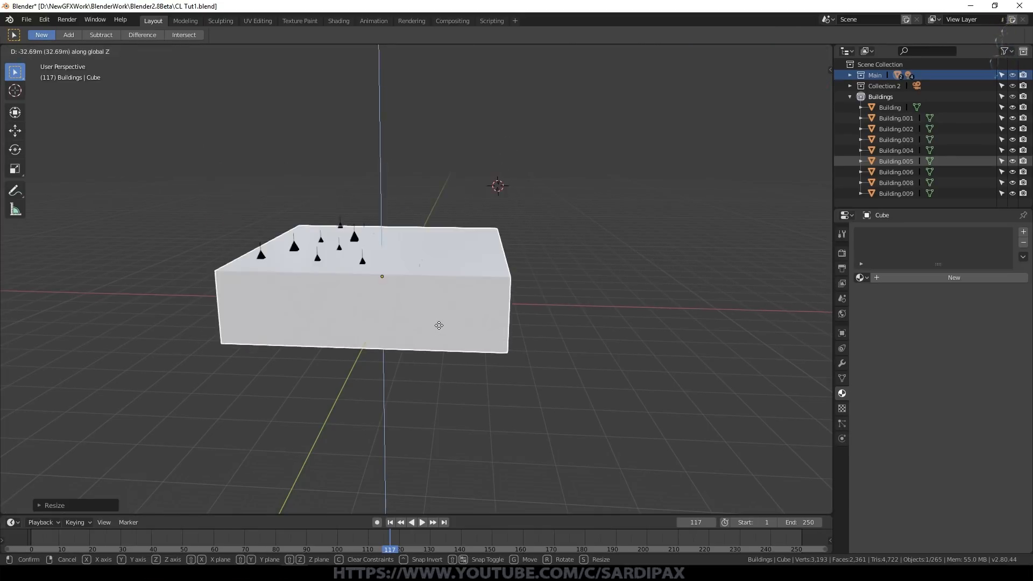
{"action": "left_click", "coordinate": [485, 280]}
Flatten the box to a Z scale of about 4 and adjust its height to about Z 4.76 m around the buildings' lower parts
{"action": "key", "text": "s"}
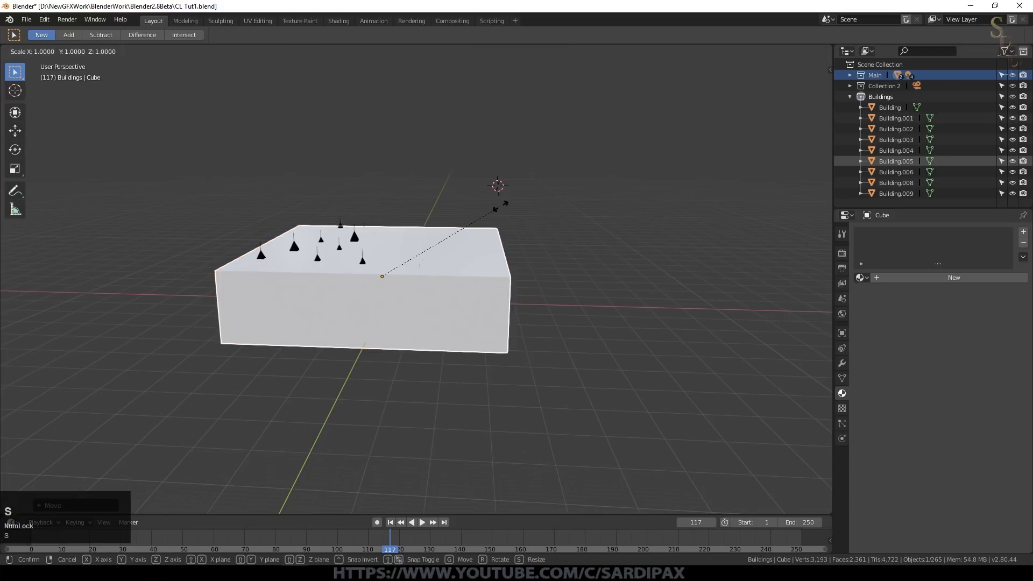
{"action": "key", "text": "z"}
{"action": "left_click", "coordinate": [428, 235]}
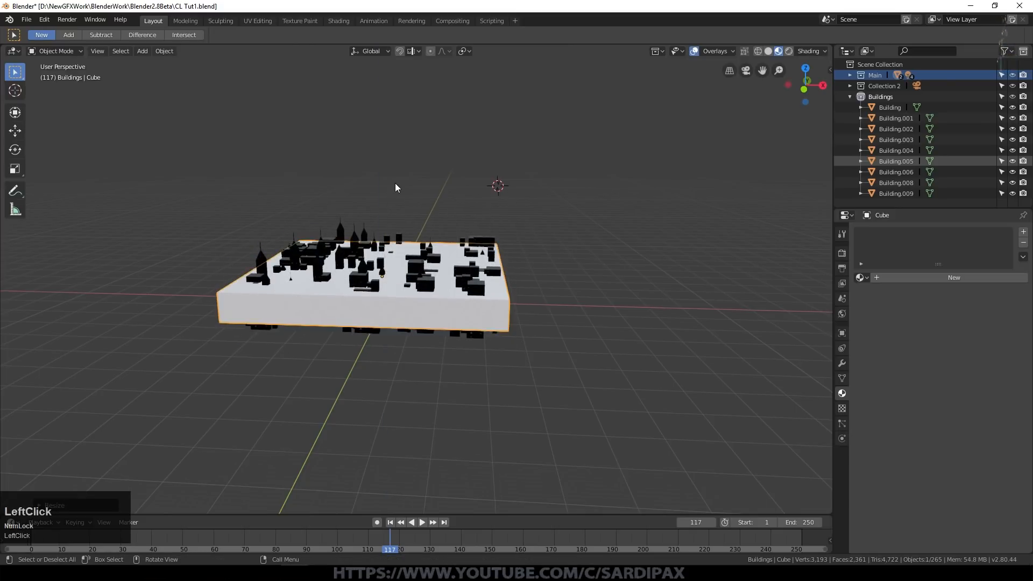
{"action": "scroll", "coordinate": [394, 183], "scroll_direction": "up", "scroll_amount": 3}
{"action": "key", "text": "g"}
{"action": "key", "text": "z"}
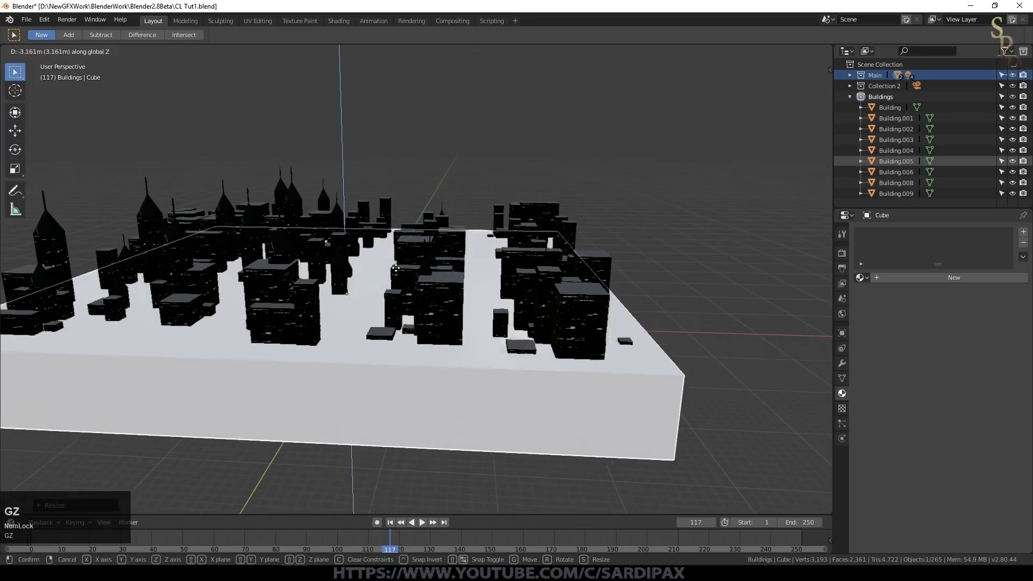
{"action": "left_click", "coordinate": [414, 304]}
{"action": "middle_click_drag", "start_coordinate": [414, 305], "coordinate": [417, 287]}
{"action": "key", "text": "g"}
{"action": "key", "text": "z"}
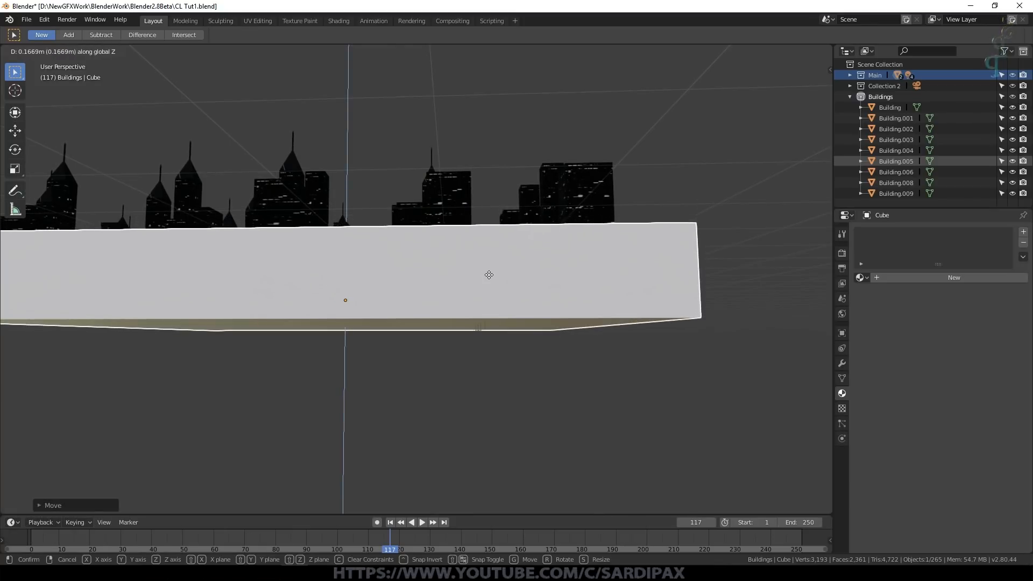
{"action": "left_click", "coordinate": [489, 276]}
Lower the box's top face along Z in Edit Mode, then return to Object Mode
{"action": "middle_click_drag", "start_coordinate": [443, 204], "coordinate": [445, 221]}
{"action": "key", "text": "Tab"}
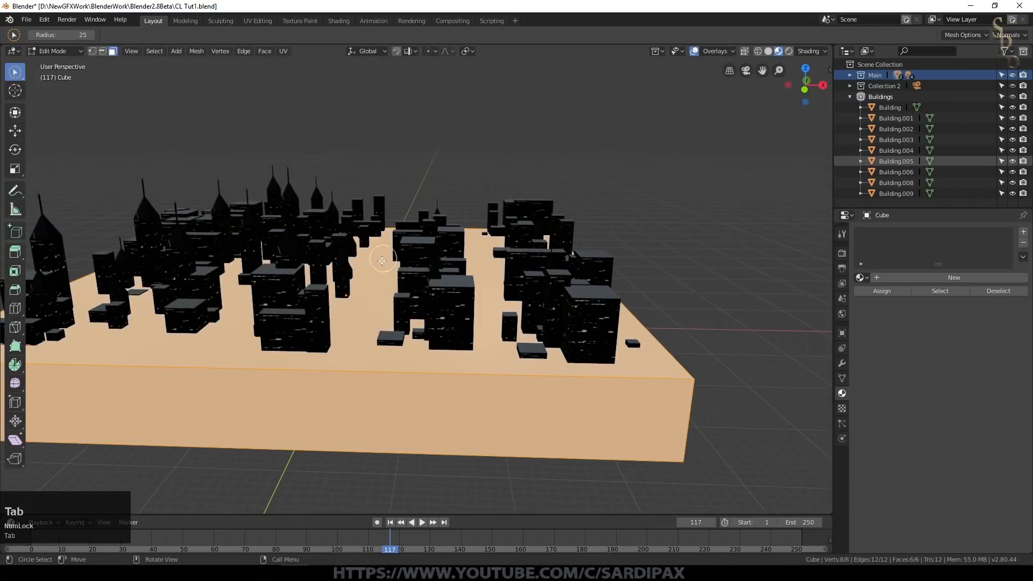
{"action": "left_click", "coordinate": [14, 71]}
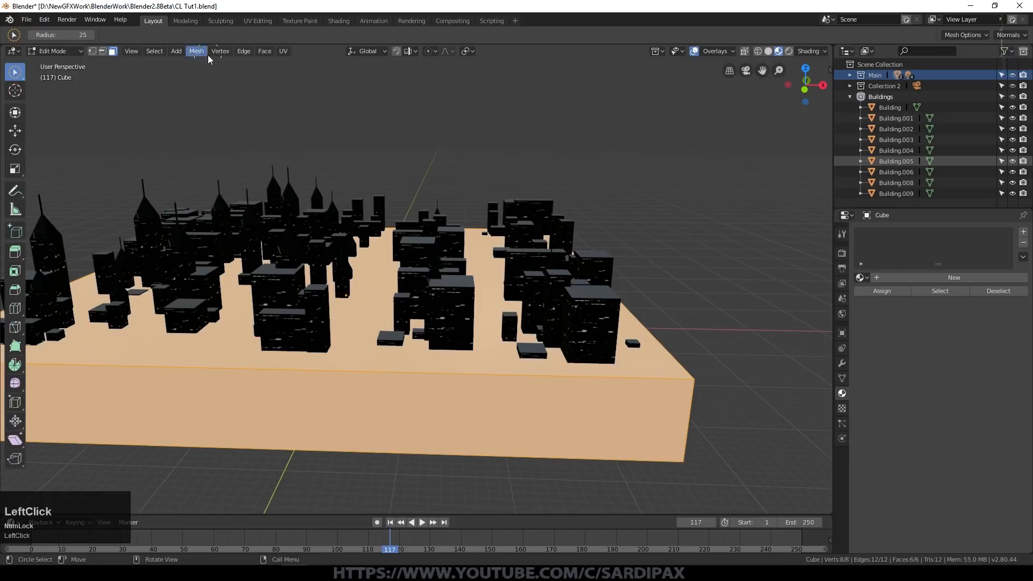
{"action": "left_click", "coordinate": [379, 296]}
{"action": "key", "text": "g"}
{"action": "key", "text": "z"}
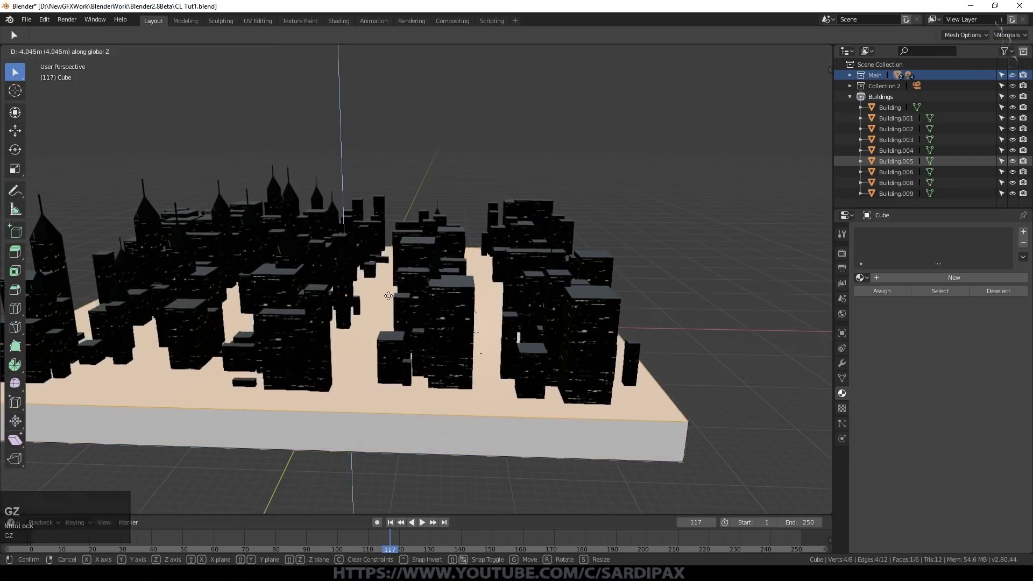
{"action": "left_click", "coordinate": [572, 316]}
{"action": "key", "text": "Tab"}
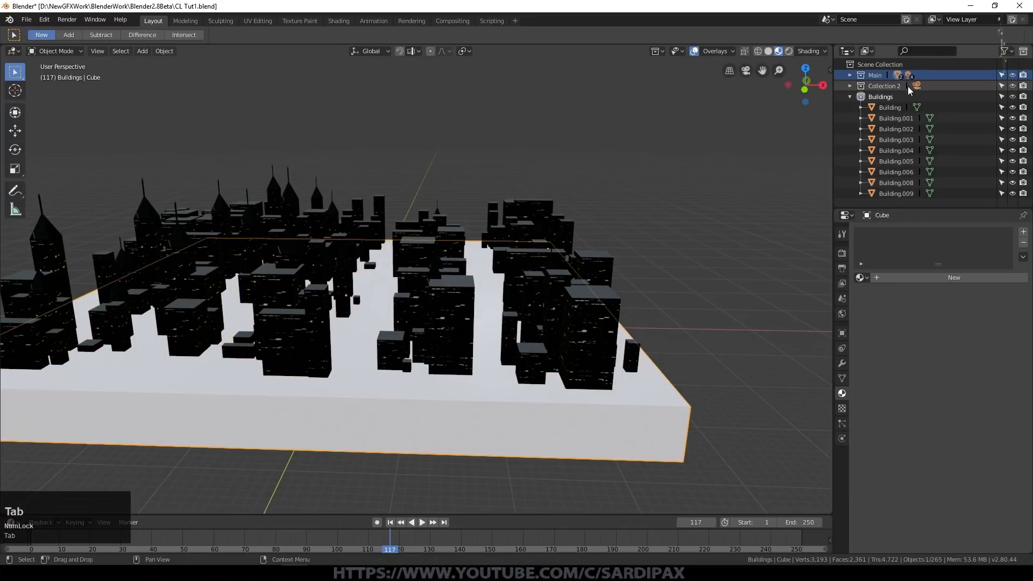
Rename the box object as Fog
{"action": "left_click", "coordinate": [842, 333]}
{"action": "left_click", "coordinate": [924, 230]}
{"action": "key", "text": "shift"}
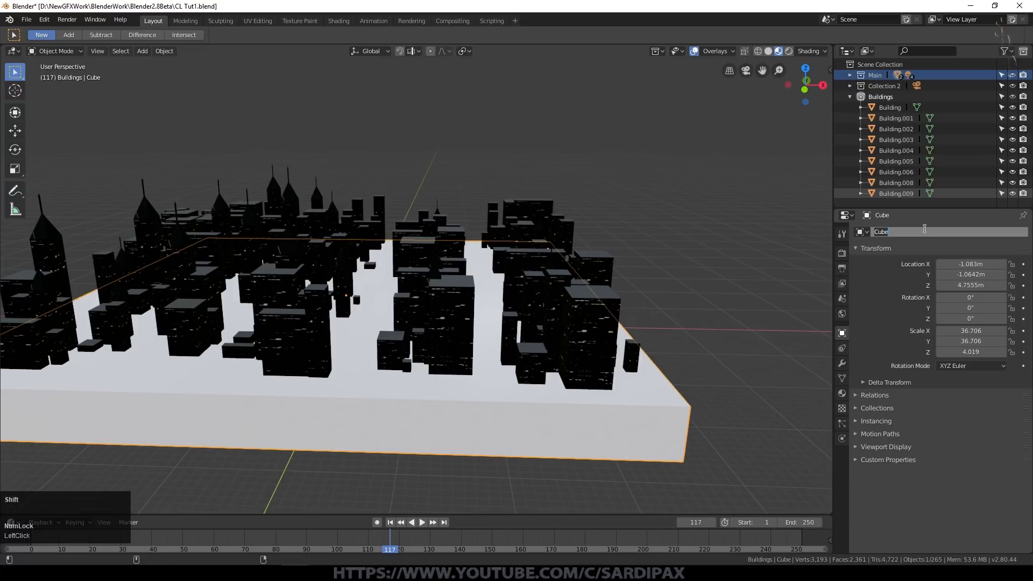
{"action": "type", "text": "Fog"}
{"action": "key", "text": "Return"}
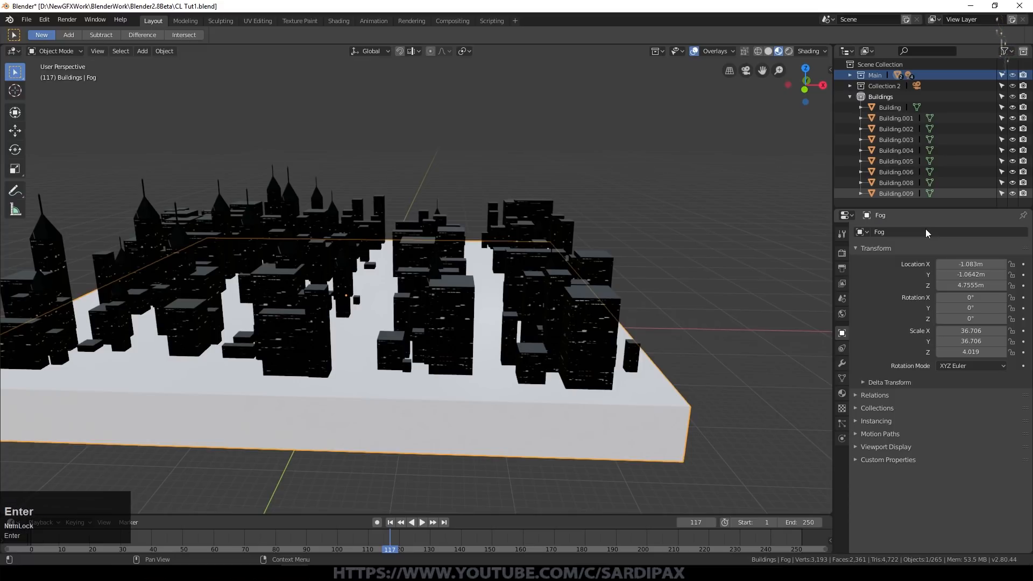
Create a new material for the Fog object and open it in the Shading workspace
{"action": "left_click", "coordinate": [842, 393]}
{"action": "left_click", "coordinate": [936, 277]}
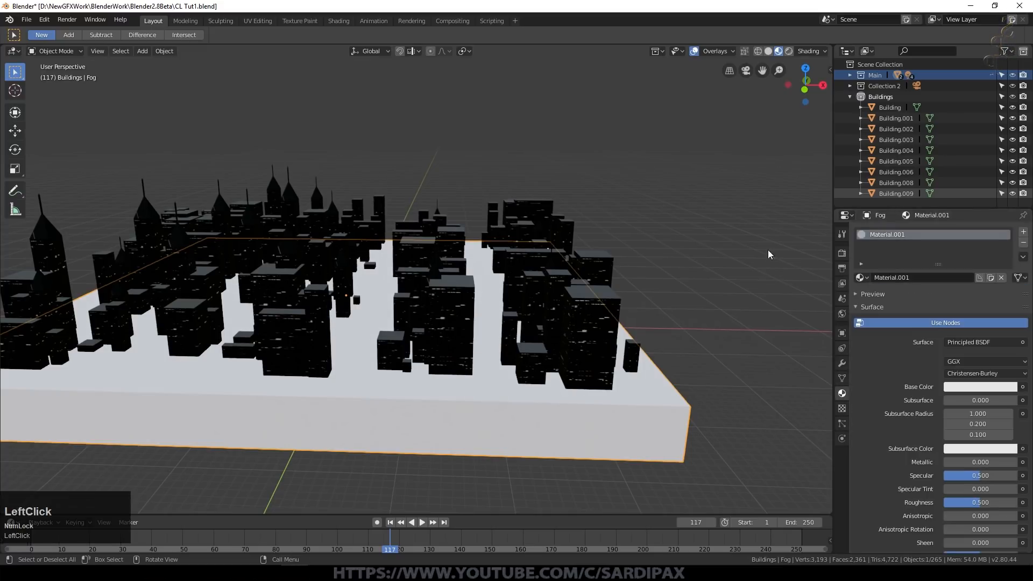
{"action": "left_click", "coordinate": [338, 20]}
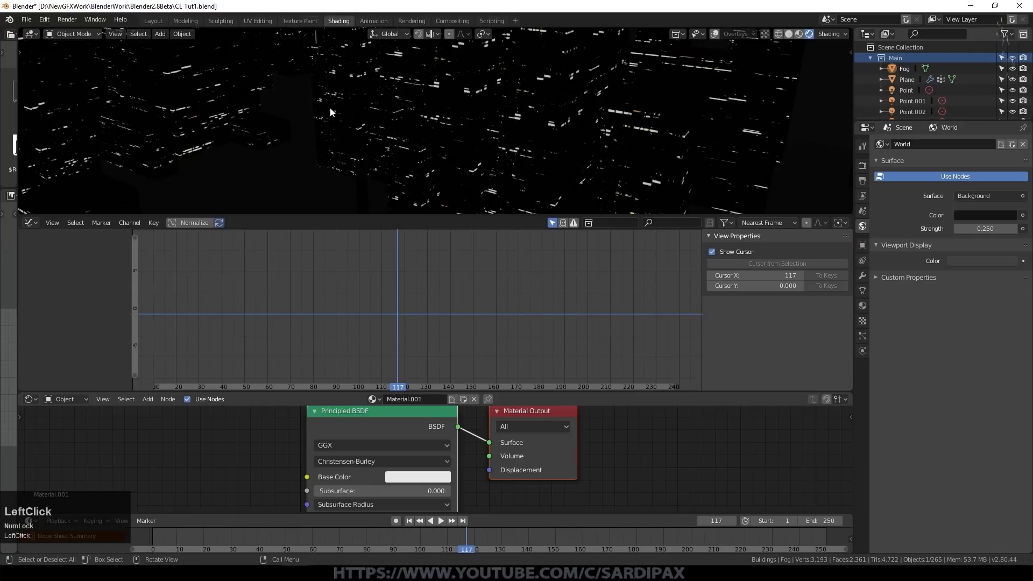
Merge the graph editor area into the shader node editor to give the Fog material's nodes more room
{"action": "middle_click_drag", "start_coordinate": [330, 111], "coordinate": [557, 128]}
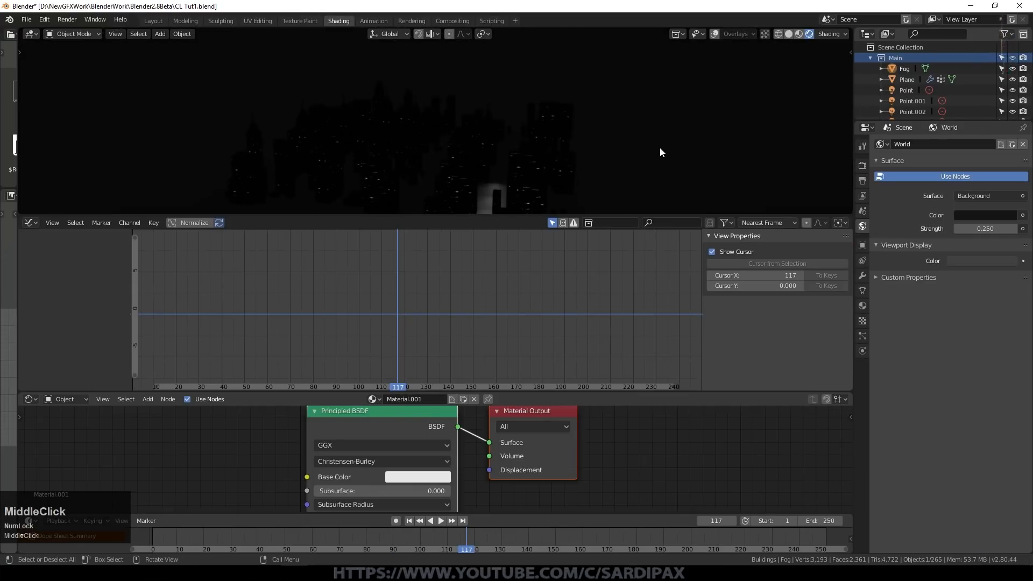
{"action": "left_click_drag", "start_coordinate": [854, 391], "coordinate": [855, 378]}
{"action": "left_click_drag", "start_coordinate": [850, 213], "coordinate": [837, 279]}
{"action": "left_click_drag", "start_coordinate": [633, 377], "coordinate": [600, 135]}
{"action": "scroll", "coordinate": [414, 282], "scroll_direction": "up", "scroll_amount": 2}
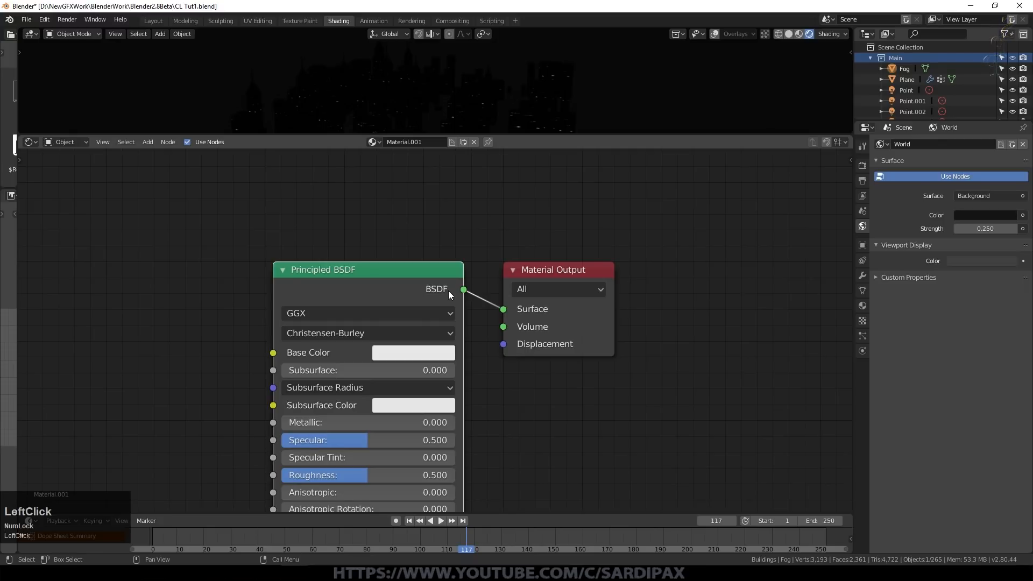
Replace the Principled BSDF with a Volume Scatter node linked to the Material Output's Volume input
{"action": "key", "text": "Delete"}
{"action": "left_click", "coordinate": [149, 142]}
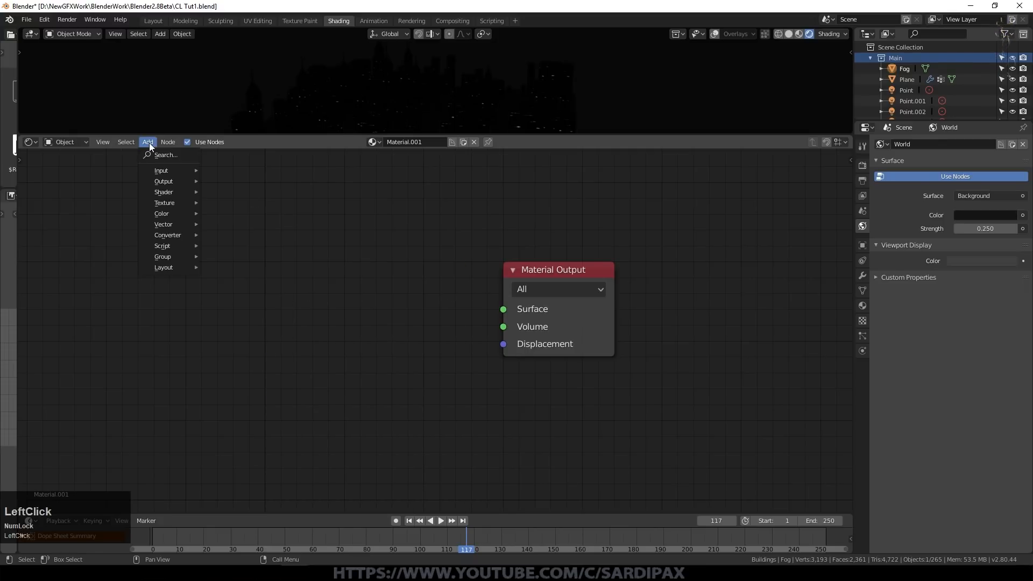
{"action": "mouse_move", "coordinate": [167, 192]}
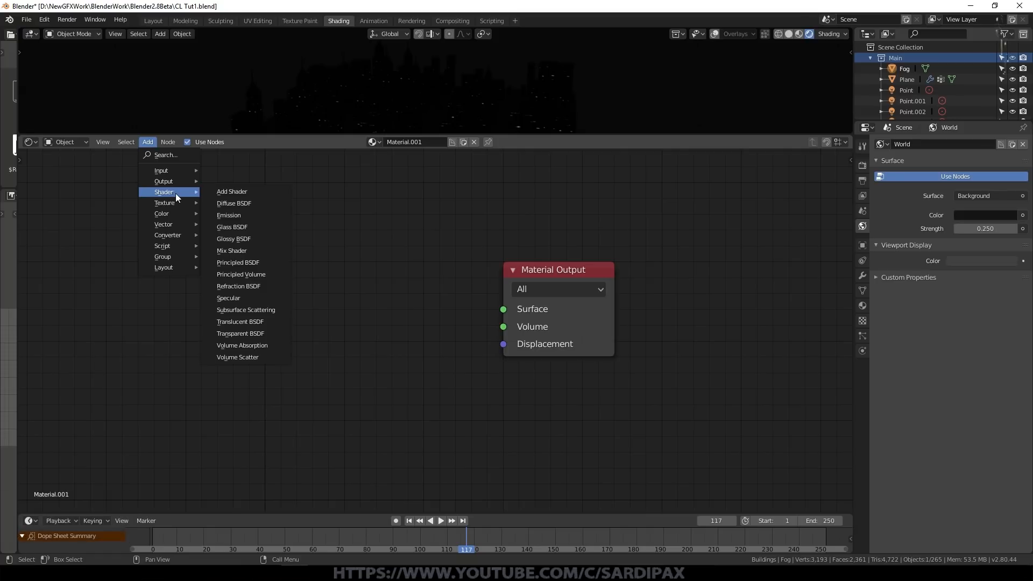
{"action": "left_click", "coordinate": [148, 143]}
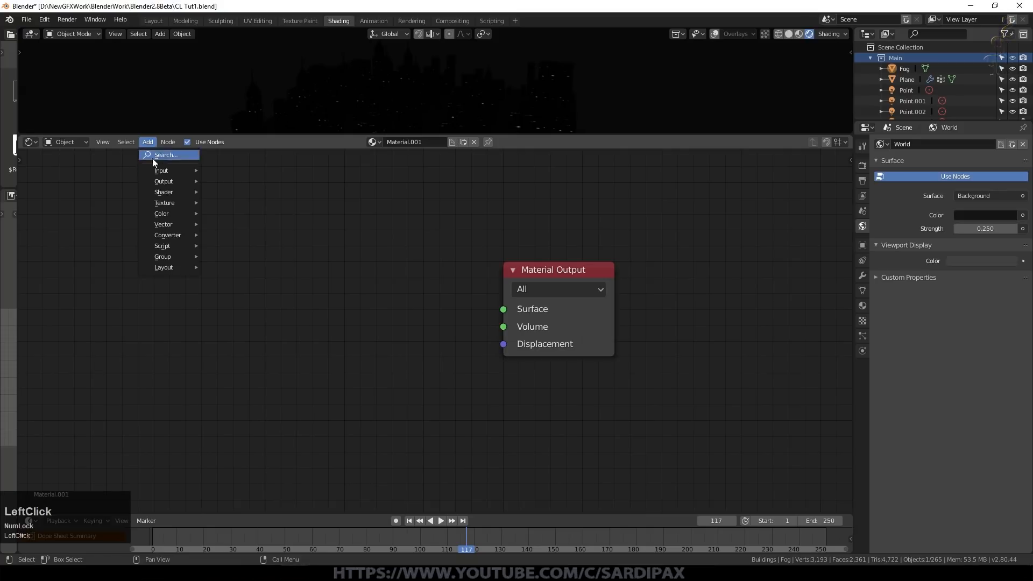
{"action": "mouse_move", "coordinate": [166, 192]}
{"action": "left_click", "coordinate": [256, 357]}
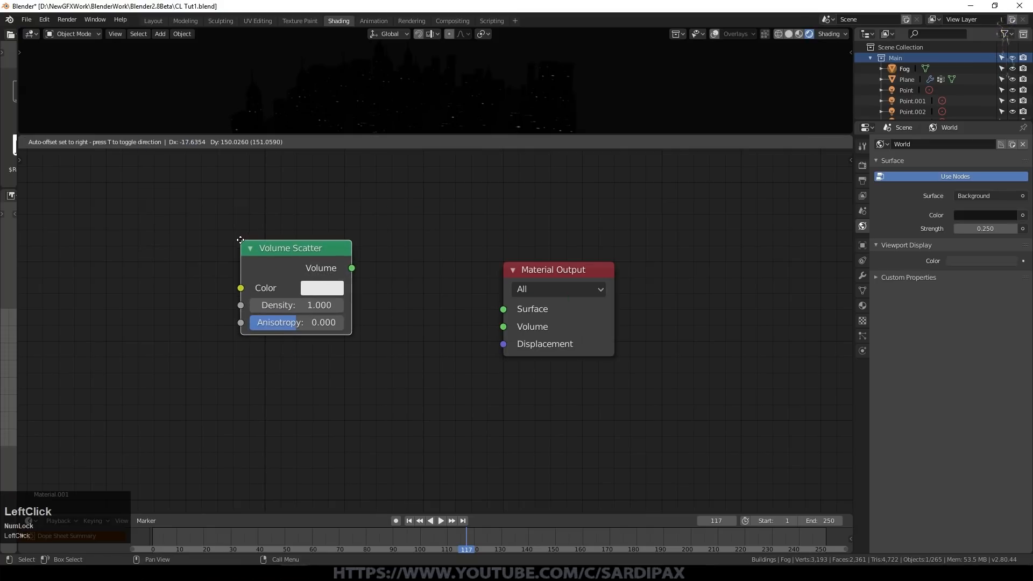
{"action": "left_click", "coordinate": [301, 218]}
{"action": "left_click_drag", "start_coordinate": [284, 244], "coordinate": [220, 251]}
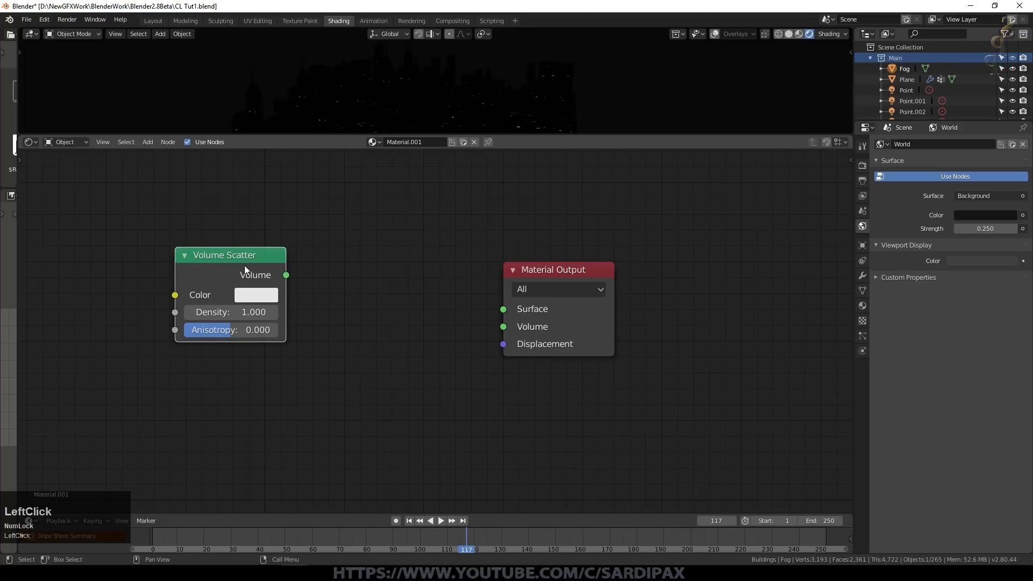
{"action": "left_click_drag", "start_coordinate": [286, 275], "coordinate": [503, 326]}
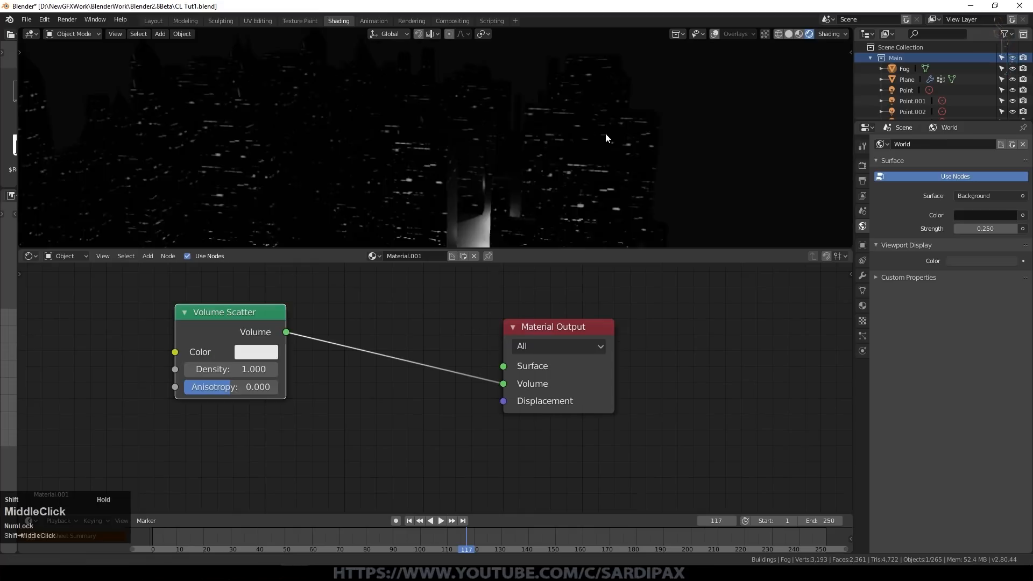
Select the Fog object and relink its Volume Scatter node to the Material Output's Volume input
{"action": "middle_click_drag", "start_coordinate": [605, 134], "coordinate": [586, 82], "text": "shift"}
{"action": "scroll", "coordinate": [547, 129], "scroll_direction": "up", "scroll_amount": 2}
{"action": "middle_click_drag", "start_coordinate": [548, 129], "coordinate": [527, 192]}
{"action": "left_click", "coordinate": [909, 69]}
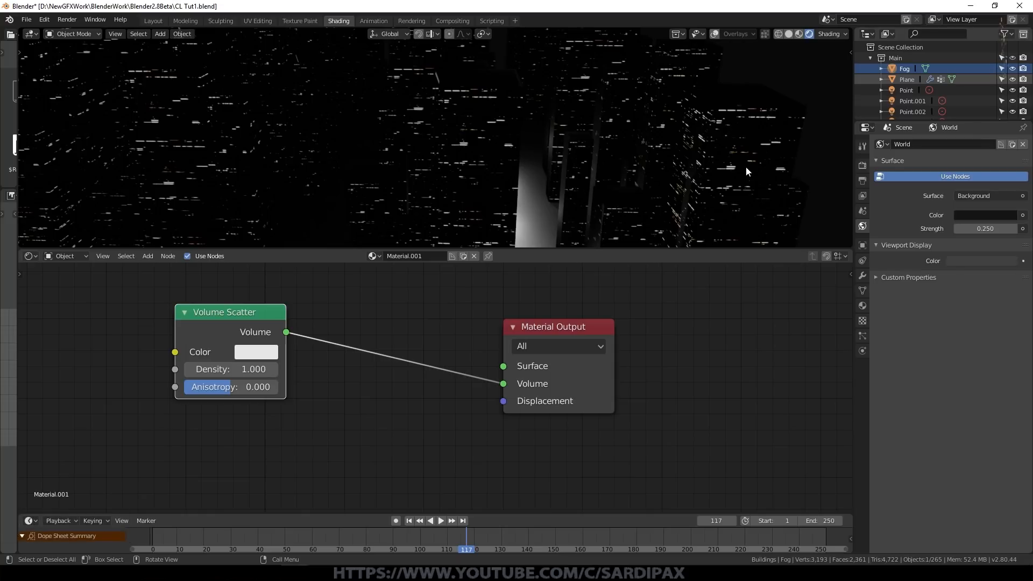
{"action": "middle_click_drag", "start_coordinate": [679, 125], "coordinate": [592, 130]}
{"action": "left_click_drag", "start_coordinate": [503, 383], "coordinate": [482, 376]}
{"action": "left_click_drag", "start_coordinate": [286, 332], "coordinate": [503, 383]}
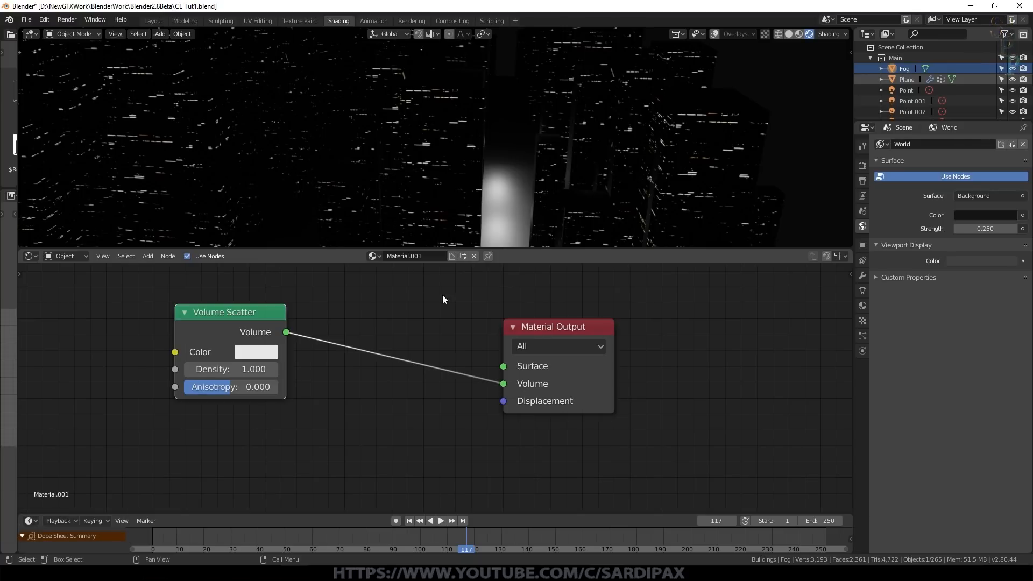
Enable Volumetric in the scene's Eevee render settings
{"action": "left_click", "coordinate": [862, 180]}
{"action": "left_click", "coordinate": [859, 167]}
{"action": "left_click", "coordinate": [862, 306]}
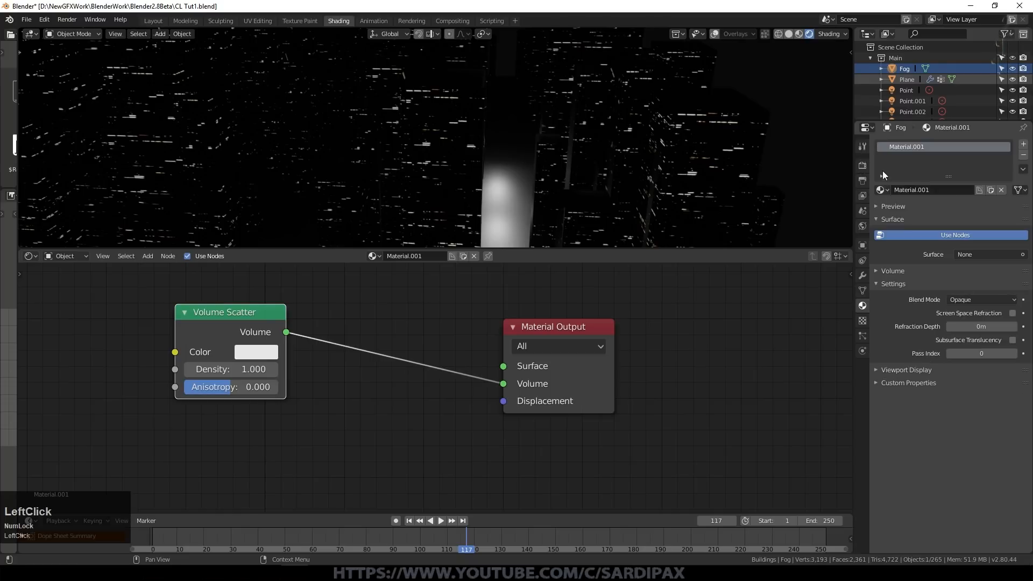
{"action": "left_click", "coordinate": [863, 166]}
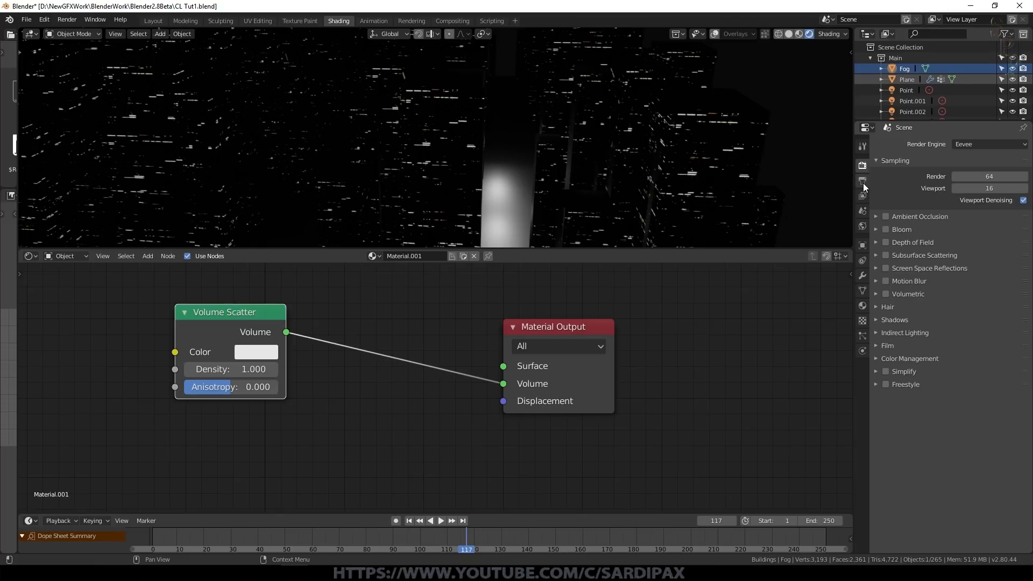
{"action": "left_click", "coordinate": [886, 295]}
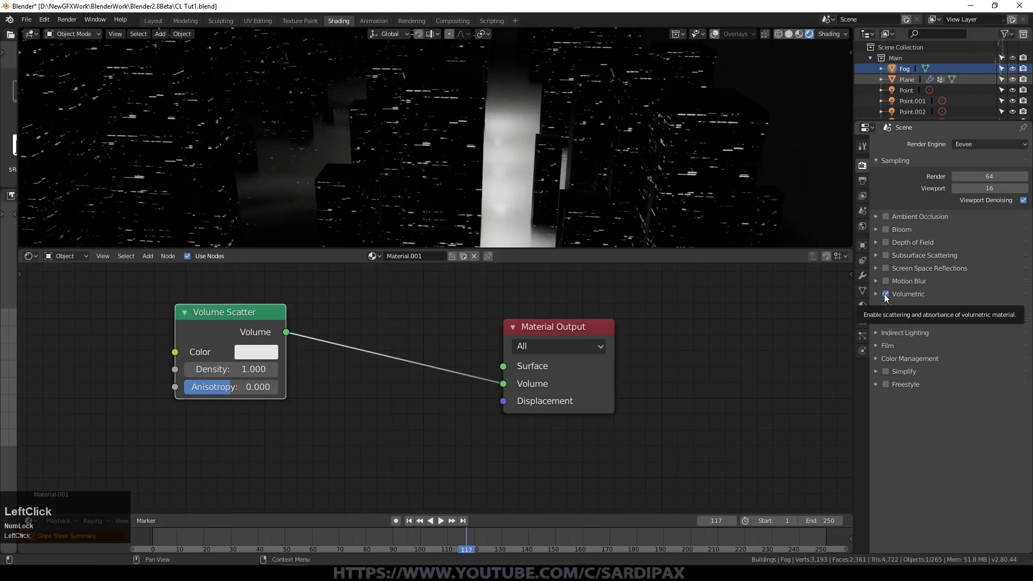
Examine how the fog renders between the buildings from several angles and distances
{"action": "middle_click_drag", "start_coordinate": [399, 168], "coordinate": [420, 186]}
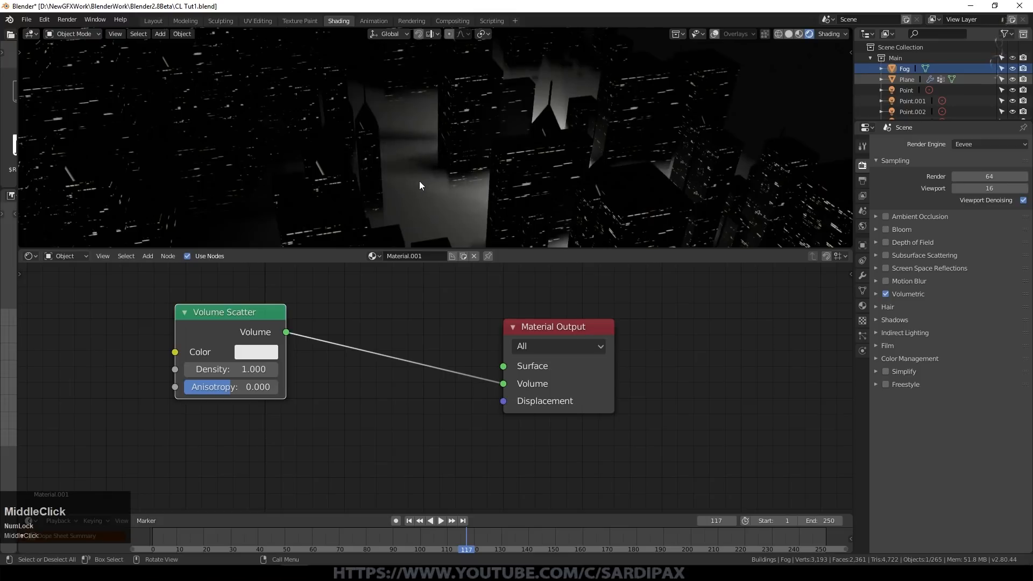
{"action": "scroll", "coordinate": [467, 166], "scroll_direction": "down", "scroll_amount": 3}
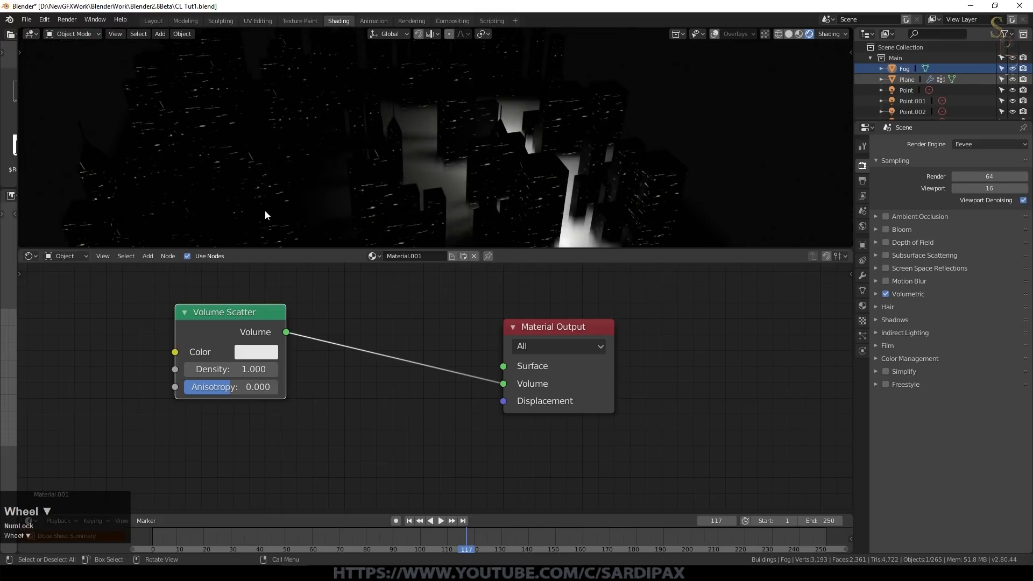
{"action": "middle_click_drag", "start_coordinate": [611, 205], "coordinate": [405, 124]}
{"action": "scroll", "coordinate": [405, 123], "scroll_direction": "down", "scroll_amount": 3}
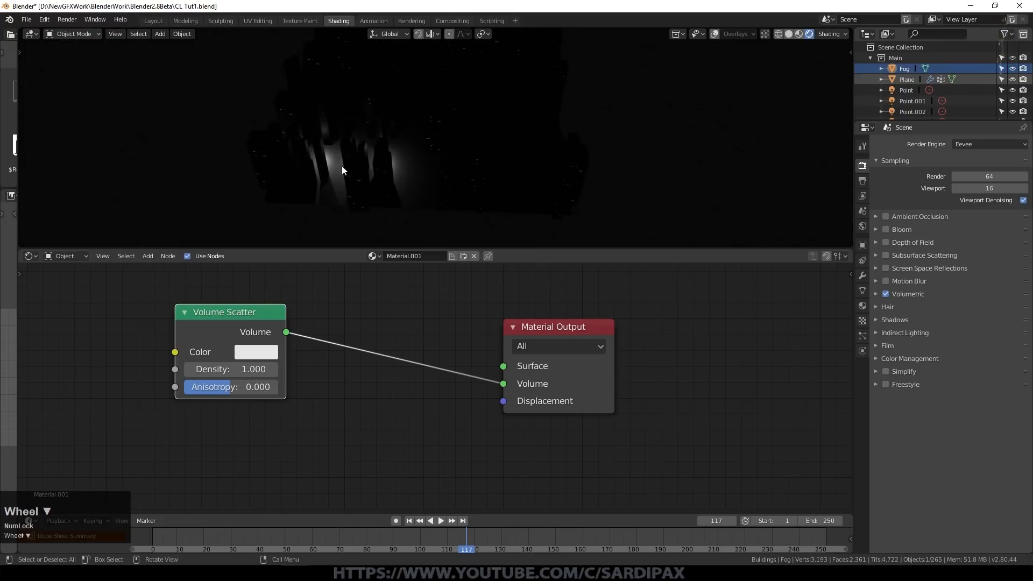
{"action": "scroll", "coordinate": [342, 170], "scroll_direction": "up", "scroll_amount": 5}
{"action": "middle_click_drag", "start_coordinate": [271, 190], "coordinate": [479, 177]}
{"action": "scroll", "coordinate": [382, 147], "scroll_direction": "up", "scroll_amount": 4}
{"action": "scroll", "coordinate": [515, 186], "scroll_direction": "down", "scroll_amount": 5}
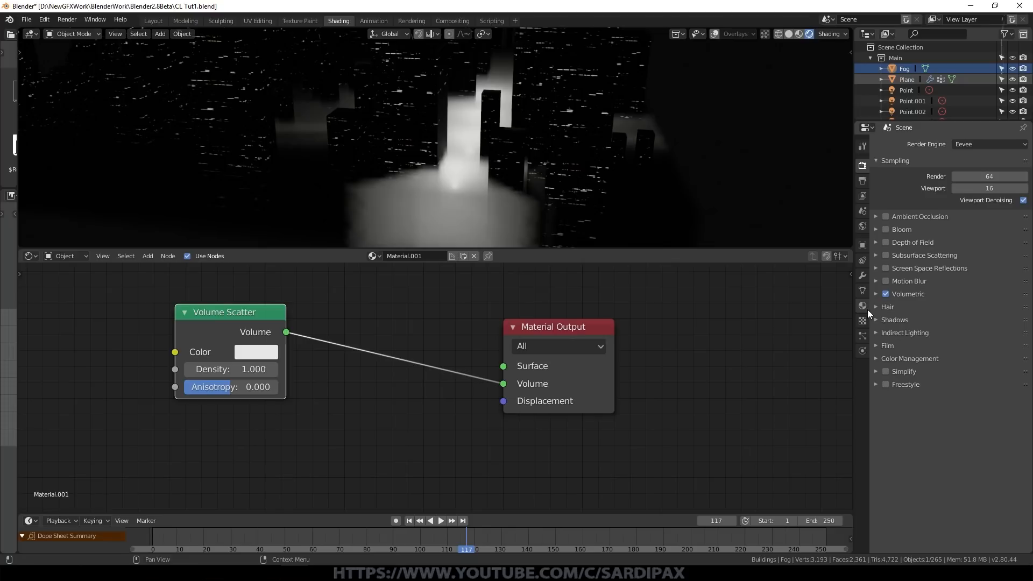
Set the Volumetric end distance to 1000 m in the render settings
{"action": "left_click", "coordinate": [874, 294]}
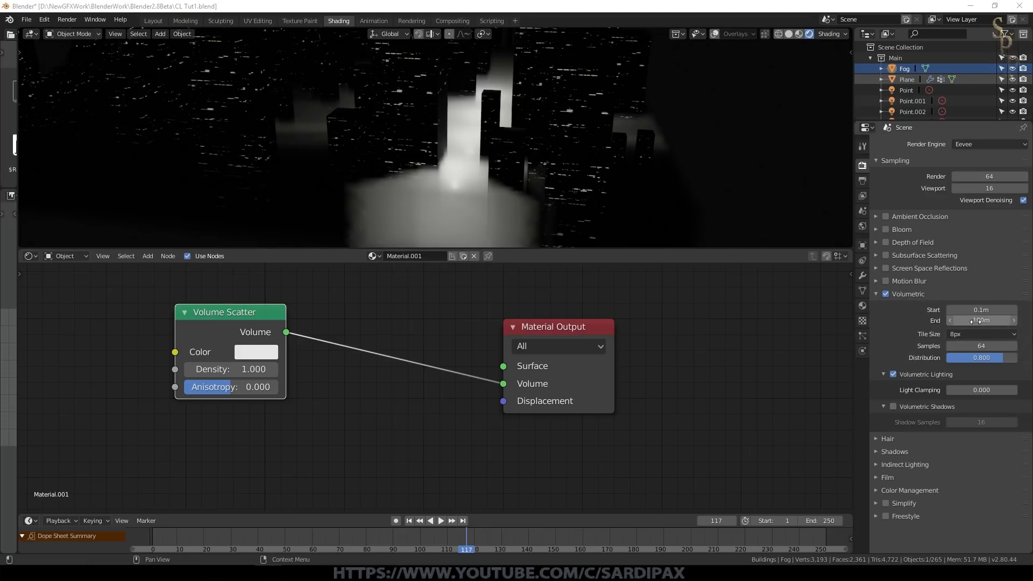
{"action": "scroll", "coordinate": [550, 161], "scroll_direction": "down", "scroll_amount": 3}
{"action": "scroll", "coordinate": [550, 161], "scroll_direction": "up", "scroll_amount": 4}
{"action": "scroll", "coordinate": [550, 163], "scroll_direction": "down", "scroll_amount": 2}
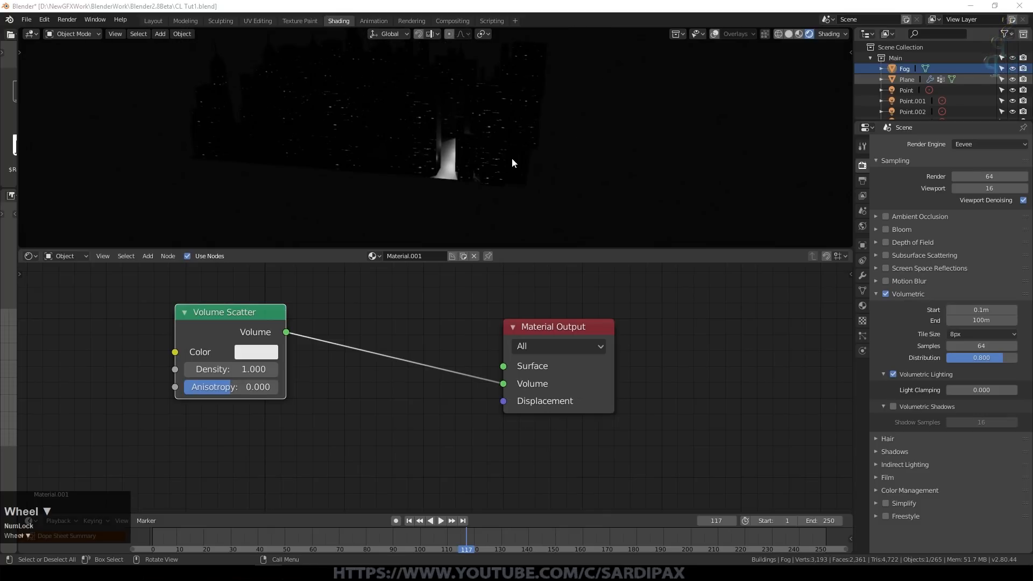
{"action": "scroll", "coordinate": [511, 157], "scroll_direction": "up", "scroll_amount": 2}
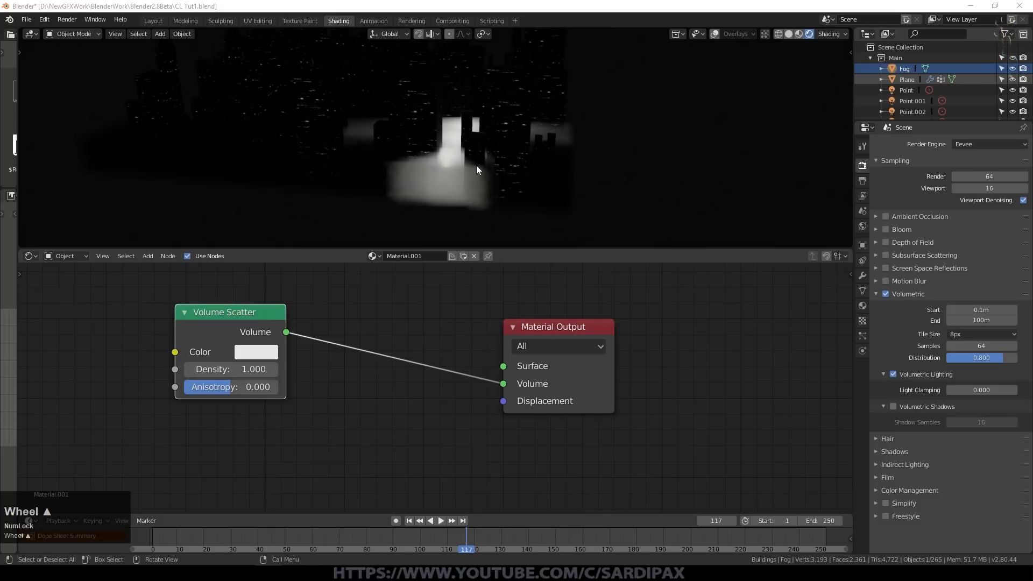
{"action": "left_click", "coordinate": [974, 320]}
{"action": "type", "text": "1"}
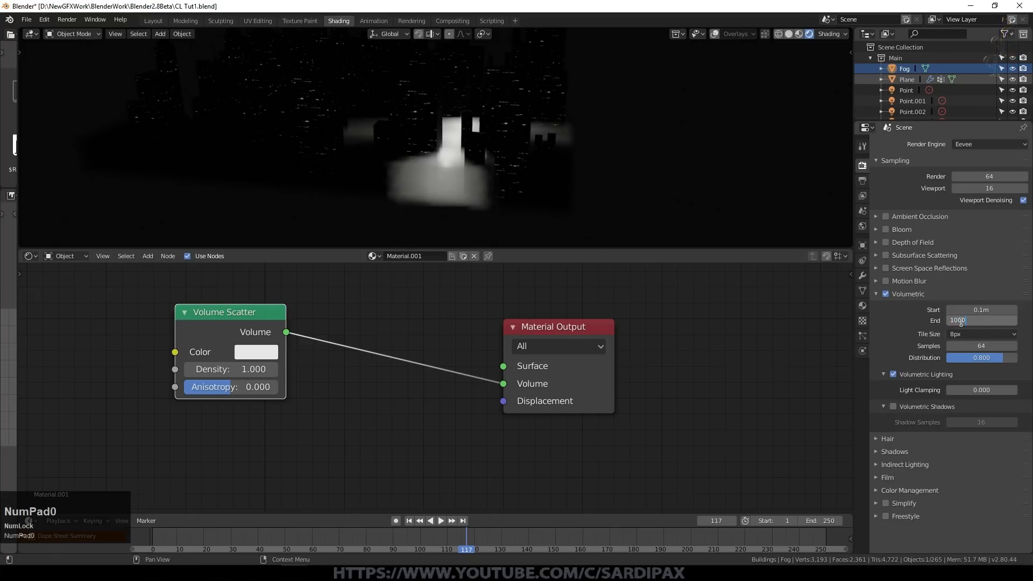
{"action": "type", "text": "000"}
{"action": "key", "text": "KP_Enter"}
Set the Volumetric tile size to 4px and the samples to 128
{"action": "scroll", "coordinate": [597, 195], "scroll_direction": "down", "scroll_amount": 2}
{"action": "middle_click_drag", "start_coordinate": [597, 194], "coordinate": [747, 160]}
{"action": "scroll", "coordinate": [746, 160], "scroll_direction": "up", "scroll_amount": 3}
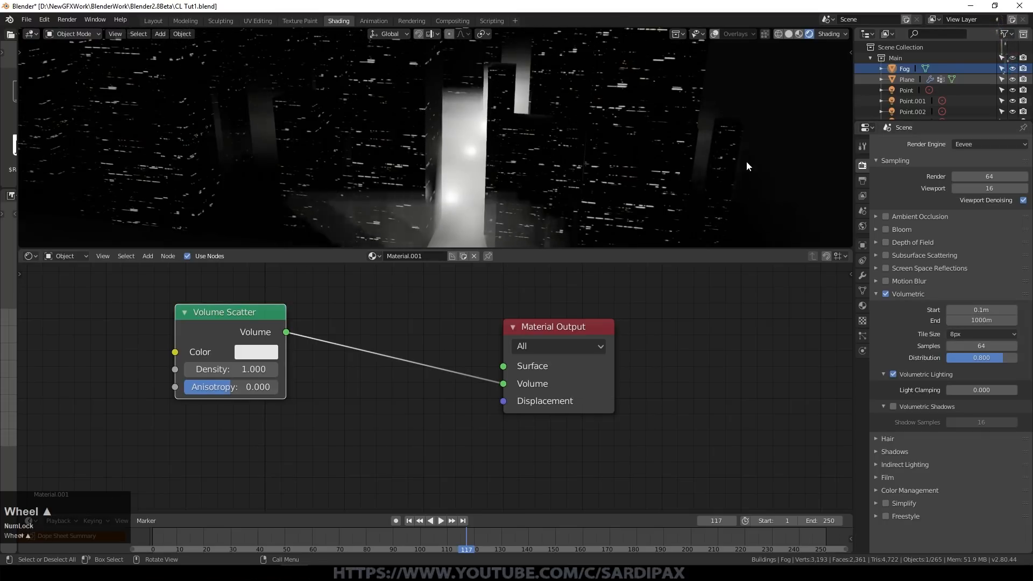
{"action": "scroll", "coordinate": [743, 166], "scroll_direction": "down", "scroll_amount": 2}
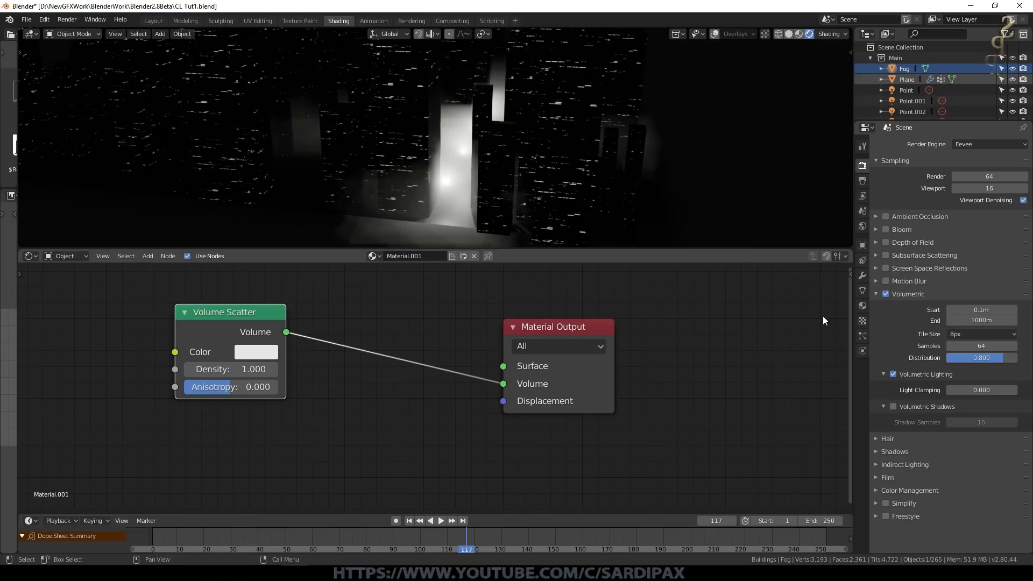
{"action": "left_click", "coordinate": [1013, 334]}
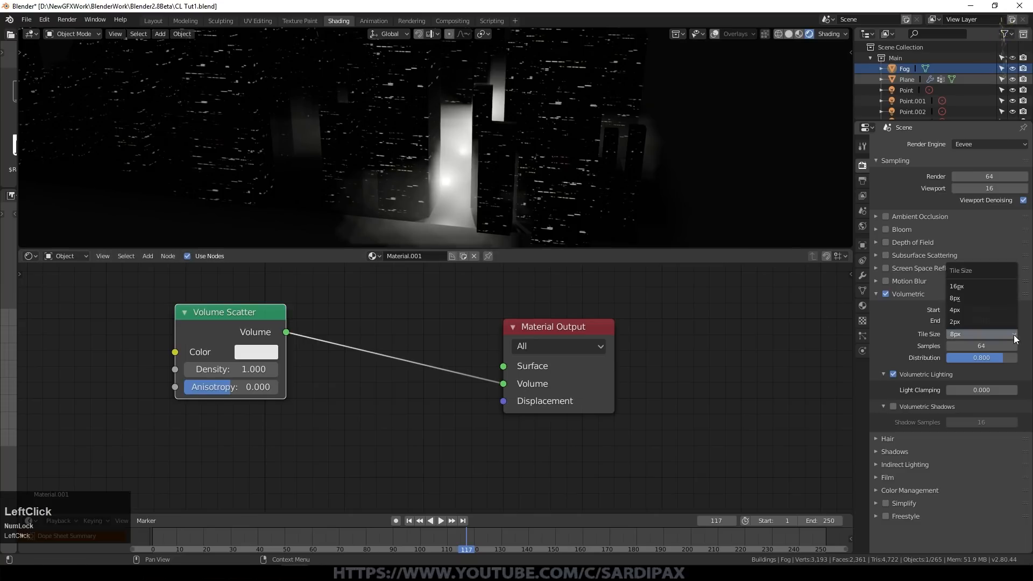
{"action": "left_click", "coordinate": [996, 311]}
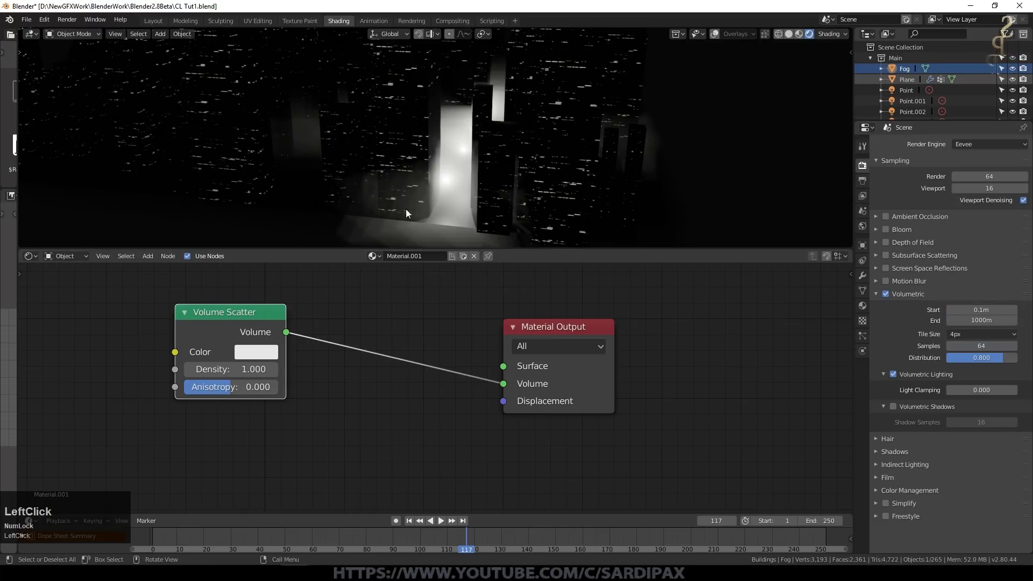
{"action": "left_click", "coordinate": [983, 346]}
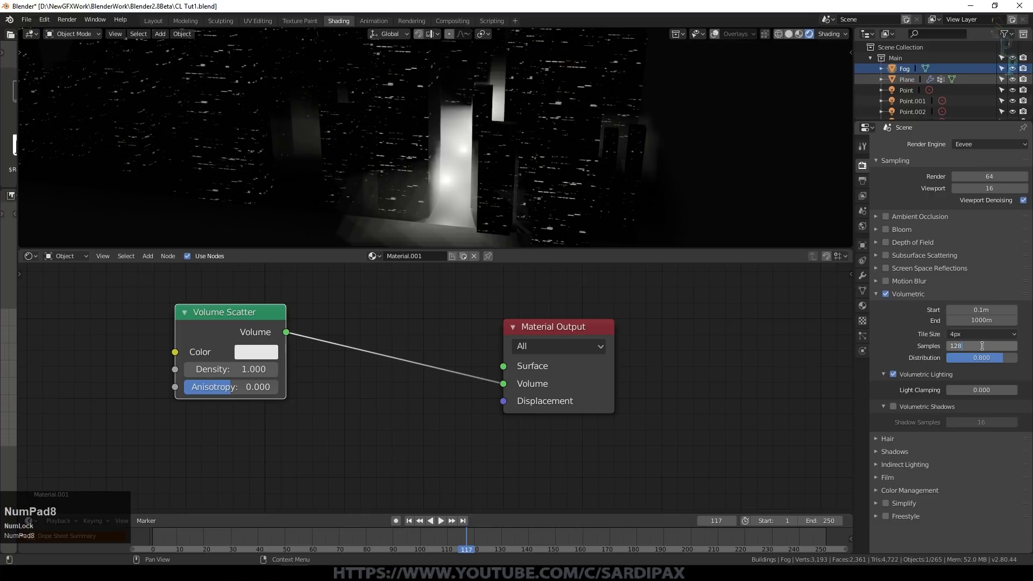
{"action": "key", "text": "KP_Enter"}
Enable Bloom in the render settings and set its radius to 2
{"action": "scroll", "coordinate": [626, 177], "scroll_direction": "up", "scroll_amount": 3}
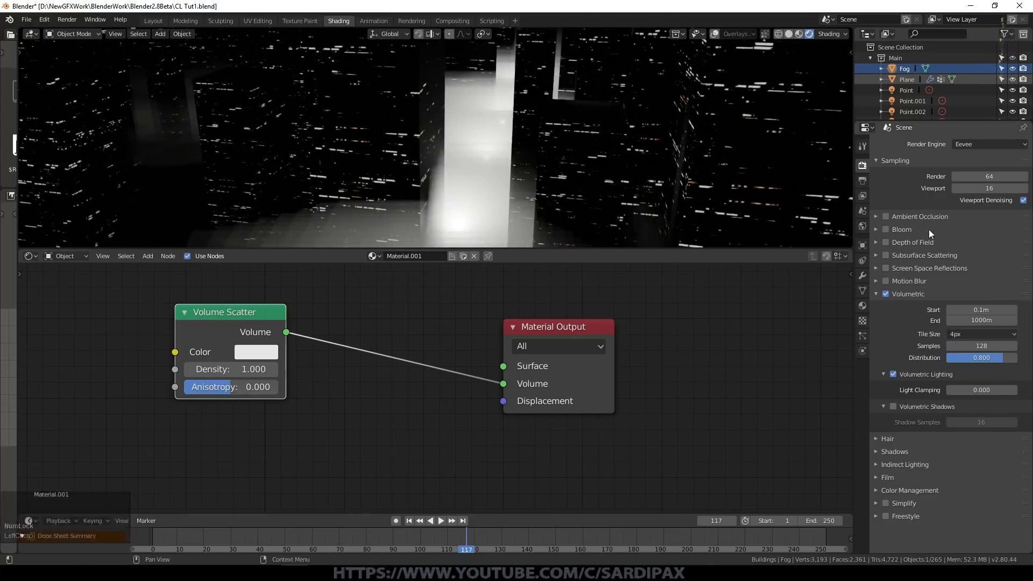
{"action": "left_click", "coordinate": [885, 229]}
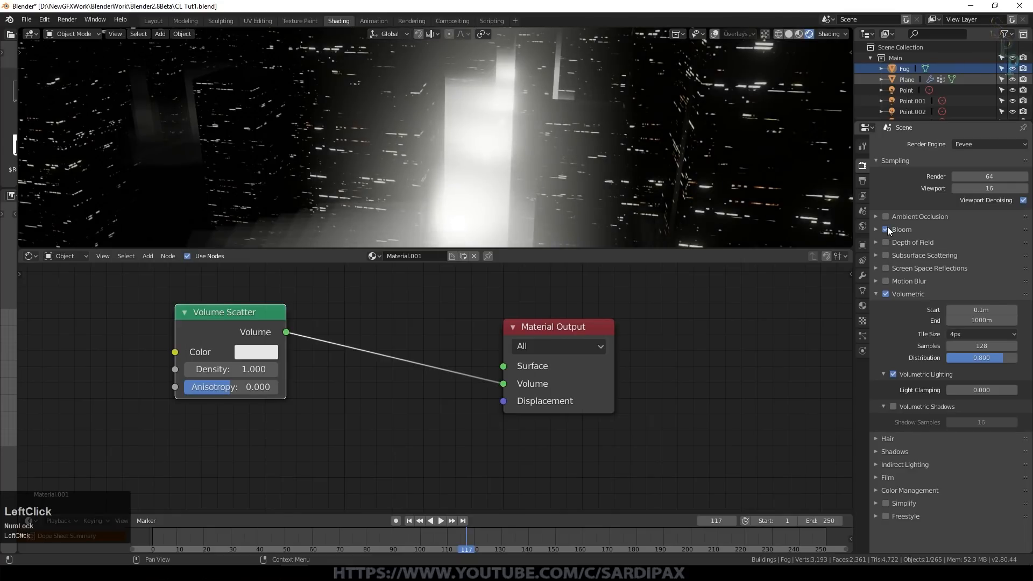
{"action": "left_click", "coordinate": [907, 229]}
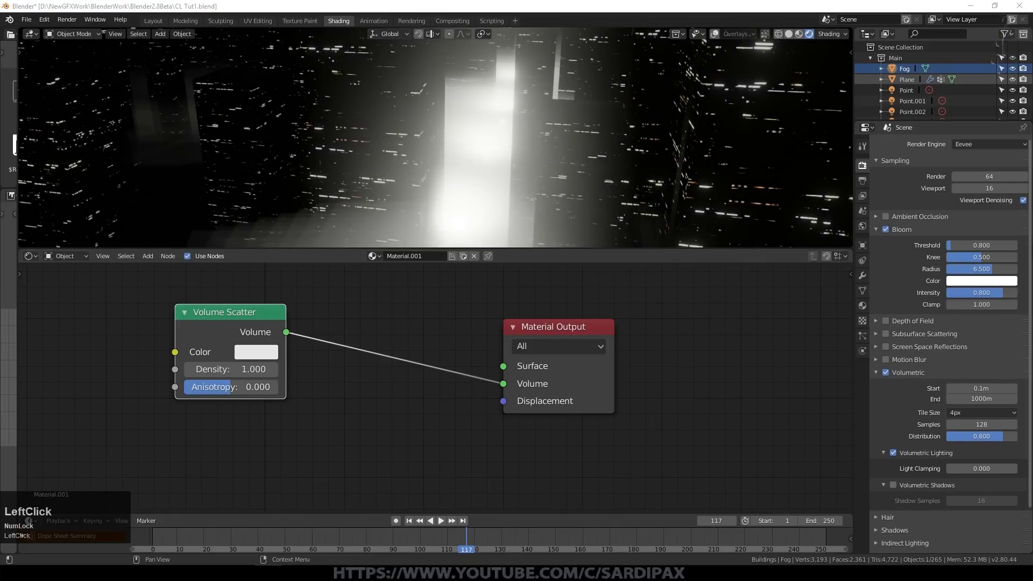
{"action": "left_click", "coordinate": [992, 269]}
{"action": "type", "text": "2"}
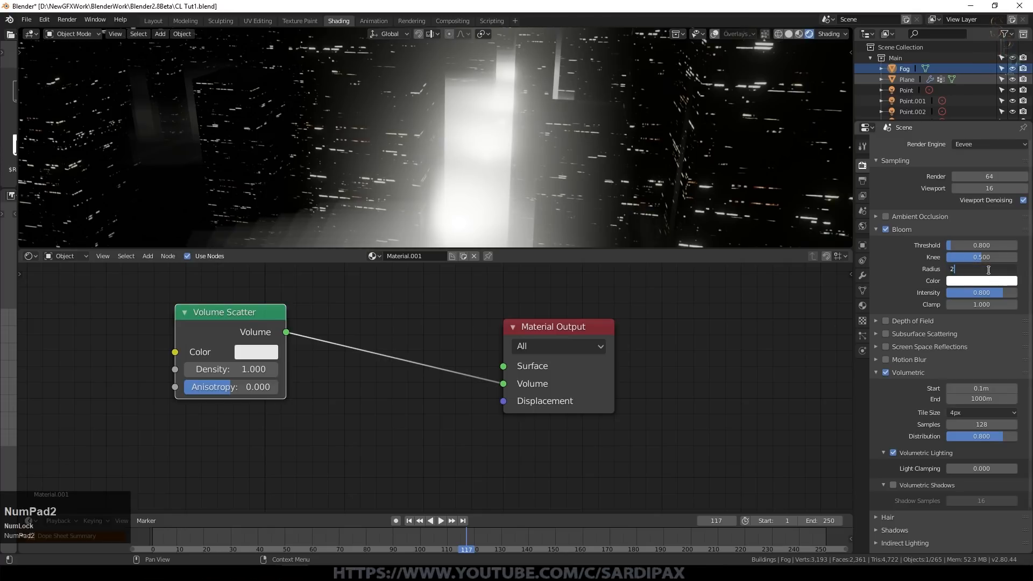
{"action": "key", "text": "KP_Enter"}
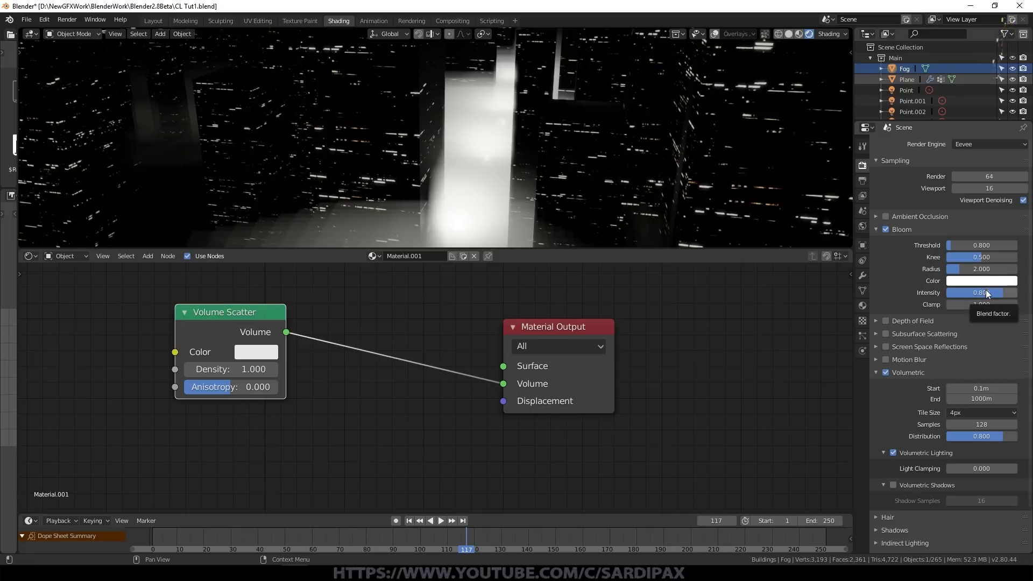
Set the Bloom intensity to 0.5 and its radius to about 2.645
{"action": "left_click", "coordinate": [986, 289]}
{"action": "type", "text": ".5"}
{"action": "key", "text": "KP_Enter"}
{"action": "left_click_drag", "start_coordinate": [984, 268], "coordinate": [960, 267]}
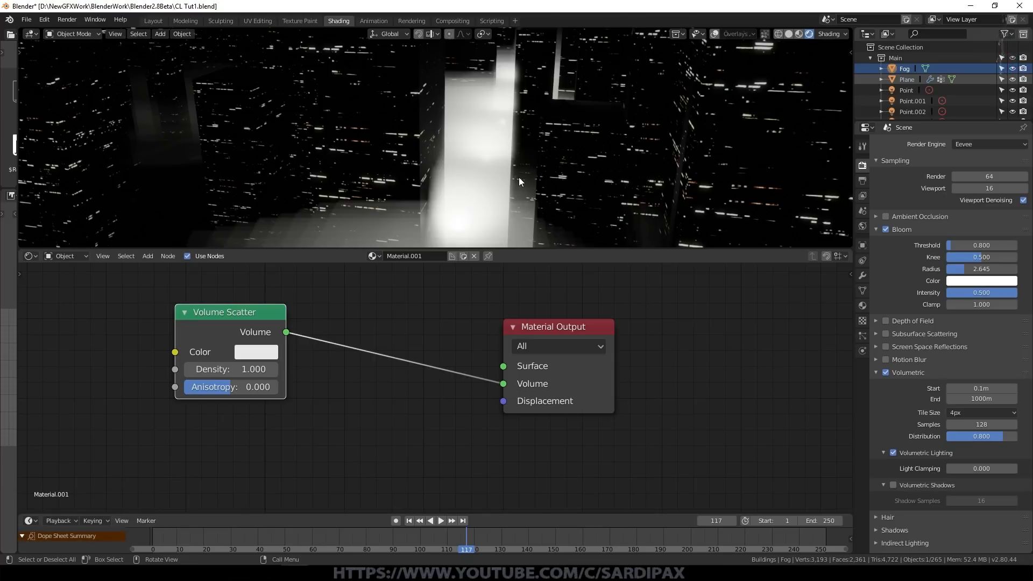
Add a Texture Coordinate node well before the Volume Scatter node in the fog material
{"action": "left_click", "coordinate": [315, 311]}
{"action": "scroll", "coordinate": [408, 309], "scroll_direction": "down", "scroll_amount": 2}
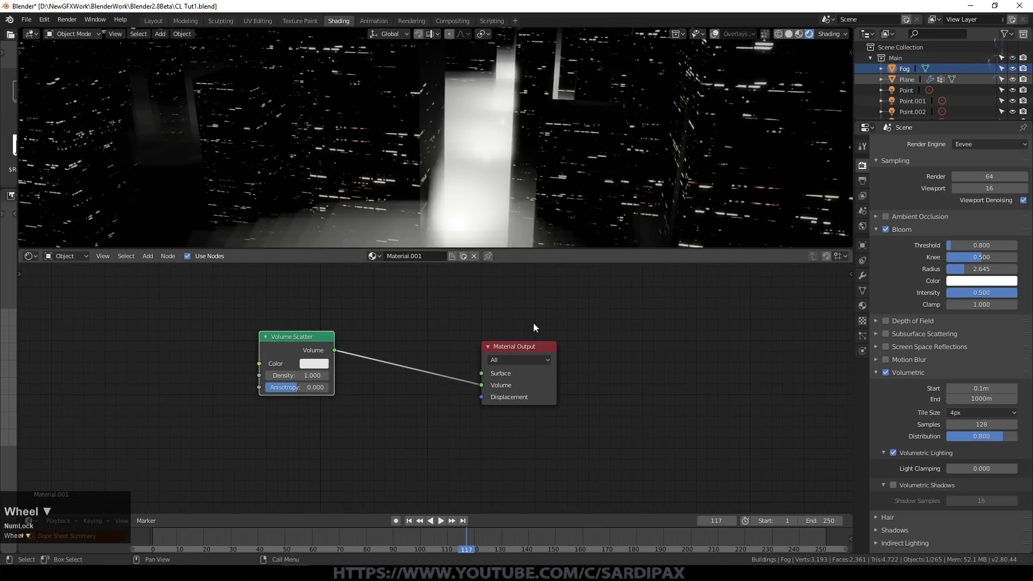
{"action": "middle_click_drag", "start_coordinate": [556, 319], "coordinate": [676, 295]}
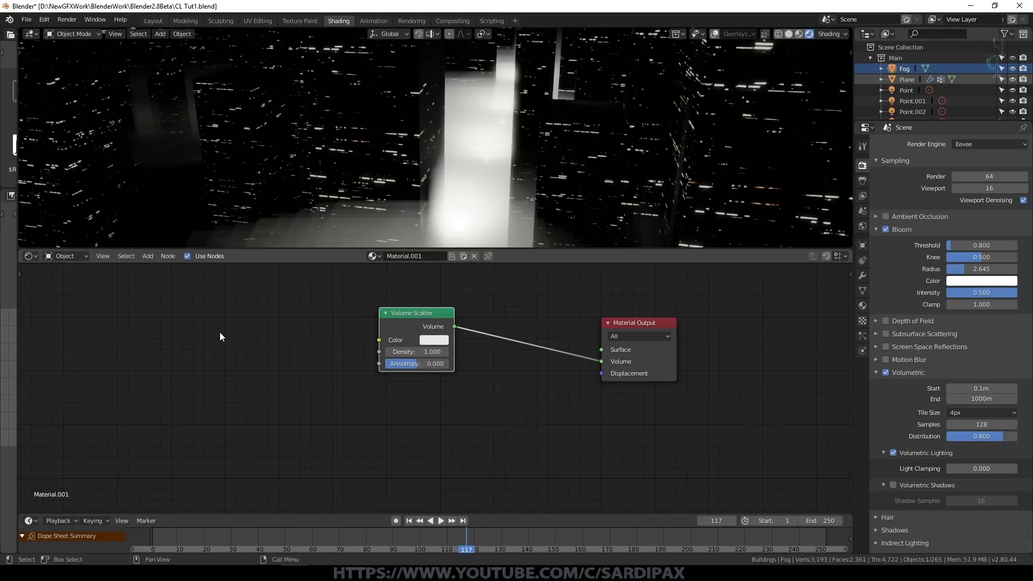
{"action": "left_click", "coordinate": [148, 256]}
{"action": "mouse_move", "coordinate": [166, 284]}
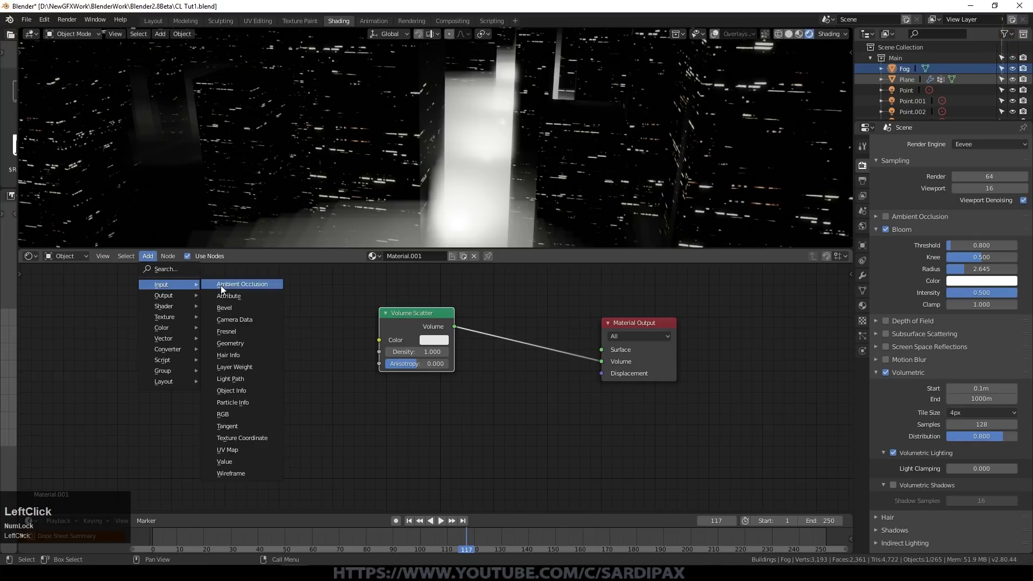
{"action": "left_click", "coordinate": [245, 438]}
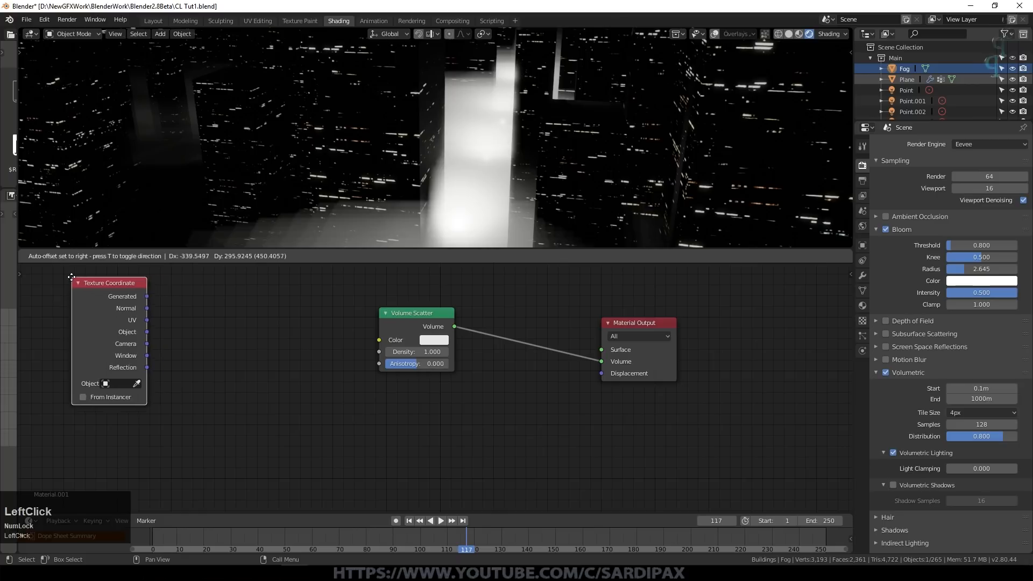
{"action": "left_click", "coordinate": [81, 281]}
Add a Separate XYZ node and feed its Vector input from the Texture Coordinate's Generated output
{"action": "left_click", "coordinate": [148, 256]}
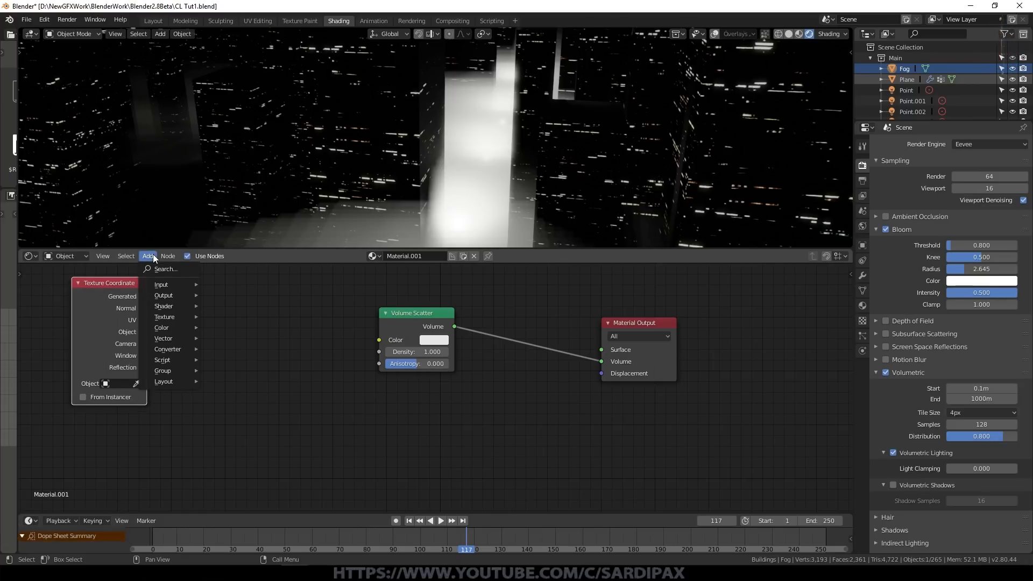
{"action": "mouse_move", "coordinate": [172, 349]}
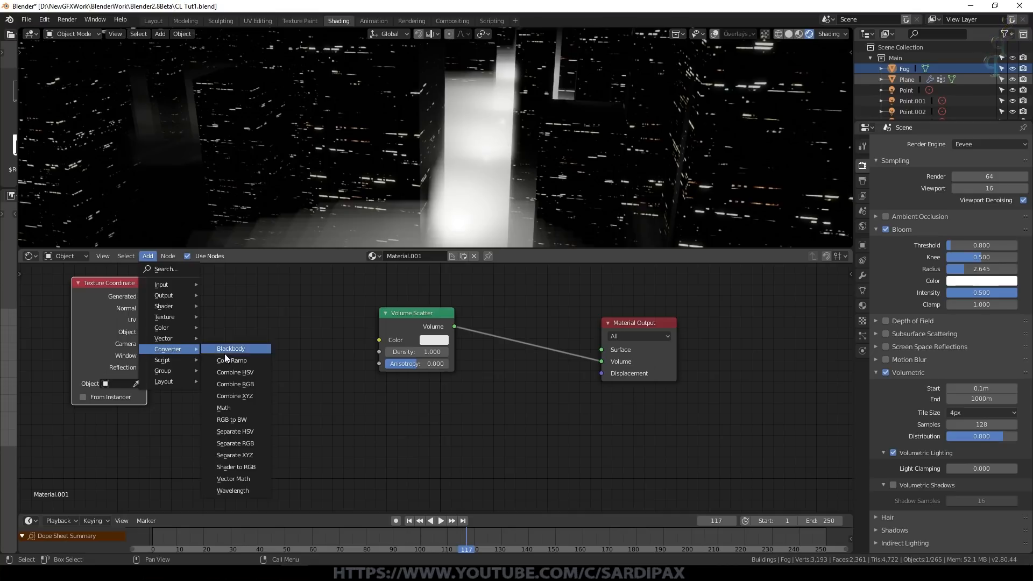
{"action": "left_click", "coordinate": [257, 455]}
{"action": "left_click", "coordinate": [196, 290]}
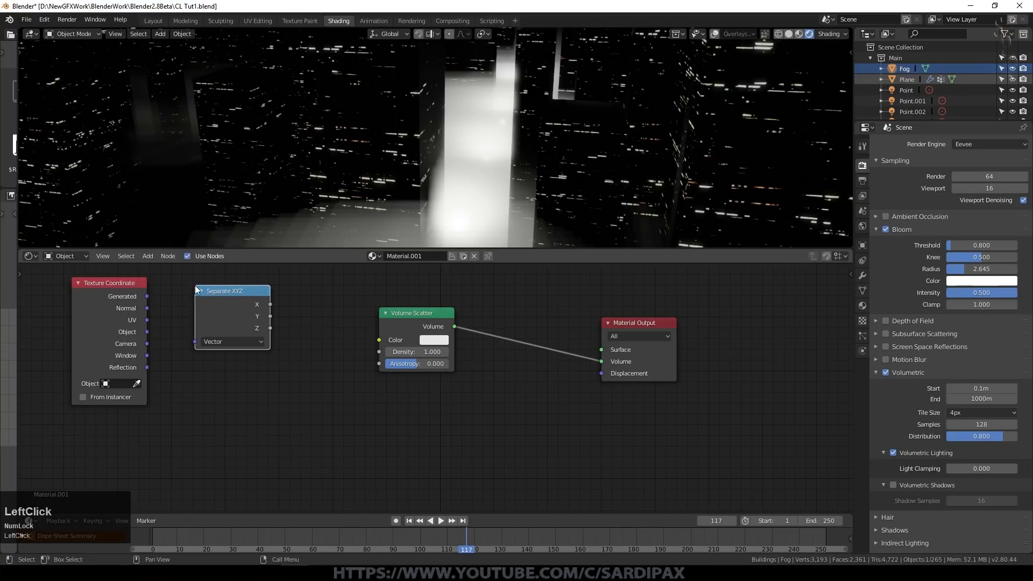
{"action": "left_click_drag", "start_coordinate": [147, 296], "coordinate": [198, 340]}
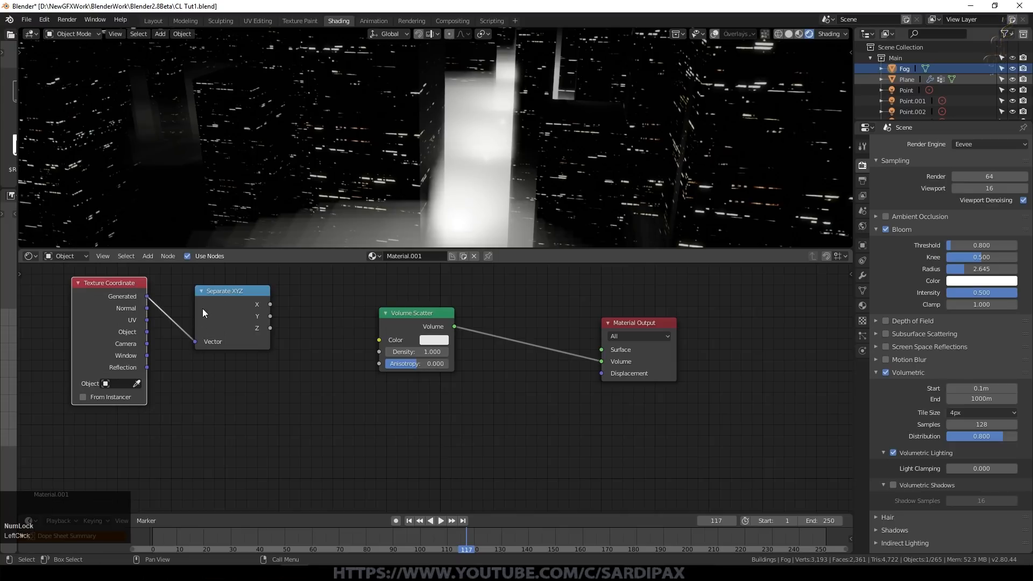
Make room before the Volume Scatter and Material Output nodes, and add a ColorRamp with its Fac driven by the Separate XYZ's Z output
{"action": "left_click_drag", "start_coordinate": [643, 321], "coordinate": [727, 312]}
{"action": "left_click_drag", "start_coordinate": [414, 313], "coordinate": [604, 327]}
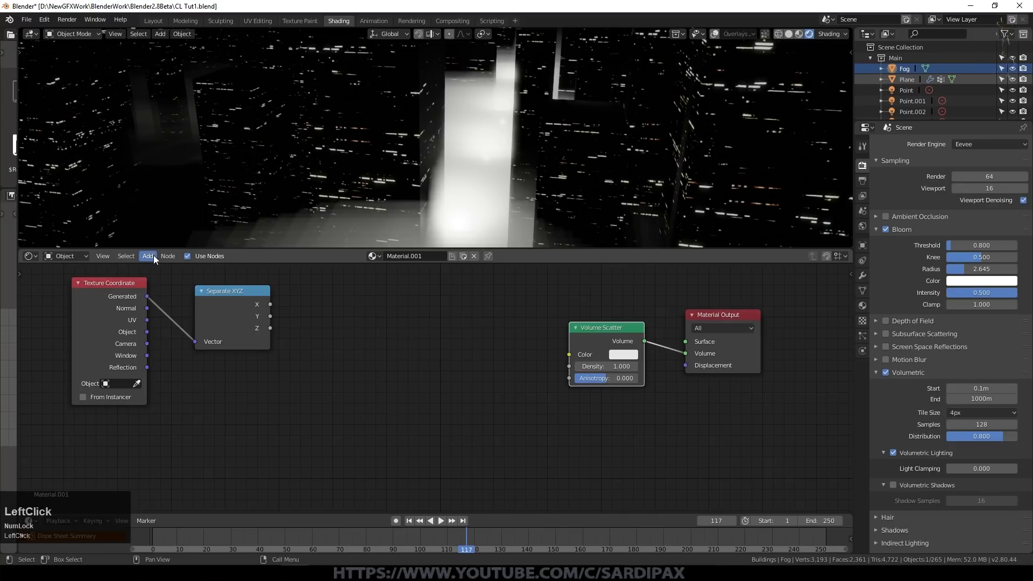
{"action": "left_click", "coordinate": [149, 256]}
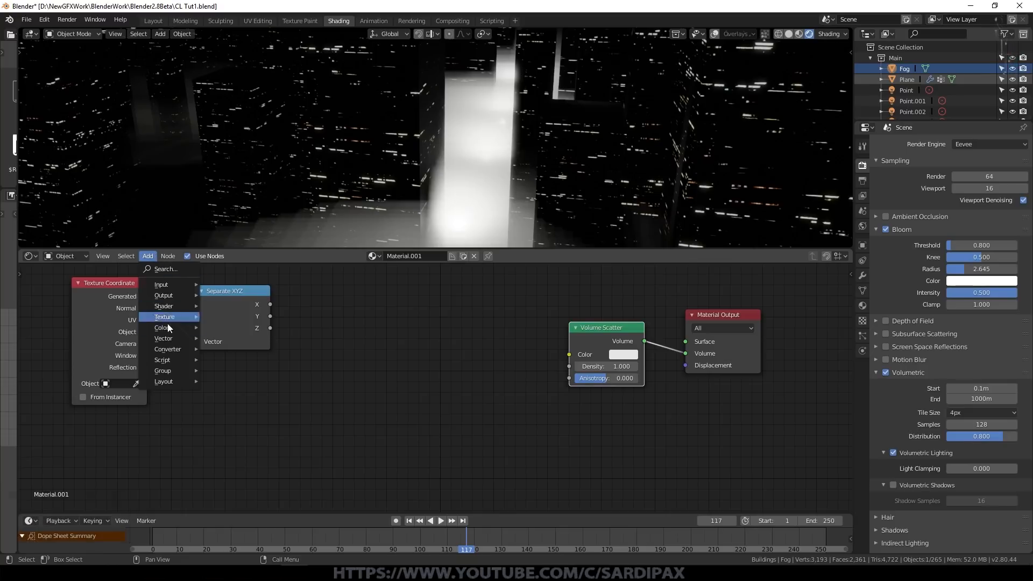
{"action": "mouse_move", "coordinate": [176, 351]}
{"action": "left_click", "coordinate": [243, 360]}
{"action": "left_click", "coordinate": [305, 285]}
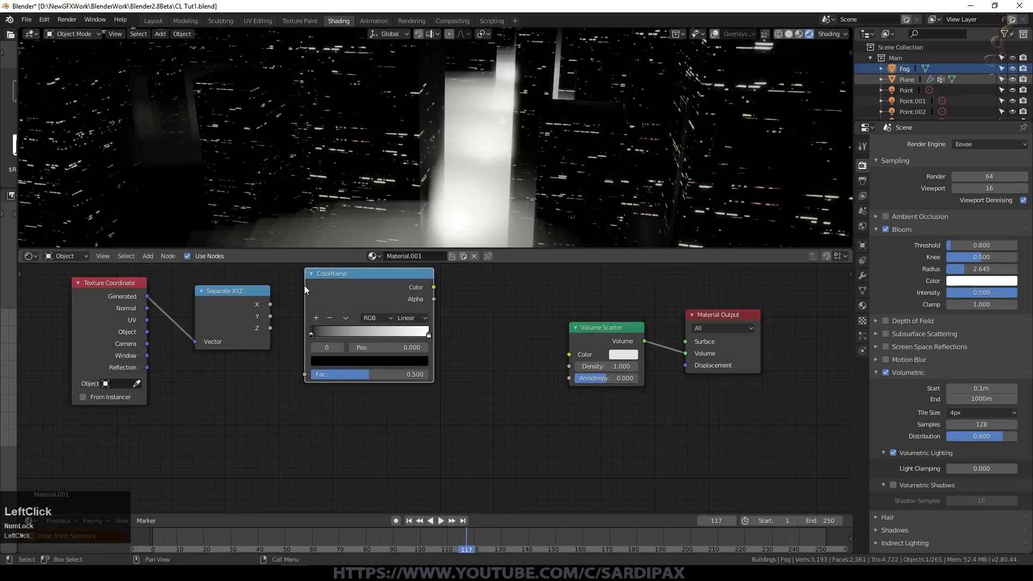
{"action": "left_click_drag", "start_coordinate": [270, 328], "coordinate": [306, 374]}
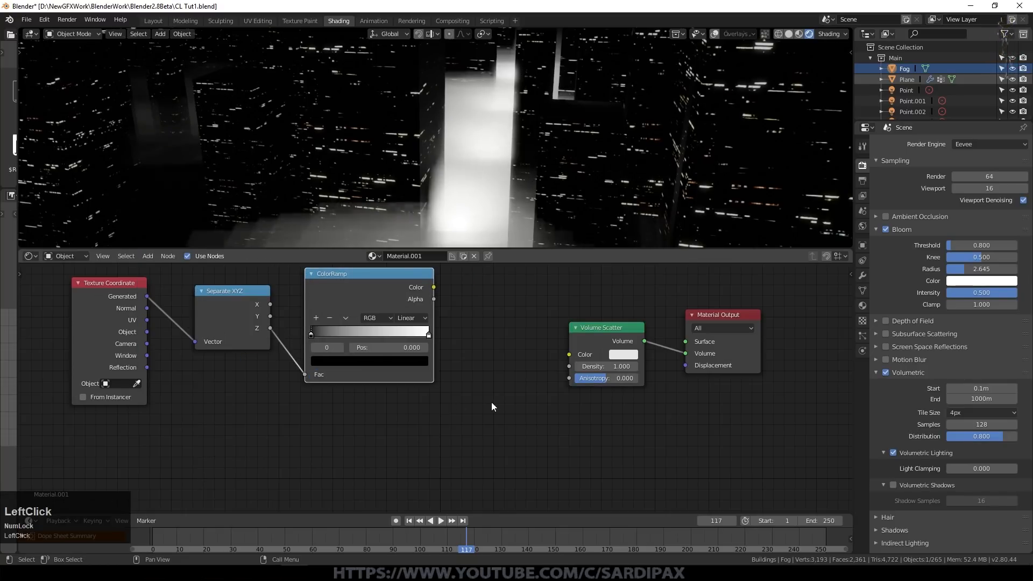
Connect the ColorRamp's Color output to the Volume Scatter's Density input
{"action": "middle_click_drag", "start_coordinate": [485, 402], "coordinate": [381, 420]}
{"action": "left_click_drag", "start_coordinate": [330, 305], "coordinate": [361, 326]}
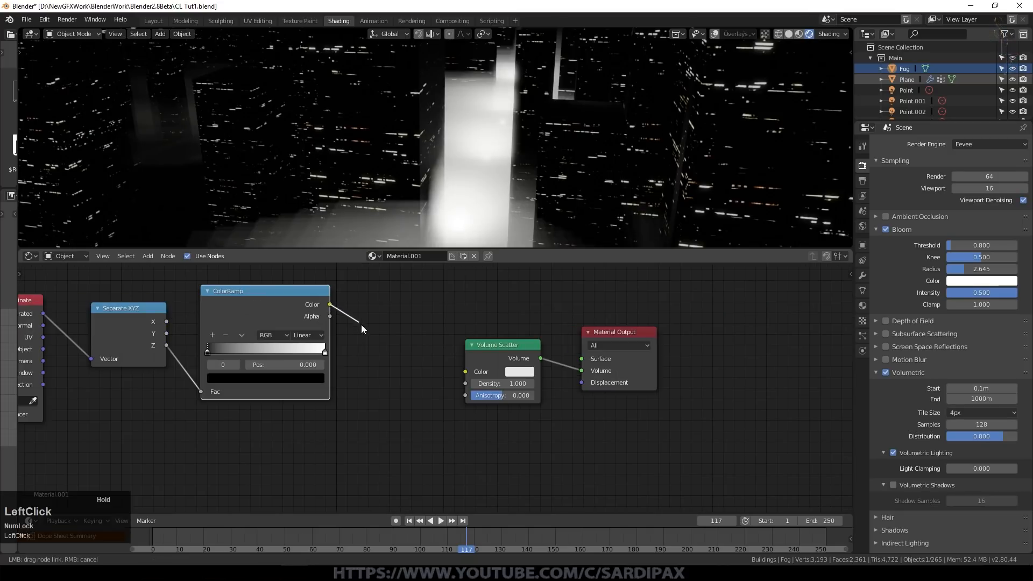
{"action": "left_click_drag", "start_coordinate": [407, 357], "coordinate": [467, 382]}
Try the ColorRamp's black stop at 0.818, and return it to the start of the gradient
{"action": "middle_click_drag", "start_coordinate": [317, 354], "coordinate": [367, 356]}
{"action": "left_click_drag", "start_coordinate": [257, 353], "coordinate": [354, 348]}
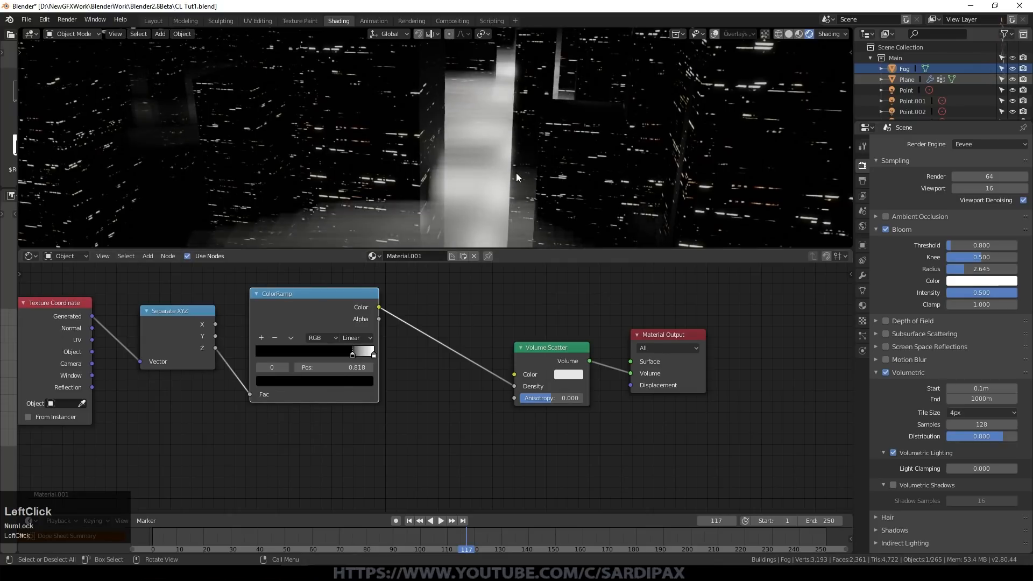
{"action": "scroll", "coordinate": [515, 172], "scroll_direction": "down", "scroll_amount": 4}
{"action": "mouse_move", "coordinate": [476, 193]}
{"action": "middle_mouse_down"}
{"action": "mouse_move", "coordinate": [482, 175]}
{"action": "mouse_move", "coordinate": [489, 183]}
{"action": "middle_mouse_up"}
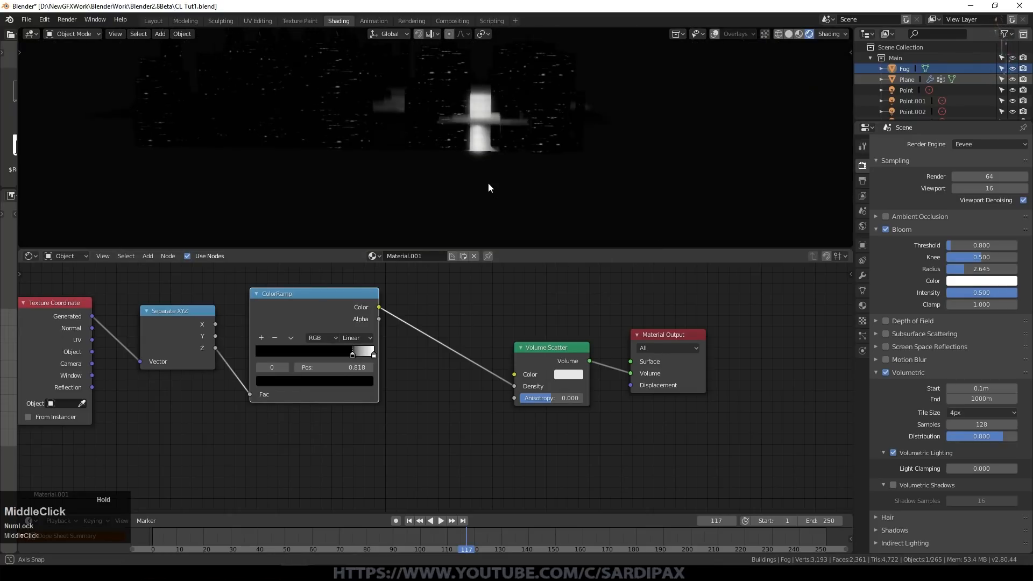
{"action": "scroll", "coordinate": [508, 182], "scroll_direction": "up", "scroll_amount": 3}
{"action": "left_click_drag", "start_coordinate": [353, 353], "coordinate": [223, 346]}
{"action": "left_click_drag", "start_coordinate": [375, 355], "coordinate": [401, 360]}
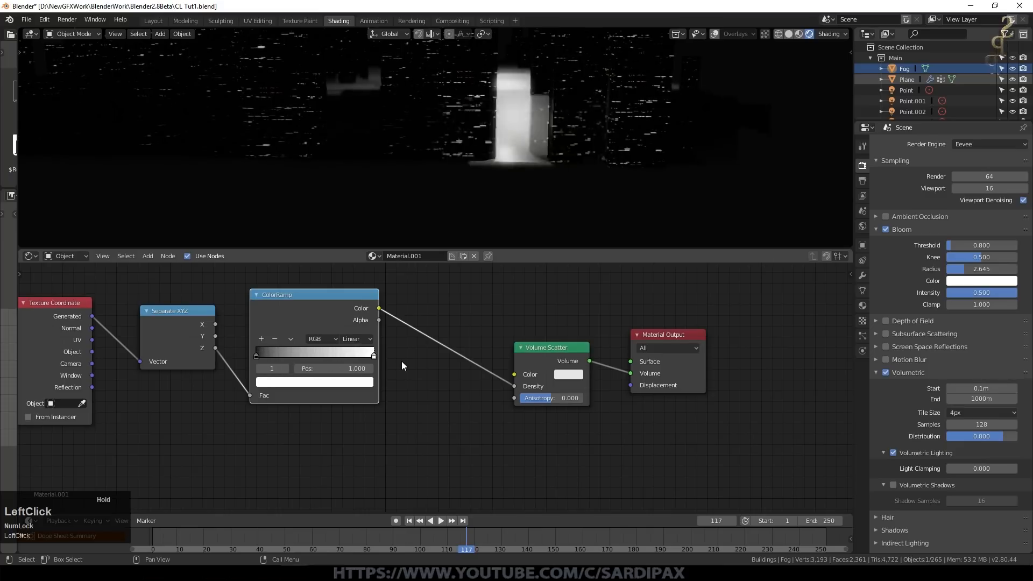
Flip the color ramp and move its black stop to about 0.332
{"action": "left_click", "coordinate": [296, 338]}
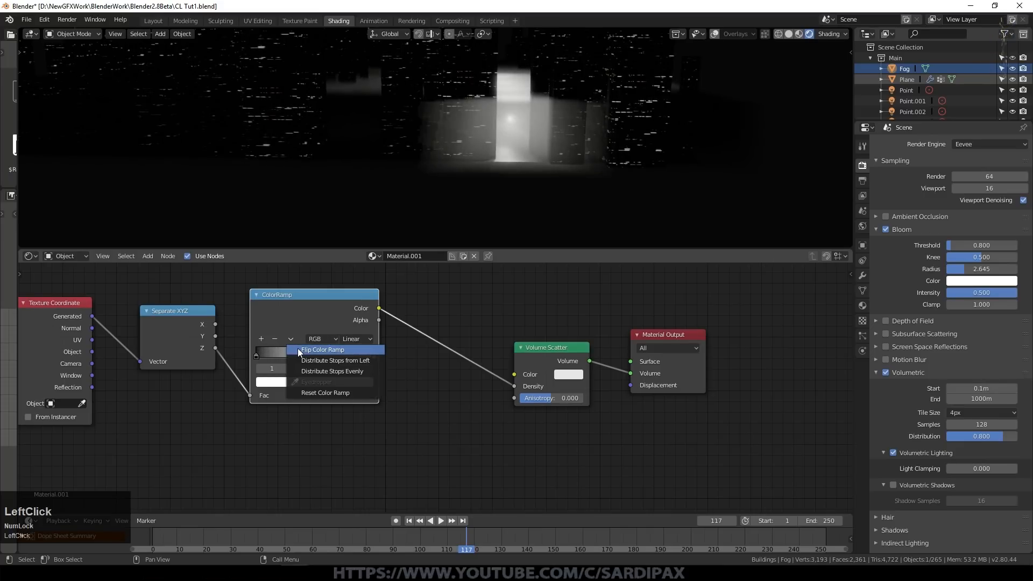
{"action": "left_click", "coordinate": [298, 347]}
{"action": "left_click_drag", "start_coordinate": [374, 355], "coordinate": [300, 362]}
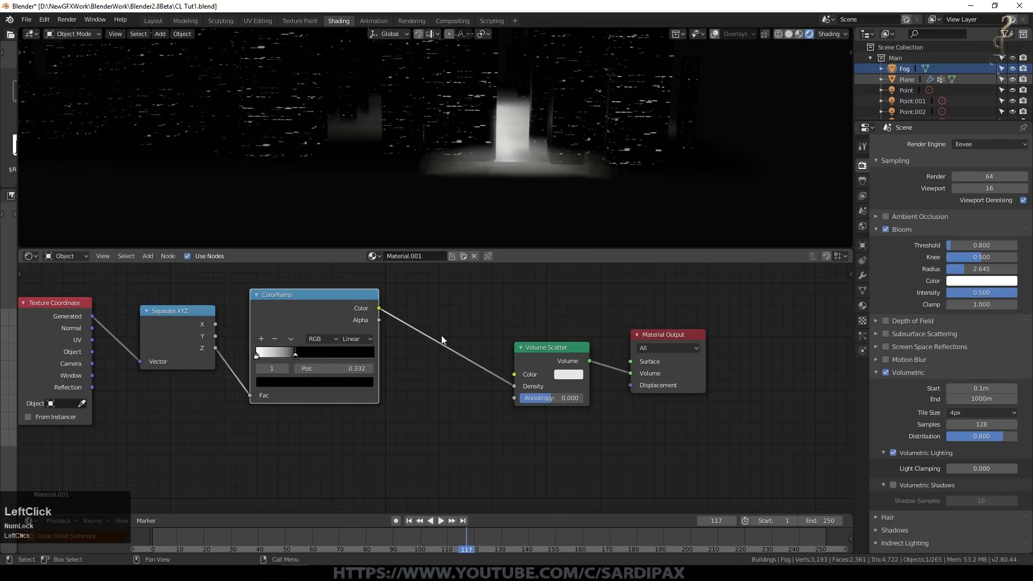
Set the ColorRamp's interpolation to B-Spline and move its black stop to about 0.186
{"action": "scroll", "coordinate": [442, 339], "scroll_direction": "up", "scroll_amount": 1}
{"action": "left_click", "coordinate": [343, 326]}
{"action": "left_click", "coordinate": [354, 272]}
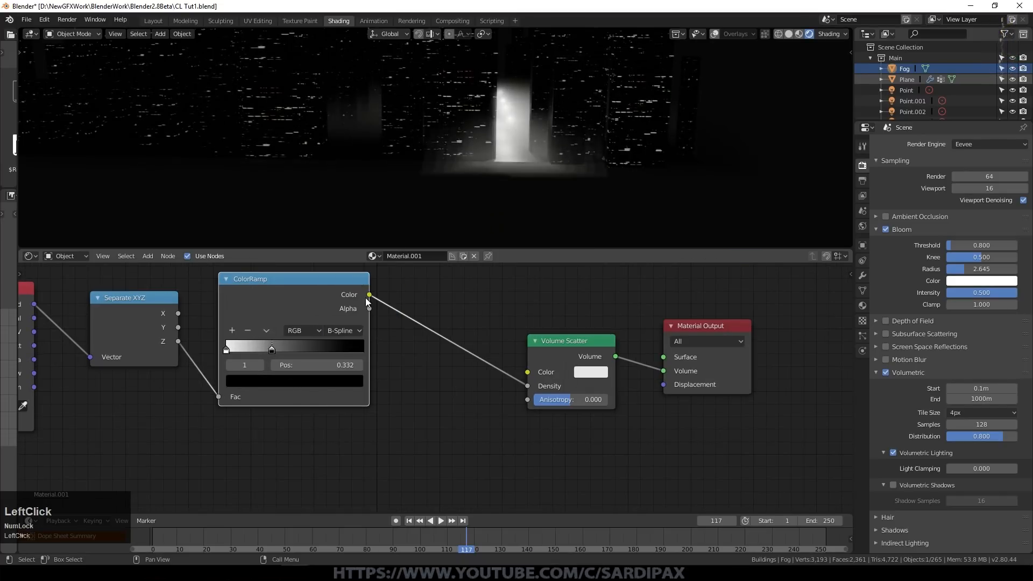
{"action": "mouse_move", "coordinate": [272, 348]}
{"action": "left_mouse_down"}
{"action": "mouse_move", "coordinate": [246, 350]}
{"action": "mouse_move", "coordinate": [265, 351]}
{"action": "left_mouse_up"}
{"action": "middle_click_drag", "start_coordinate": [540, 205], "coordinate": [524, 216]}
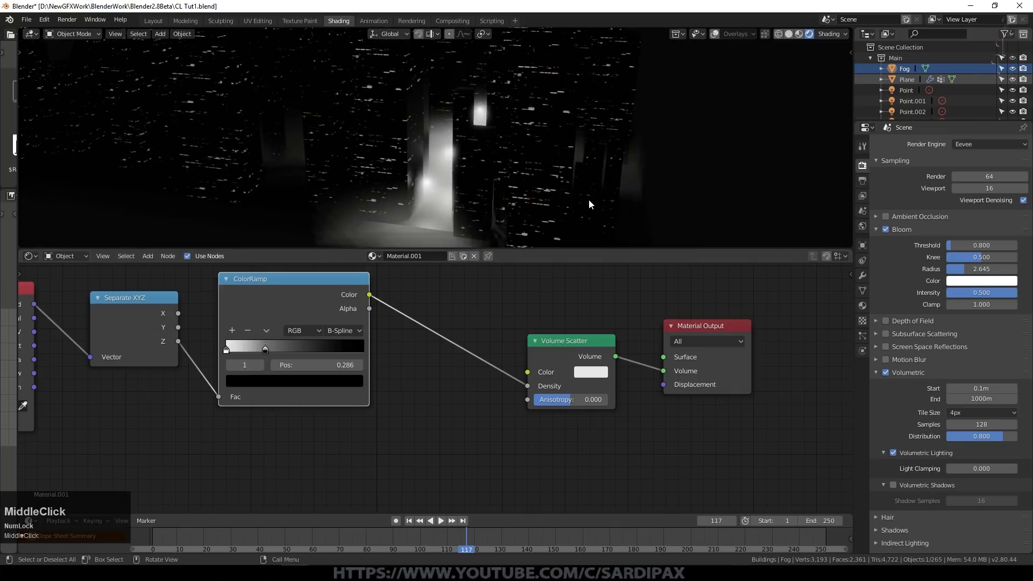
{"action": "mouse_move", "coordinate": [266, 350]}
{"action": "left_mouse_down"}
{"action": "mouse_move", "coordinate": [236, 352]}
{"action": "mouse_move", "coordinate": [252, 351]}
{"action": "left_mouse_up"}
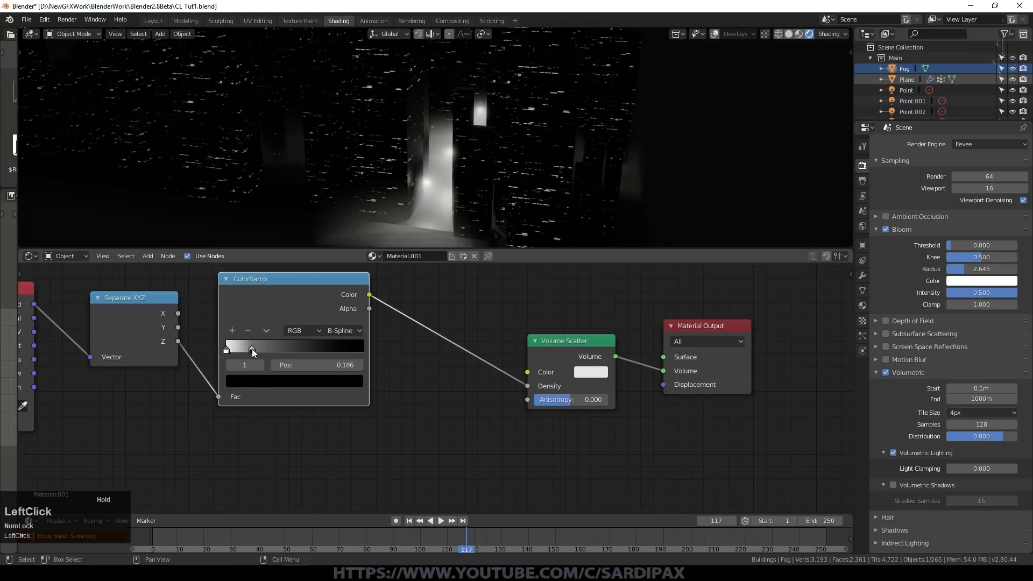
Add a Noise Texture below the Separate XYZ node and feed its Vector from the Texture Coordinate's Generated output
{"action": "scroll", "coordinate": [467, 179], "scroll_direction": "down", "scroll_amount": 2}
{"action": "middle_click_drag", "start_coordinate": [441, 181], "coordinate": [455, 219]}
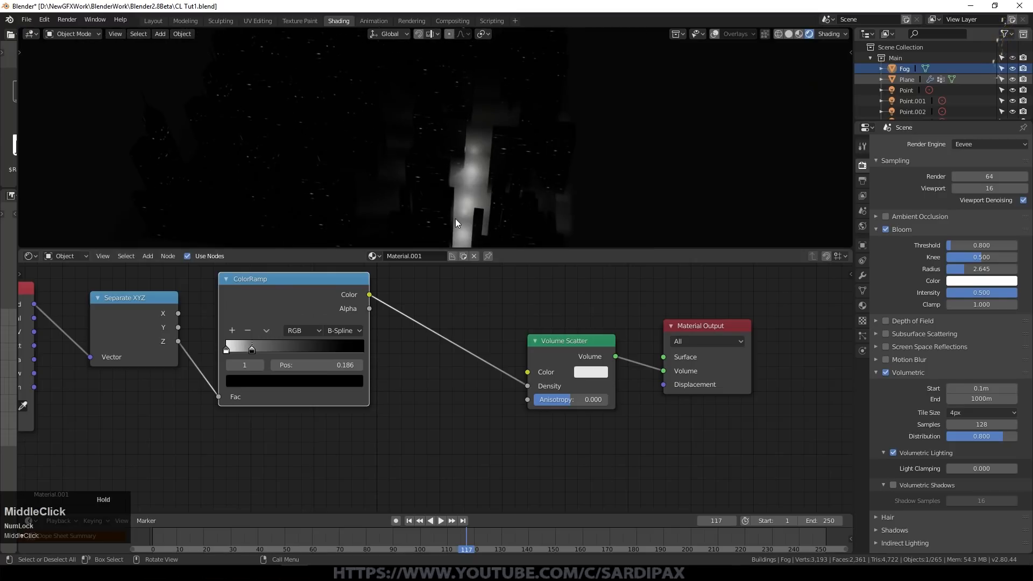
{"action": "scroll", "coordinate": [571, 170], "scroll_direction": "up", "scroll_amount": 2}
{"action": "scroll", "coordinate": [489, 164], "scroll_direction": "down", "scroll_amount": 2}
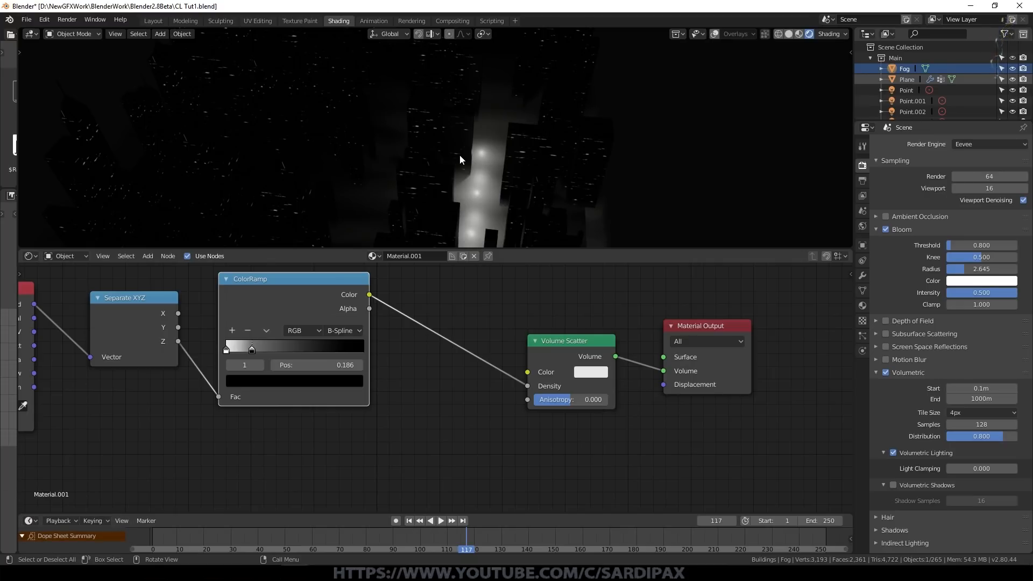
{"action": "scroll", "coordinate": [388, 334], "scroll_direction": "down", "scroll_amount": 3}
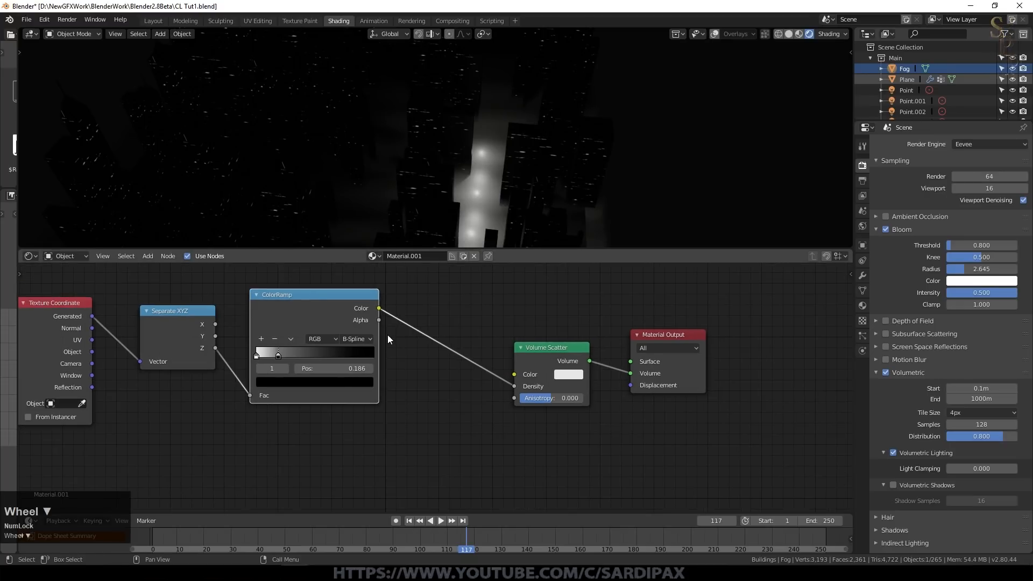
{"action": "left_click", "coordinate": [147, 256]}
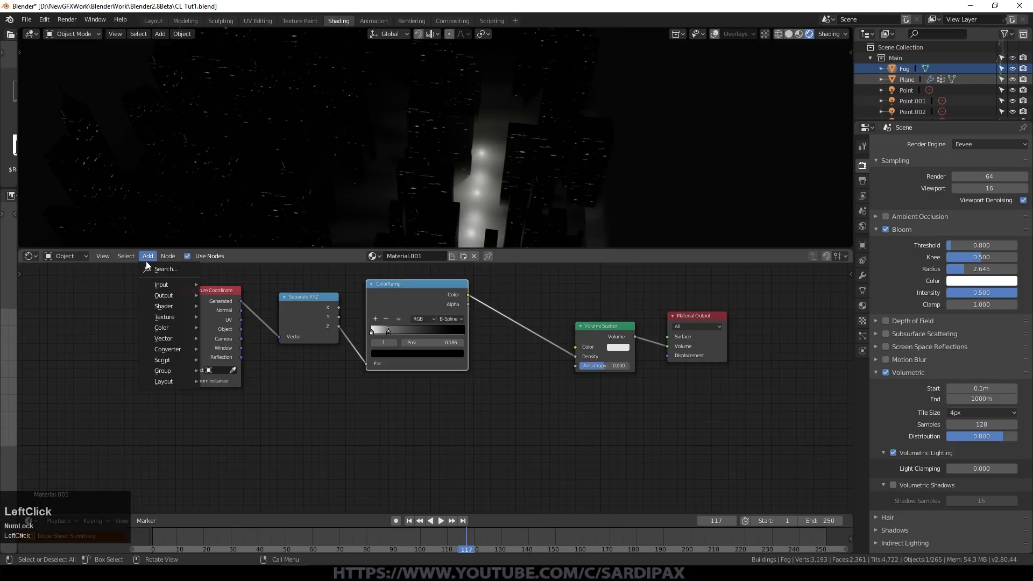
{"action": "mouse_move", "coordinate": [164, 317]}
{"action": "left_click", "coordinate": [240, 410]}
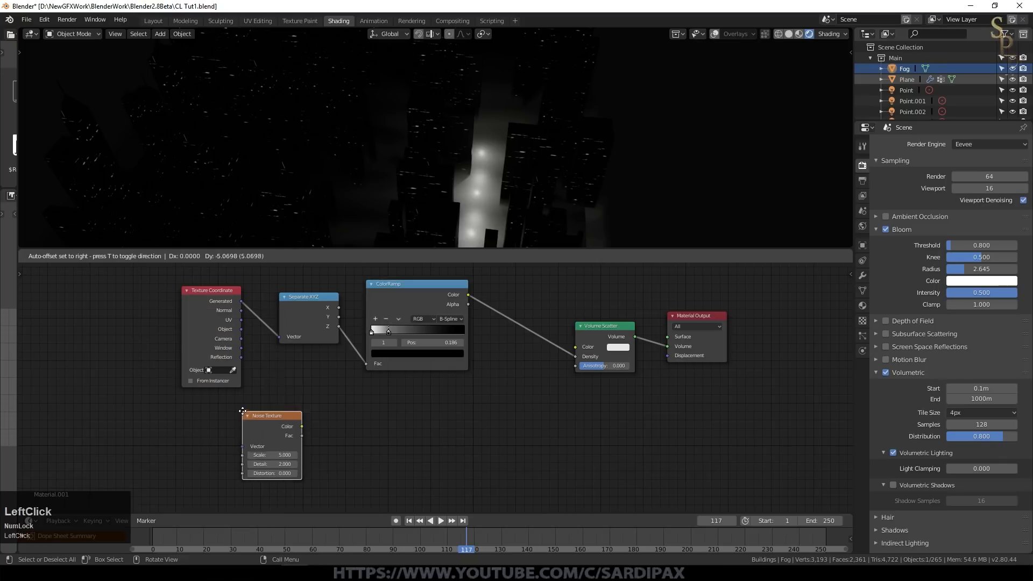
{"action": "left_click", "coordinate": [279, 378]}
{"action": "left_click_drag", "start_coordinate": [240, 301], "coordinate": [283, 405]}
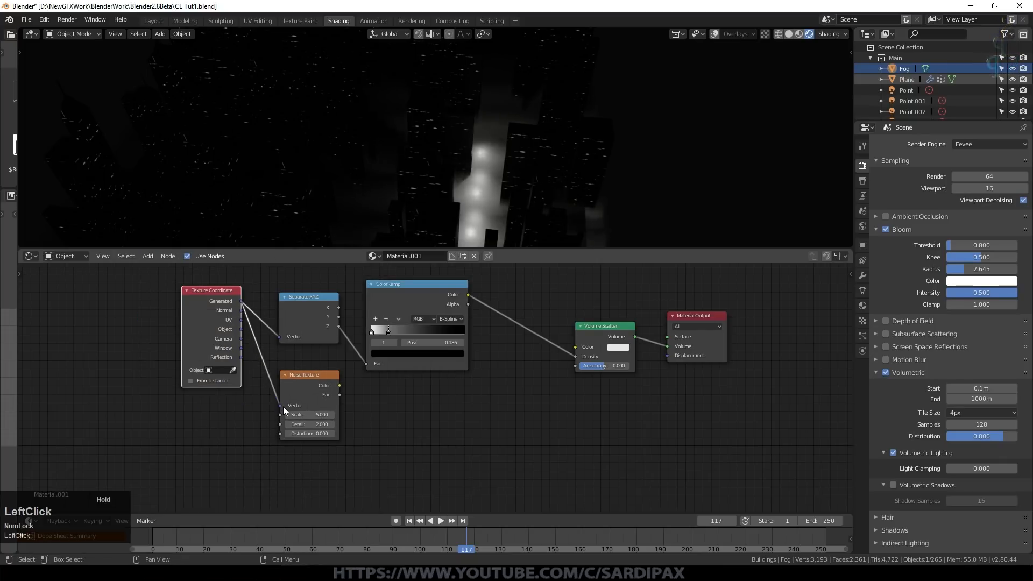
Duplicate the ColorRamp below the original, reset the copy's gradient, and connect the Noise Texture's Fac output to its Fac input
{"action": "left_click", "coordinate": [434, 291]}
{"action": "key", "text": "shift+d"}
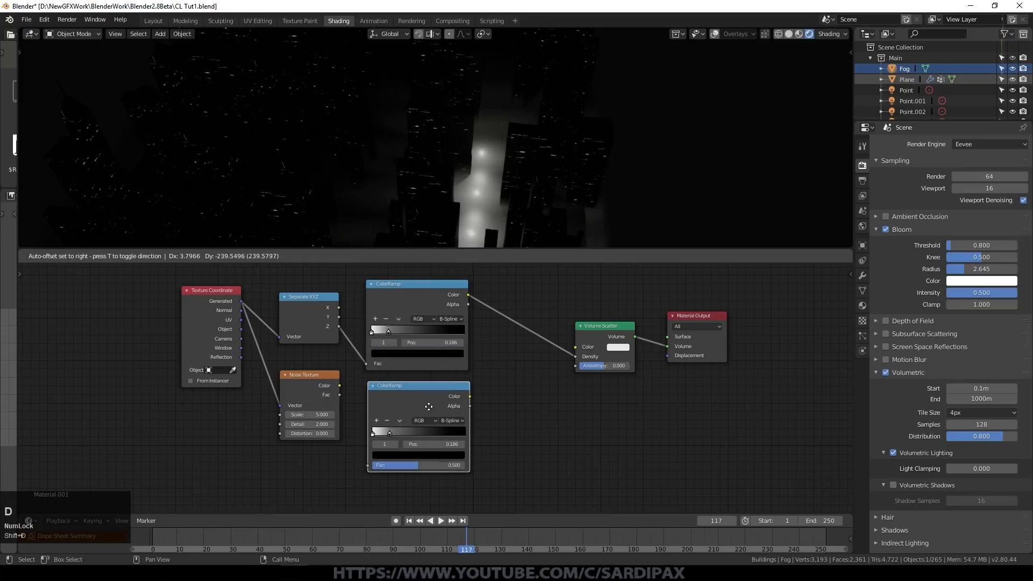
{"action": "left_click", "coordinate": [428, 404]}
{"action": "left_click", "coordinate": [399, 419]}
{"action": "left_click", "coordinate": [428, 461]}
{"action": "left_click_drag", "start_coordinate": [303, 392], "coordinate": [369, 462]}
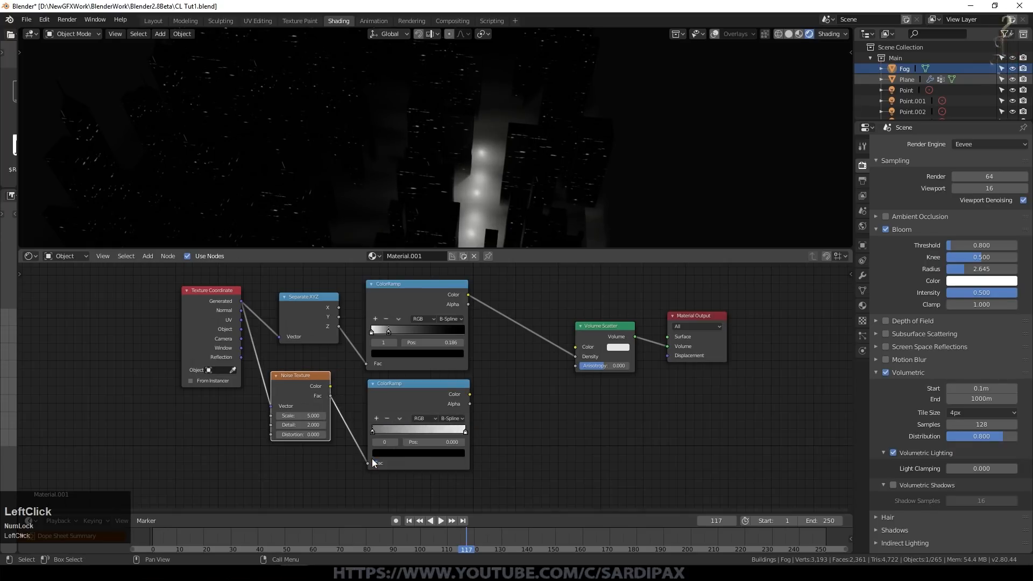
Set the Noise Texture's scale to 110, detail to 16 and distortion to 1.7
{"action": "left_click", "coordinate": [311, 415]}
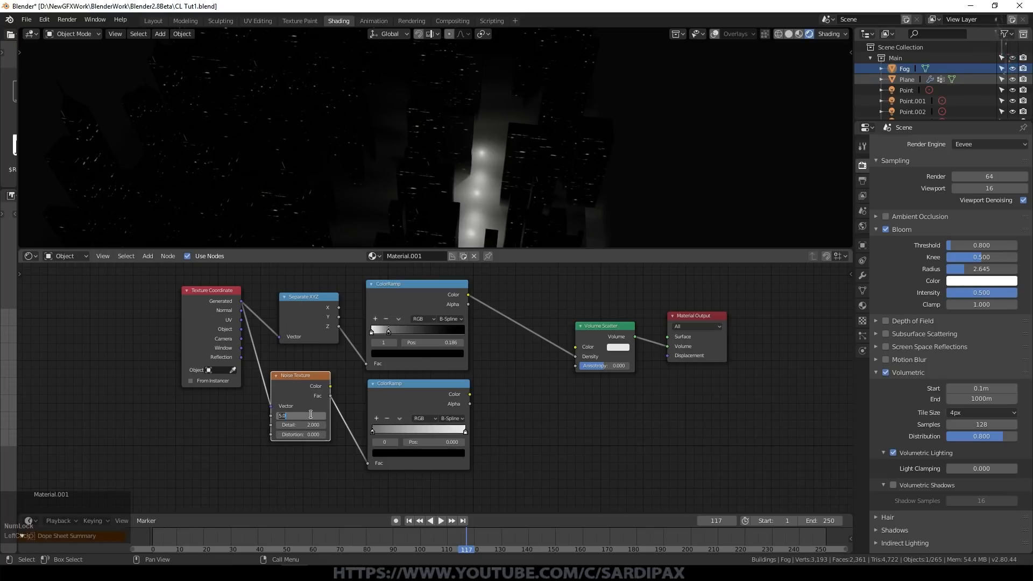
{"action": "type", "text": "1"}
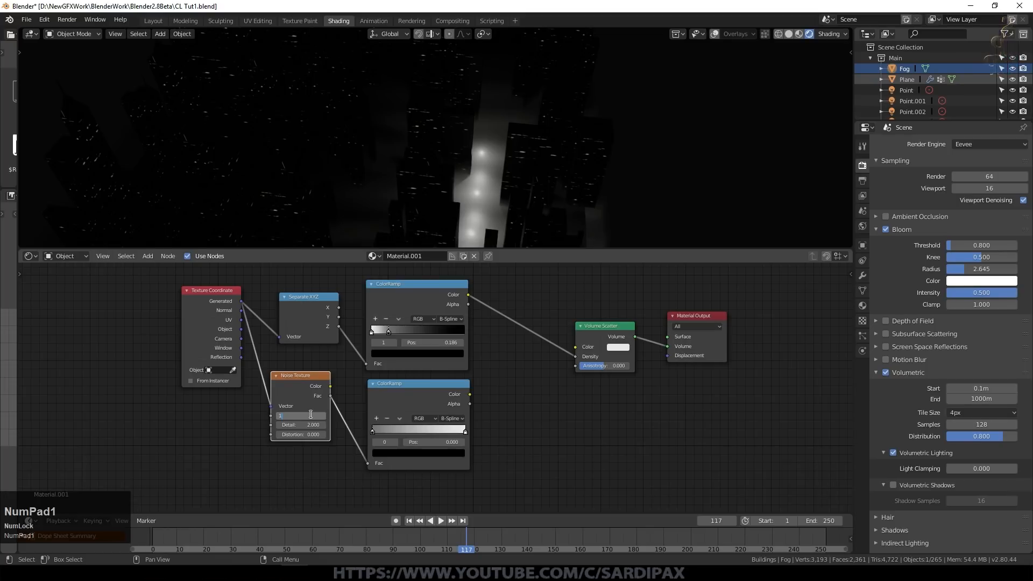
{"action": "type", "text": "1"}
{"action": "key", "text": "KP_Enter"}
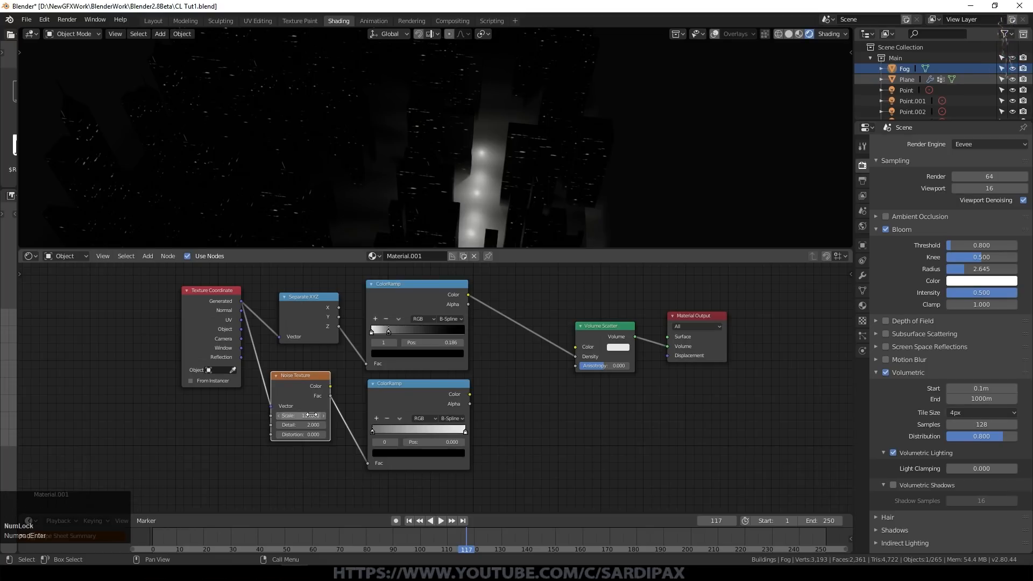
{"action": "left_click_drag", "start_coordinate": [309, 425], "coordinate": [371, 424]}
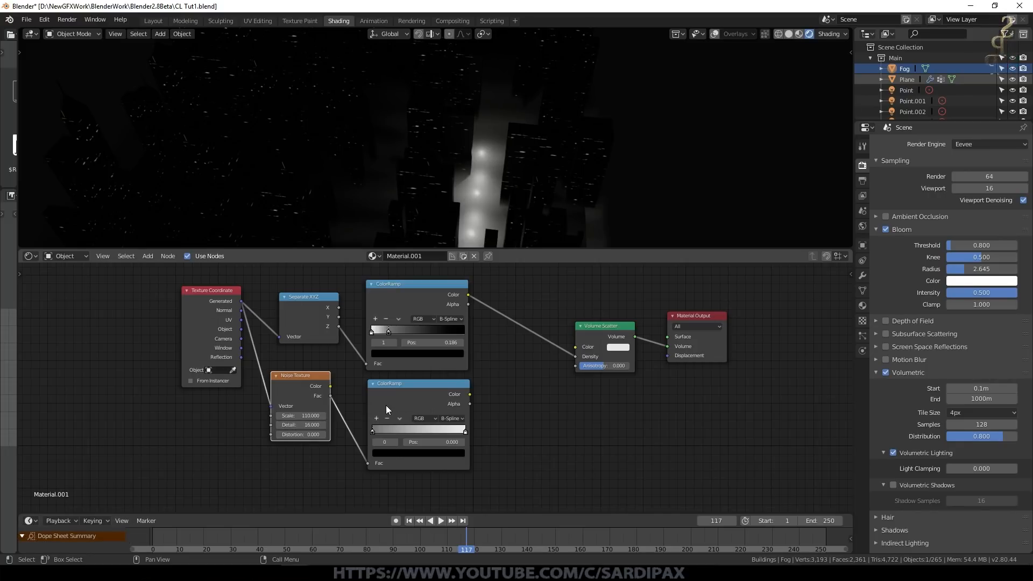
{"action": "scroll", "coordinate": [333, 436], "scroll_direction": "up", "scroll_amount": 4}
{"action": "left_click", "coordinate": [321, 407]}
{"action": "type", "text": "1"}
{"action": "key", "text": "KP_Enter"}
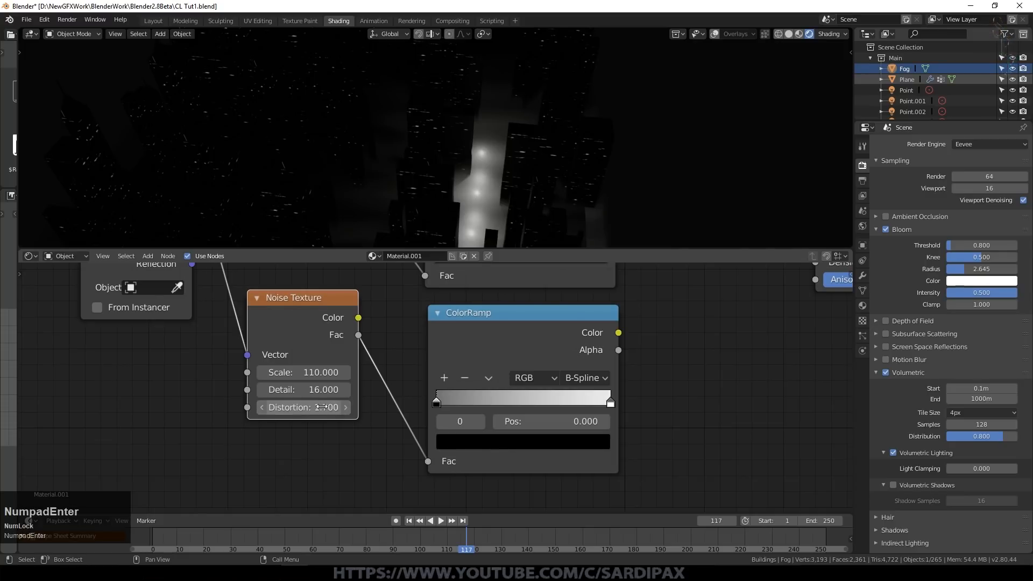
{"action": "scroll", "coordinate": [334, 392], "scroll_direction": "down", "scroll_amount": 3}
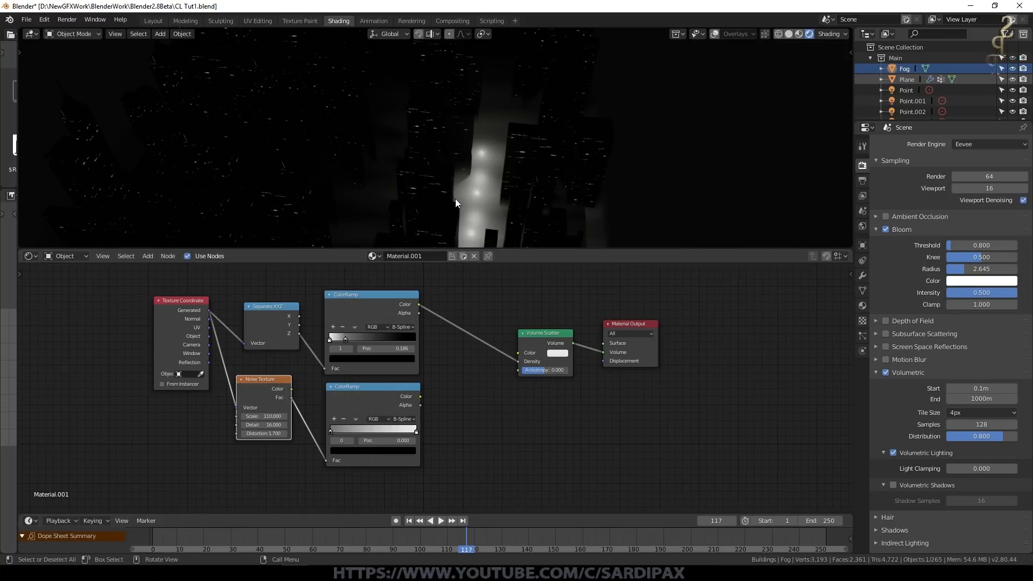
Insert a MixRGB node between the upper ColorRamp and the Volume Scatter's Density and set its blend type to Subtract
{"action": "left_click_drag", "start_coordinate": [362, 309], "coordinate": [366, 303]}
{"action": "left_click", "coordinate": [403, 371]}
{"action": "left_click", "coordinate": [148, 256]}
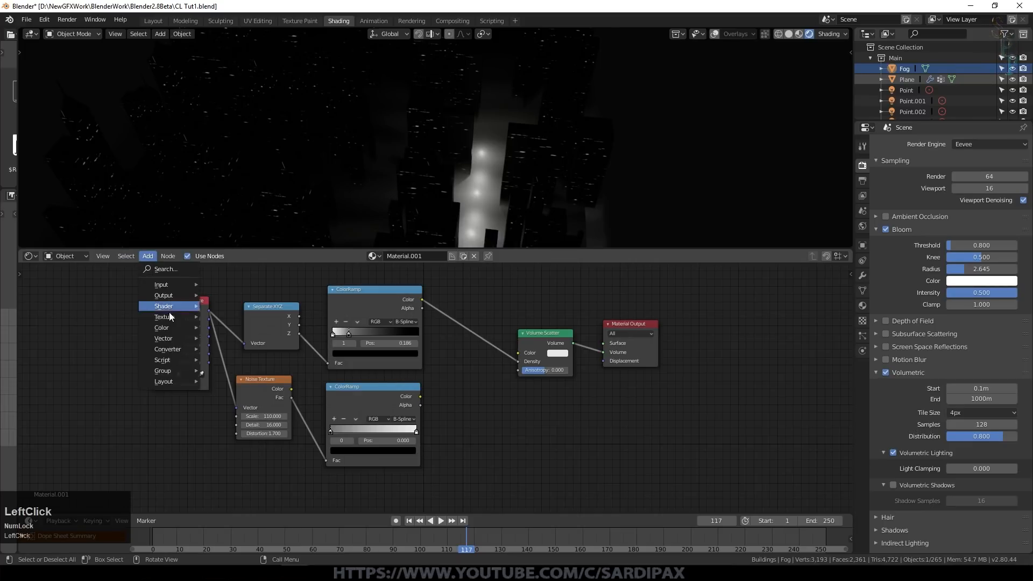
{"action": "mouse_move", "coordinate": [166, 327]}
{"action": "left_click", "coordinate": [238, 384]}
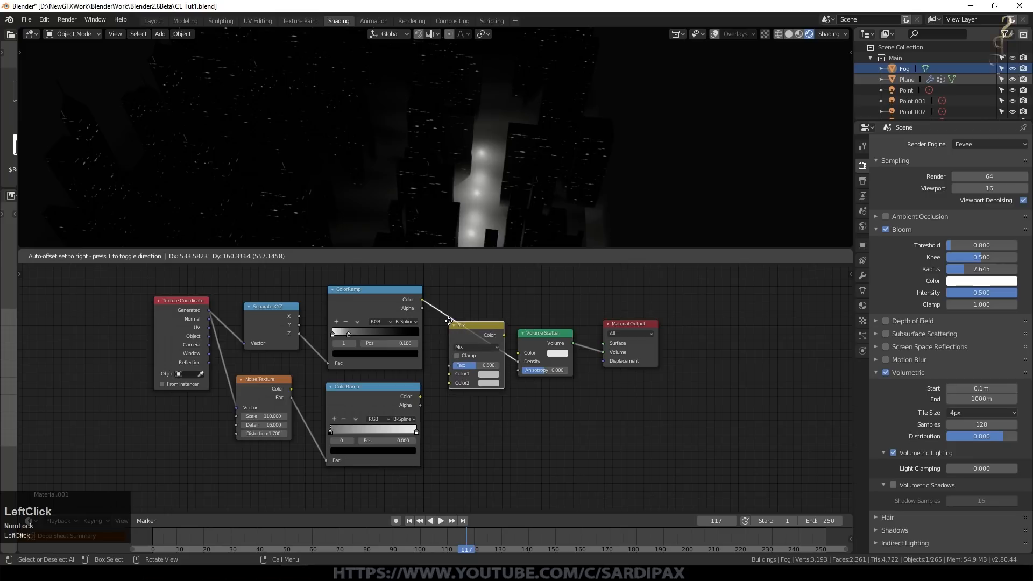
{"action": "left_click", "coordinate": [448, 321]}
{"action": "left_click", "coordinate": [482, 346]}
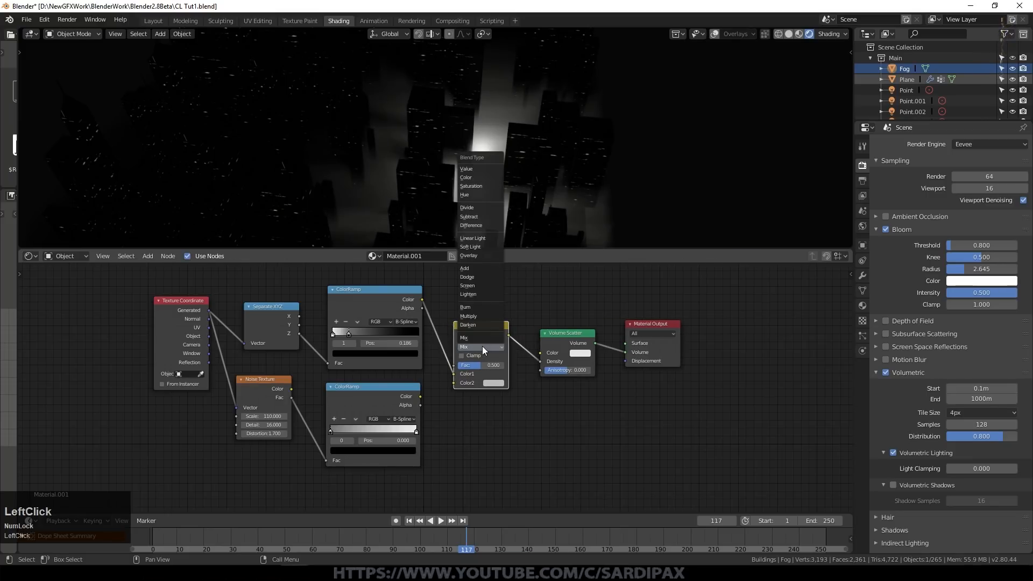
{"action": "left_click", "coordinate": [485, 218]}
Connect the lower ColorRamp's Color to the Subtract node's Color2 input and set the node's Fac to 0.2
{"action": "left_click_drag", "start_coordinate": [421, 396], "coordinate": [453, 382]}
{"action": "left_click", "coordinate": [482, 365]}
{"action": "type", "text": ".2"}
{"action": "key", "text": "KP_Enter"}
Feed the lower ColorRamp's Color straight into Density and move its black stop to about 0.677 and white stop to about 0.864
{"action": "left_click_drag", "start_coordinate": [416, 431], "coordinate": [375, 430]}
{"action": "left_click_drag", "start_coordinate": [453, 382], "coordinate": [546, 359]}
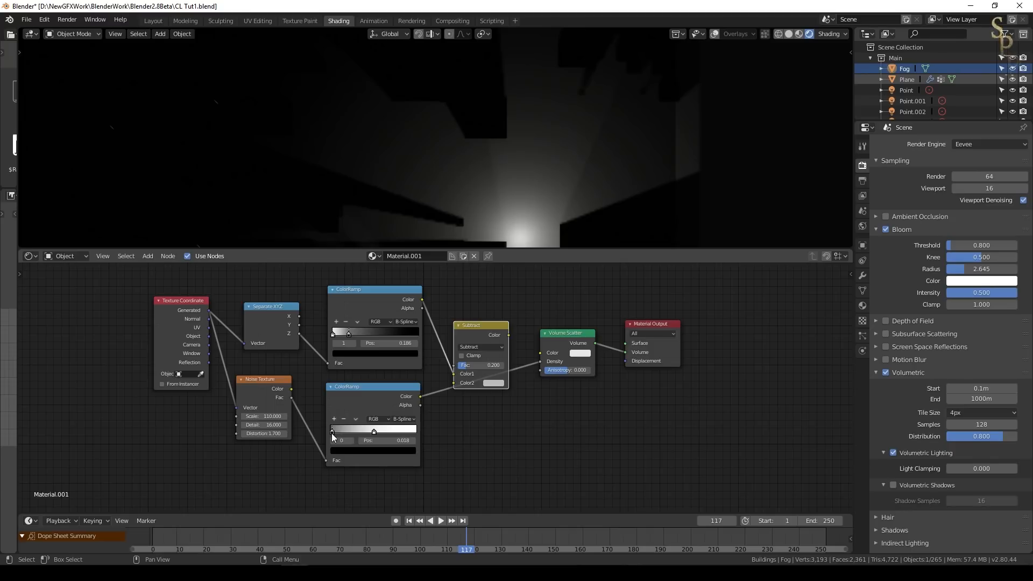
{"action": "left_click_drag", "start_coordinate": [331, 434], "coordinate": [353, 432]}
{"action": "left_click_drag", "start_coordinate": [264, 416], "coordinate": [248, 416]}
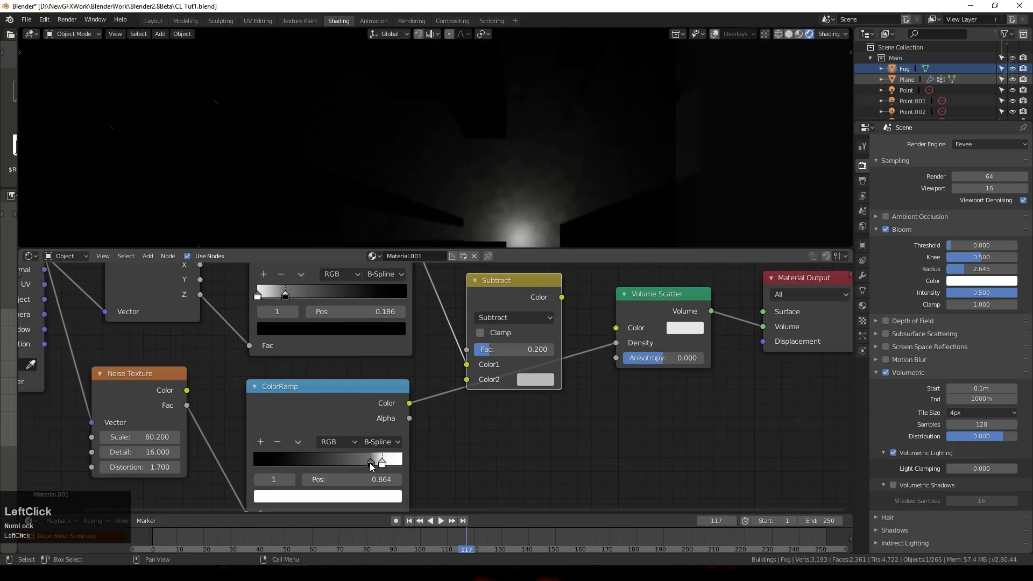
{"action": "left_click_drag", "start_coordinate": [369, 464], "coordinate": [354, 463]}
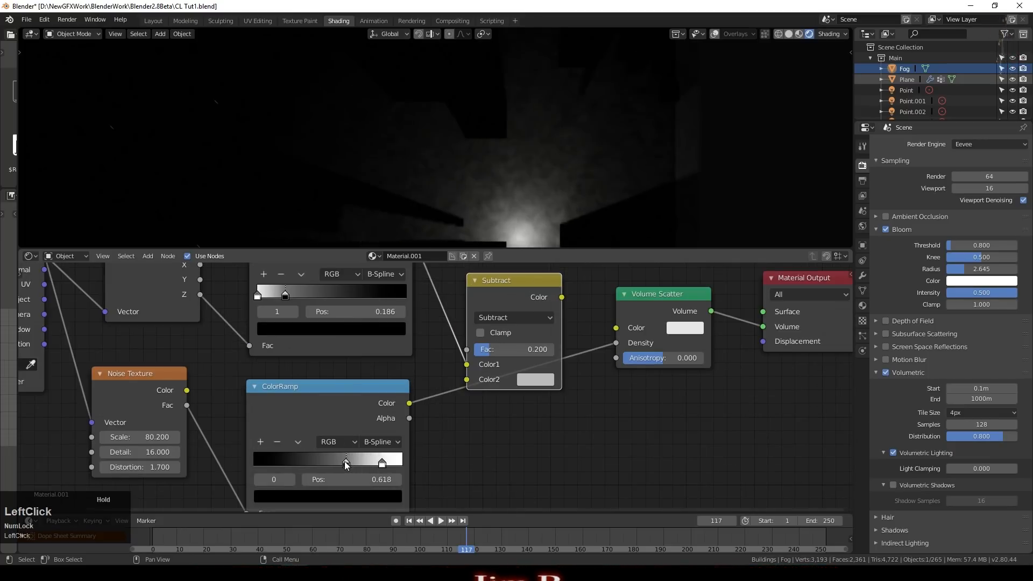
Set the Noise Texture's scale to 50 and give the lower ColorRamp Ease interpolation with its white stop at about 0.845
{"action": "left_click", "coordinate": [167, 436]}
{"action": "type", "text": "50"}
{"action": "key", "text": "KP_Enter"}
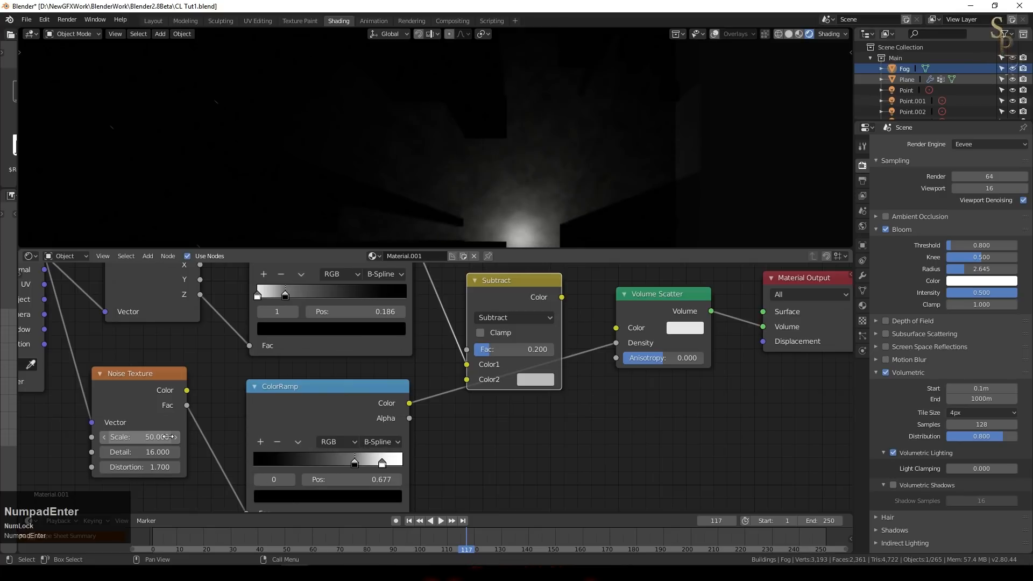
{"action": "left_click", "coordinate": [381, 442]}
{"action": "left_click", "coordinate": [376, 362]}
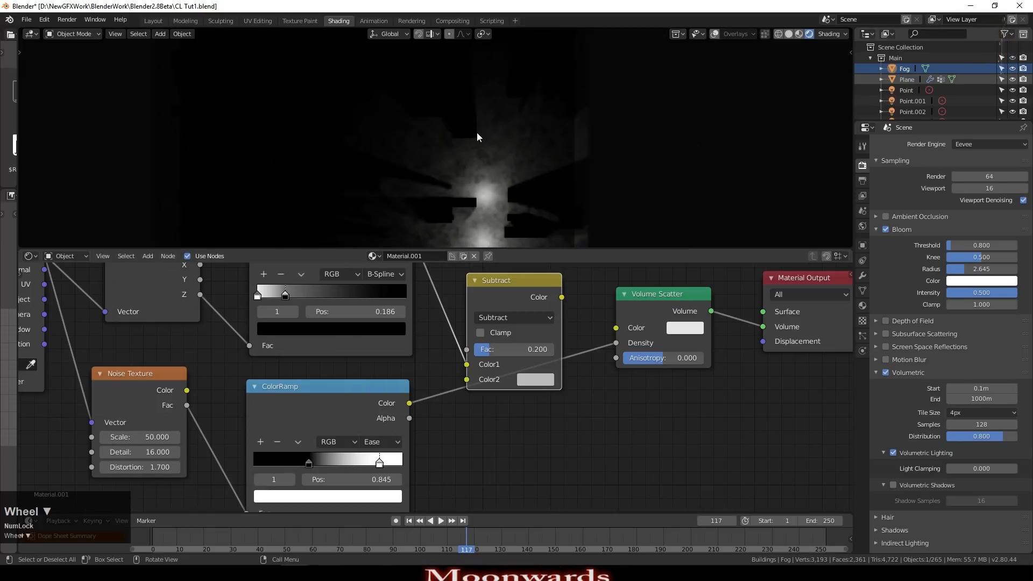
Reconnect the lower ColorRamp to the Subtract node's Color2 and the Subtract output to Density, with Fac at 0.455
{"action": "scroll", "coordinate": [502, 182], "scroll_direction": "up", "scroll_amount": 1}
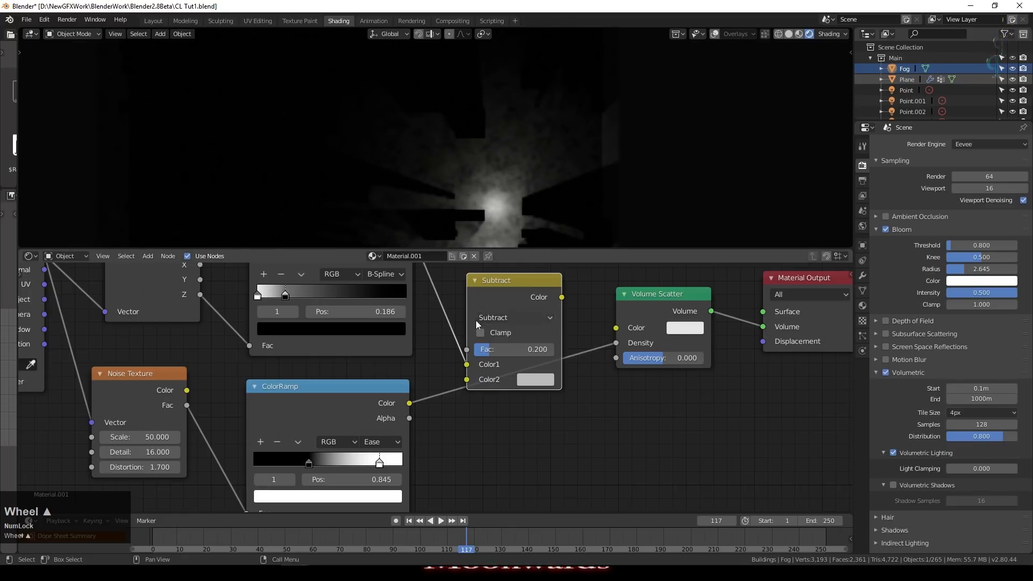
{"action": "left_click_drag", "start_coordinate": [420, 392], "coordinate": [466, 379]}
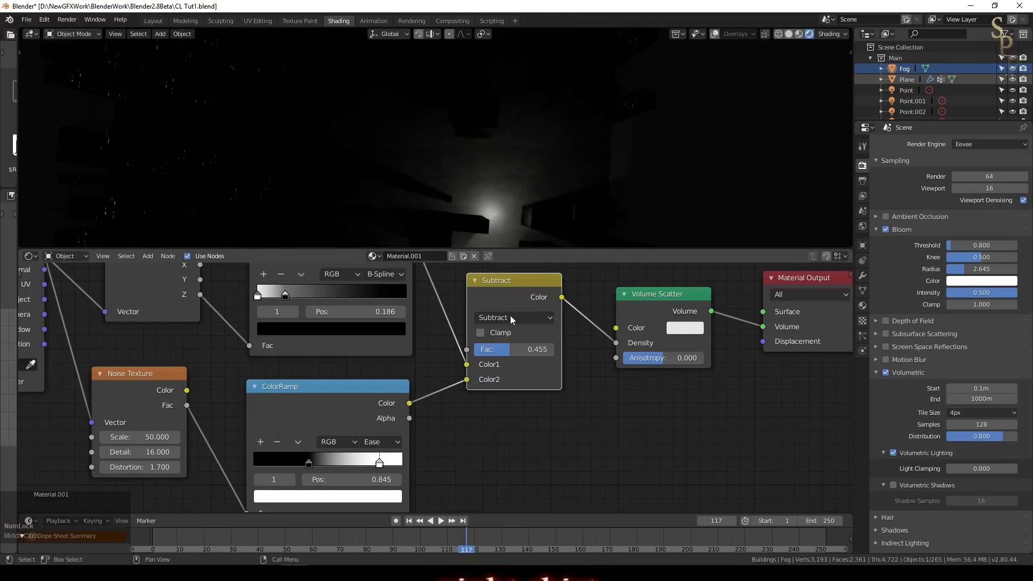
Examine the noisy fog in the lit street between the buildings, up close and from farther away
{"action": "middle_click_drag", "start_coordinate": [532, 225], "coordinate": [530, 138]}
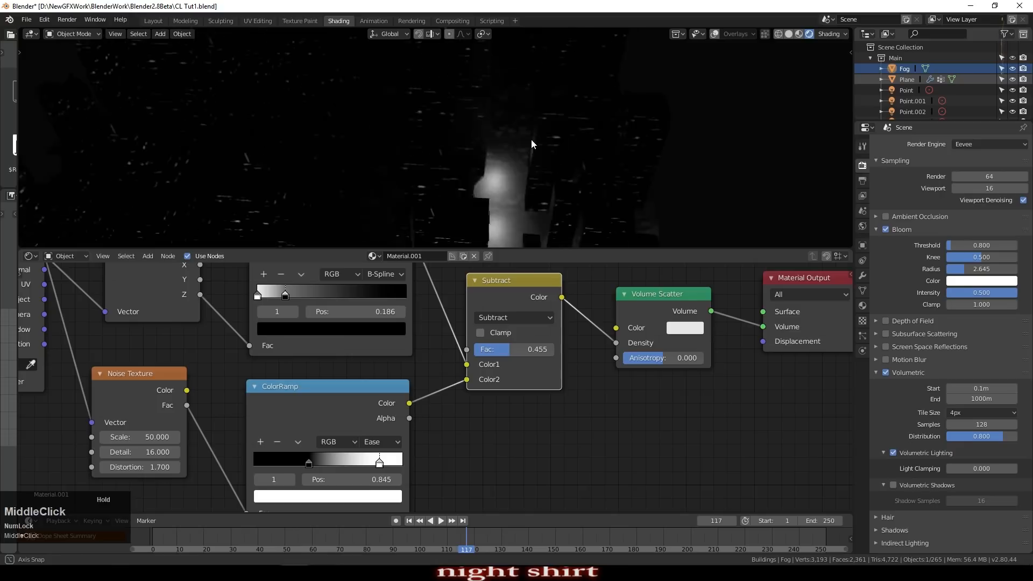
{"action": "scroll", "coordinate": [539, 180], "scroll_direction": "up", "scroll_amount": 2}
{"action": "scroll", "coordinate": [572, 186], "scroll_direction": "down", "scroll_amount": 2}
{"action": "middle_click_drag", "start_coordinate": [573, 185], "coordinate": [517, 197]}
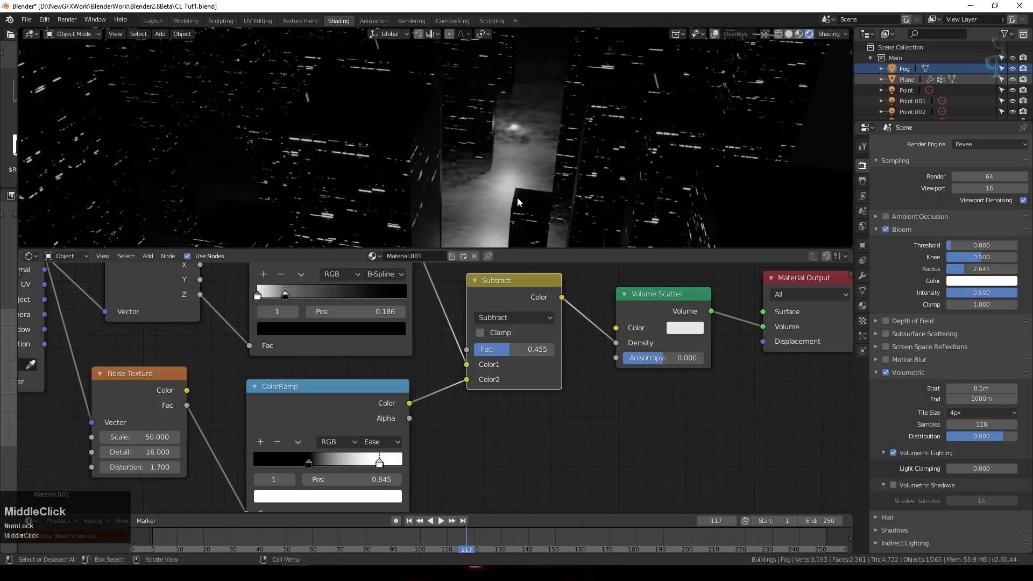
{"action": "scroll", "coordinate": [541, 173], "scroll_direction": "up", "scroll_amount": 3}
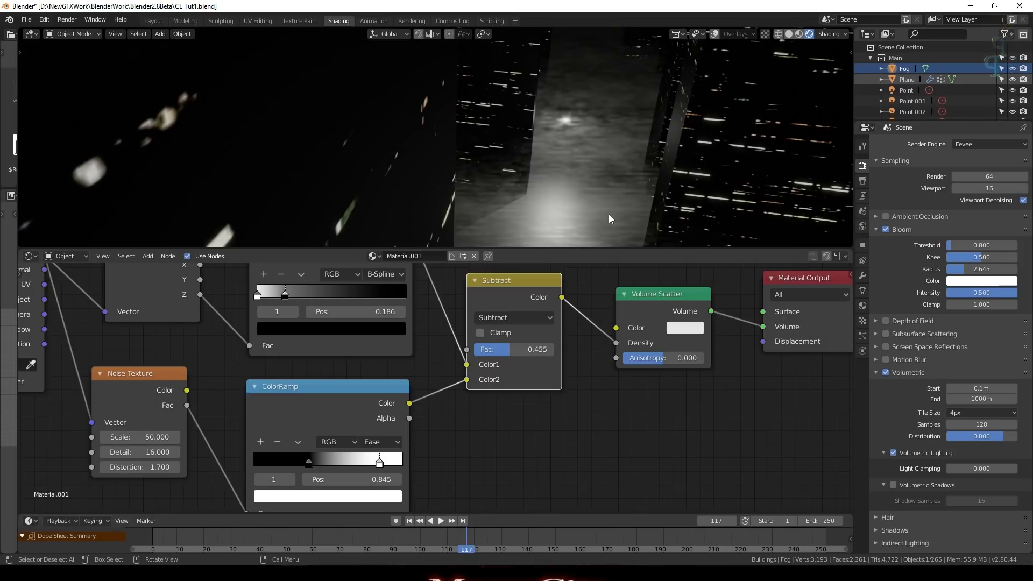
{"action": "scroll", "coordinate": [538, 120], "scroll_direction": "down", "scroll_amount": 5}
{"action": "scroll", "coordinate": [177, 302], "scroll_direction": "down", "scroll_amount": 3}
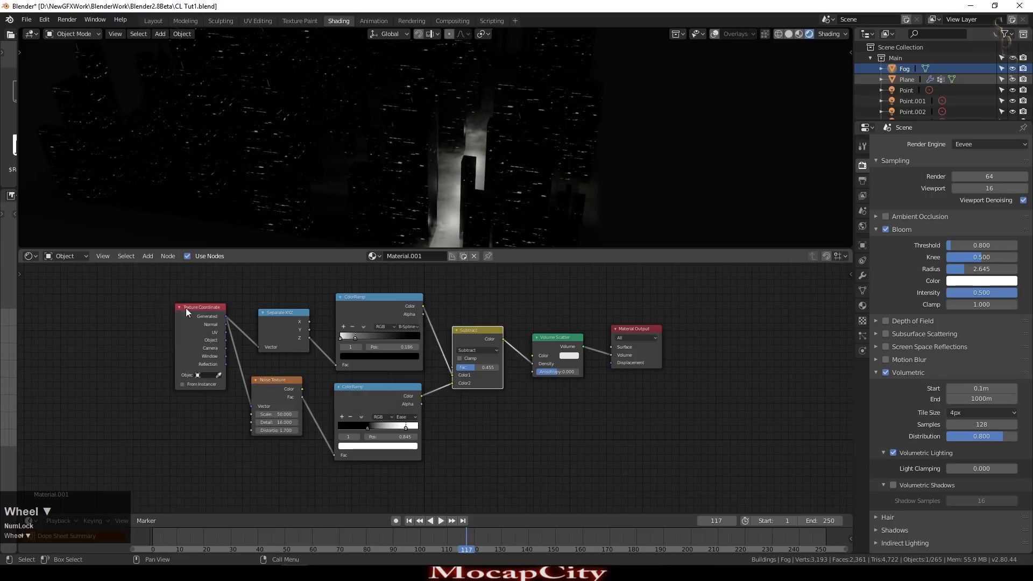
{"action": "left_click_drag", "start_coordinate": [203, 307], "coordinate": [127, 322]}
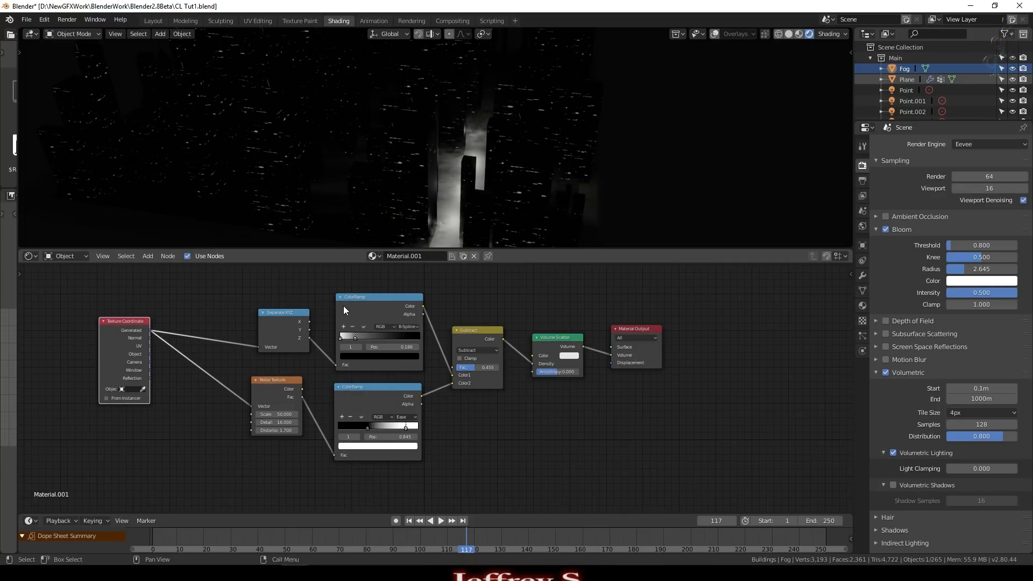
{"action": "left_click", "coordinate": [147, 256]}
{"action": "mouse_move", "coordinate": [163, 339]}
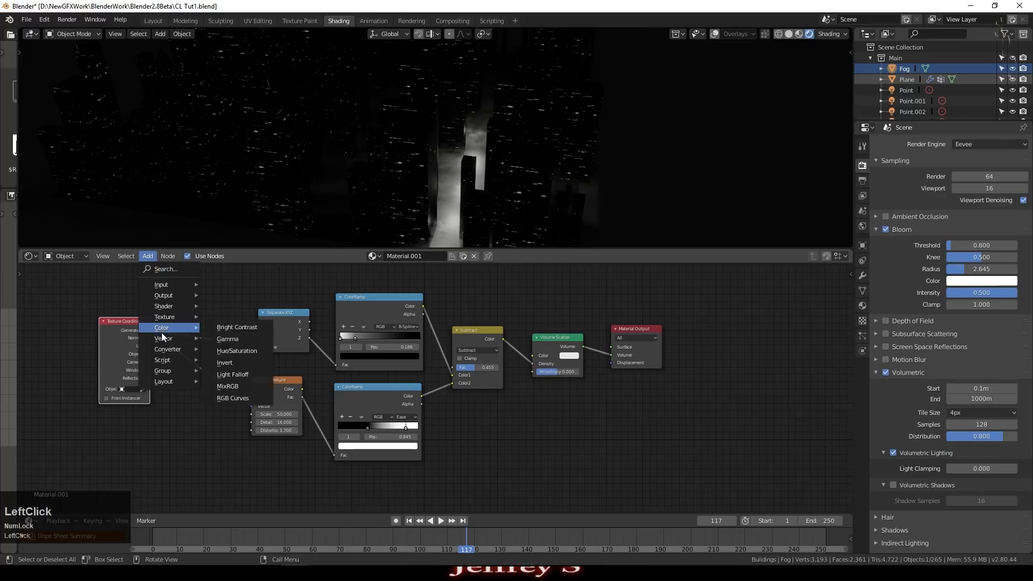
{"action": "left_click", "coordinate": [230, 362]}
{"action": "left_click", "coordinate": [106, 412]}
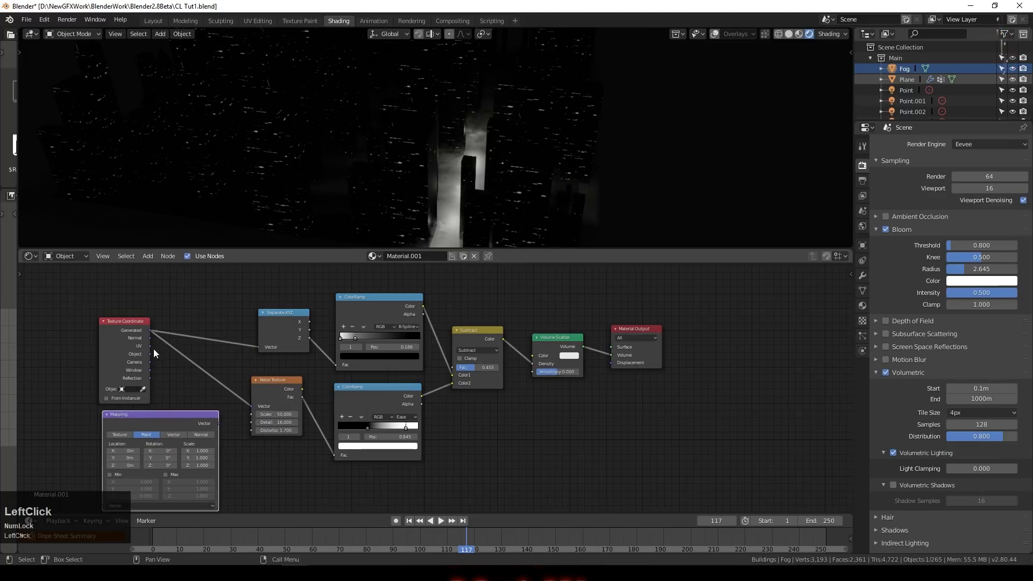
{"action": "middle_click_drag", "start_coordinate": [321, 429], "coordinate": [434, 265]}
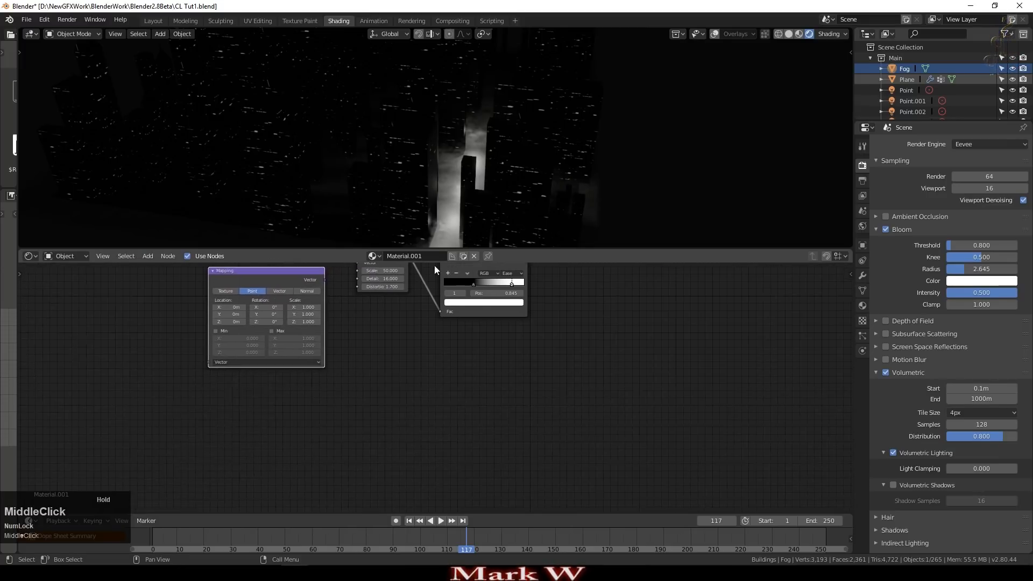
{"action": "scroll", "coordinate": [386, 337], "scroll_direction": "up", "scroll_amount": 4}
{"action": "middle_click_drag", "start_coordinate": [322, 321], "coordinate": [359, 401]}
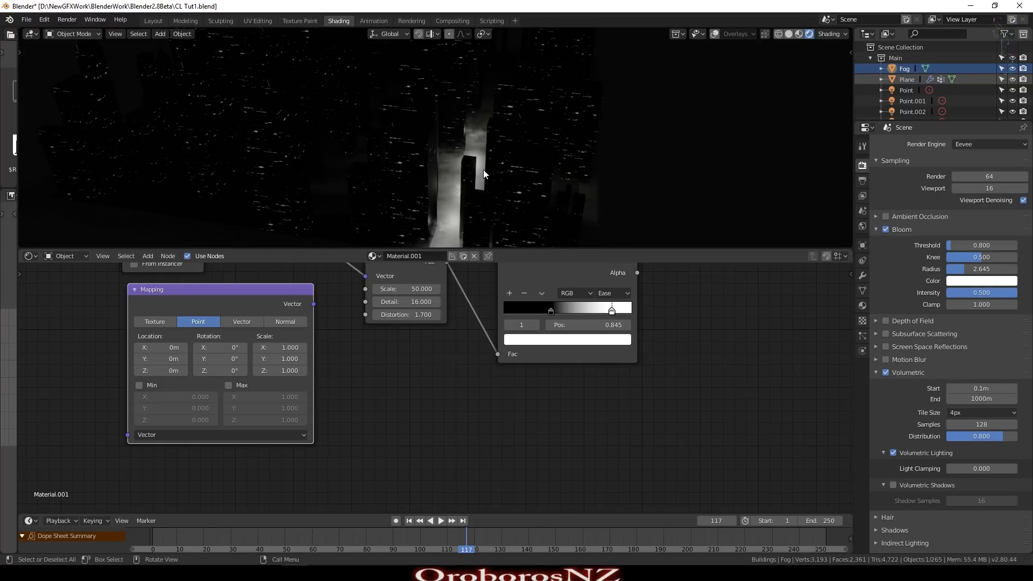
{"action": "left_click", "coordinate": [254, 290]}
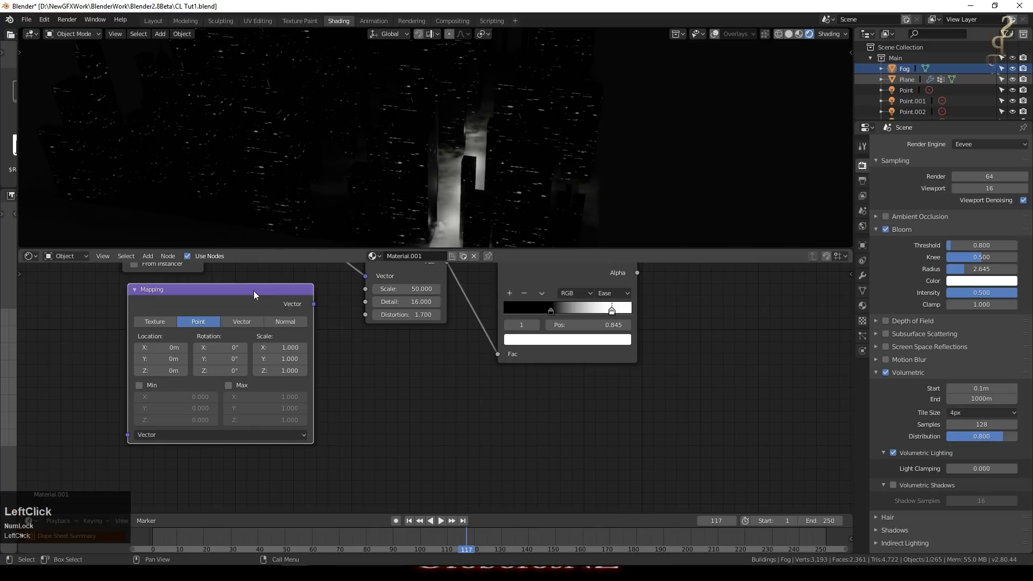
{"action": "key", "text": "Delete"}
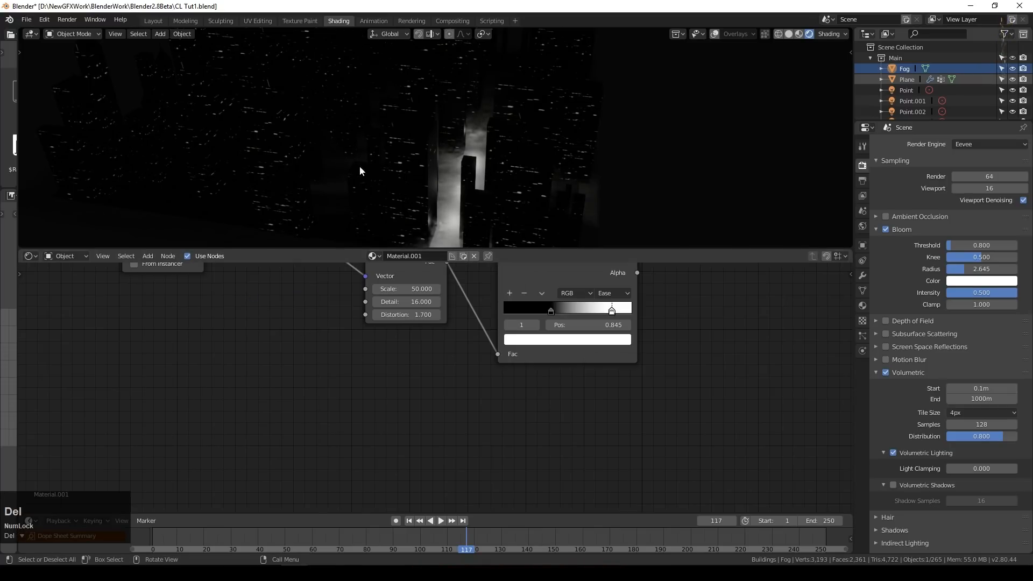
Switch to the Modeling workspace with solid viewport shading and save the file
{"action": "middle_click_drag", "start_coordinate": [751, 380], "coordinate": [739, 419]}
{"action": "scroll", "coordinate": [652, 207], "scroll_direction": "down", "scroll_amount": 2}
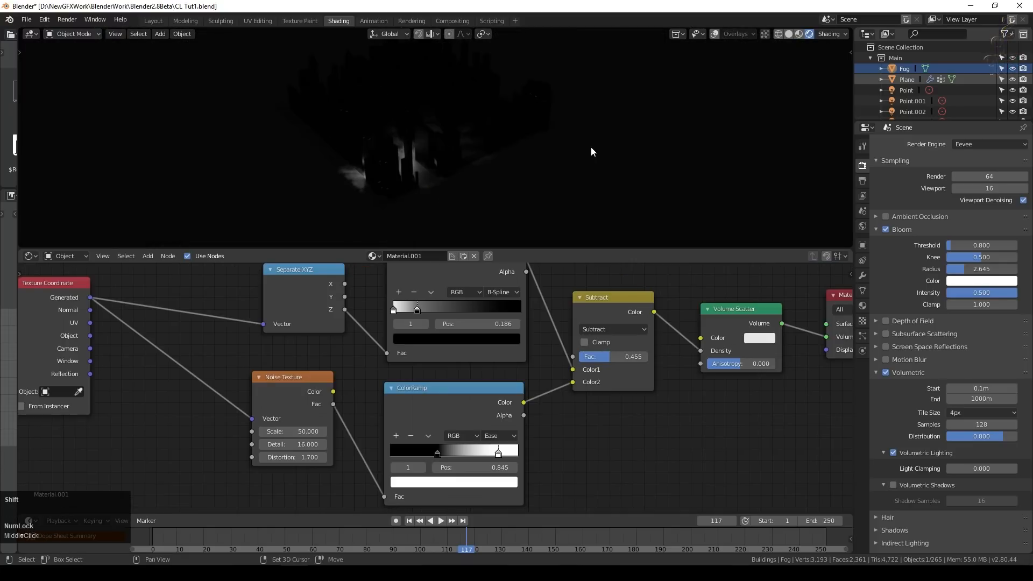
{"action": "middle_click_drag", "start_coordinate": [591, 146], "coordinate": [599, 202]}
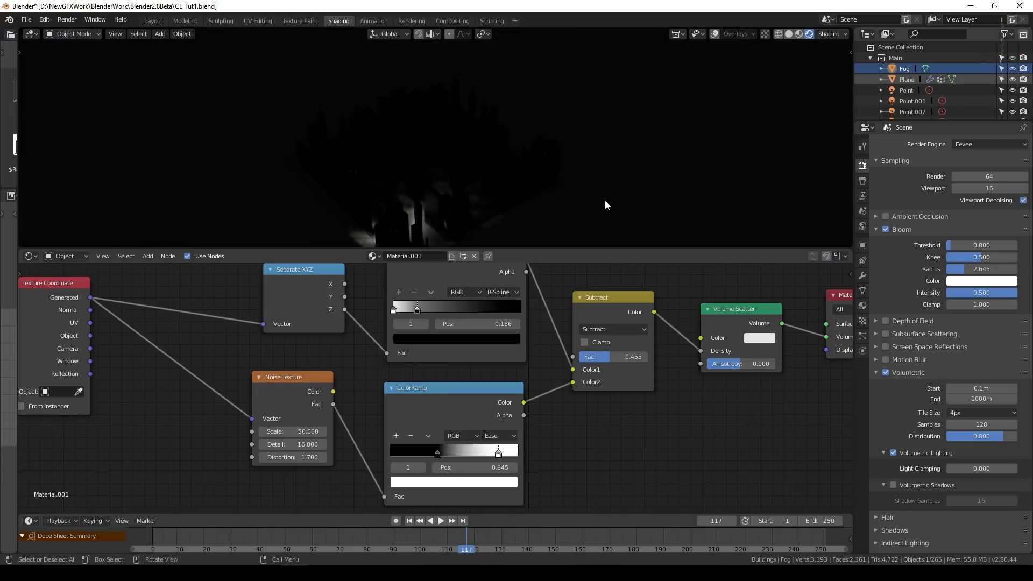
{"action": "left_click", "coordinate": [185, 21]}
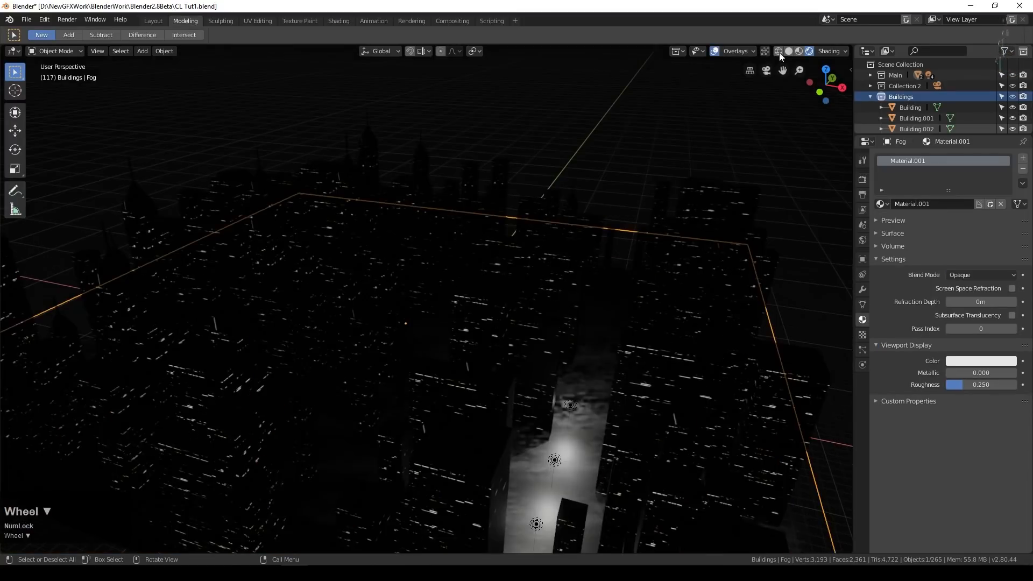
{"action": "left_click", "coordinate": [788, 51]}
{"action": "scroll", "coordinate": [643, 185], "scroll_direction": "down", "scroll_amount": 2}
{"action": "scroll", "coordinate": [643, 185], "scroll_direction": "up", "scroll_amount": 1}
{"action": "middle_click_drag", "start_coordinate": [460, 263], "coordinate": [502, 292]}
{"action": "scroll", "coordinate": [589, 309], "scroll_direction": "down", "scroll_amount": 3}
{"action": "key", "text": "ctrl+s"}
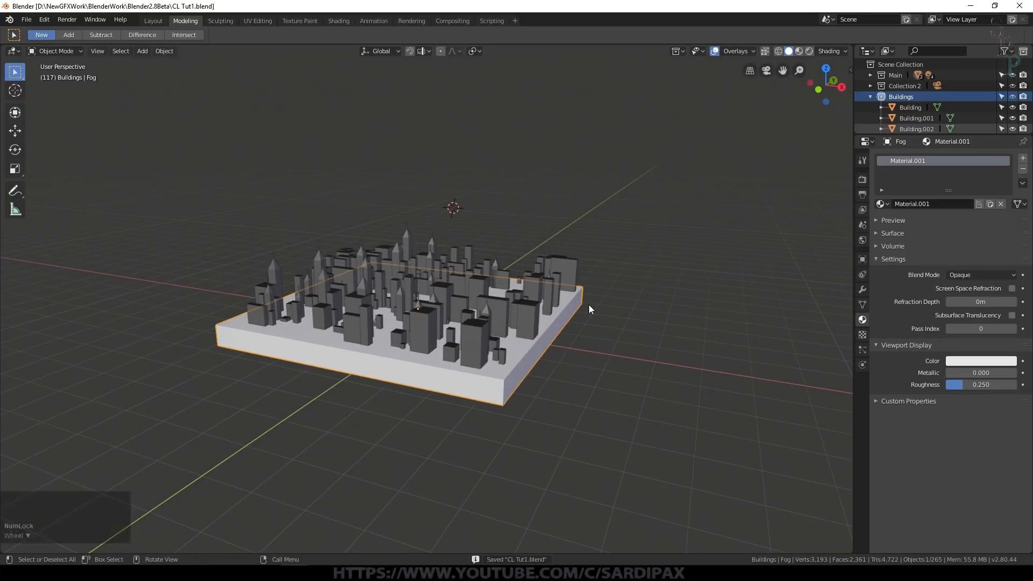
Add a NURBS path curve to the scene and scale it up
{"action": "key", "text": "shift+a"}
{"action": "mouse_move", "coordinate": [591, 234]}
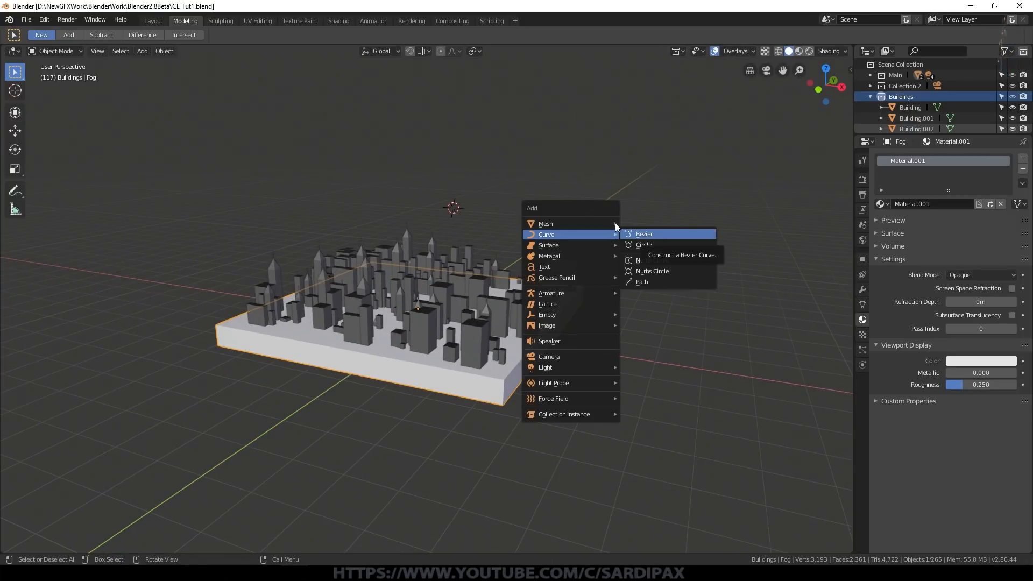
{"action": "left_click", "coordinate": [644, 281]}
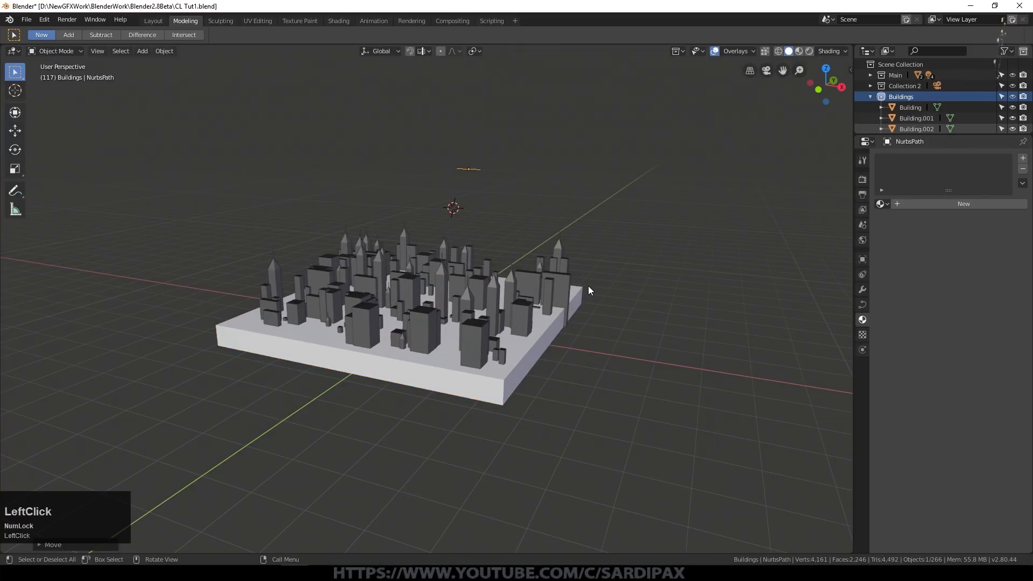
{"action": "key", "text": "s"}
{"action": "left_click", "coordinate": [605, 320]}
In top wireframe view, rotate the path nearly parallel to the Y axis and move it onto the street with the point lights
{"action": "key", "text": "KP_7"}
{"action": "key", "text": "shift+z"}
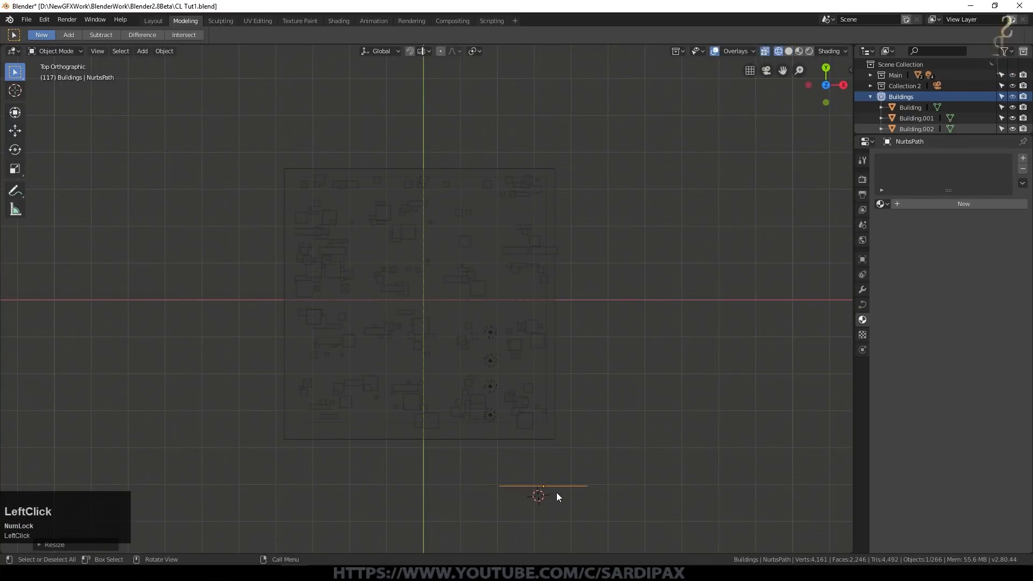
{"action": "key", "text": "r"}
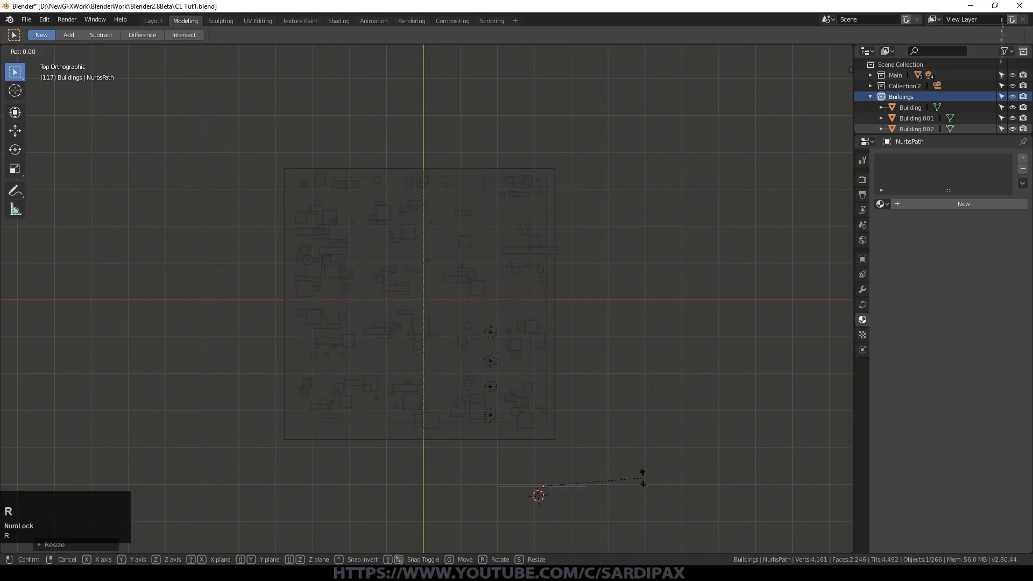
{"action": "key", "text": "g"}
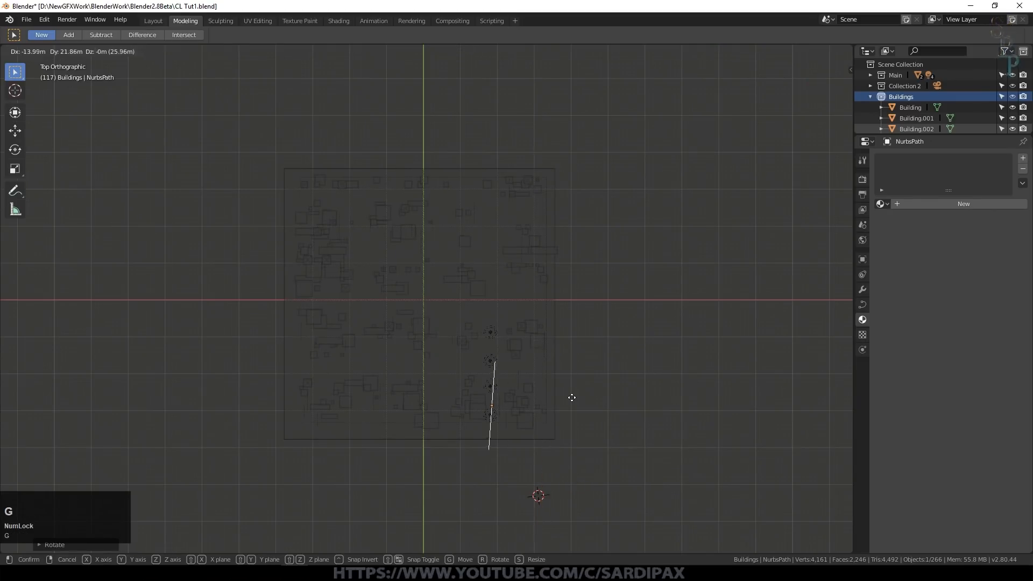
{"action": "left_click", "coordinate": [550, 417]}
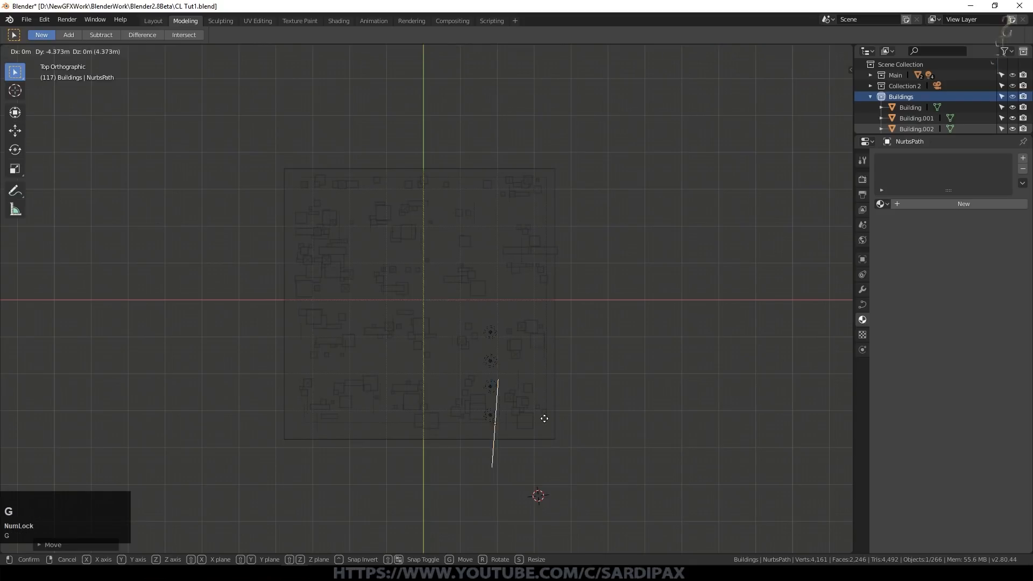
Move the path curve into the Main collection
{"action": "key", "text": "Tab"}
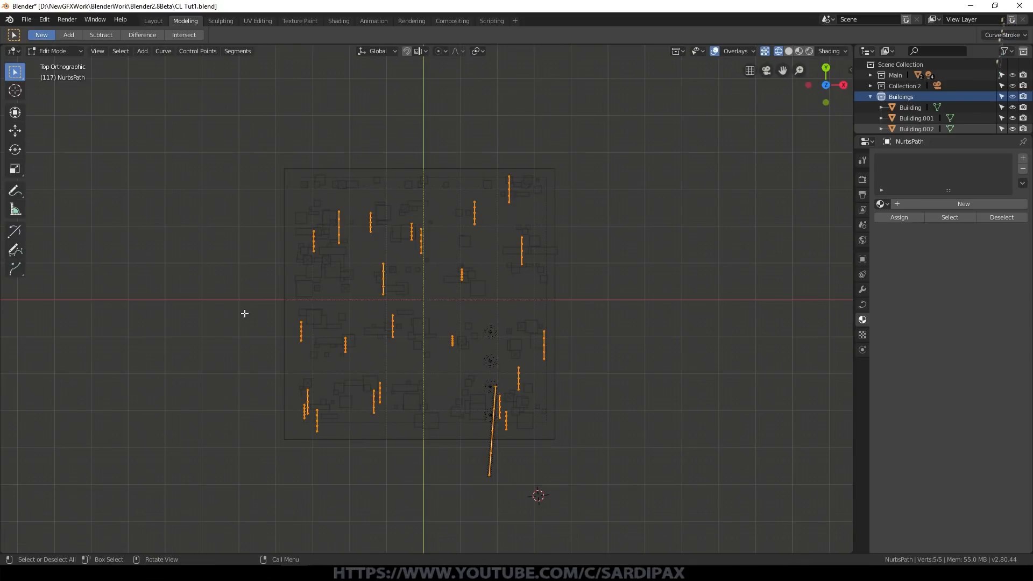
{"action": "key", "text": "Tab"}
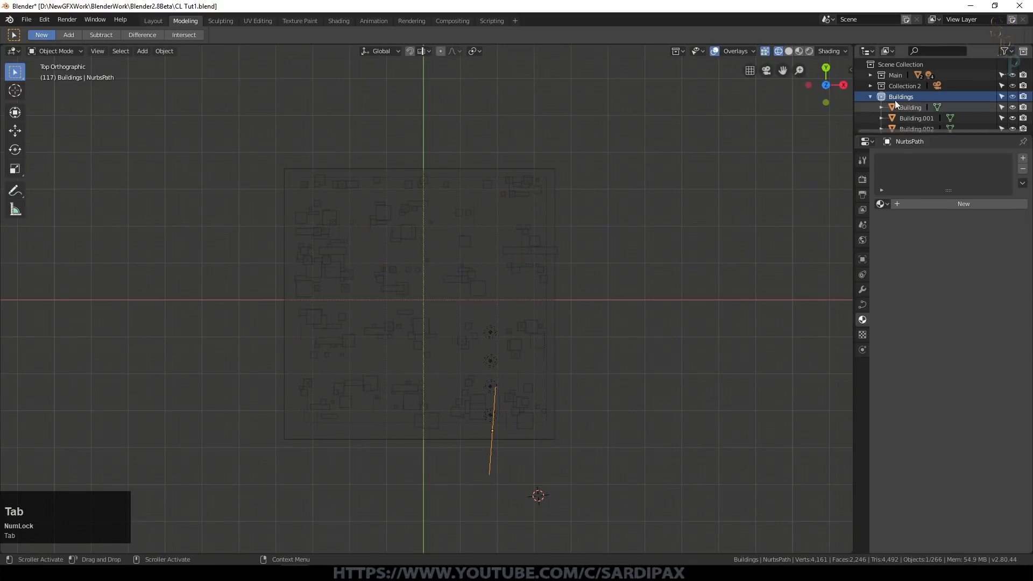
{"action": "left_click", "coordinate": [896, 76]}
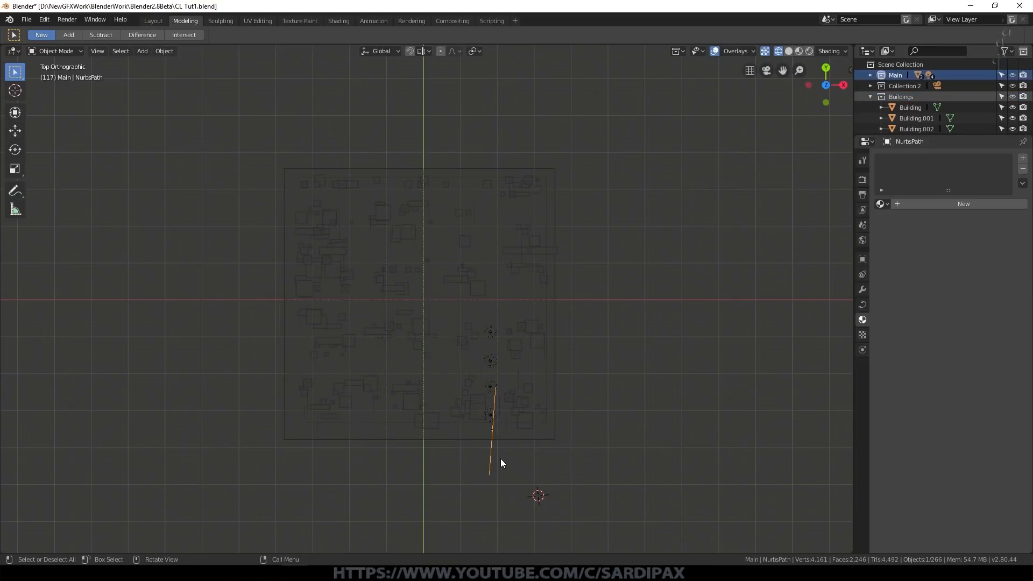
{"action": "key", "text": "m"}
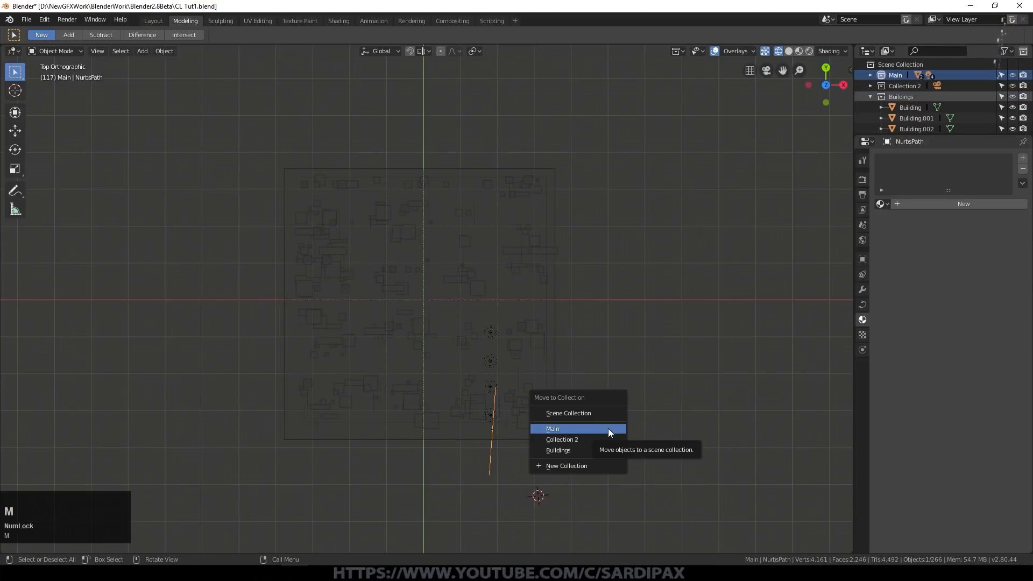
{"action": "left_click", "coordinate": [608, 433]}
Edit the path: move its far end point up the street in +Y and extrude a new segment about 14.6 m farther
{"action": "key", "text": "Tab"}
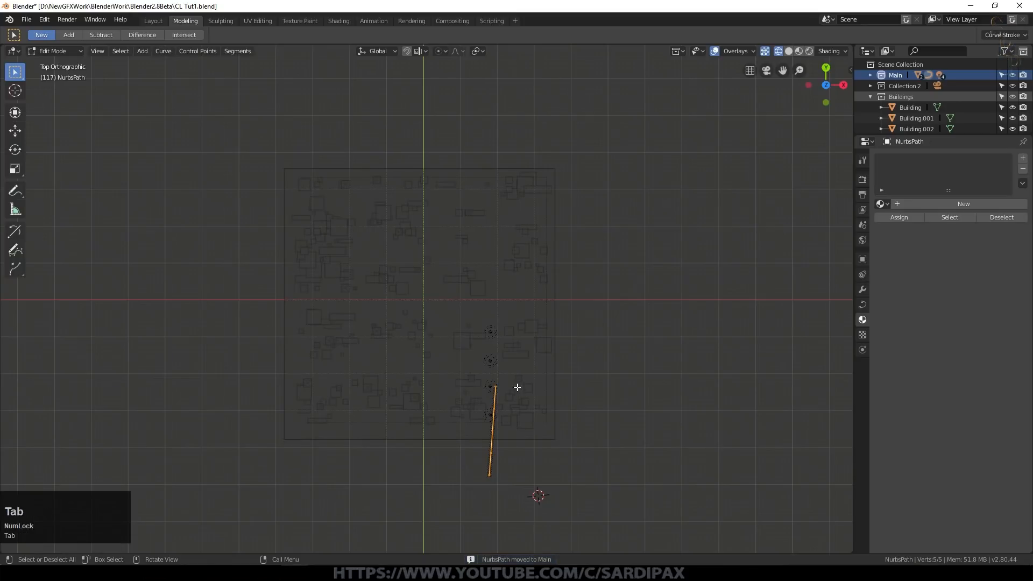
{"action": "right_click", "coordinate": [495, 385]}
{"action": "mouse_move", "coordinate": [495, 386]}
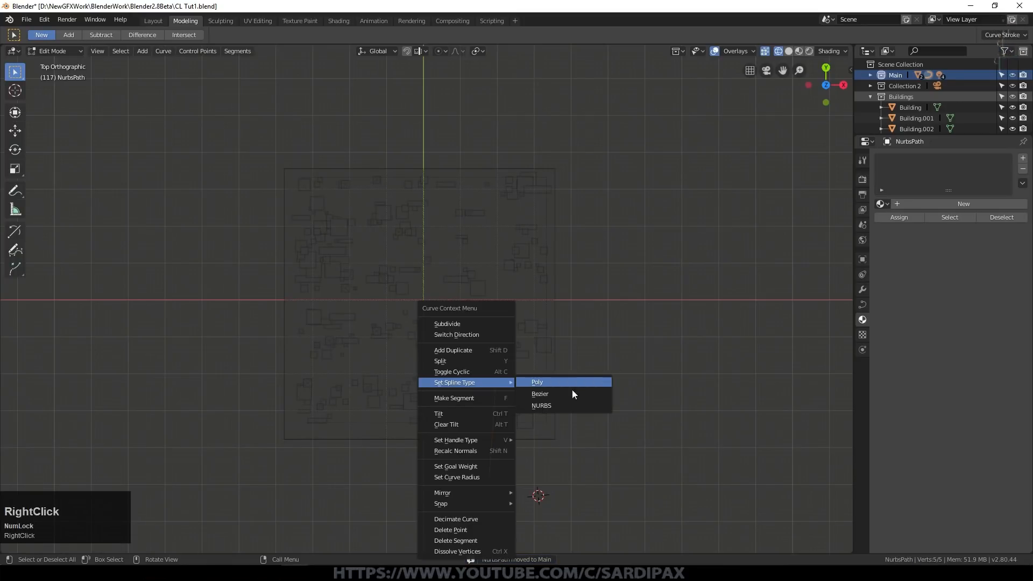
{"action": "left_click", "coordinate": [573, 392]}
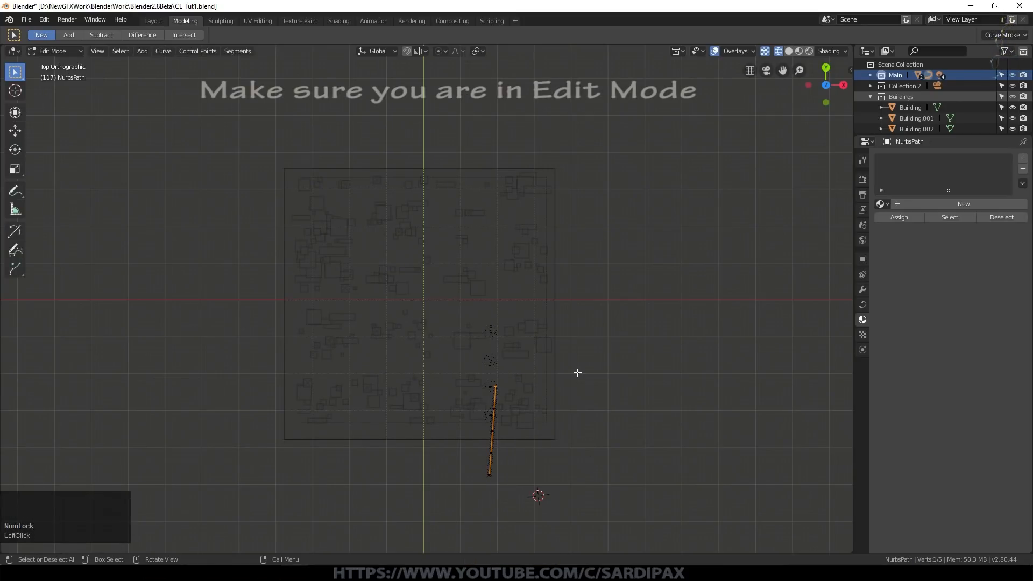
{"action": "key", "text": "g"}
{"action": "left_click", "coordinate": [579, 336]}
{"action": "key", "text": "e"}
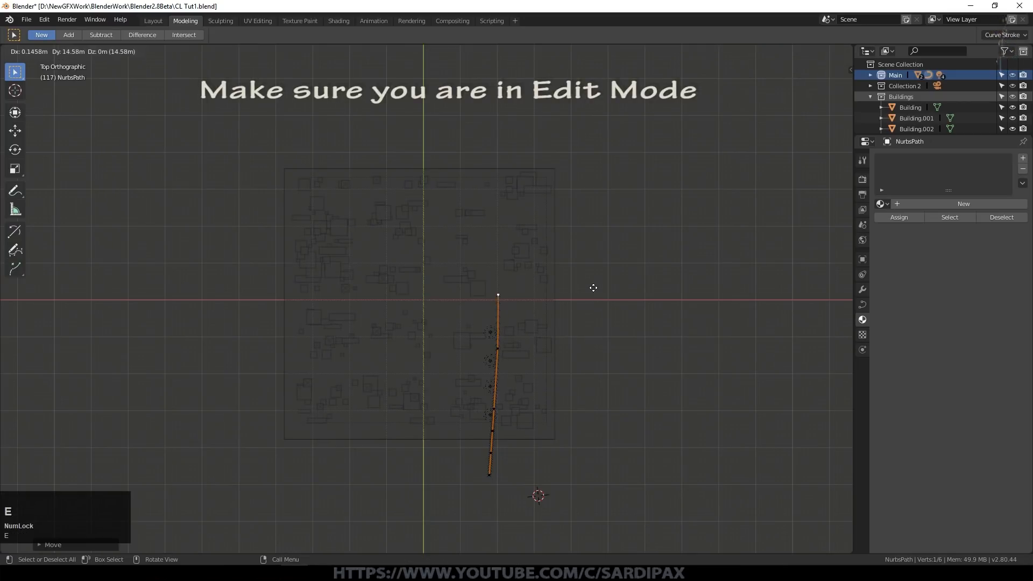
{"action": "left_click", "coordinate": [594, 288]}
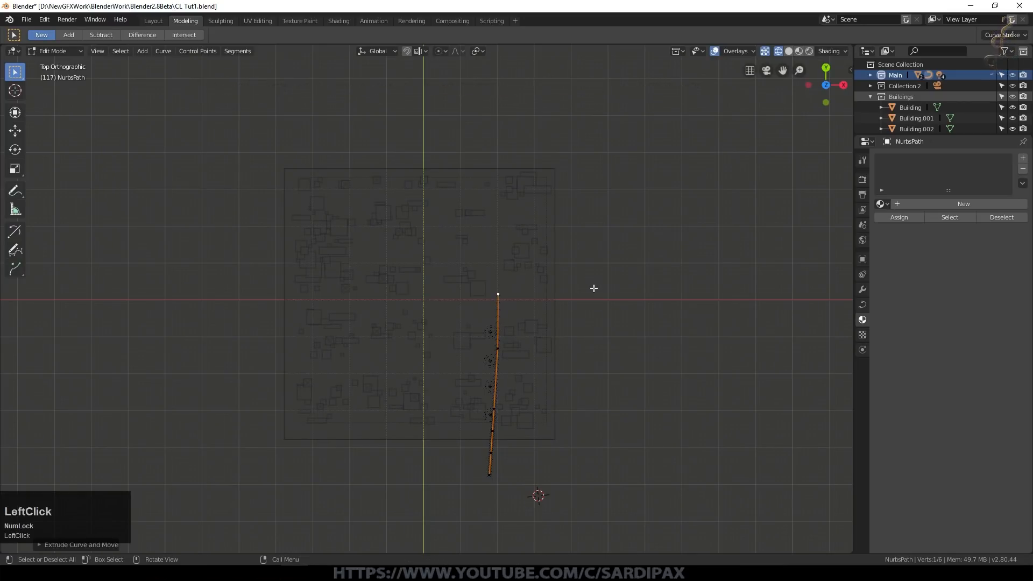
With solid shading on, extrude three more points that continue up the street and turn the path toward −X around the block
{"action": "left_click", "coordinate": [789, 51]}
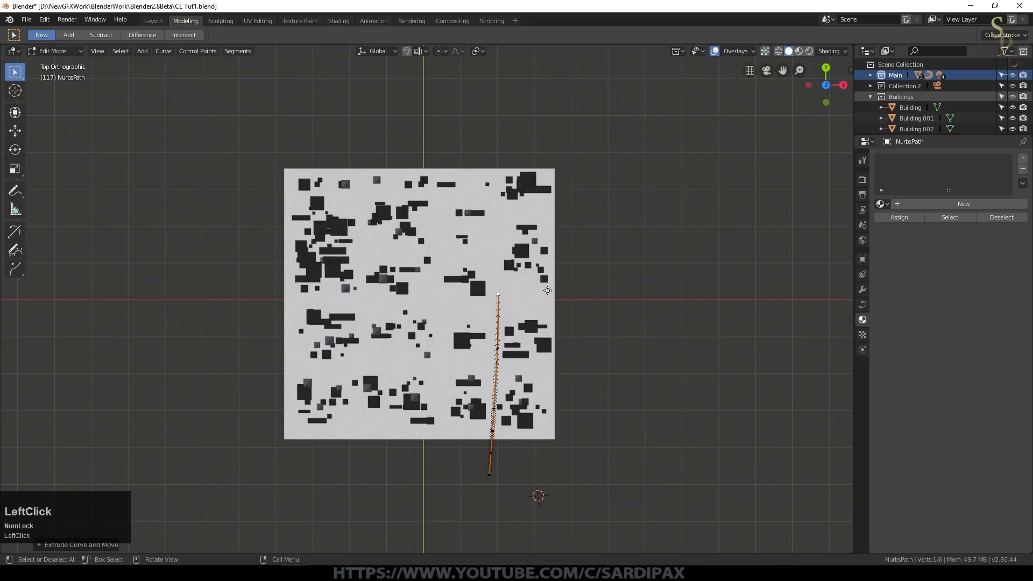
{"action": "key", "text": "e"}
{"action": "left_click", "coordinate": [542, 220]}
{"action": "key", "text": "e"}
{"action": "left_click", "coordinate": [510, 203]}
{"action": "key", "text": "e"}
{"action": "left_click", "coordinate": [487, 202]}
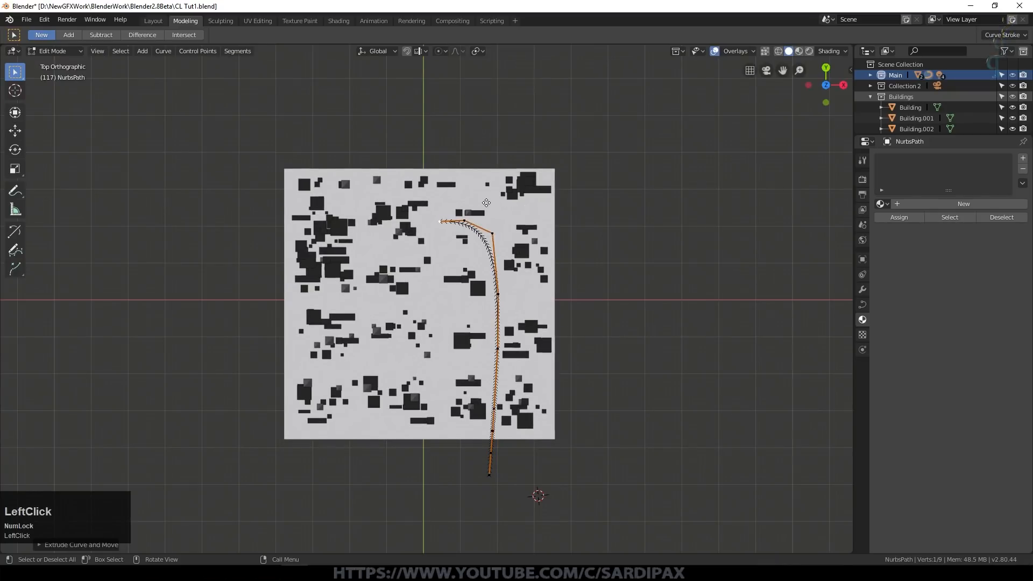
In top view, extrude five more points that curve the path back to the X axis and on toward −X
{"action": "middle_click_drag", "start_coordinate": [542, 299], "coordinate": [532, 282]}
{"action": "key", "text": "KP_7"}
{"action": "key", "text": "e"}
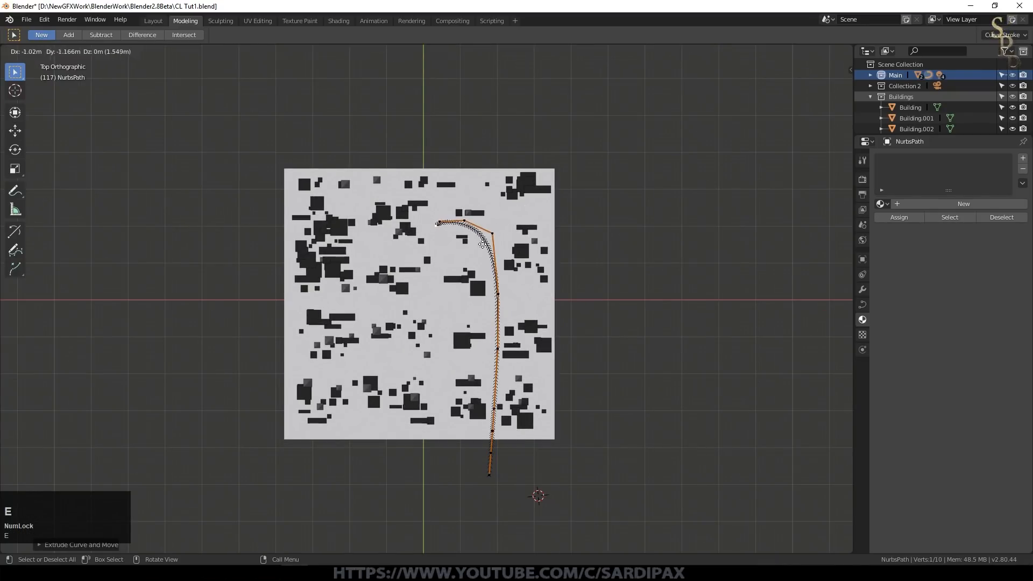
{"action": "left_click", "coordinate": [484, 270]}
{"action": "key", "text": "e"}
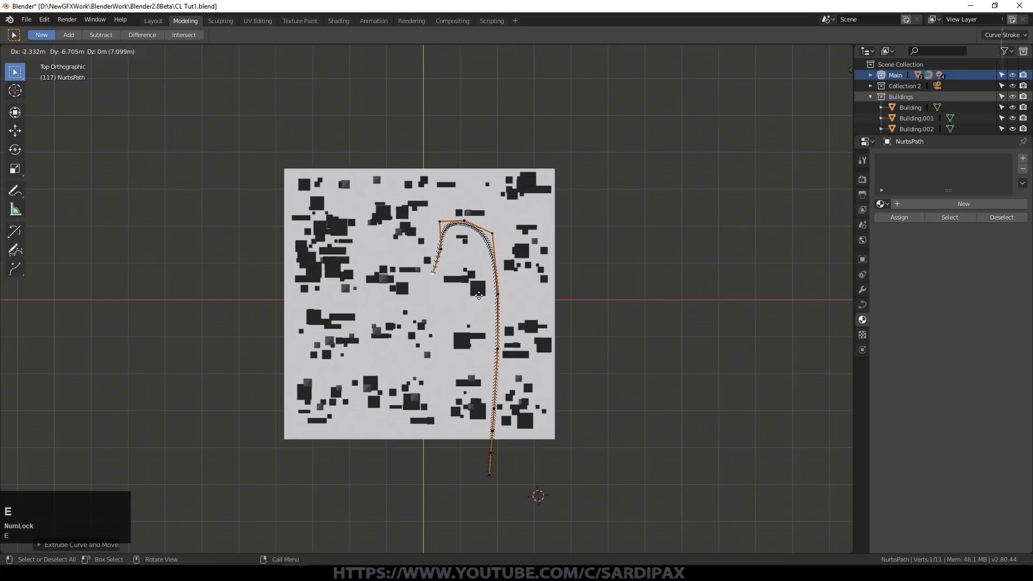
{"action": "left_click", "coordinate": [479, 295]}
{"action": "key", "text": "e"}
{"action": "left_click", "coordinate": [458, 321]}
{"action": "key", "text": "e"}
{"action": "left_click", "coordinate": [415, 324]}
{"action": "key", "text": "e"}
{"action": "left_click", "coordinate": [390, 318]}
Extrude the path onward in +Y between the buildings, ending near the city's −X, +Y corner
{"action": "key", "text": "e"}
{"action": "left_click", "coordinate": [379, 288]}
{"action": "key", "text": "e"}
{"action": "left_click", "coordinate": [388, 264]}
{"action": "key", "text": "e"}
{"action": "left_click", "coordinate": [401, 247]}
{"action": "key", "text": "e"}
{"action": "left_click", "coordinate": [384, 219]}
{"action": "left_click", "coordinate": [367, 199]}
{"action": "key", "text": "e"}
{"action": "left_click", "coordinate": [350, 187]}
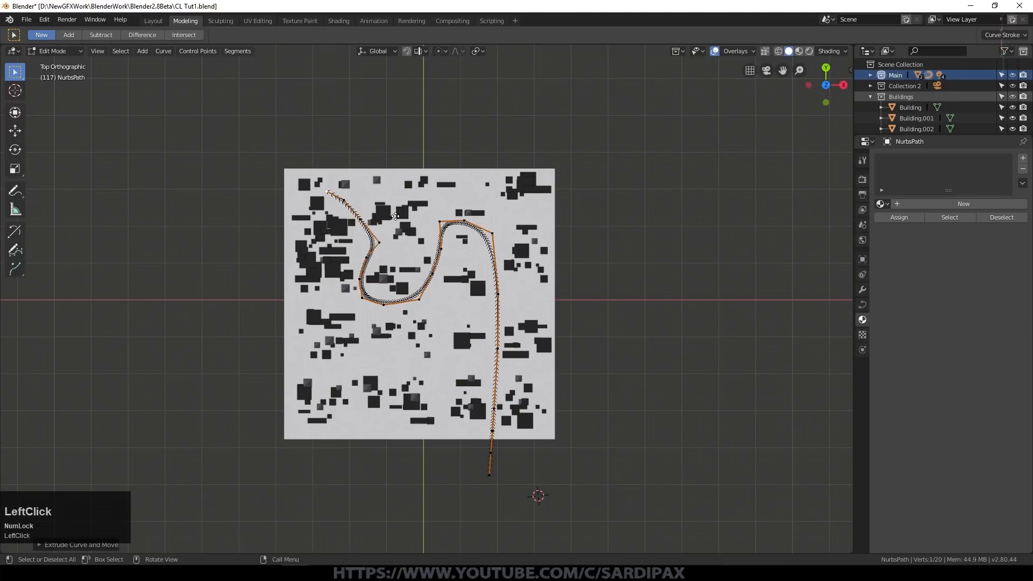
Lower the whole path about 34 m along Z to the height of the buildings
{"action": "key", "text": "Tab"}
{"action": "middle_click_drag", "start_coordinate": [469, 296], "coordinate": [515, 314]}
{"action": "key", "text": "g"}
{"action": "key", "text": "z"}
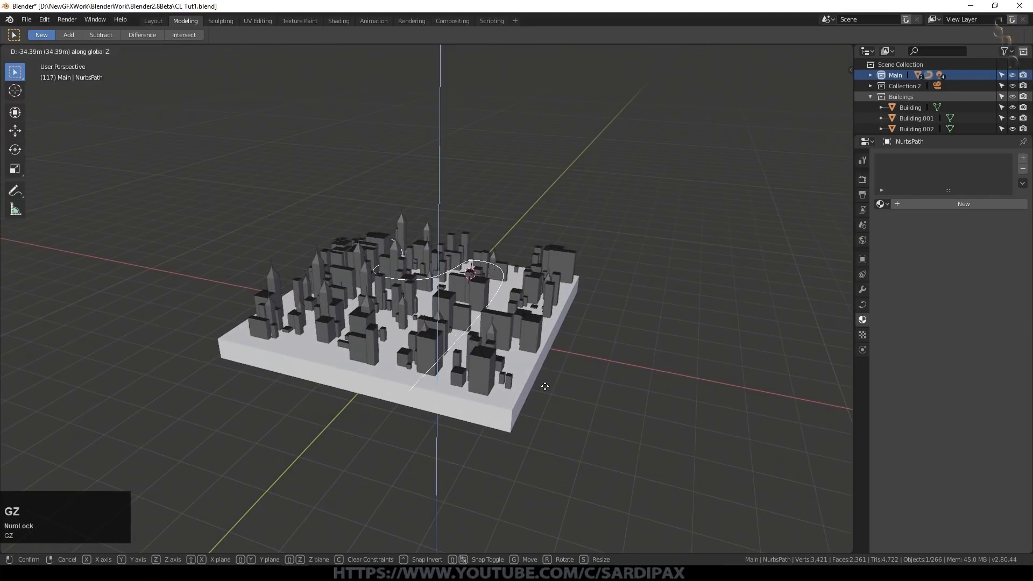
{"action": "left_click", "coordinate": [545, 385]}
Circle-select control points of the path over the city and adjust their height along Z
{"action": "key", "text": "Tab"}
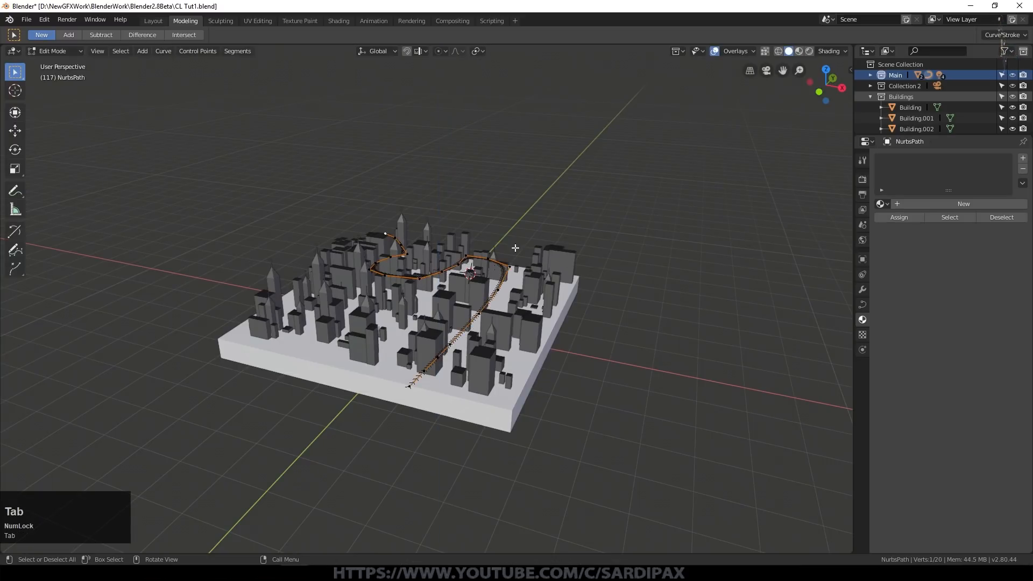
{"action": "scroll", "coordinate": [561, 293], "scroll_direction": "up", "scroll_amount": 3}
{"action": "middle_click_drag", "start_coordinate": [597, 275], "coordinate": [459, 327]}
{"action": "left_click", "coordinate": [459, 326]}
{"action": "key", "text": "c"}
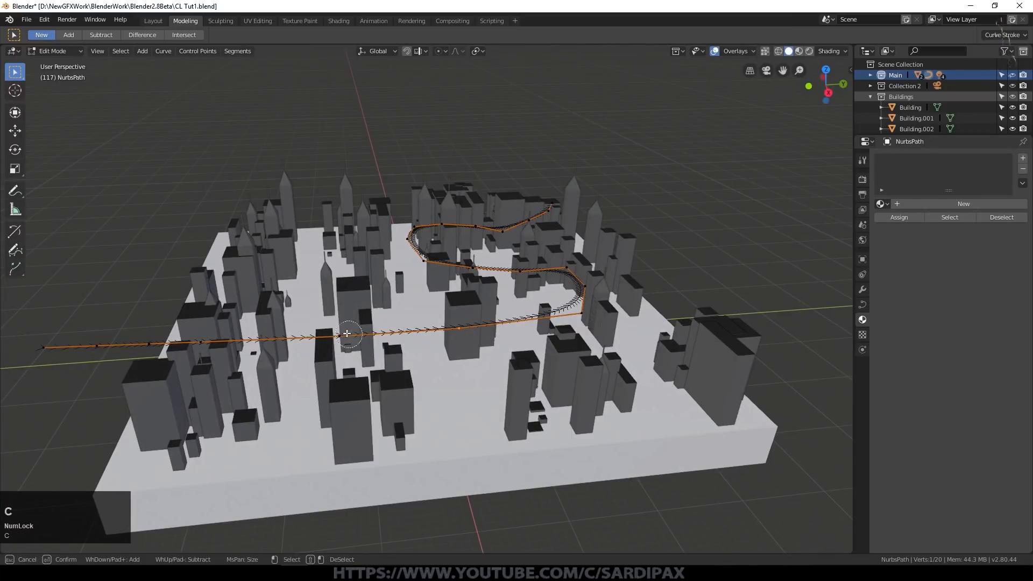
{"action": "mouse_move", "coordinate": [346, 333]}
{"action": "left_mouse_down"}
{"action": "mouse_move", "coordinate": [465, 329]}
{"action": "mouse_move", "coordinate": [581, 304]}
{"action": "mouse_move", "coordinate": [560, 269]}
{"action": "mouse_move", "coordinate": [481, 265]}
{"action": "left_mouse_up"}
{"action": "right_click", "coordinate": [549, 283]}
{"action": "key", "text": "g"}
{"action": "key", "text": "z"}
{"action": "left_click", "coordinate": [592, 275]}
Reposition the control point at the sharp bend in the last part of the path
{"action": "middle_click_drag", "start_coordinate": [593, 275], "coordinate": [566, 296]}
{"action": "left_click", "coordinate": [536, 303]}
{"action": "key", "text": "g"}
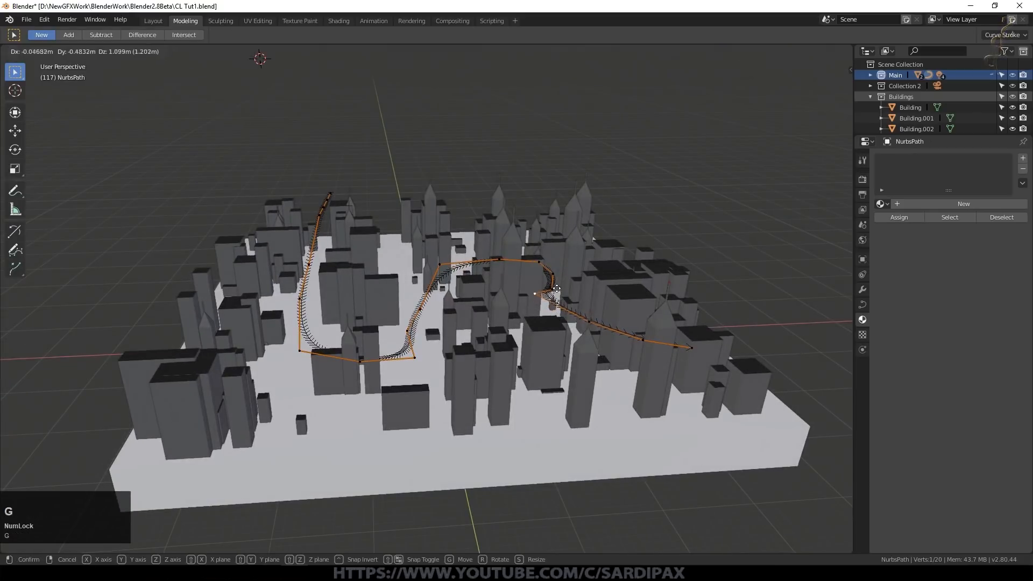
{"action": "left_click", "coordinate": [587, 317]}
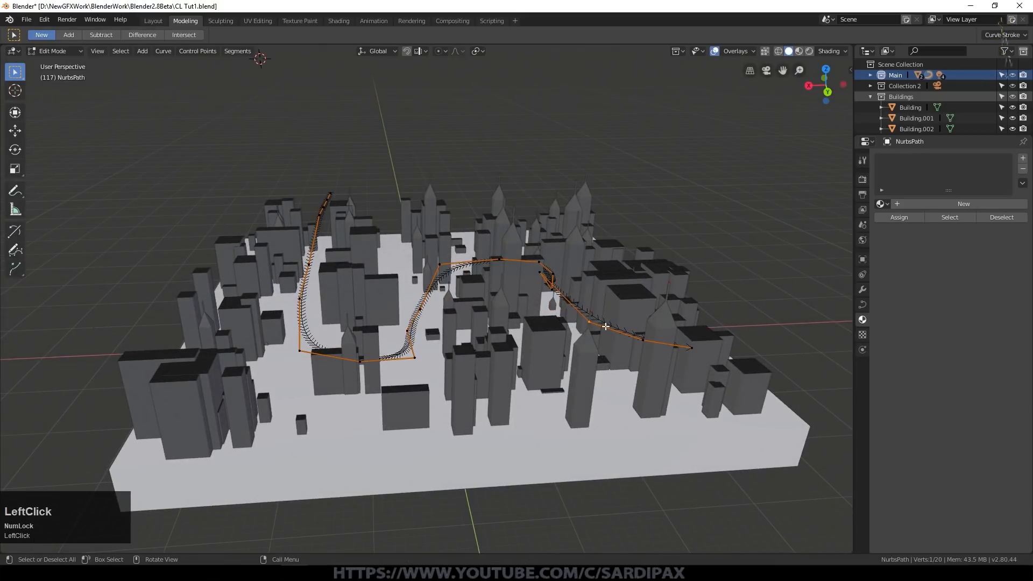
{"action": "key", "text": "g"}
{"action": "left_click", "coordinate": [612, 269]}
Move the path's starting point outside the city so the path curves in toward the street, and leave edit mode
{"action": "middle_click_drag", "start_coordinate": [578, 290], "coordinate": [558, 314]}
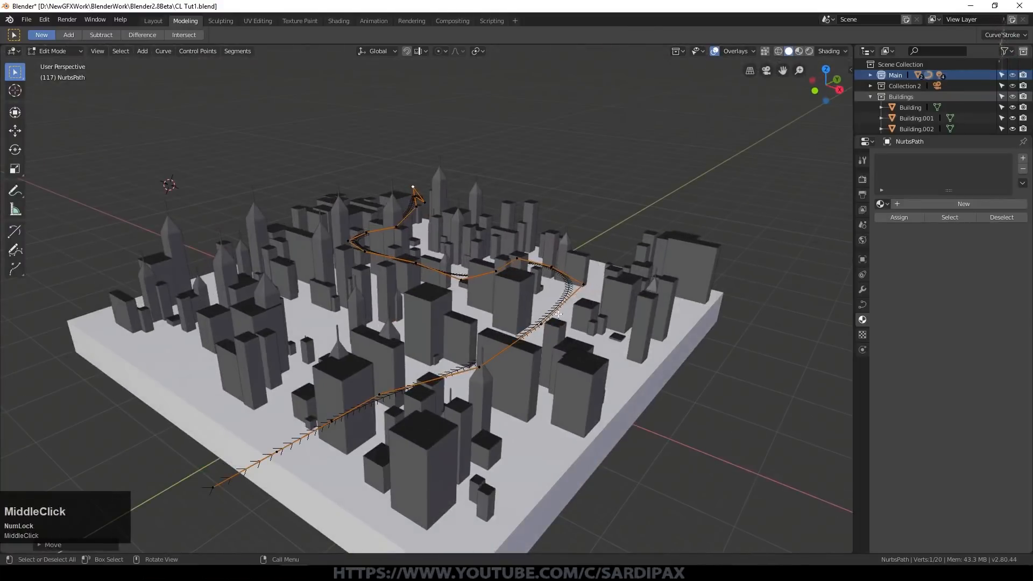
{"action": "left_click", "coordinate": [217, 479]}
{"action": "key", "text": "g"}
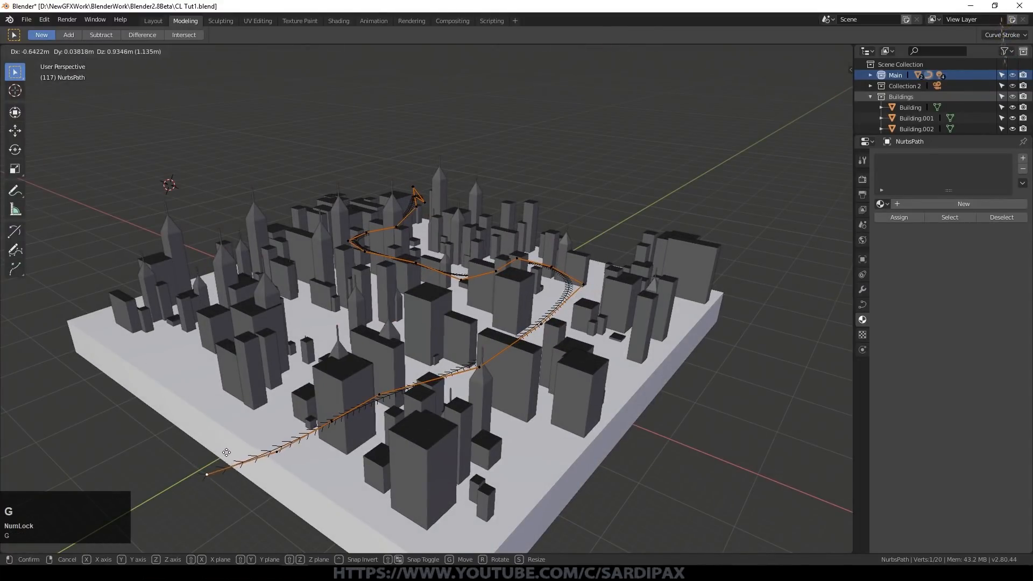
{"action": "left_click", "coordinate": [231, 433]}
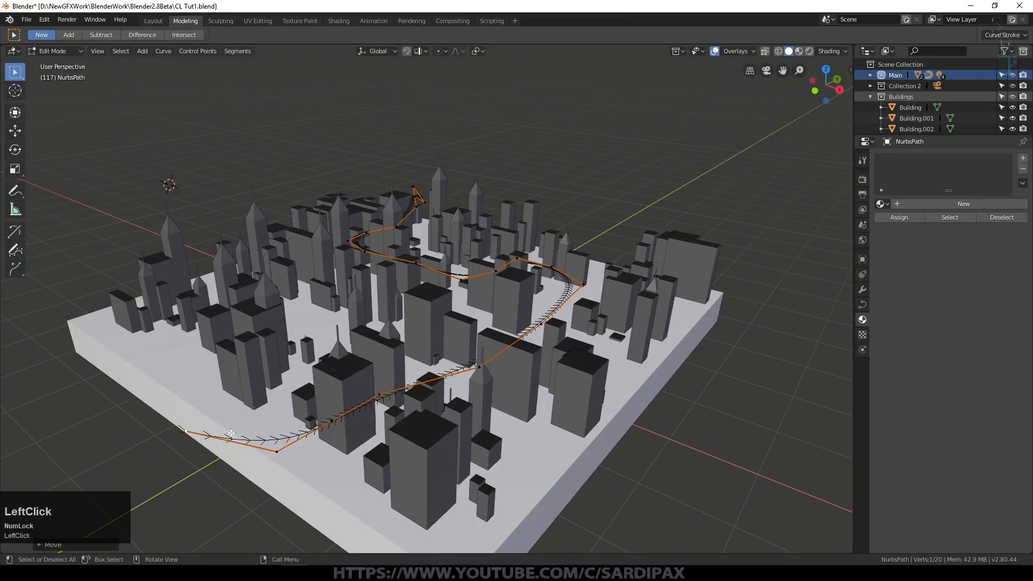
{"action": "key", "text": "Tab"}
{"action": "middle_click_drag", "start_coordinate": [499, 299], "coordinate": [457, 347]}
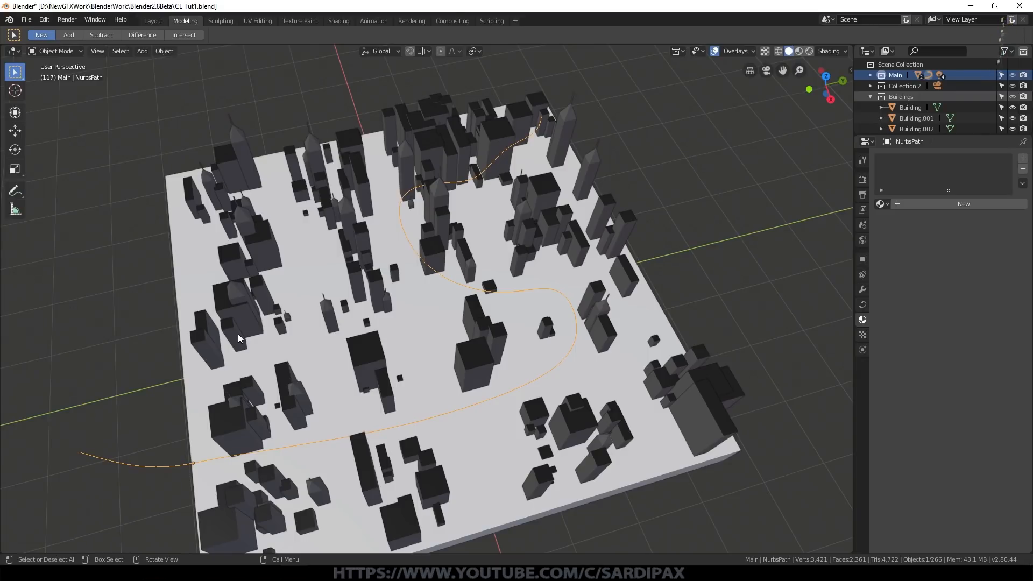
Select the camera in Collection 2 and unhide it in the viewport
{"action": "scroll", "coordinate": [238, 334], "scroll_direction": "down", "scroll_amount": 3}
{"action": "left_click", "coordinate": [871, 97]}
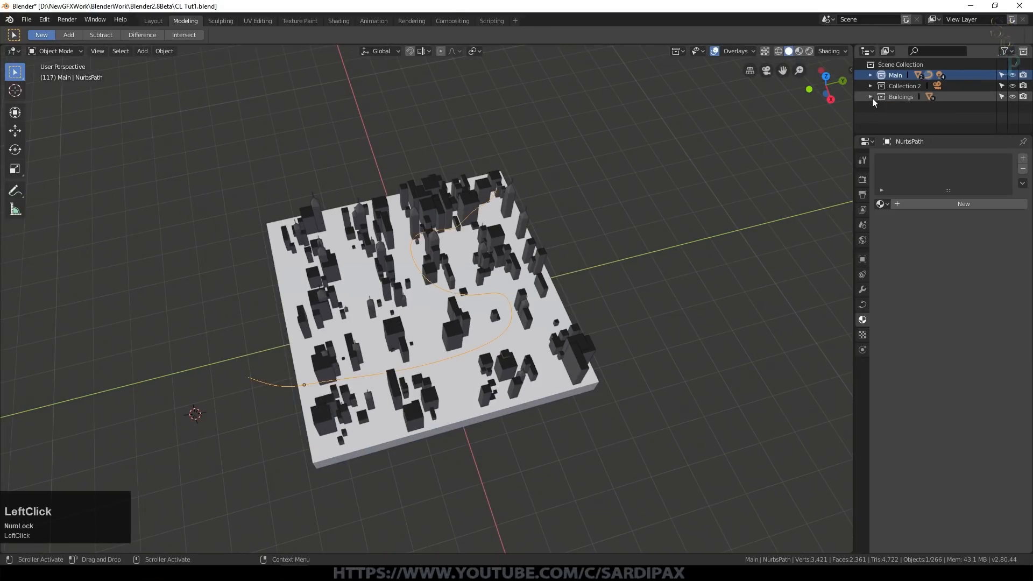
{"action": "left_click", "coordinate": [870, 86]}
{"action": "left_click", "coordinate": [905, 97]}
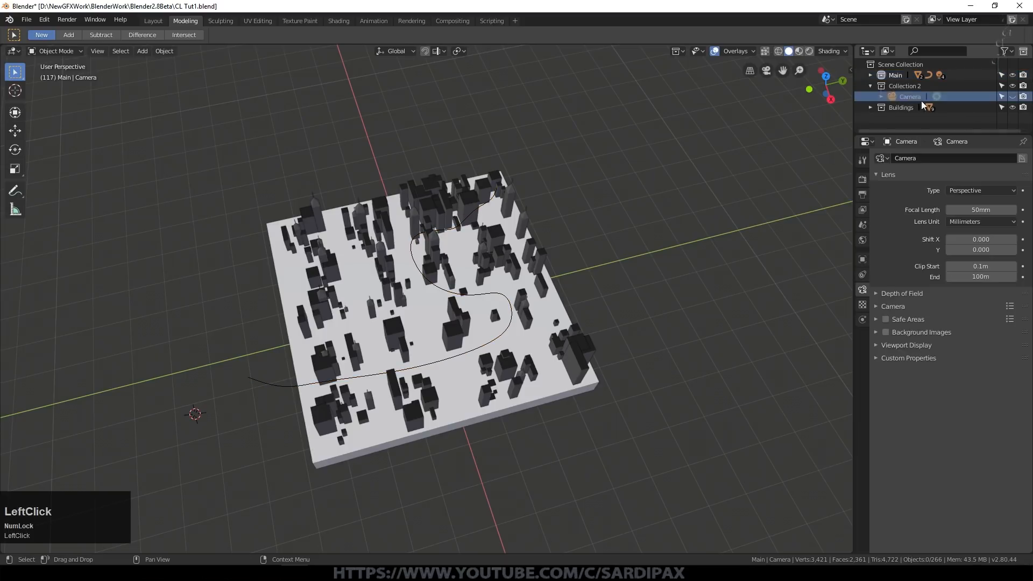
{"action": "left_click", "coordinate": [1014, 97]}
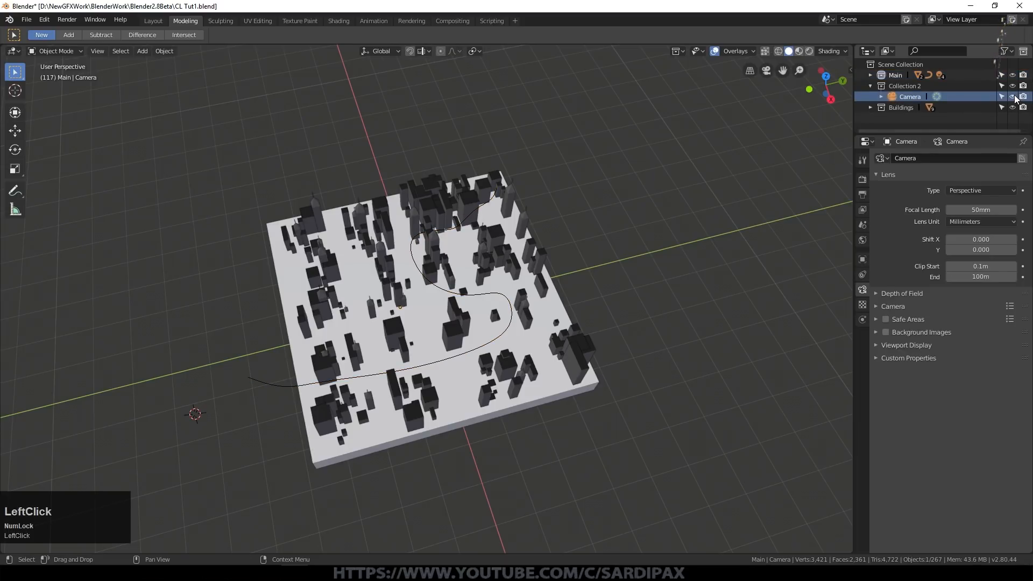
Move the camera along X out past the edge of the city and scale it up
{"action": "scroll", "coordinate": [511, 312], "scroll_direction": "down", "scroll_amount": 4}
{"action": "key", "text": "g"}
{"action": "key", "text": "x"}
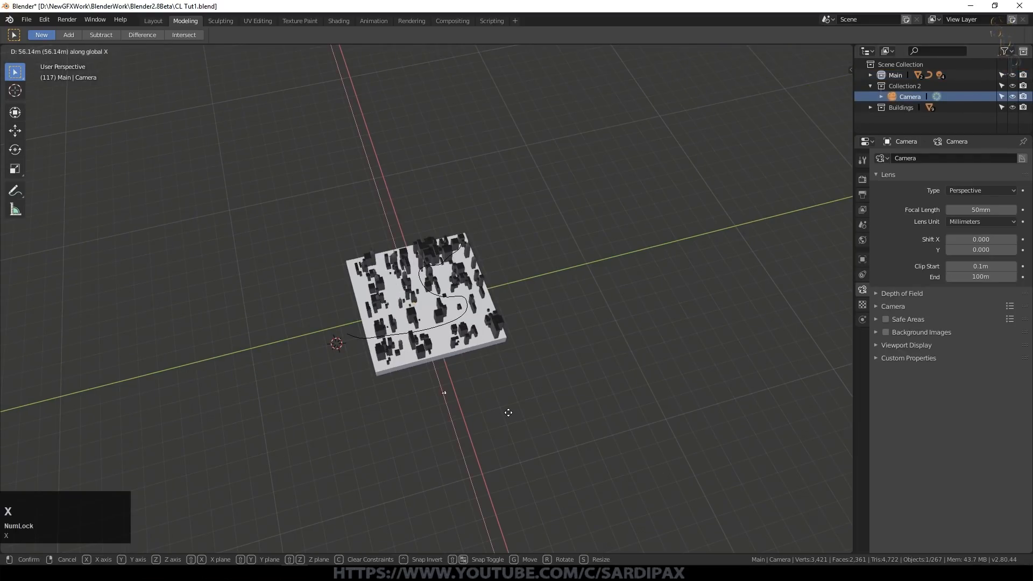
{"action": "left_click", "coordinate": [507, 398]}
{"action": "key", "text": "s"}
{"action": "left_click", "coordinate": [656, 377]}
In top view, move the camera to the starting end of the path outside the city
{"action": "key", "text": "KP_7"}
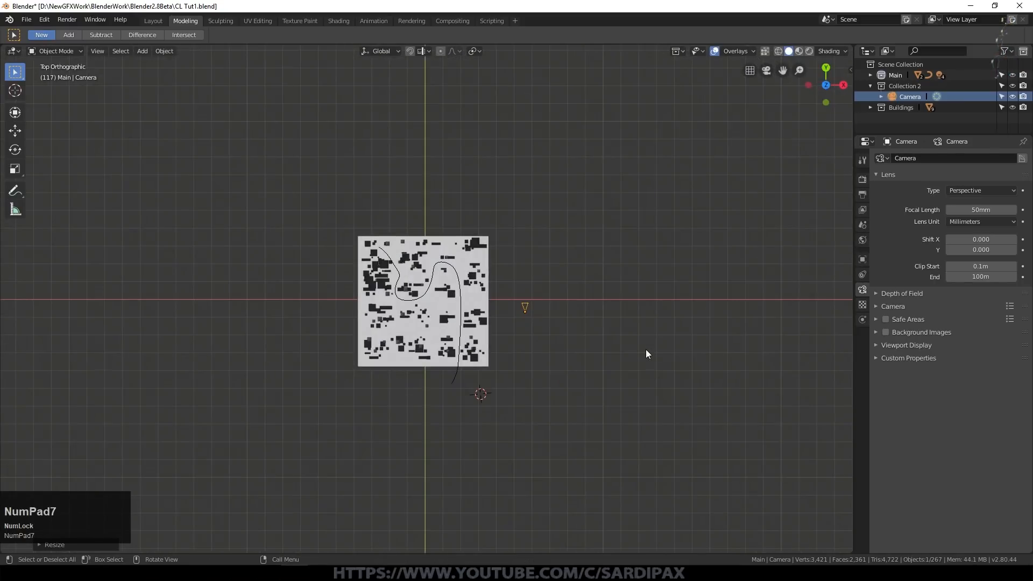
{"action": "key", "text": "g"}
{"action": "left_click", "coordinate": [619, 451]}
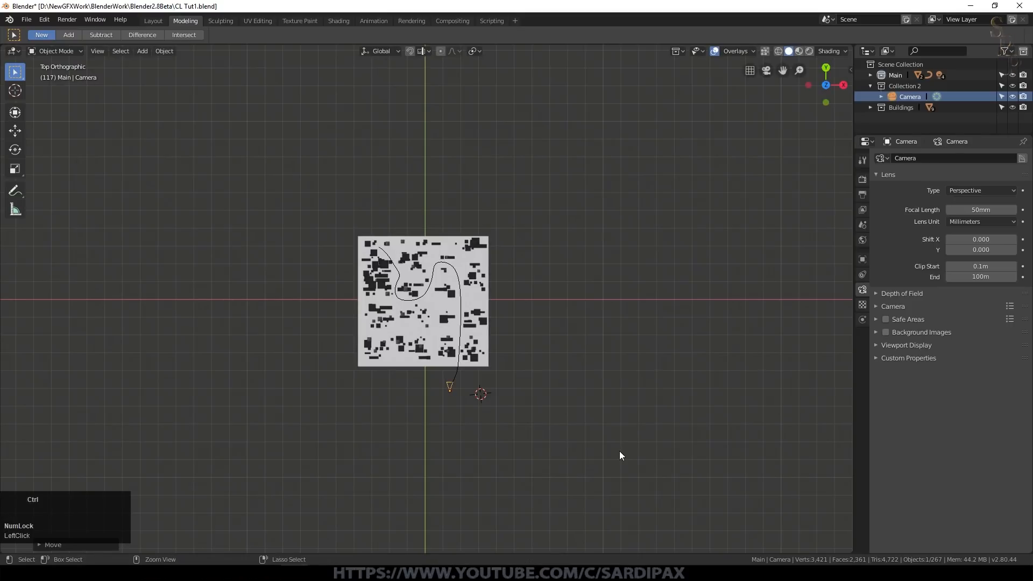
Apply rotation and scale to the camera and to the path
{"action": "key", "text": "ctrl+a"}
{"action": "left_click", "coordinate": [619, 453]}
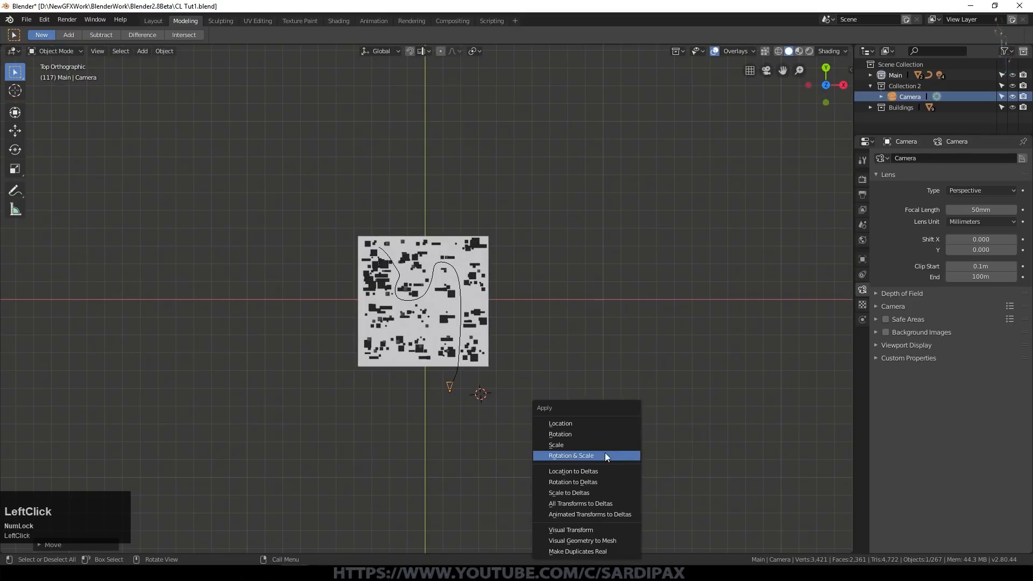
{"action": "left_click", "coordinate": [467, 378]}
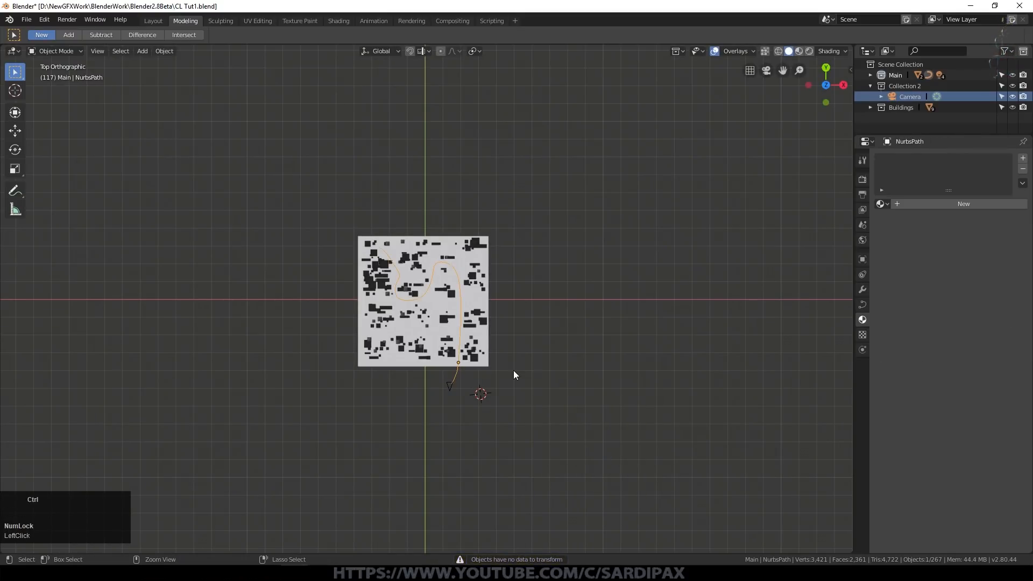
{"action": "key", "text": "ctrl+a"}
{"action": "left_click", "coordinate": [513, 370]}
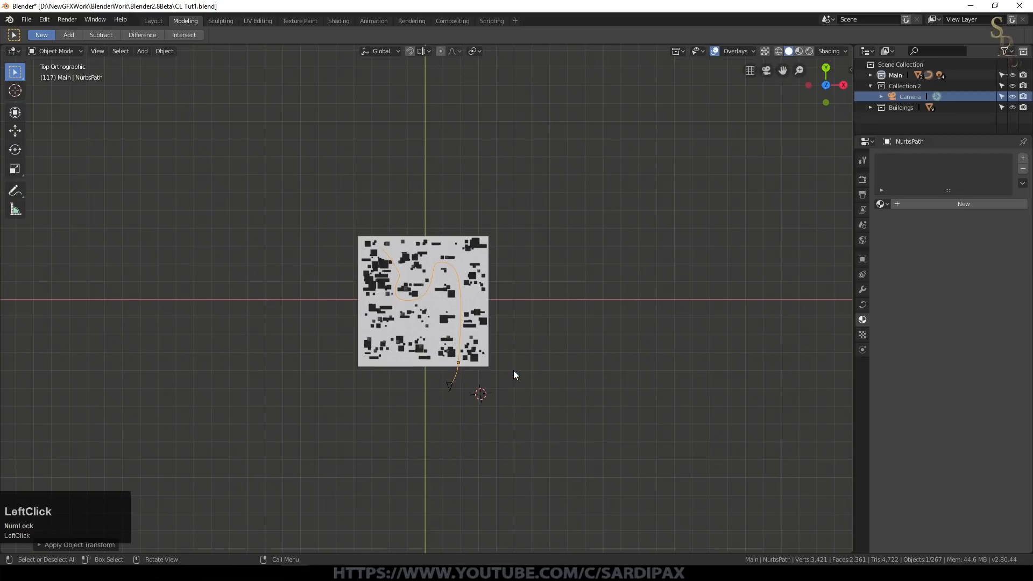
Add a Follow Path constraint to the camera with NurbsPath as its target and animate the path
{"action": "left_click", "coordinate": [450, 384]}
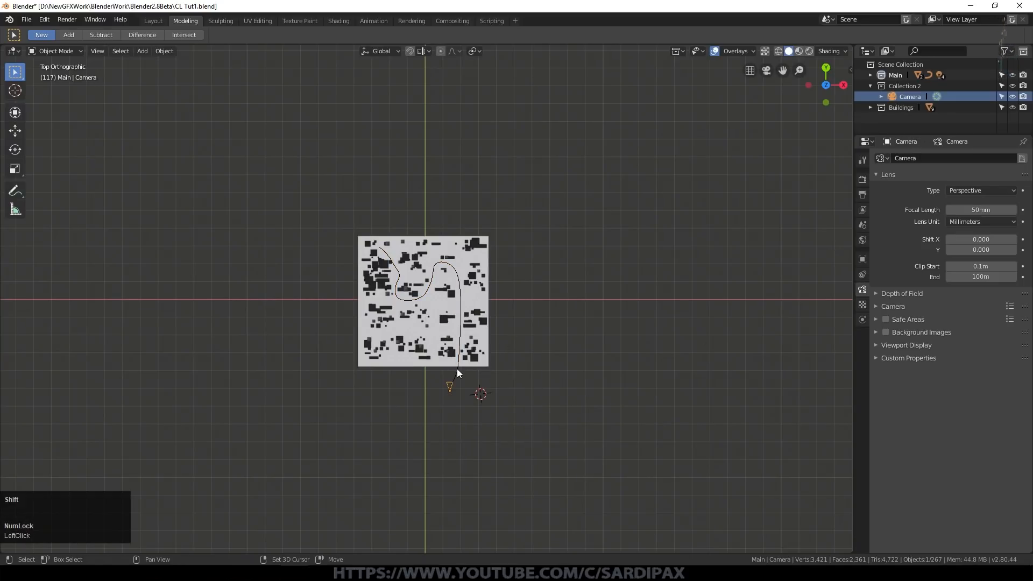
{"action": "left_click", "coordinate": [862, 161]}
{"action": "left_click", "coordinate": [862, 275]}
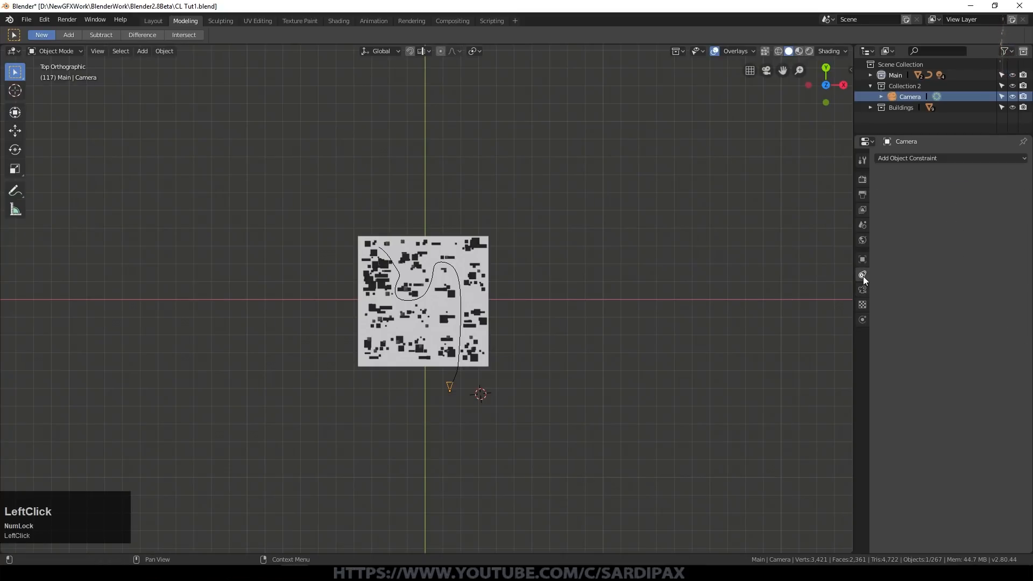
{"action": "left_click", "coordinate": [999, 159]}
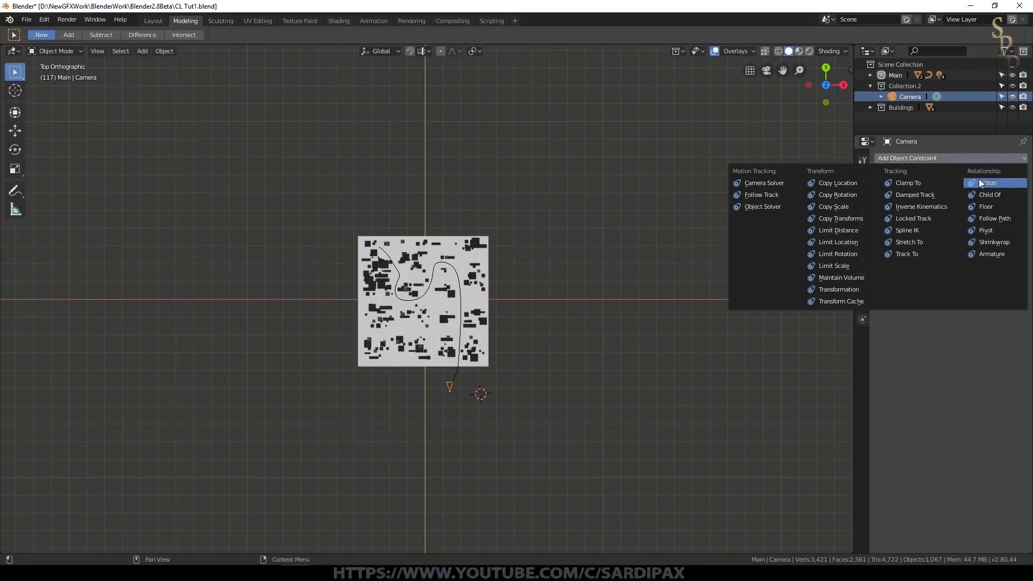
{"action": "left_click", "coordinate": [1000, 218]}
{"action": "left_click", "coordinate": [982, 194]}
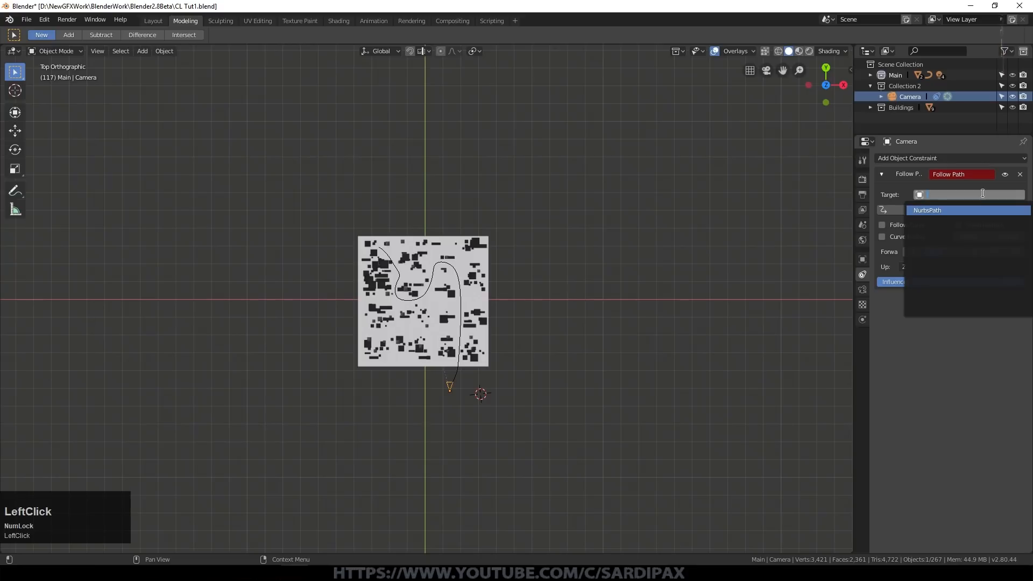
{"action": "left_click", "coordinate": [926, 211]}
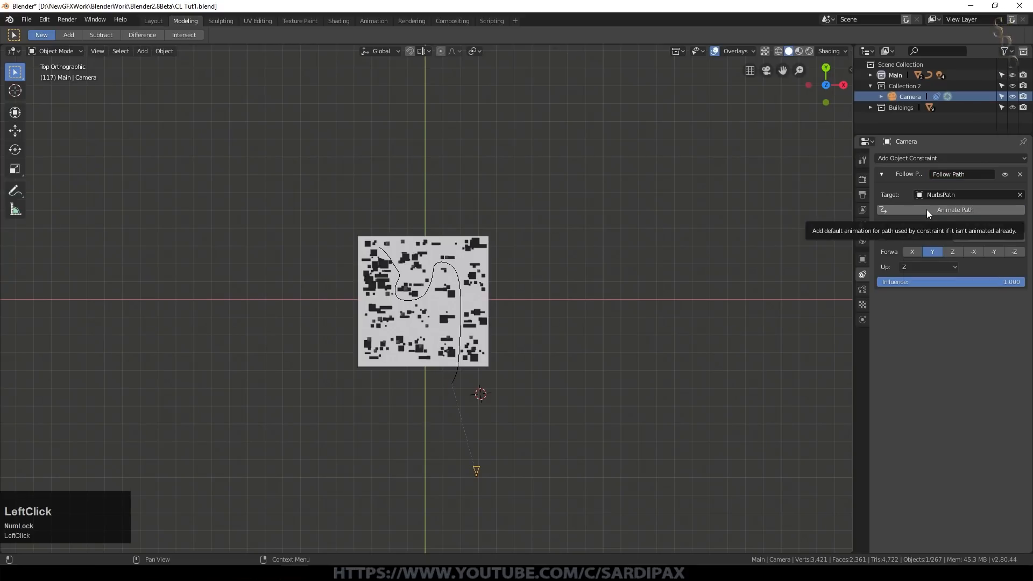
Move the camera onto the path, positioning it first in top view and correcting it in perspective
{"action": "middle_click_drag", "start_coordinate": [499, 464], "coordinate": [560, 430]}
{"action": "key", "text": "KP_7"}
{"action": "key", "text": "g"}
{"action": "left_click", "coordinate": [542, 401]}
{"action": "middle_click_drag", "start_coordinate": [582, 477], "coordinate": [459, 465]}
{"action": "key", "text": "g"}
{"action": "left_click", "coordinate": [426, 305]}
{"action": "scroll", "coordinate": [460, 465], "scroll_direction": "up", "scroll_amount": 2}
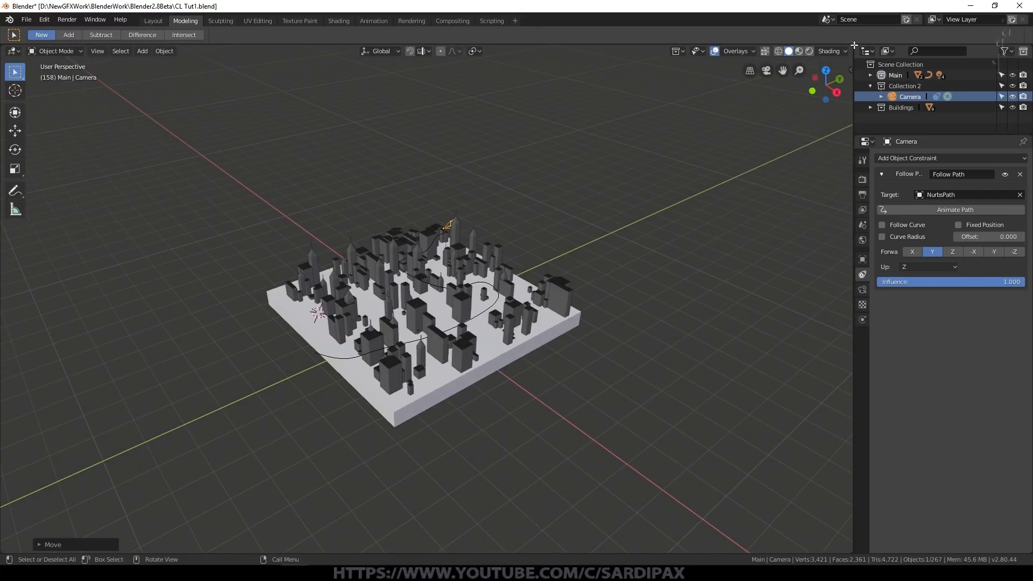
Split off a second area beneath the 3D viewport and turn it into a timeline
{"action": "left_click_drag", "start_coordinate": [853, 45], "coordinate": [860, 91]}
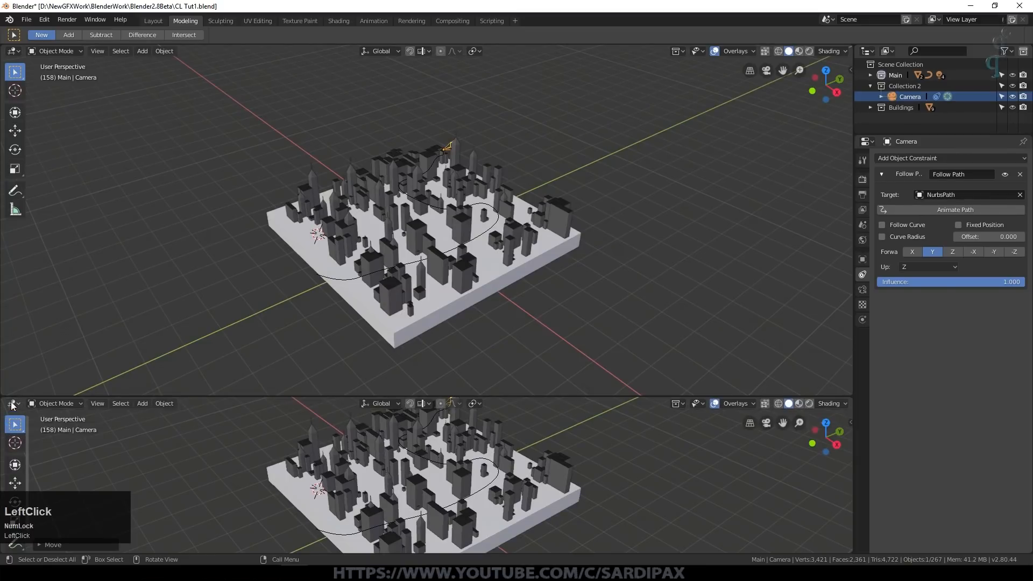
{"action": "left_click", "coordinate": [12, 404]}
{"action": "left_click", "coordinate": [138, 315]}
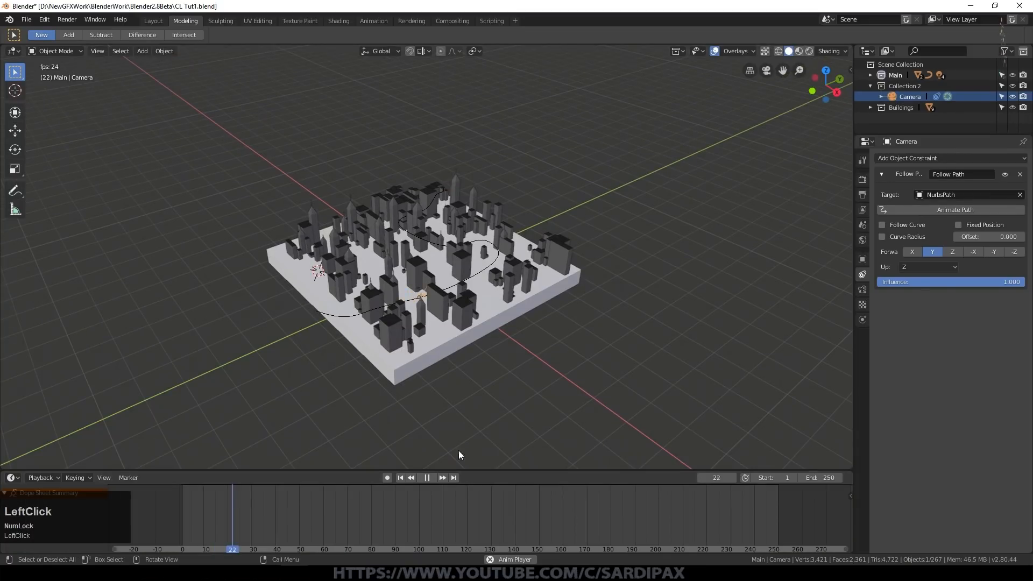
Watch the camera animation from the top in wireframe shading, stop the playback and return to the first frame
{"action": "middle_click_drag", "start_coordinate": [458, 450], "coordinate": [567, 434]}
{"action": "key", "text": "KP_7"}
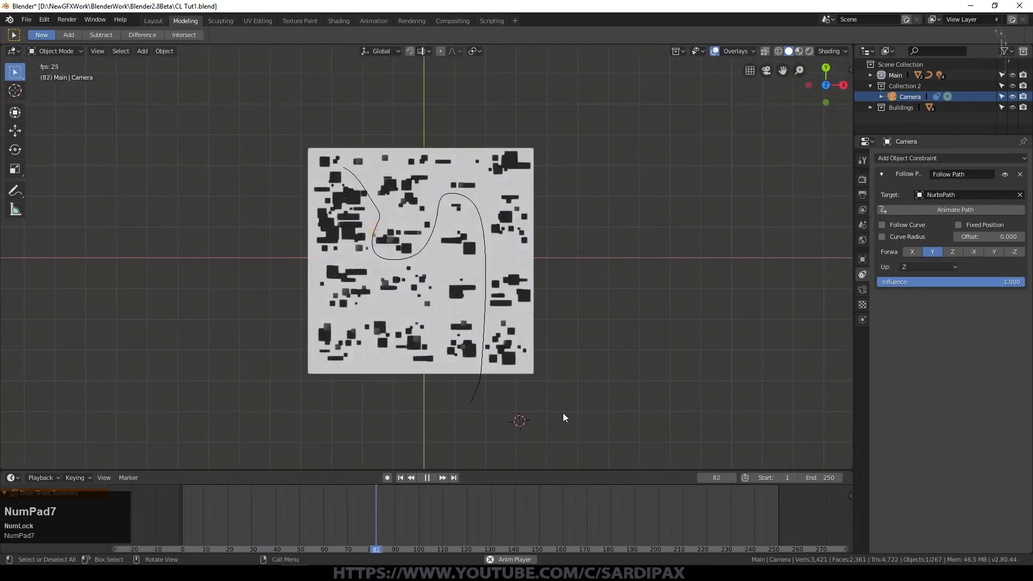
{"action": "key", "text": "z"}
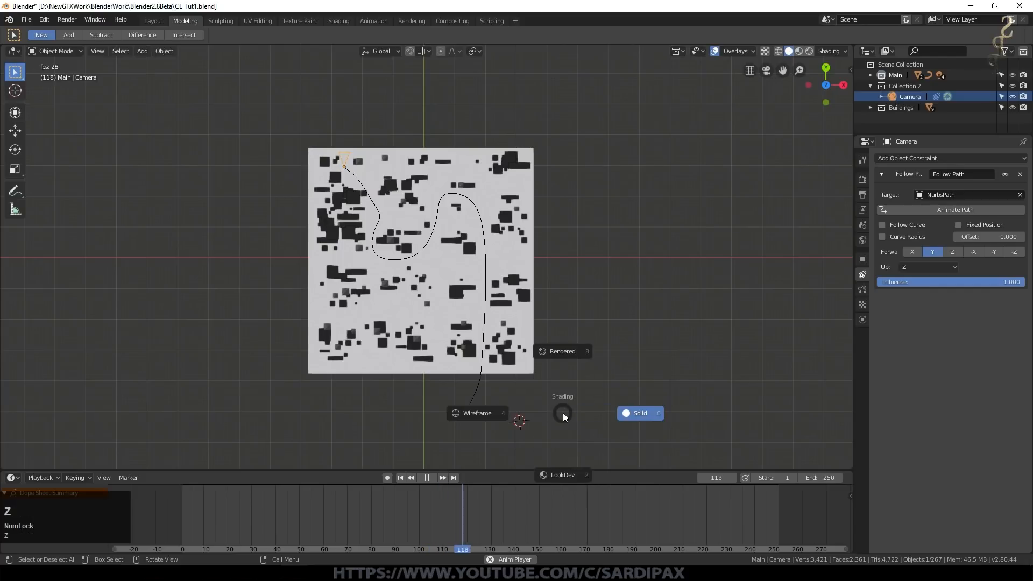
{"action": "left_click", "coordinate": [465, 413]}
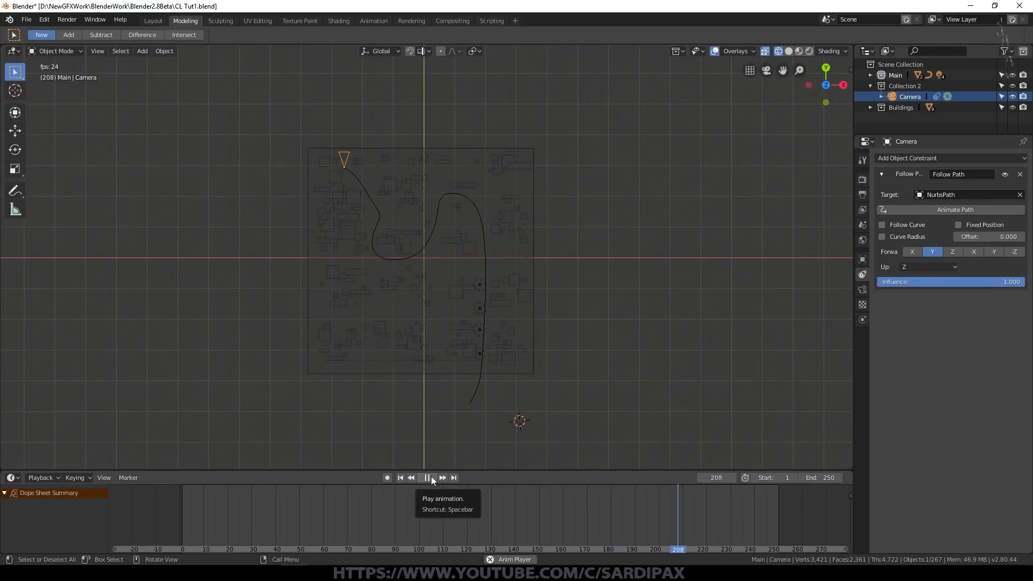
{"action": "left_click", "coordinate": [430, 478]}
{"action": "left_click", "coordinate": [400, 478]}
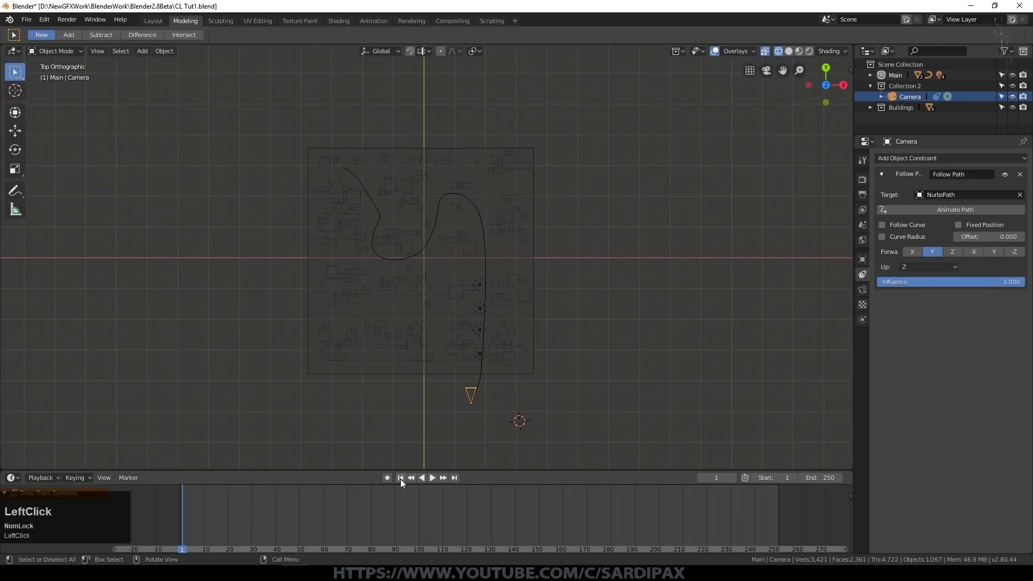
Set the path animation length of NurbsPath to 250 frames
{"action": "left_click", "coordinate": [479, 378]}
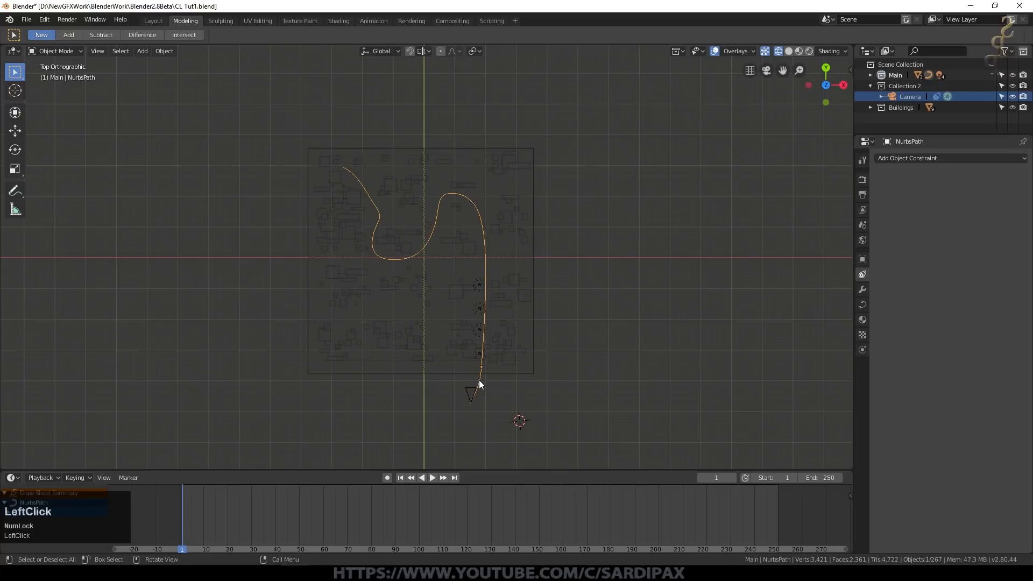
{"action": "left_click", "coordinate": [862, 304]}
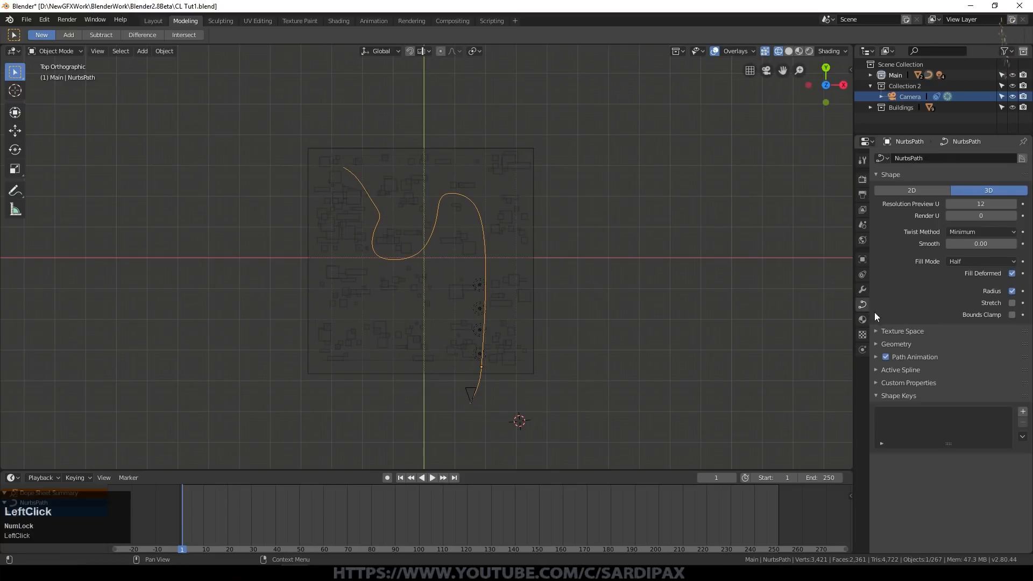
{"action": "left_click", "coordinate": [876, 357]}
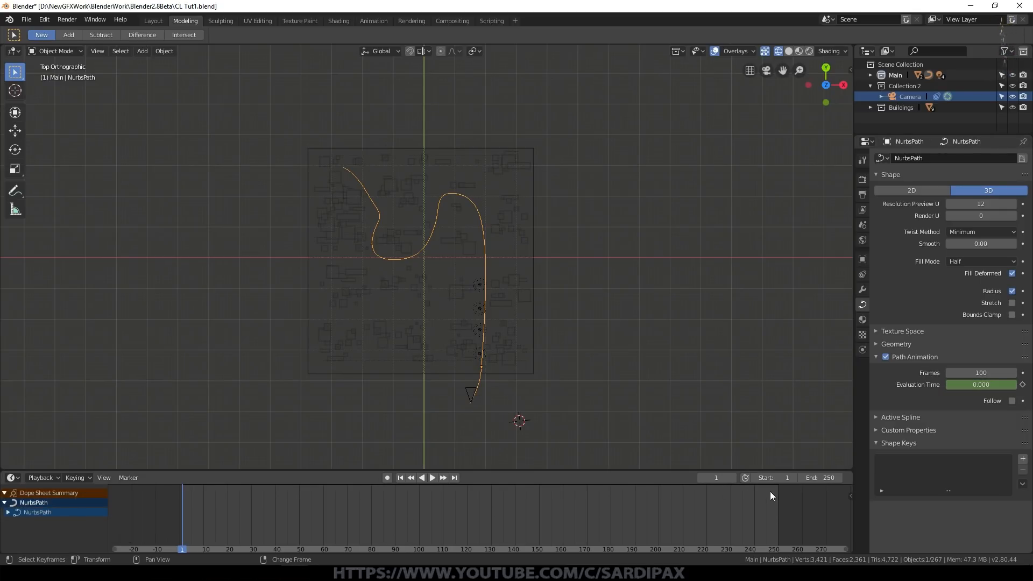
{"action": "left_click", "coordinate": [974, 373]}
{"action": "type", "text": "250"}
{"action": "key", "text": "KP_Enter"}
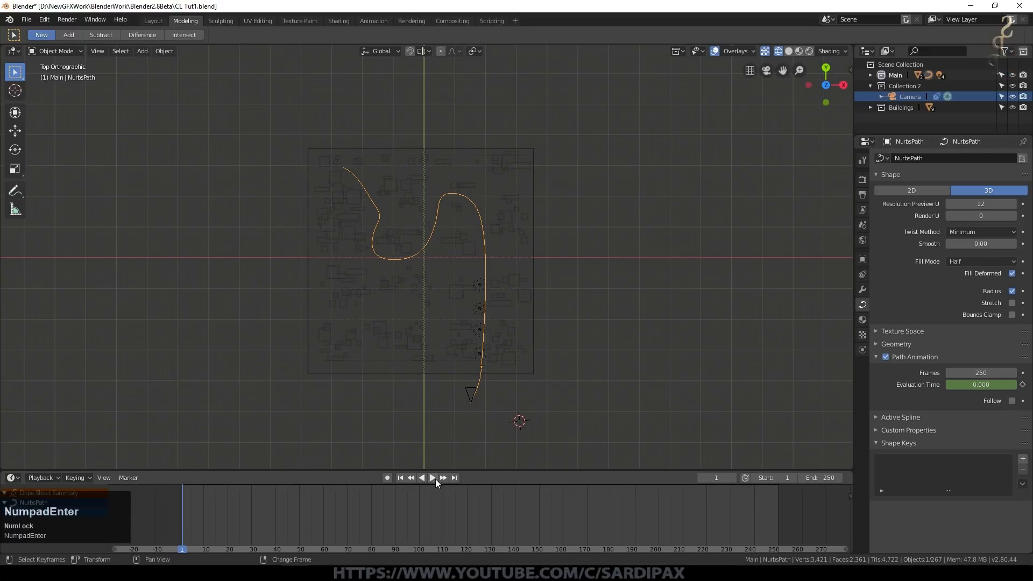
Play the animation and enable Follow Curve in the camera's Follow Path constraint
{"action": "left_click", "coordinate": [434, 477]}
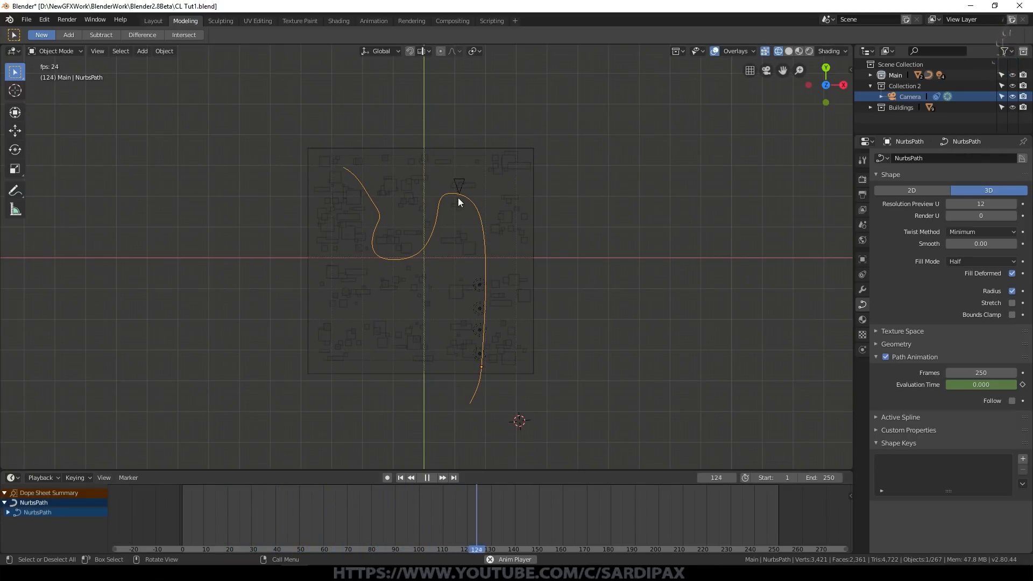
{"action": "left_click", "coordinate": [435, 209]}
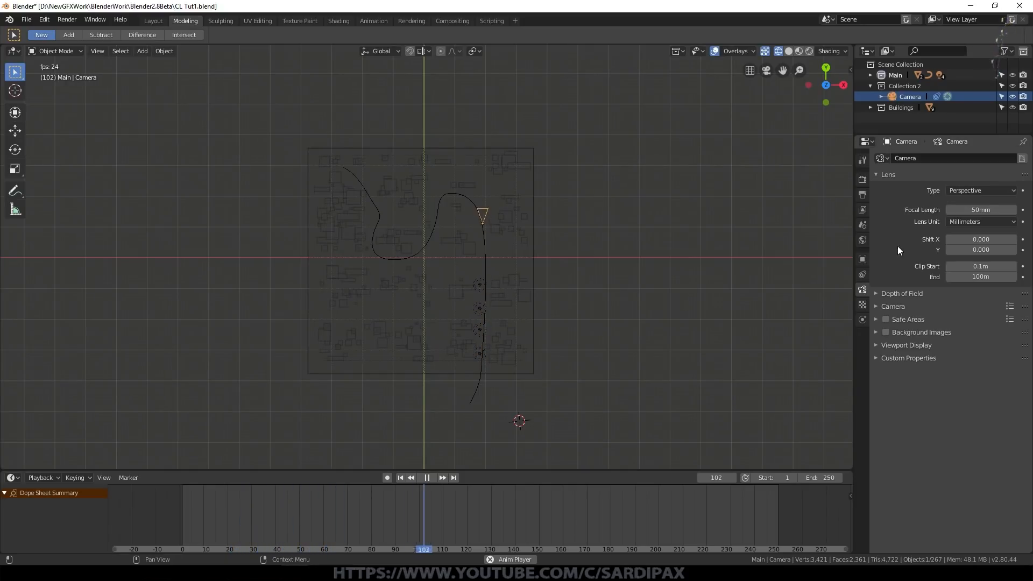
{"action": "left_click", "coordinate": [863, 273]}
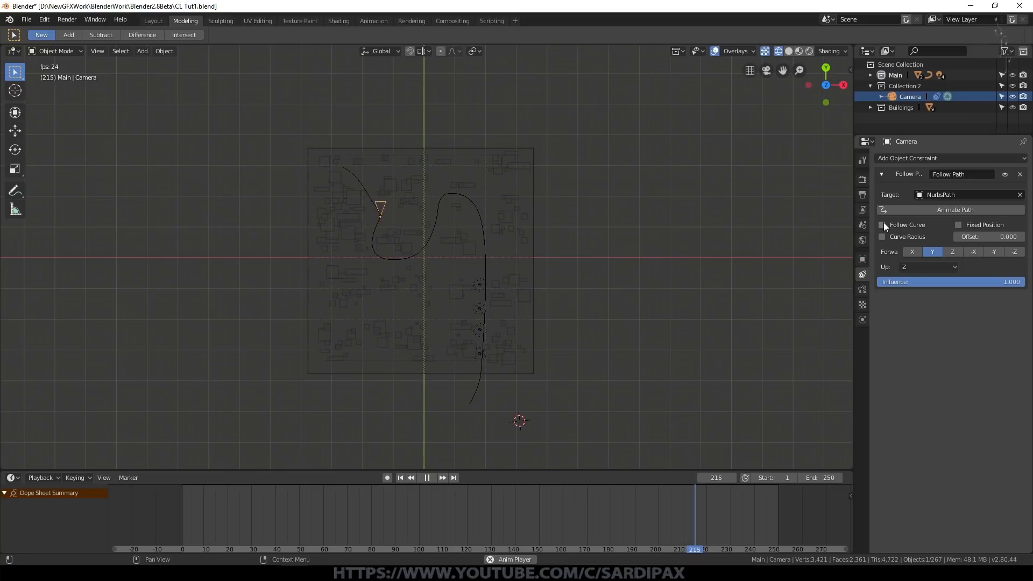
{"action": "left_click", "coordinate": [882, 224]}
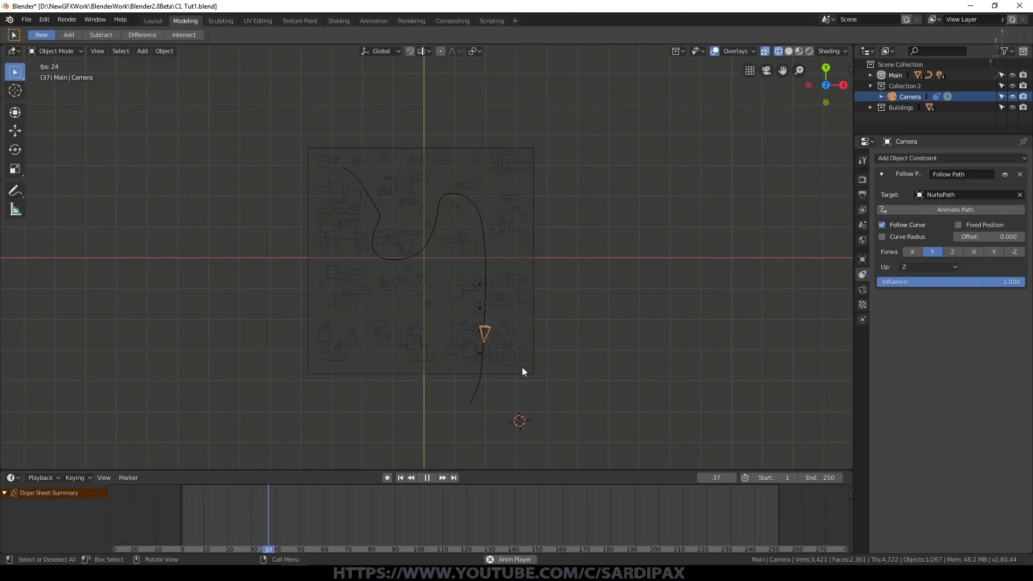
Preview the fly-through from the camera view in rendered shading, stop it and return to the first frame
{"action": "key", "text": "Num_Lock"}
{"action": "key", "text": "KP_0"}
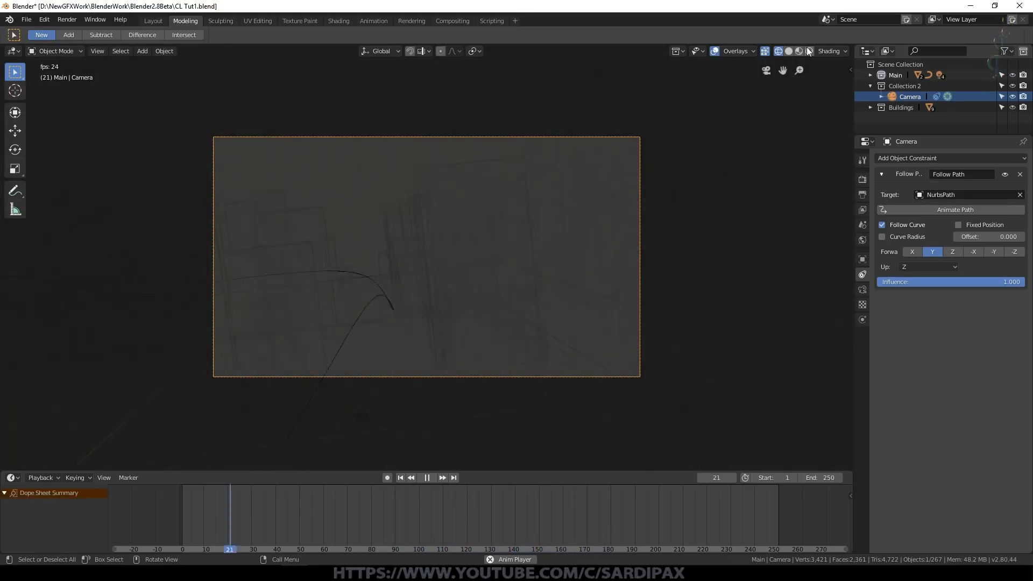
{"action": "left_click", "coordinate": [808, 50]}
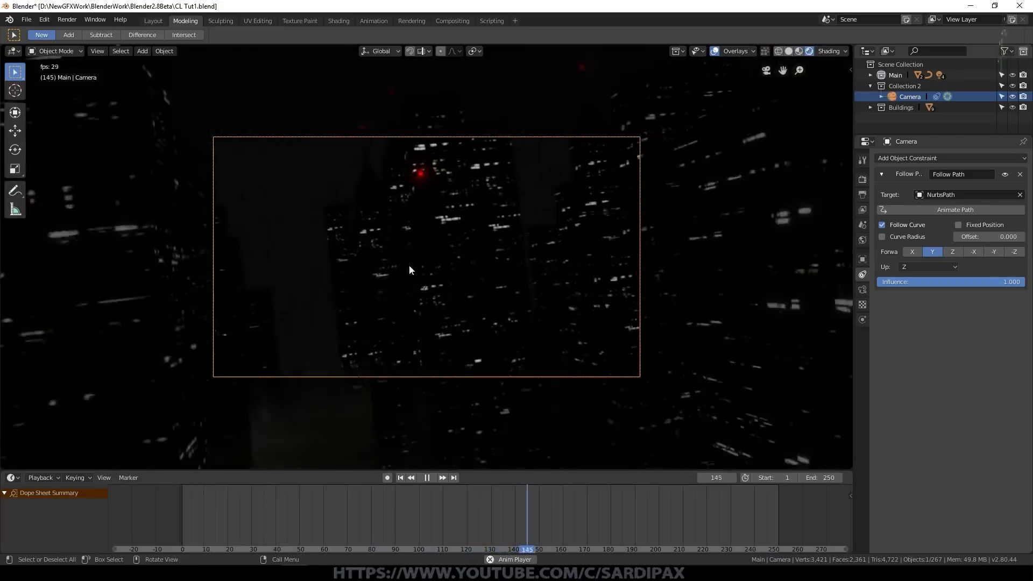
{"action": "left_click", "coordinate": [419, 478]}
{"action": "left_click", "coordinate": [401, 478]}
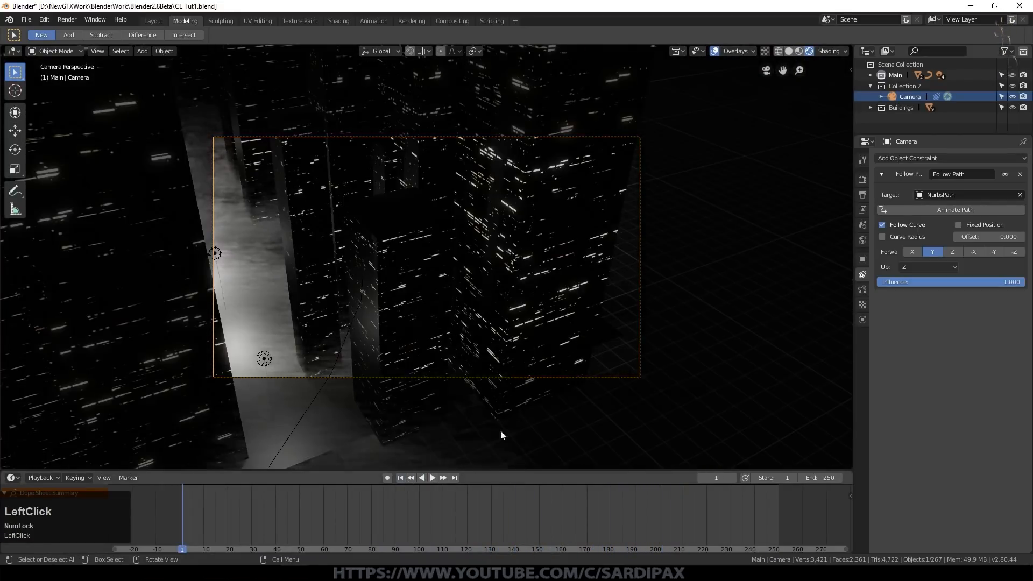
Select the path and set its path animation length to 500 frames
{"action": "left_click", "coordinate": [314, 398]}
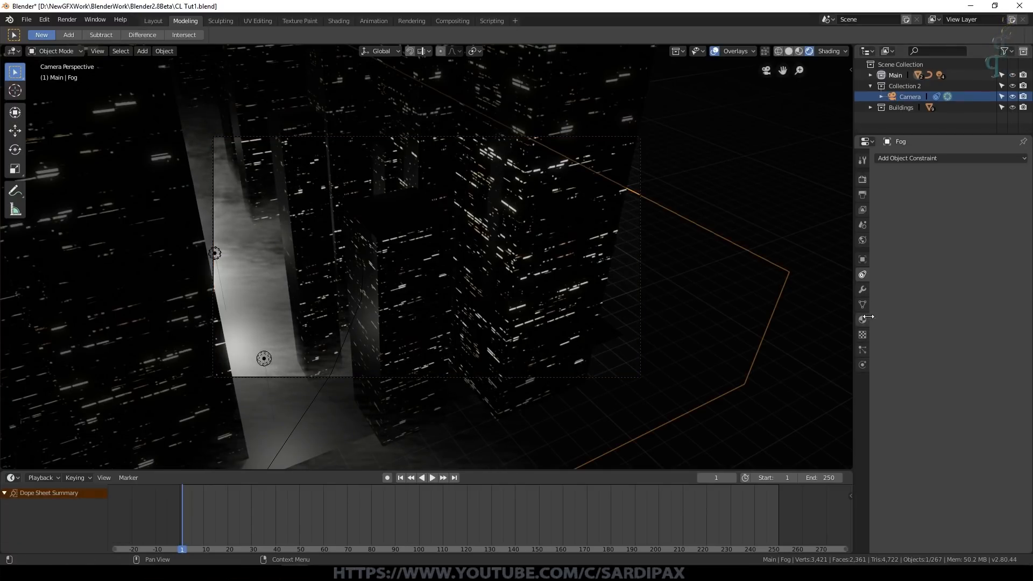
{"action": "left_click", "coordinate": [740, 293]}
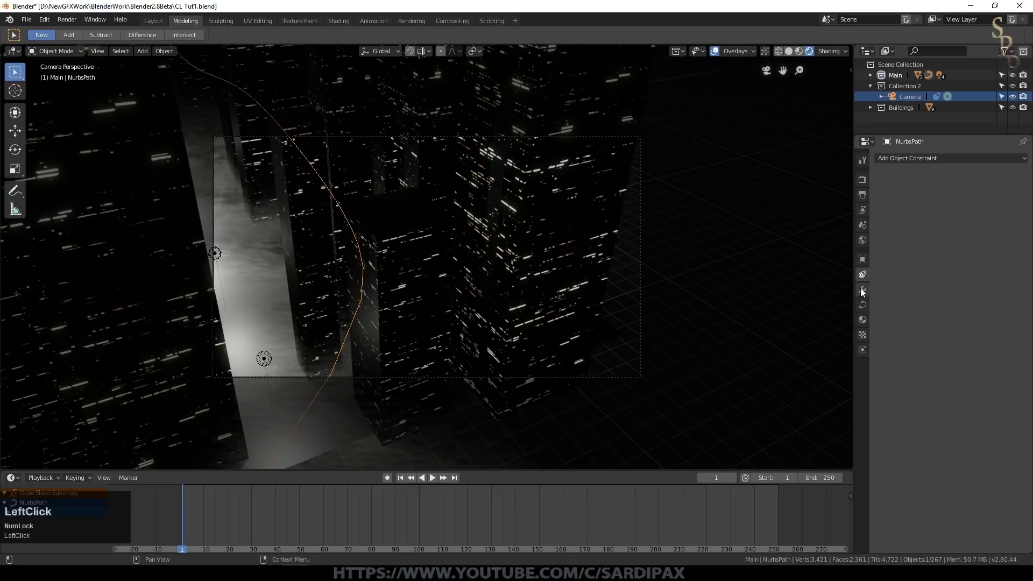
{"action": "left_click", "coordinate": [863, 304]}
{"action": "left_click", "coordinate": [961, 373]}
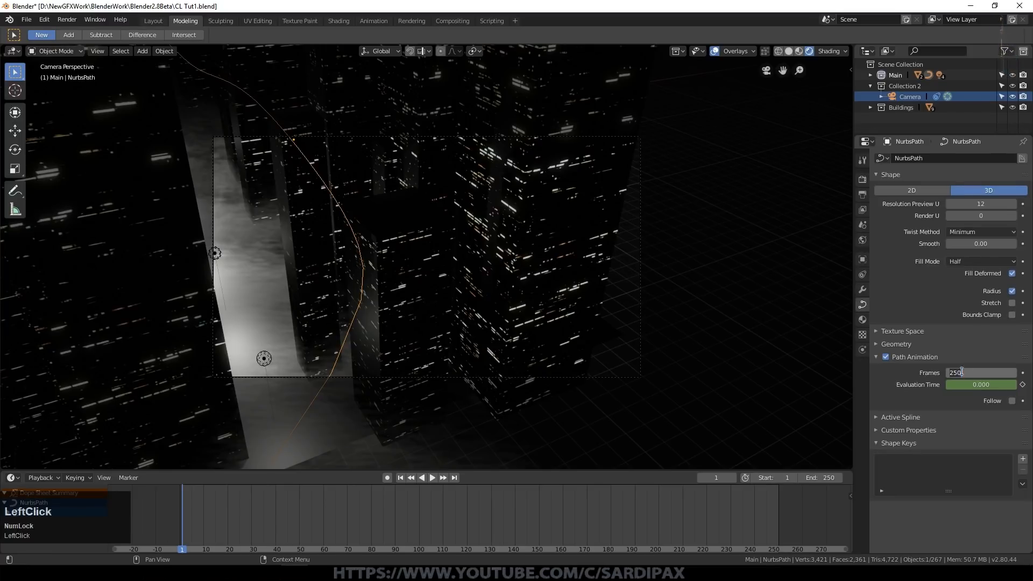
{"action": "type", "text": "500"}
{"action": "key", "text": "KP_Enter"}
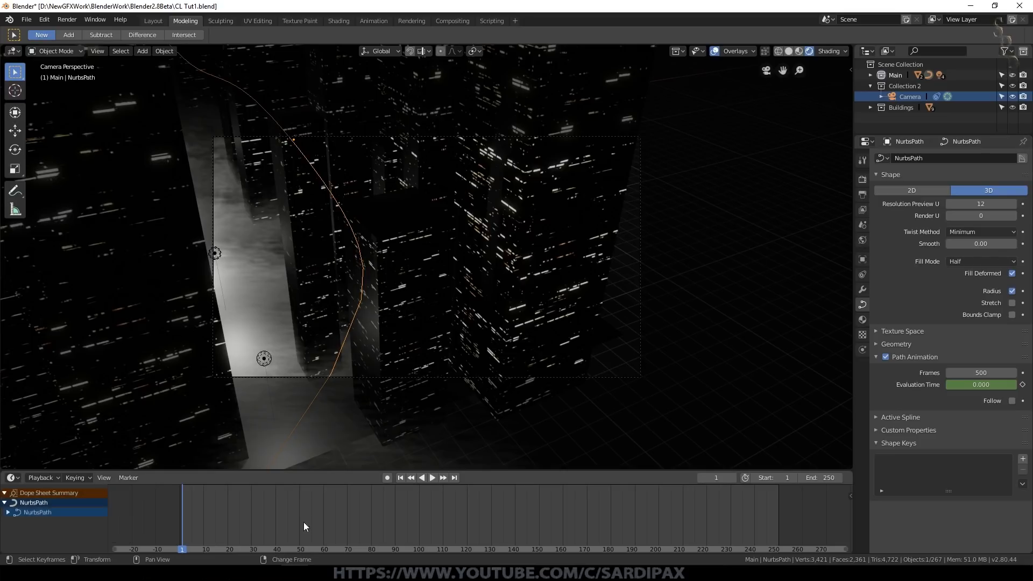
Play and stop the slower fly-through, and move the timeline to frame 26
{"action": "left_click", "coordinate": [433, 479]}
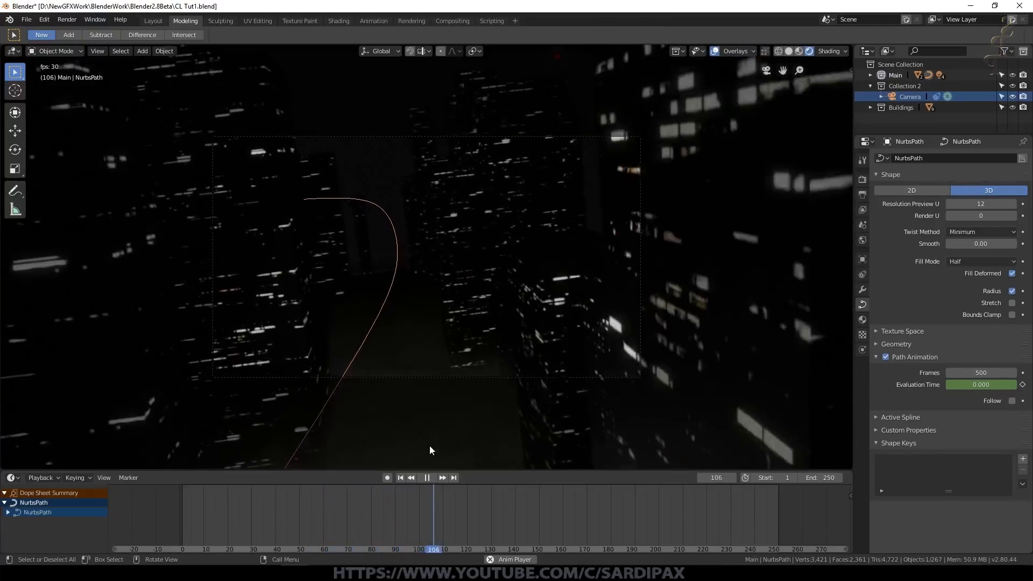
{"action": "left_click", "coordinate": [427, 479]}
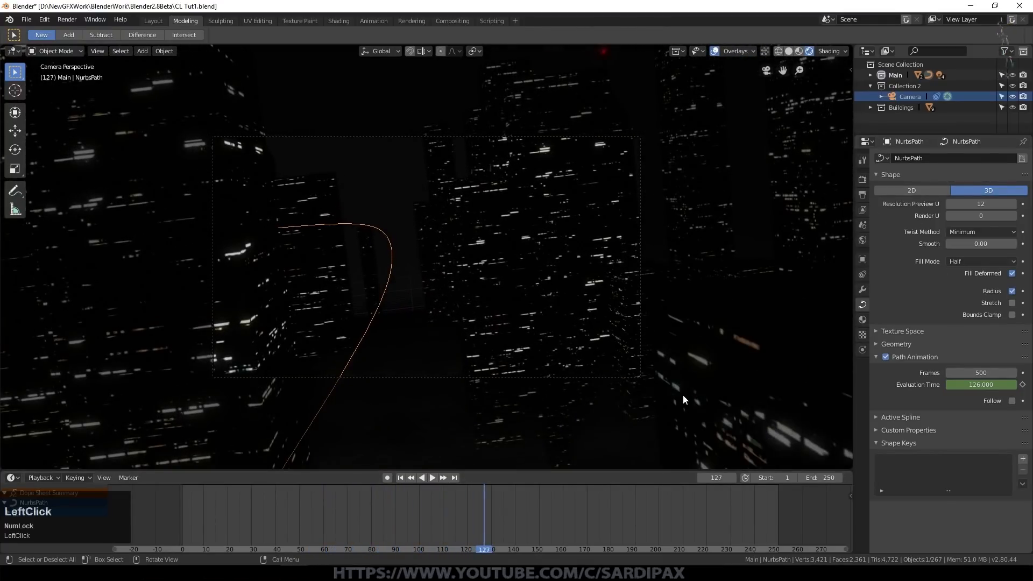
{"action": "left_click", "coordinate": [485, 498]}
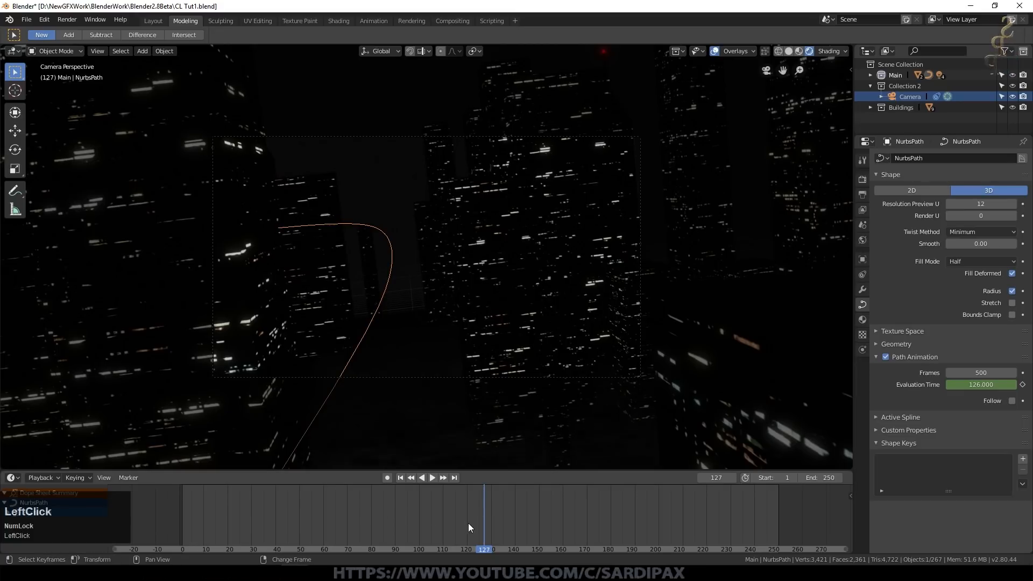
{"action": "right_click", "coordinate": [318, 512]}
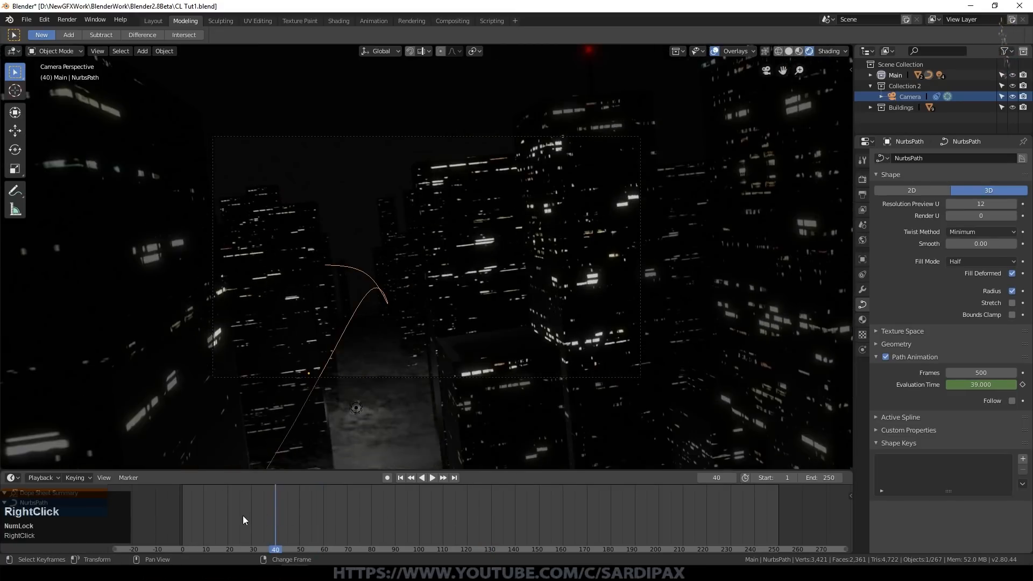
{"action": "right_click", "coordinate": [243, 515]}
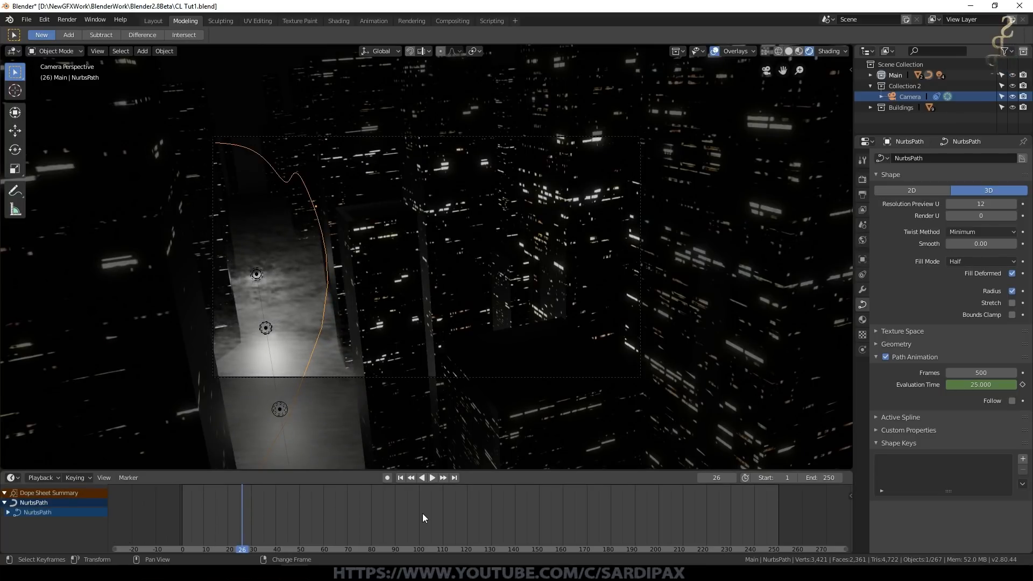
Render the current frame as a still, inspect and close the render, and play the animation again
{"action": "key", "text": "F12"}
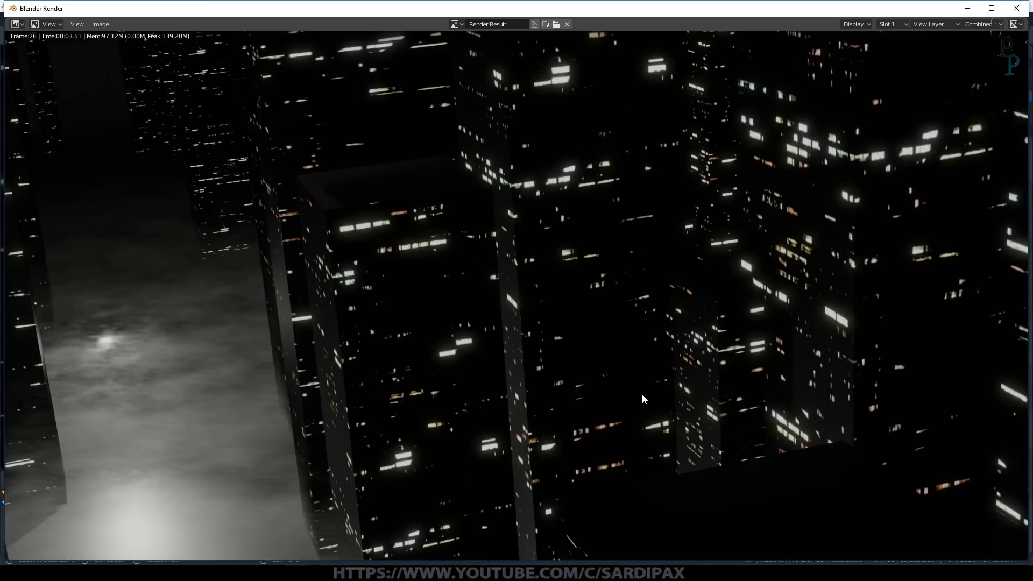
{"action": "scroll", "coordinate": [553, 110], "scroll_direction": "down", "scroll_amount": 2}
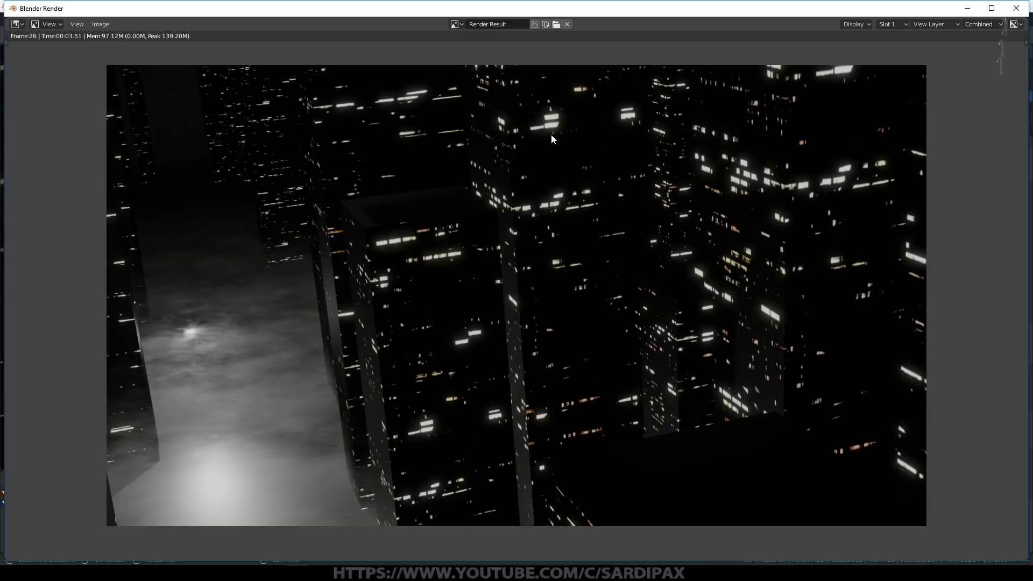
{"action": "key", "text": "Escape"}
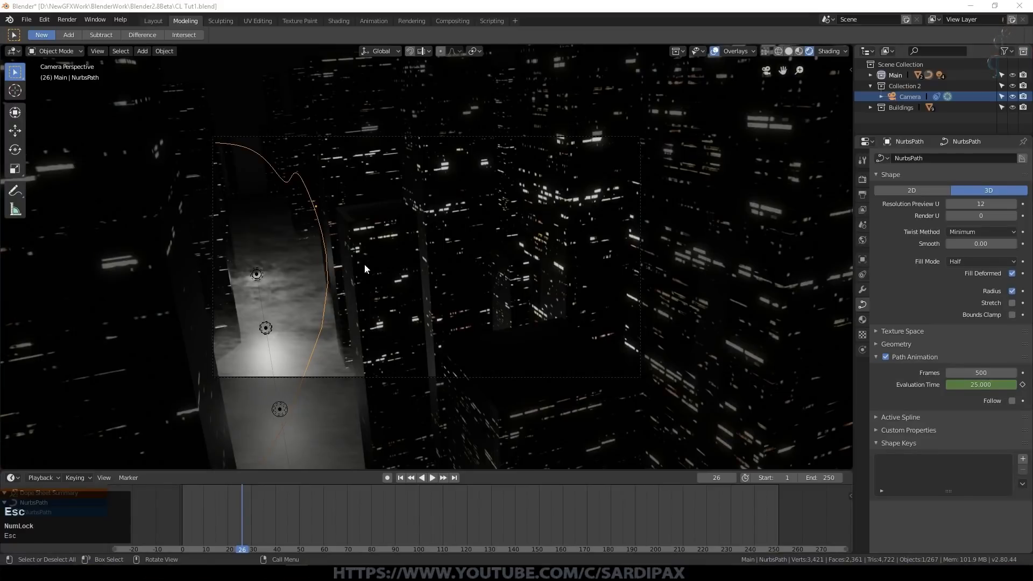
{"action": "left_click", "coordinate": [432, 477]}
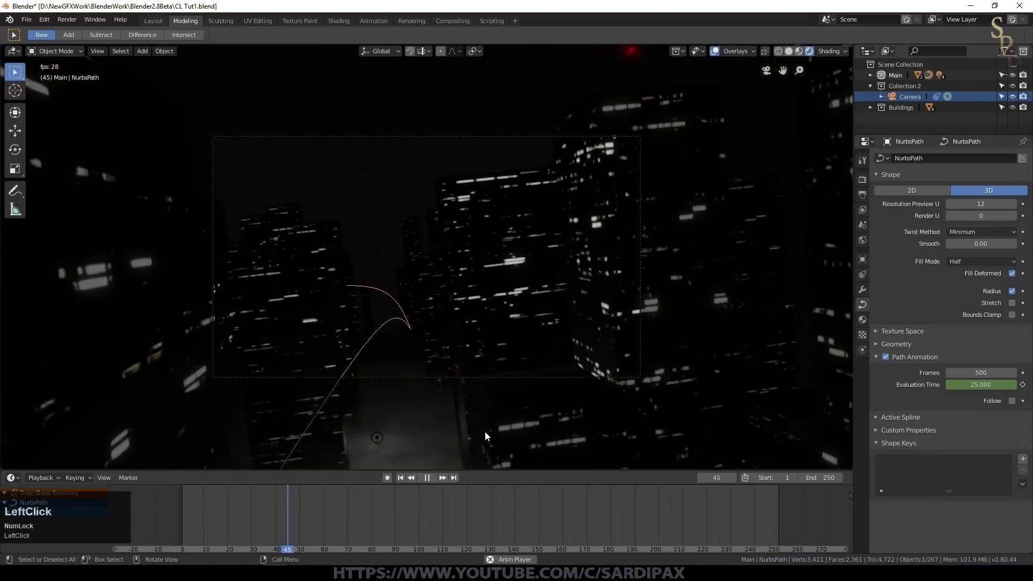